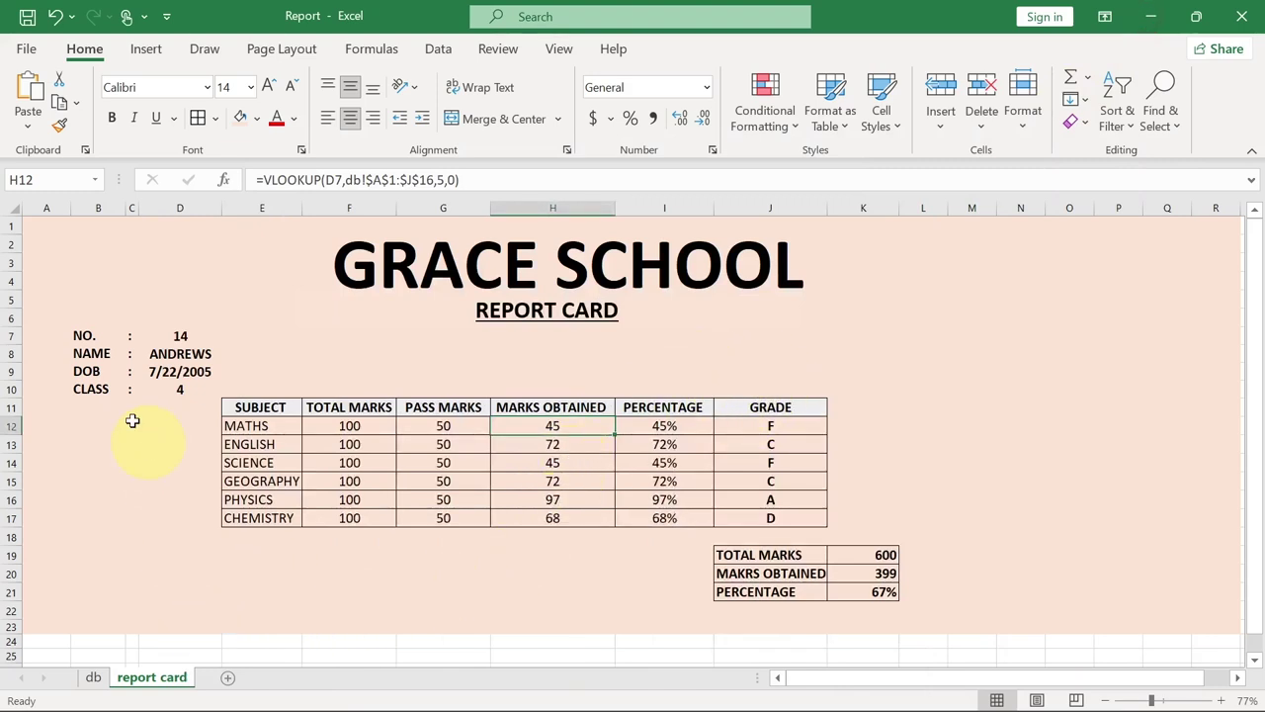
Step: Switch the NO. value in cell D7 of the report card to 10, 12 and finally 11 to try the lookup
left_click(170, 336)
left_click(230, 337)
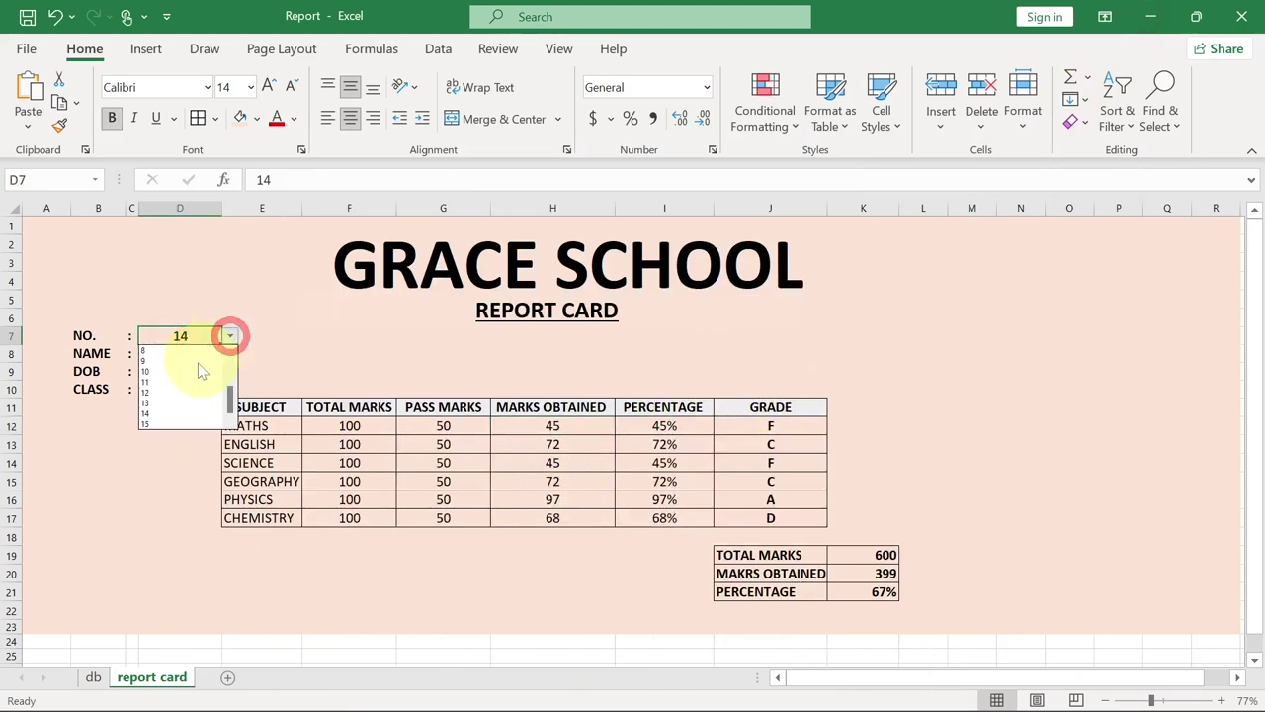
left_click(177, 372)
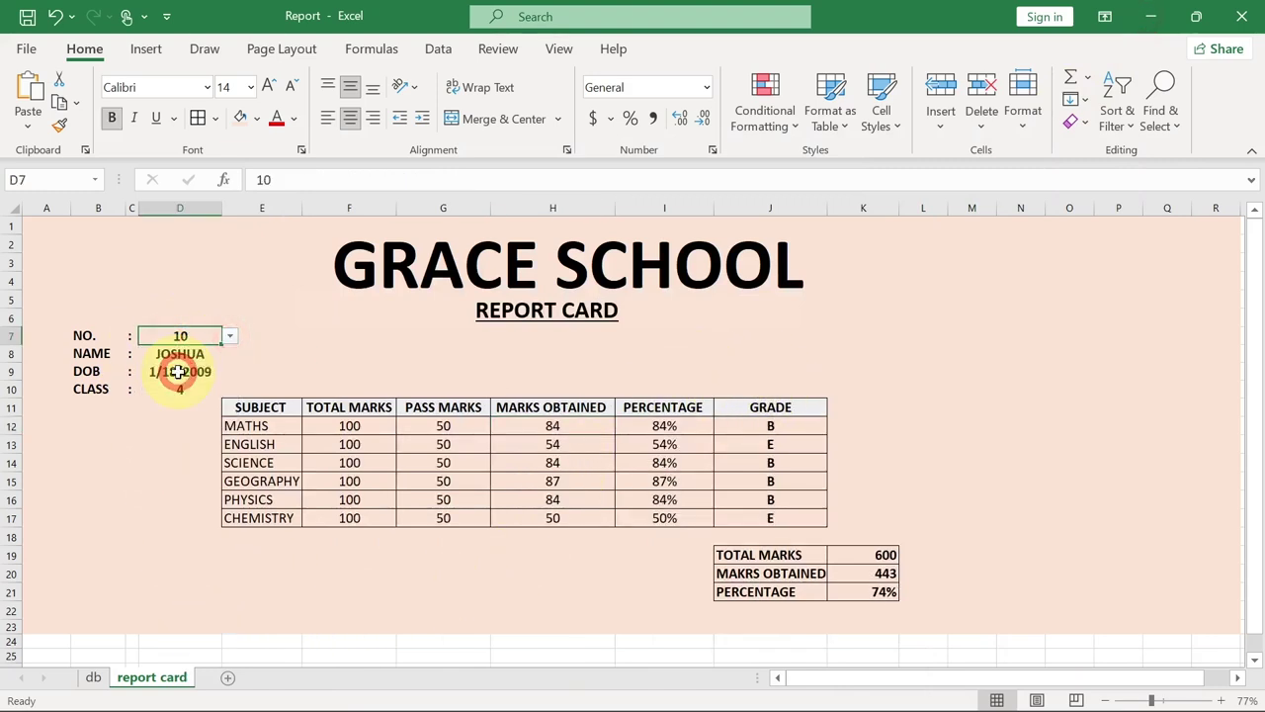
left_click(229, 336)
left_click(179, 390)
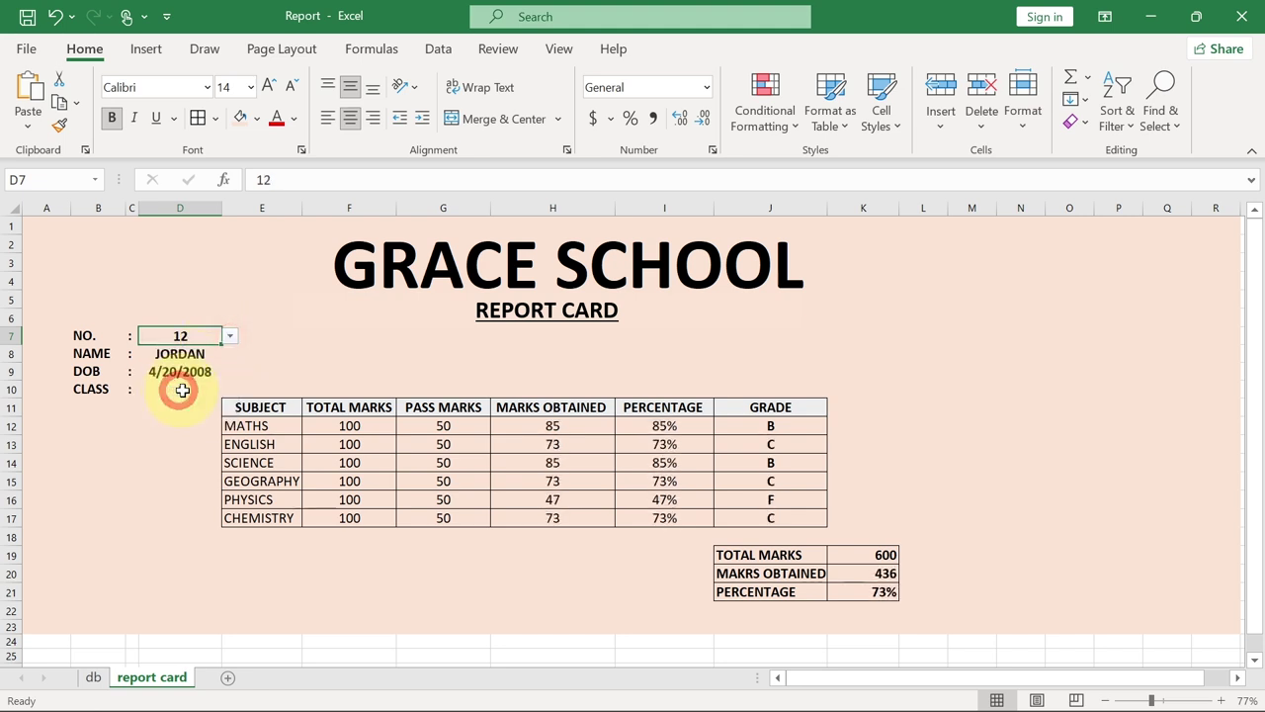
left_click(230, 337)
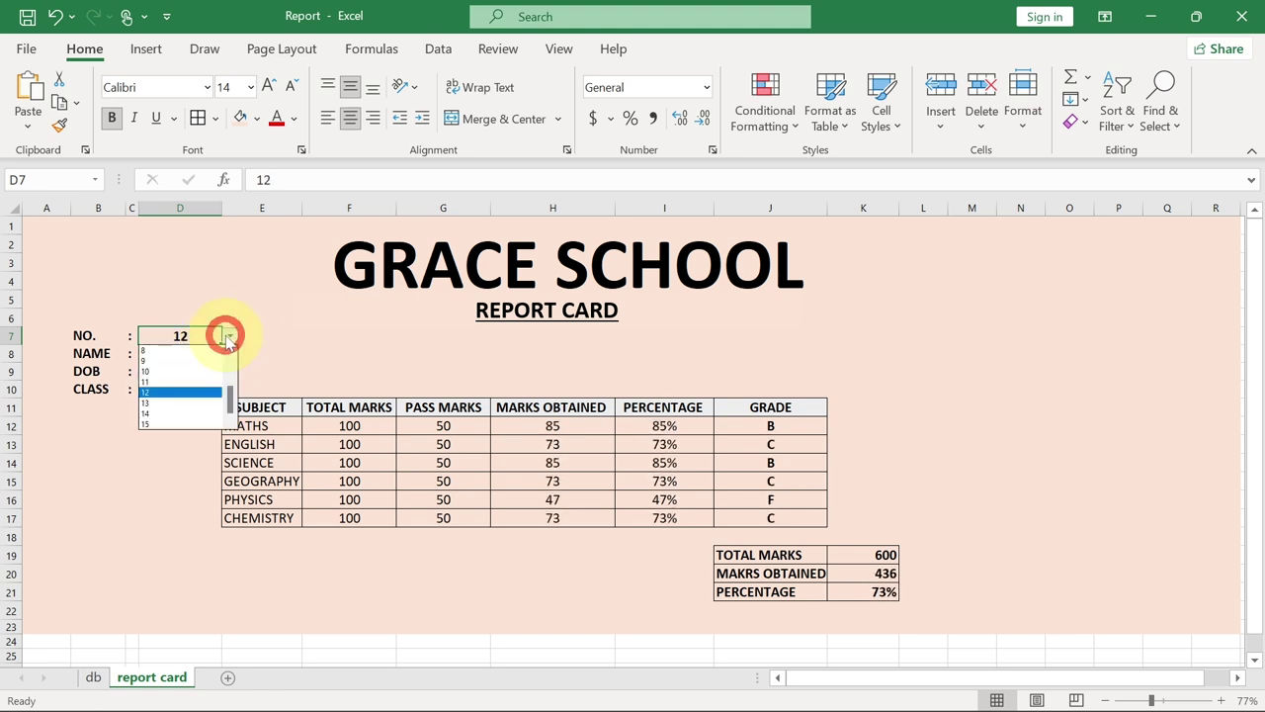
left_click(177, 361)
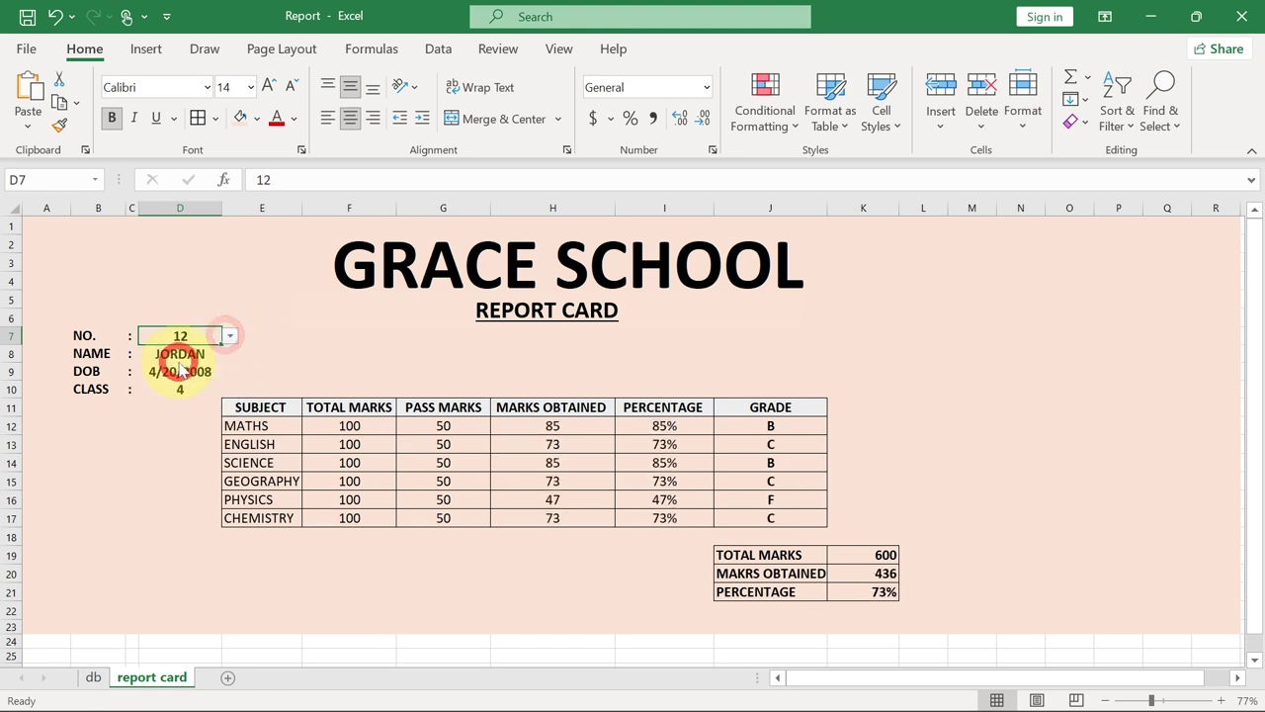
left_click(229, 337)
left_click(184, 376)
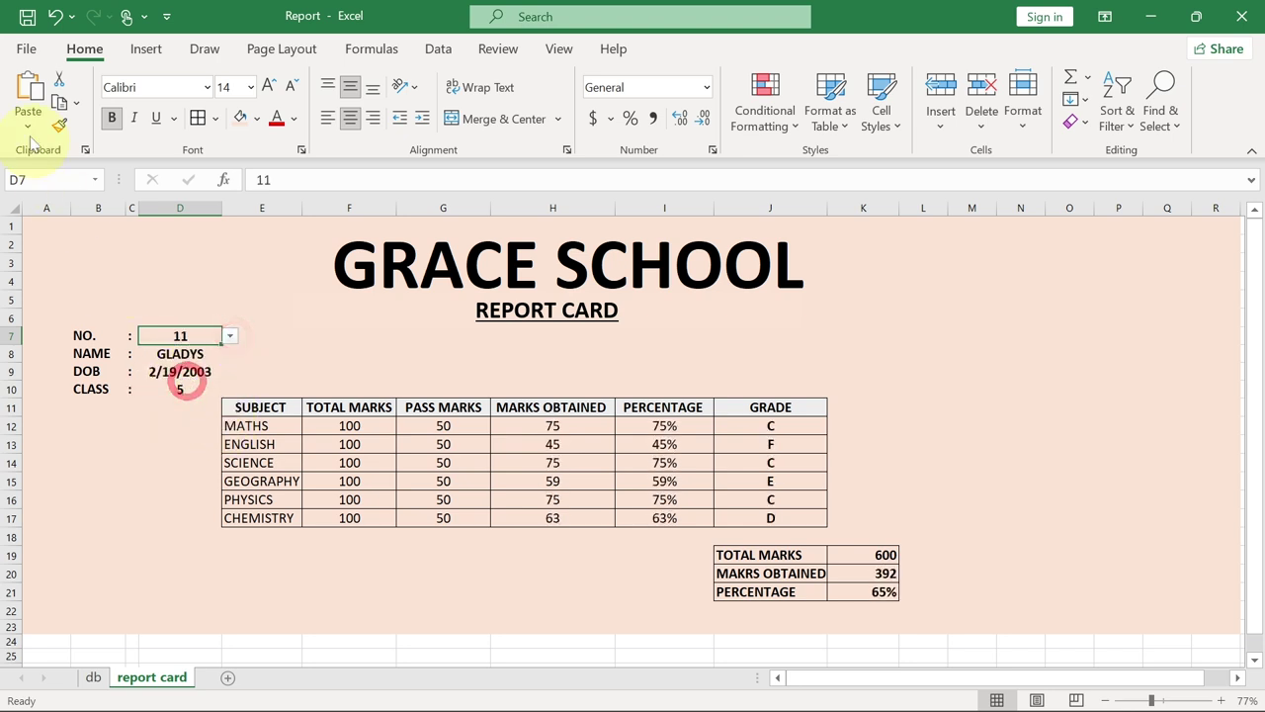
Step: Check the print preview of the report card and look over the student records on the db sheet
left_click(31, 56)
left_click(55, 396)
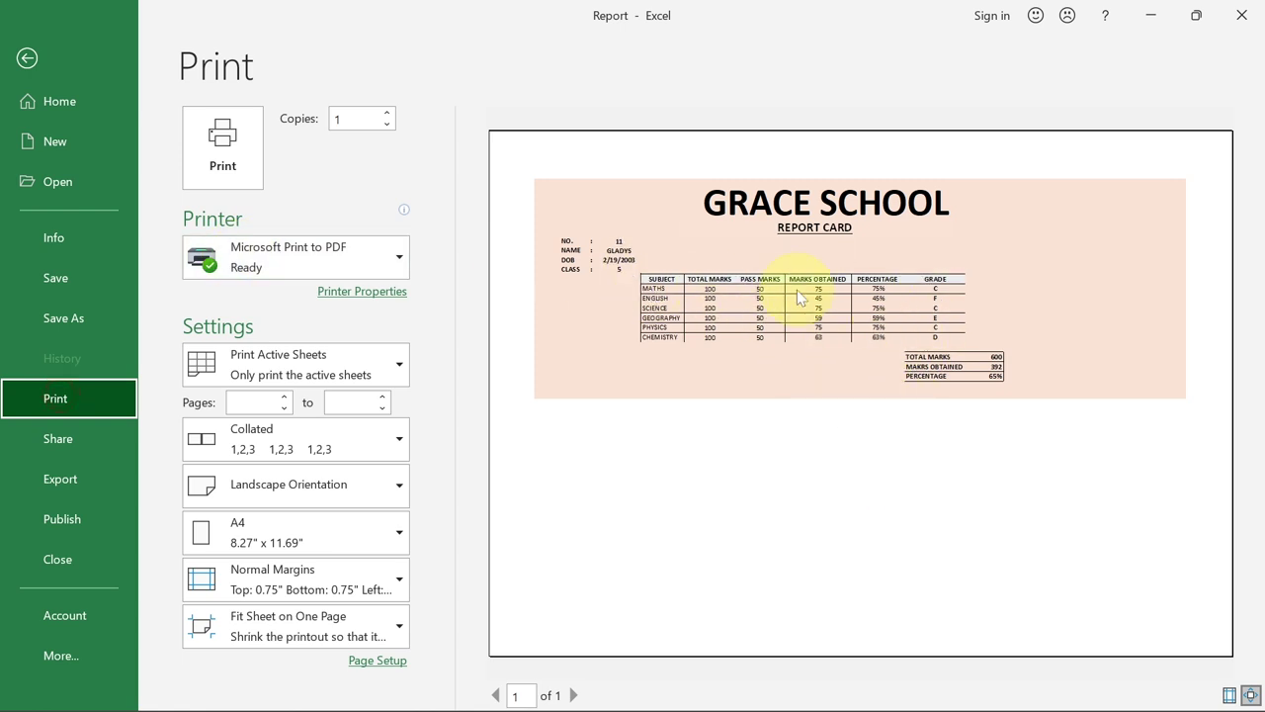
left_click(26, 57)
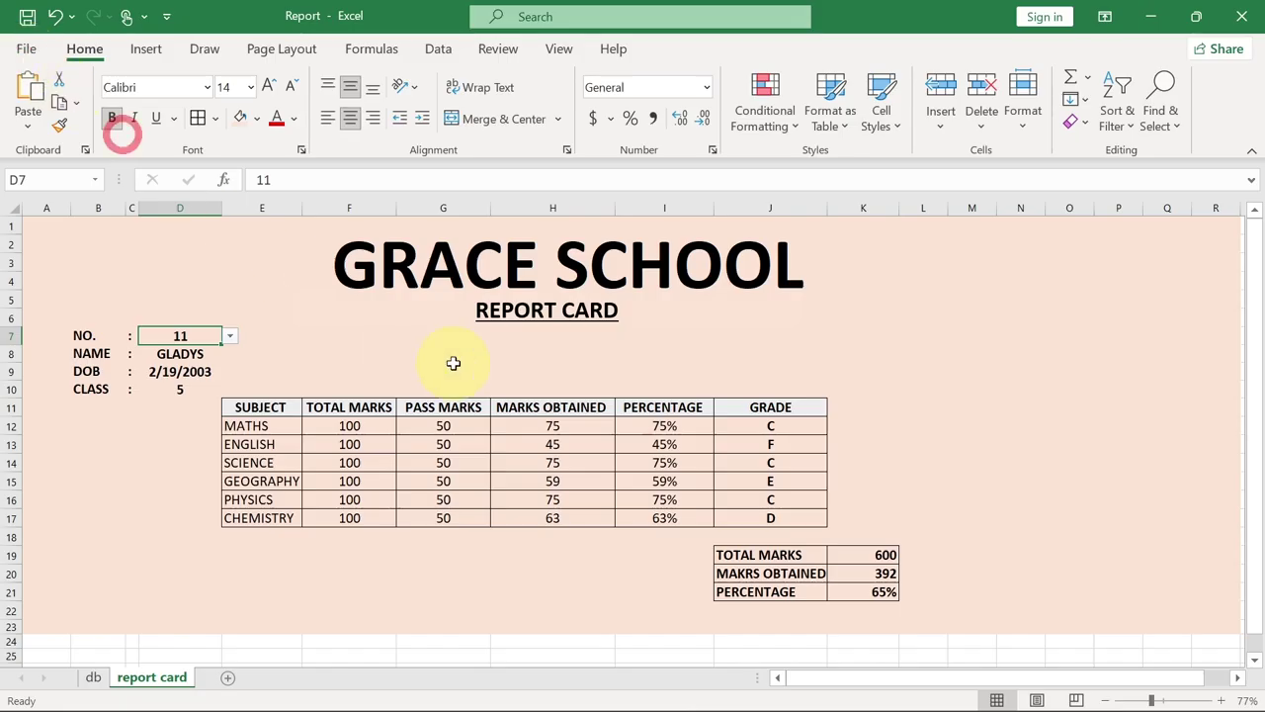
left_click(93, 678)
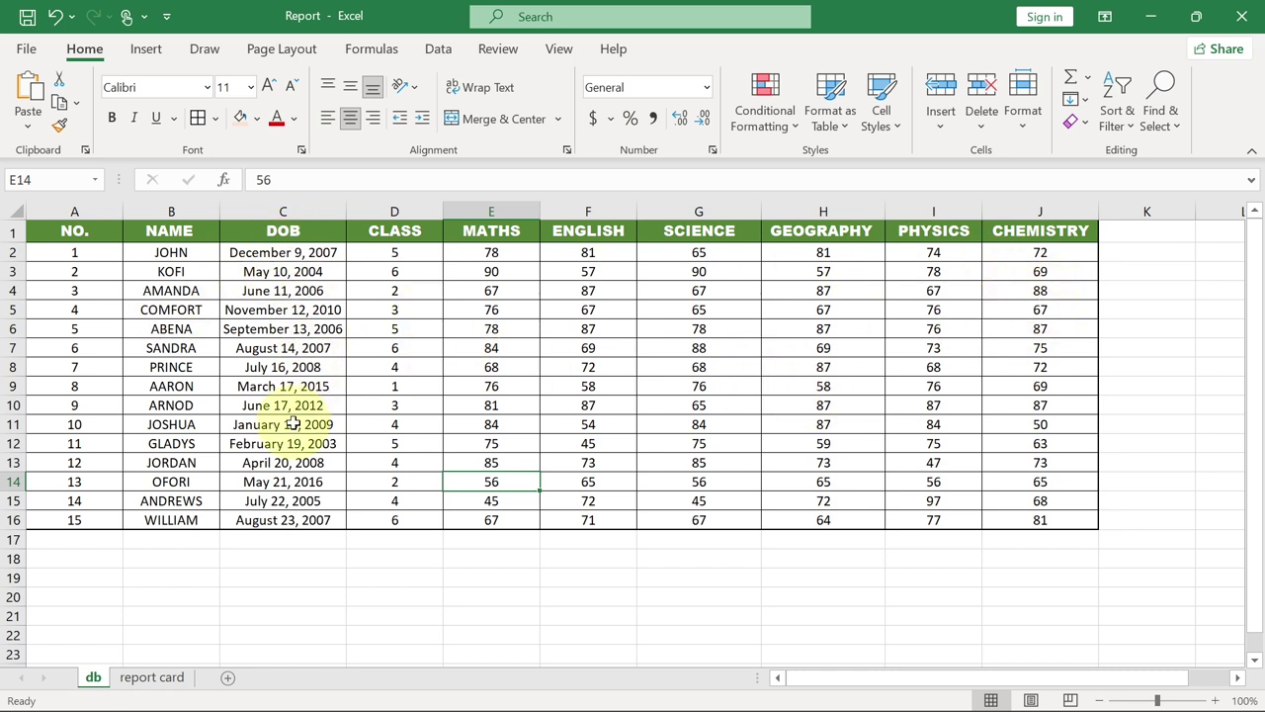
left_click(153, 677)
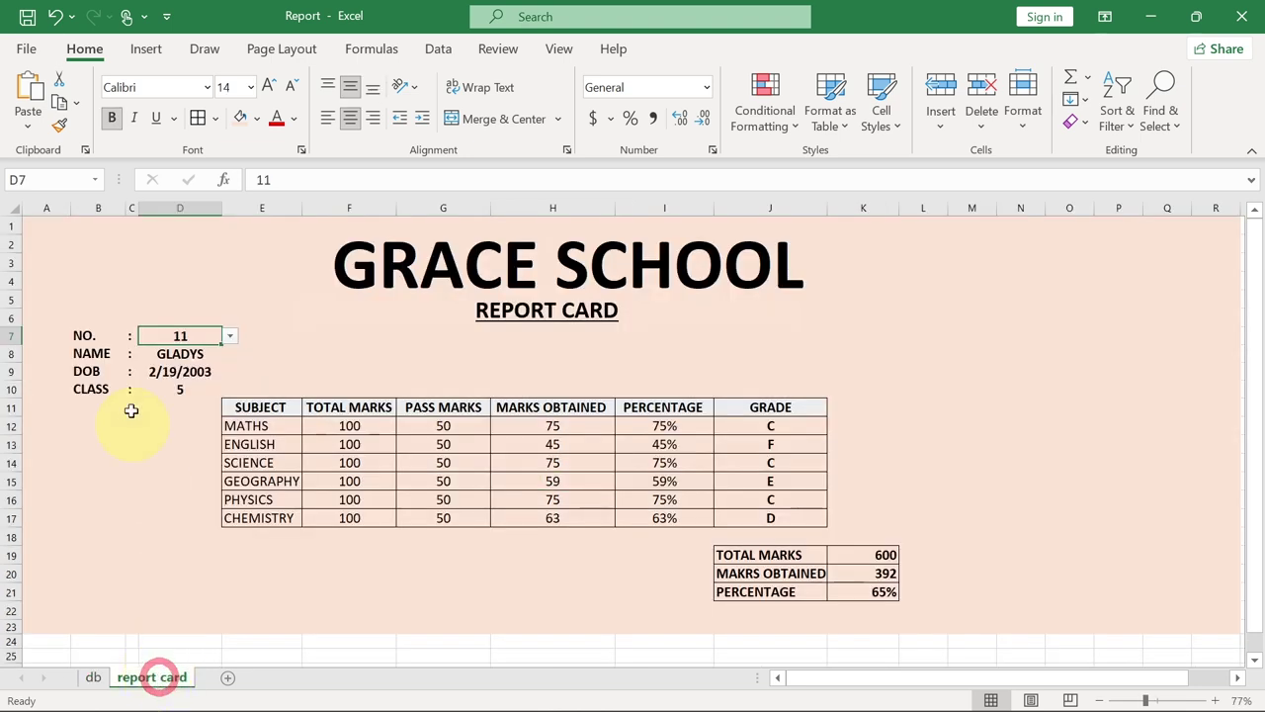
Step: Choose NO. 13 on the report card and review its subject list, total marks label and overall percentage formula
left_click(230, 337)
left_click(180, 406)
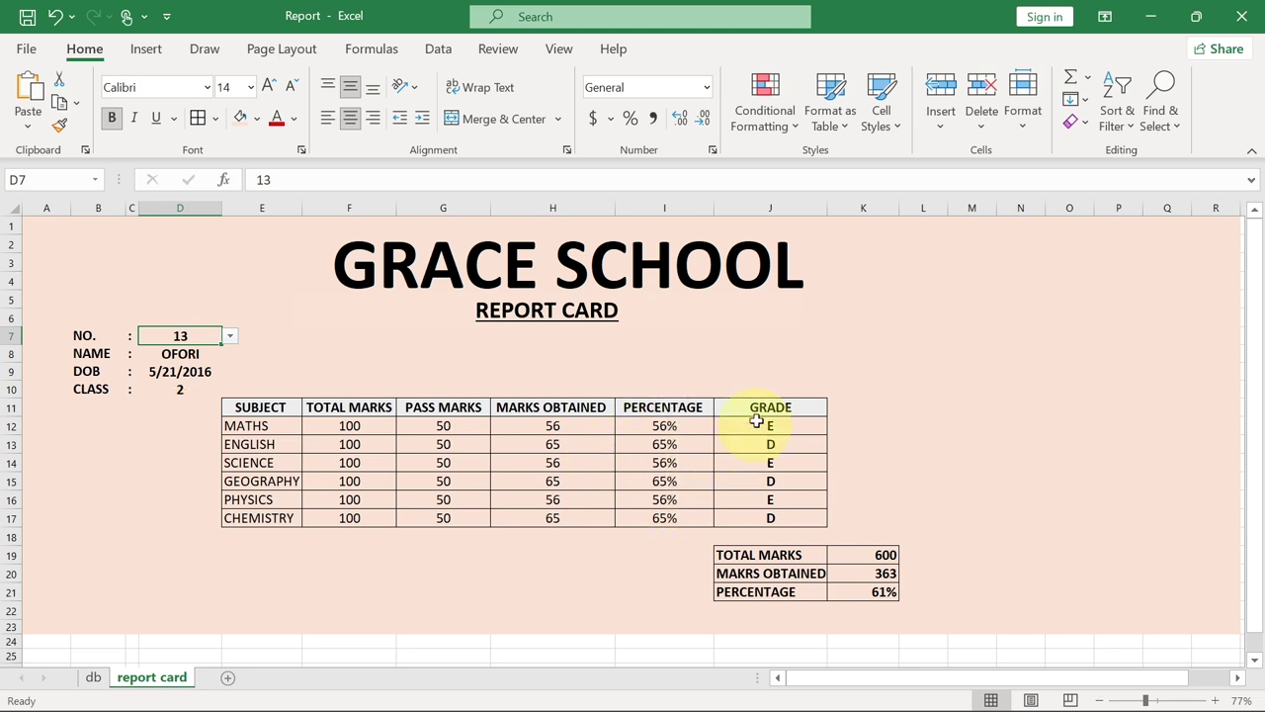
left_click_drag(238, 431, 247, 514)
left_click(729, 560)
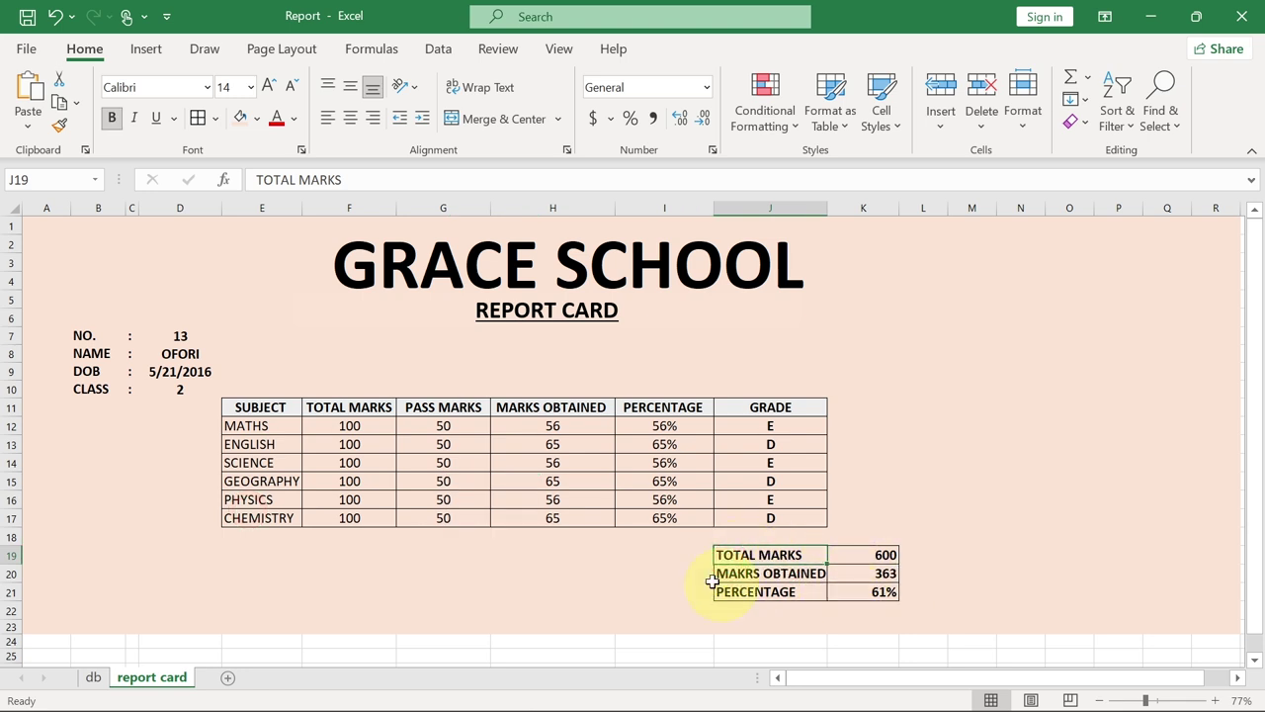
left_click(883, 595)
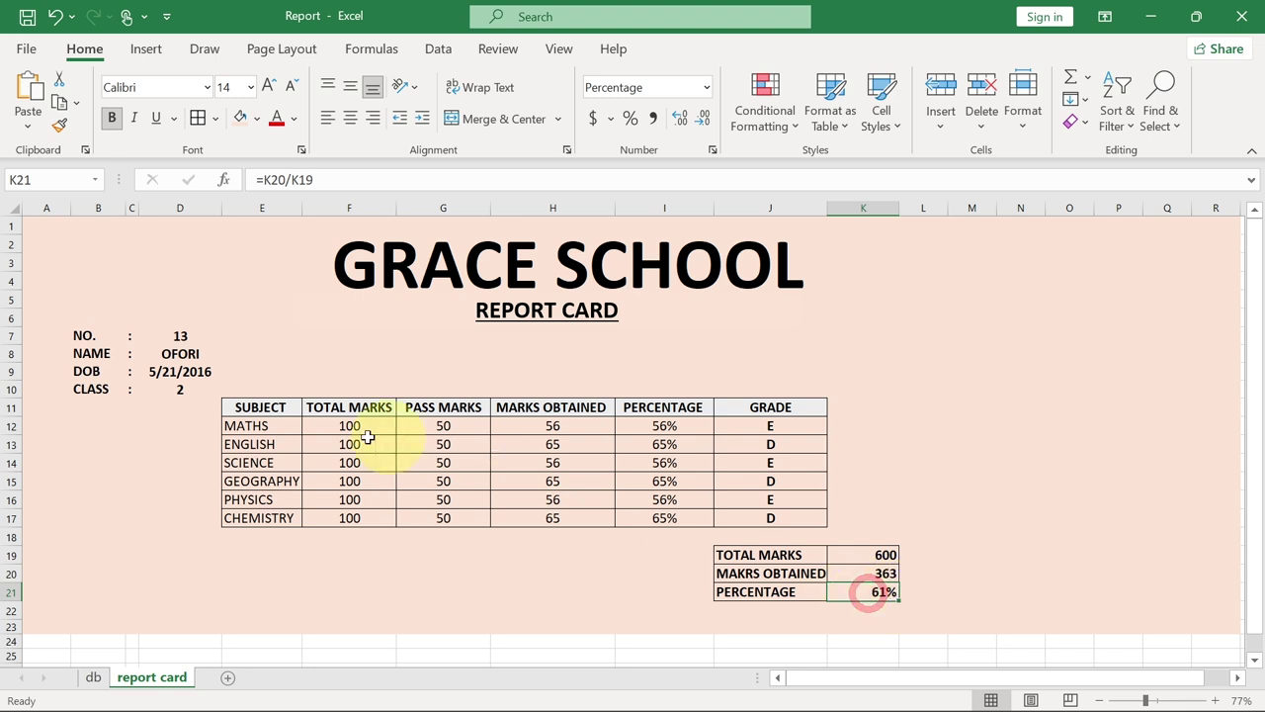
Step: Inspect the lookup formulas behind the NAME, DOB and CLASS cells of the report card
left_click(178, 354)
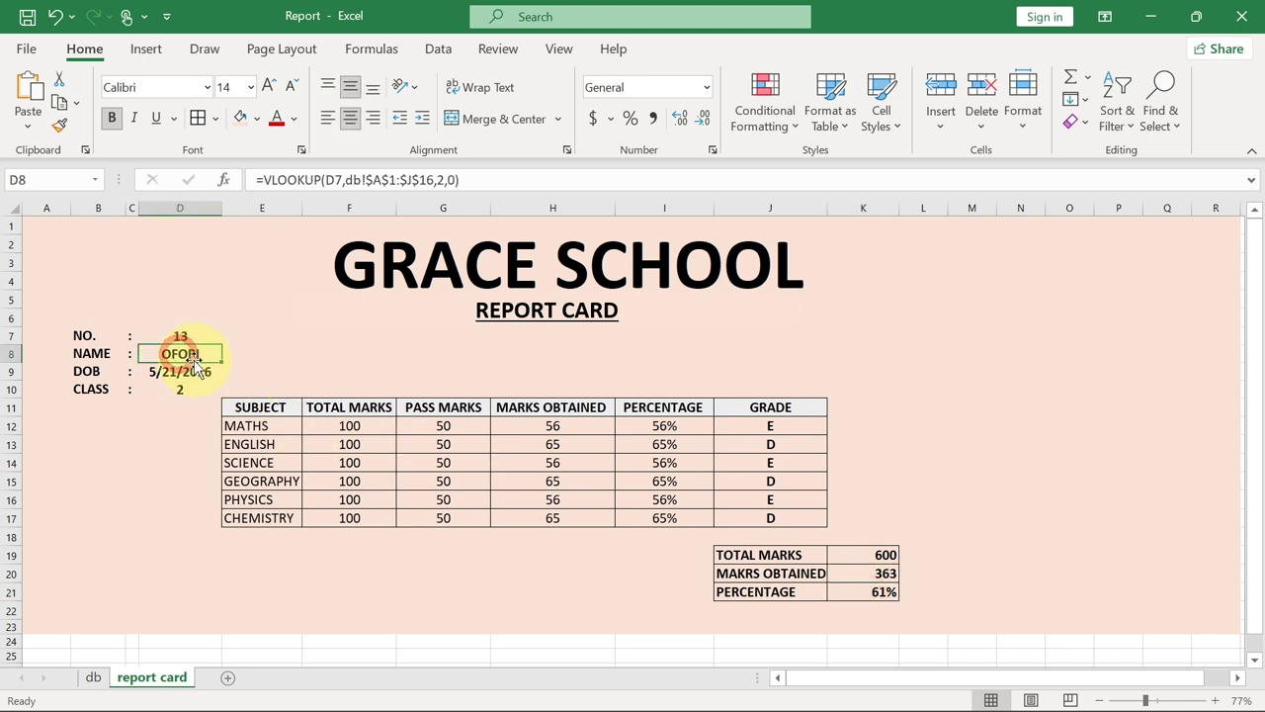
left_click(169, 375)
left_click(174, 392)
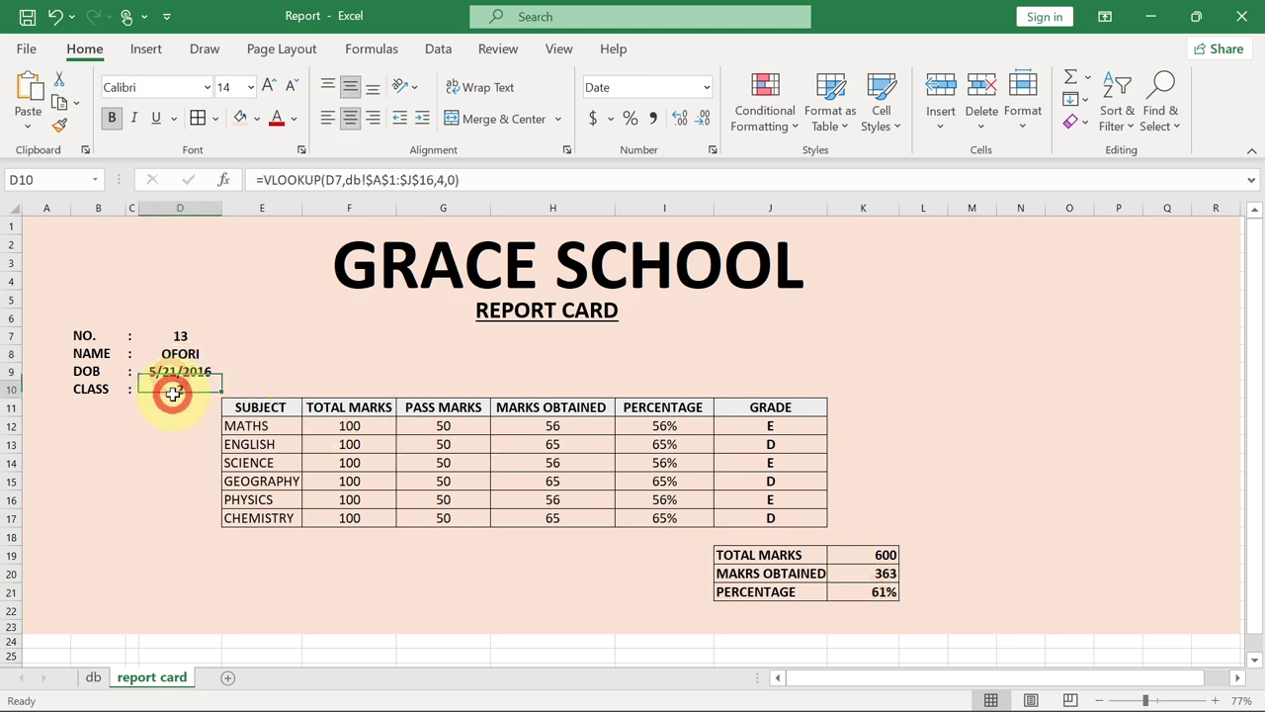
Step: Set the NO. value in cell D7 of the report card to 1
left_click(176, 338)
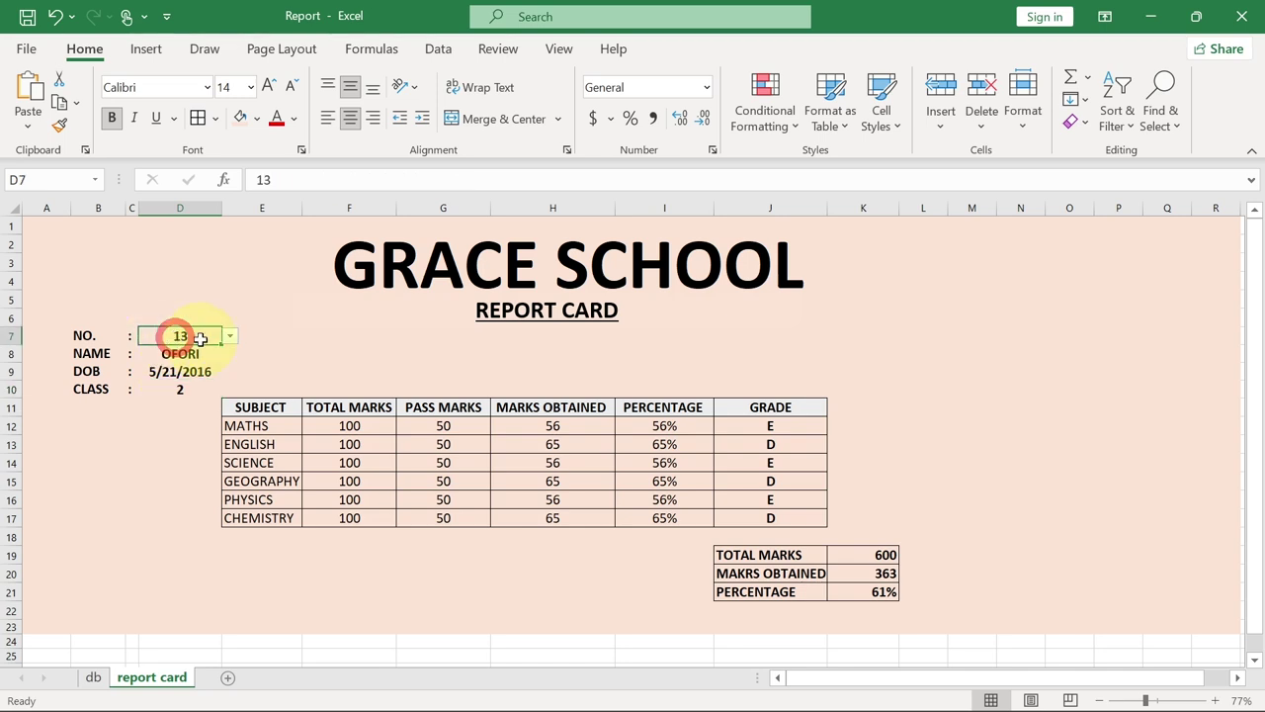
left_click(229, 336)
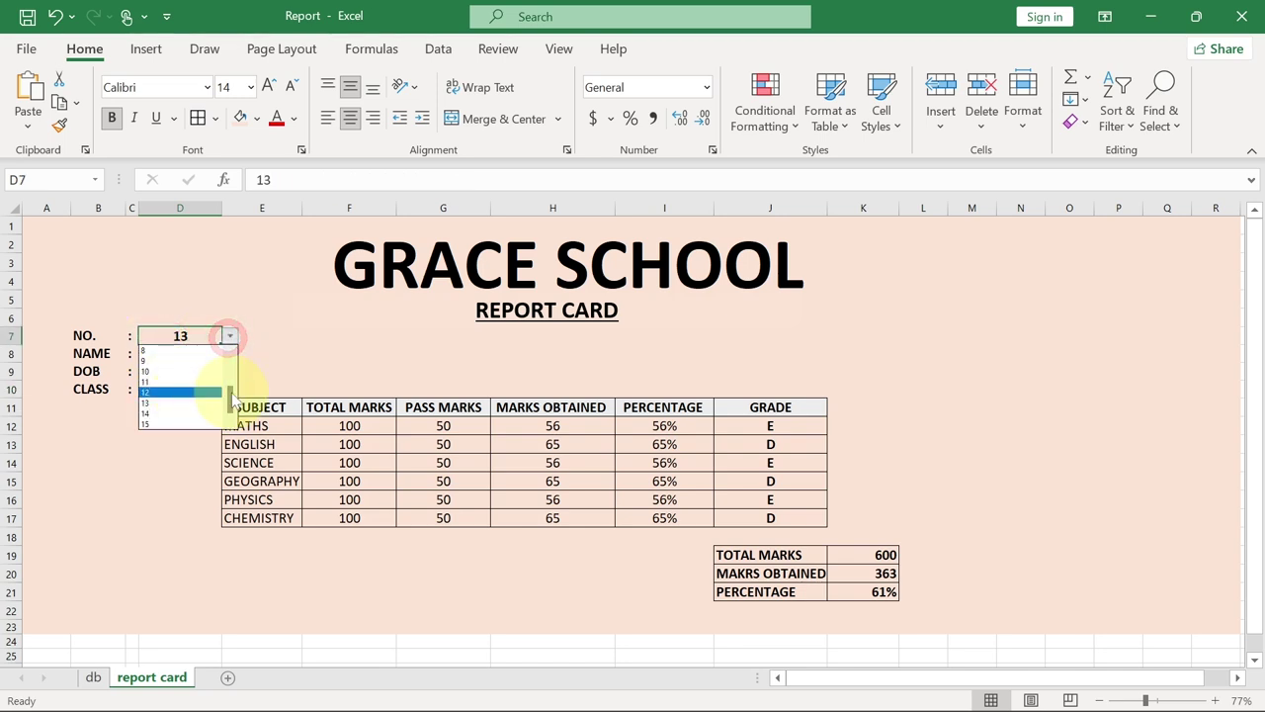
left_click_drag(229, 394, 229, 348)
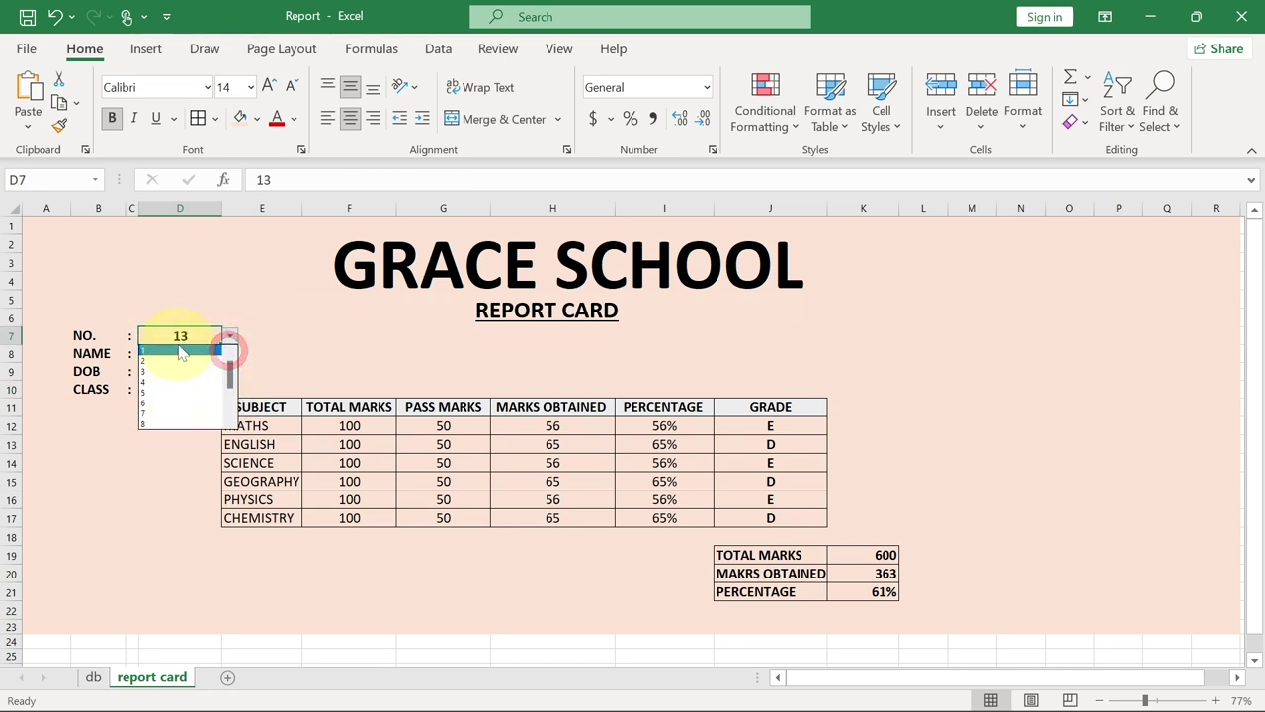
left_click(180, 336)
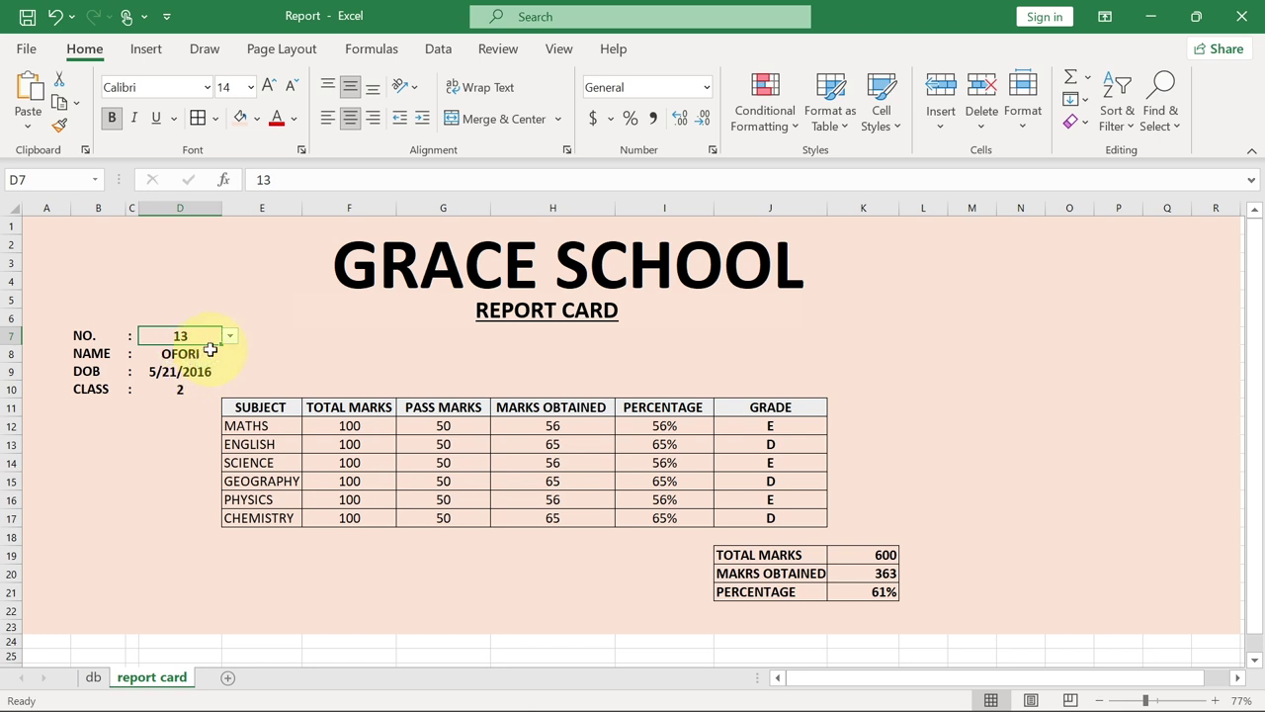
left_click(230, 336)
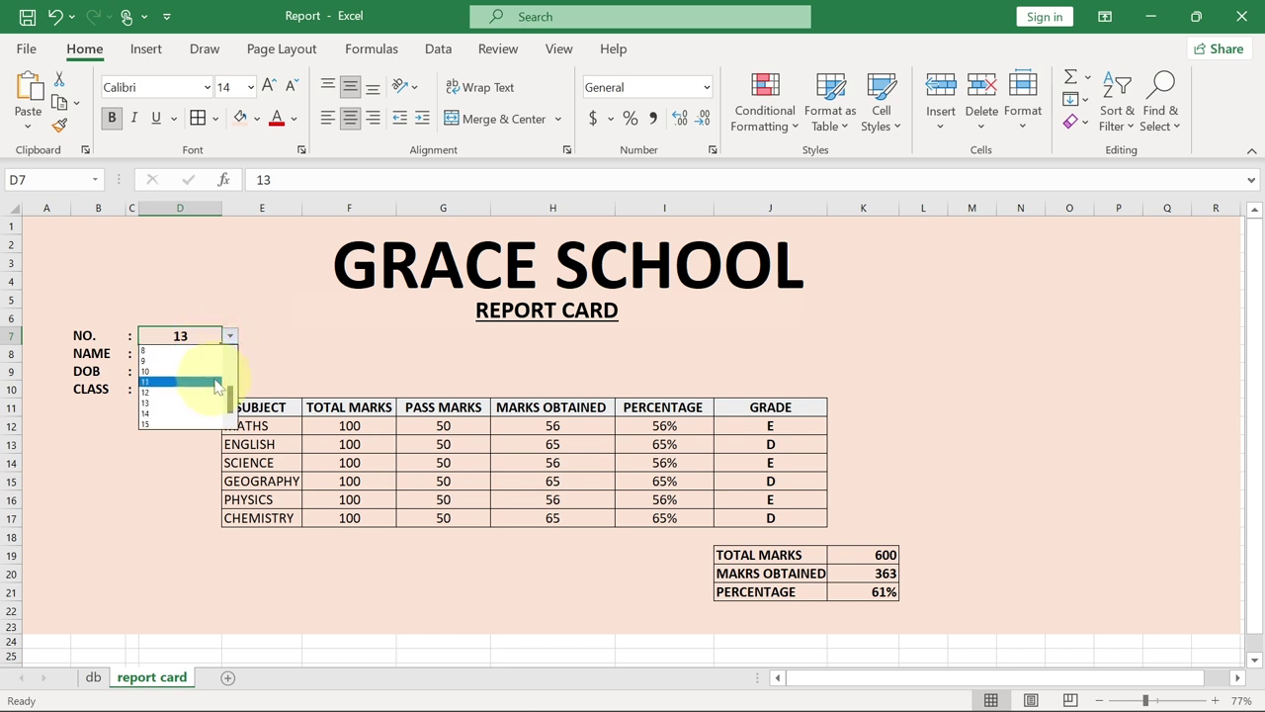
left_click_drag(230, 393, 233, 358)
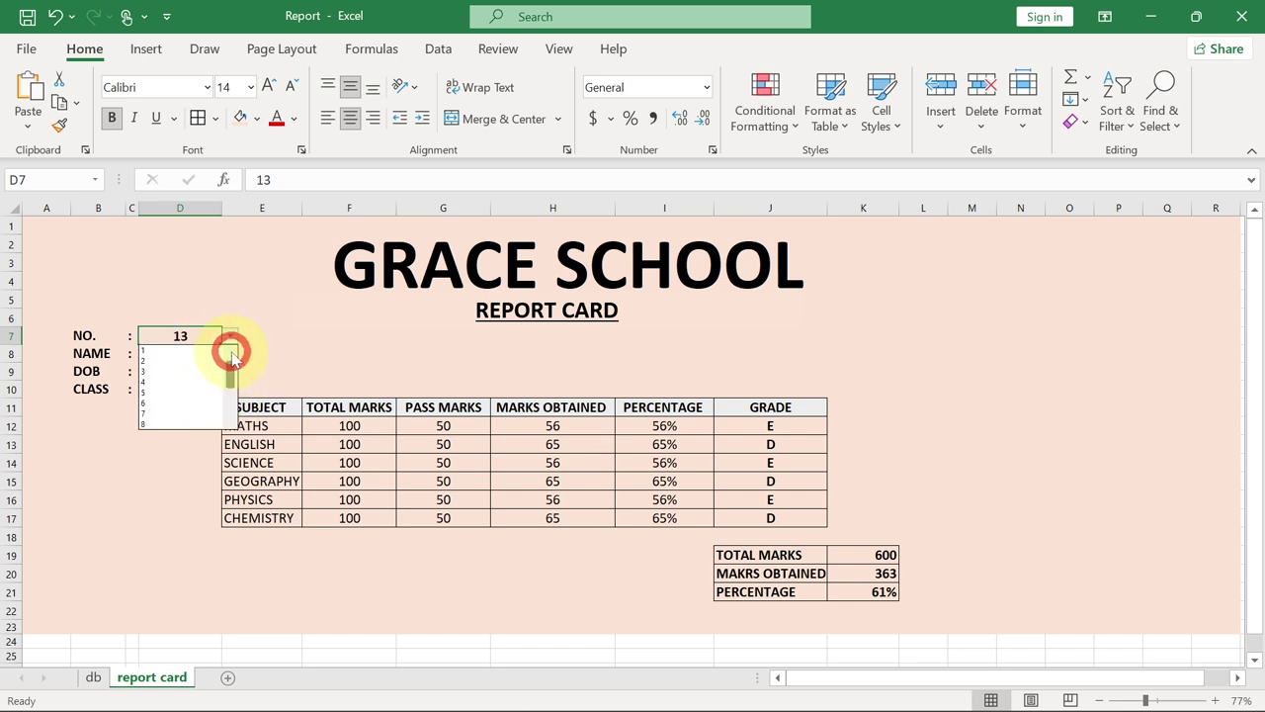
left_click(168, 351)
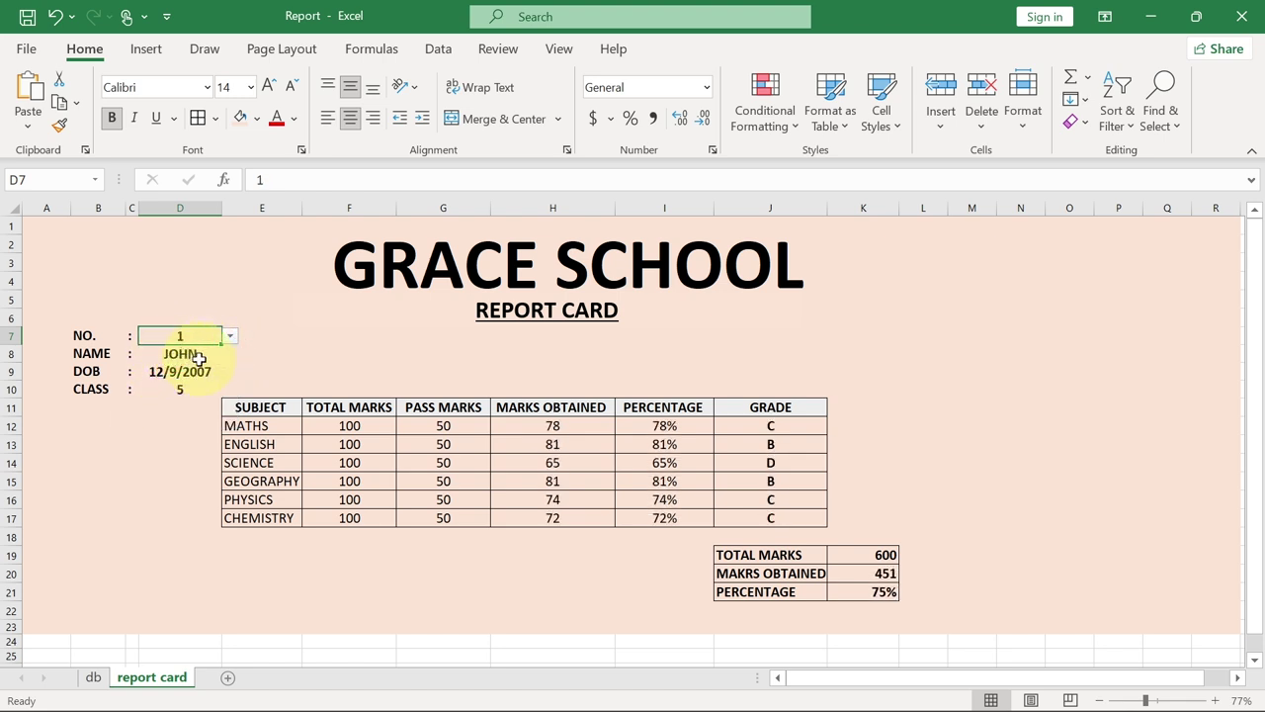
Step: Check the report card's DOB and CLASS cells and compare the record with the db sheet
left_click(171, 374)
left_click(173, 390)
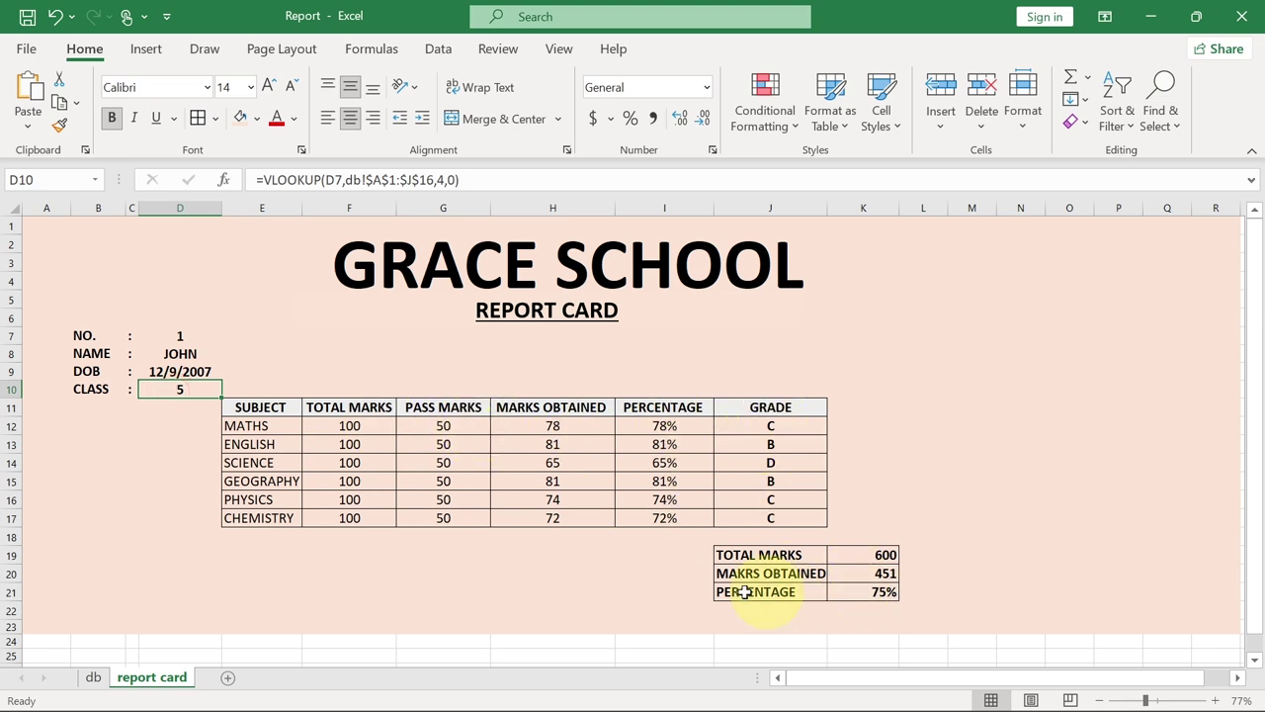
left_click(96, 678)
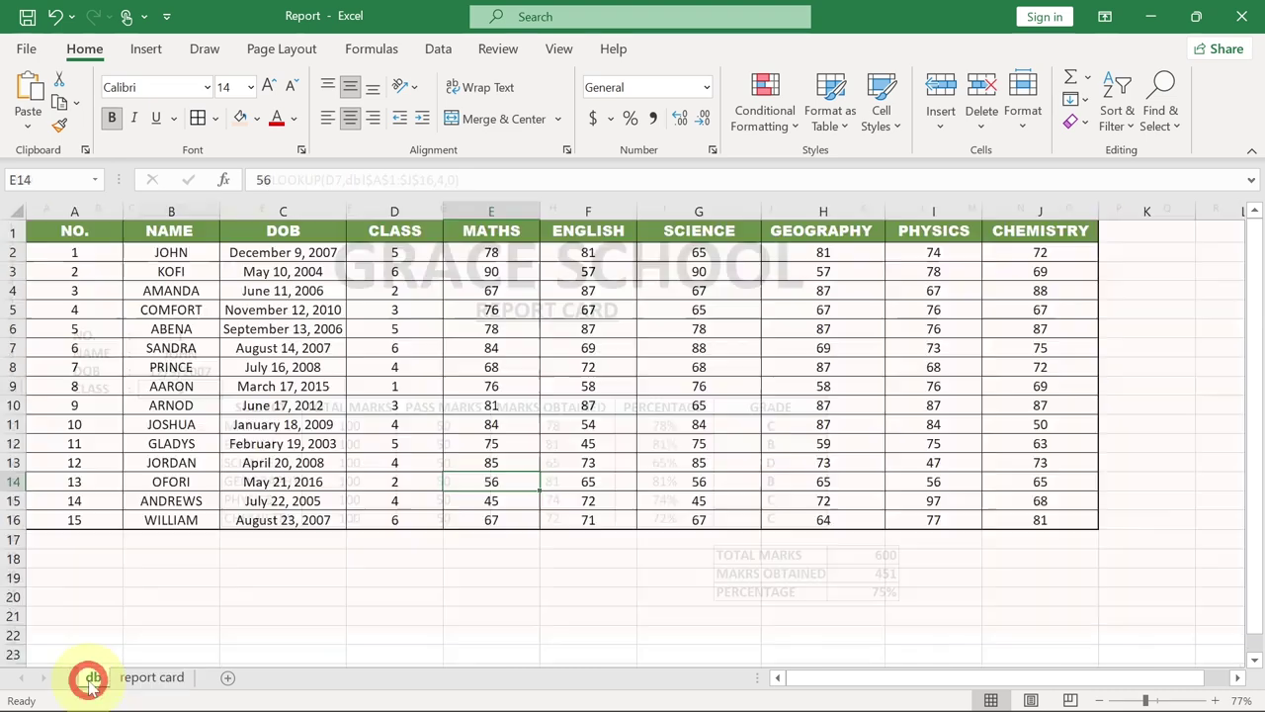
left_click(152, 676)
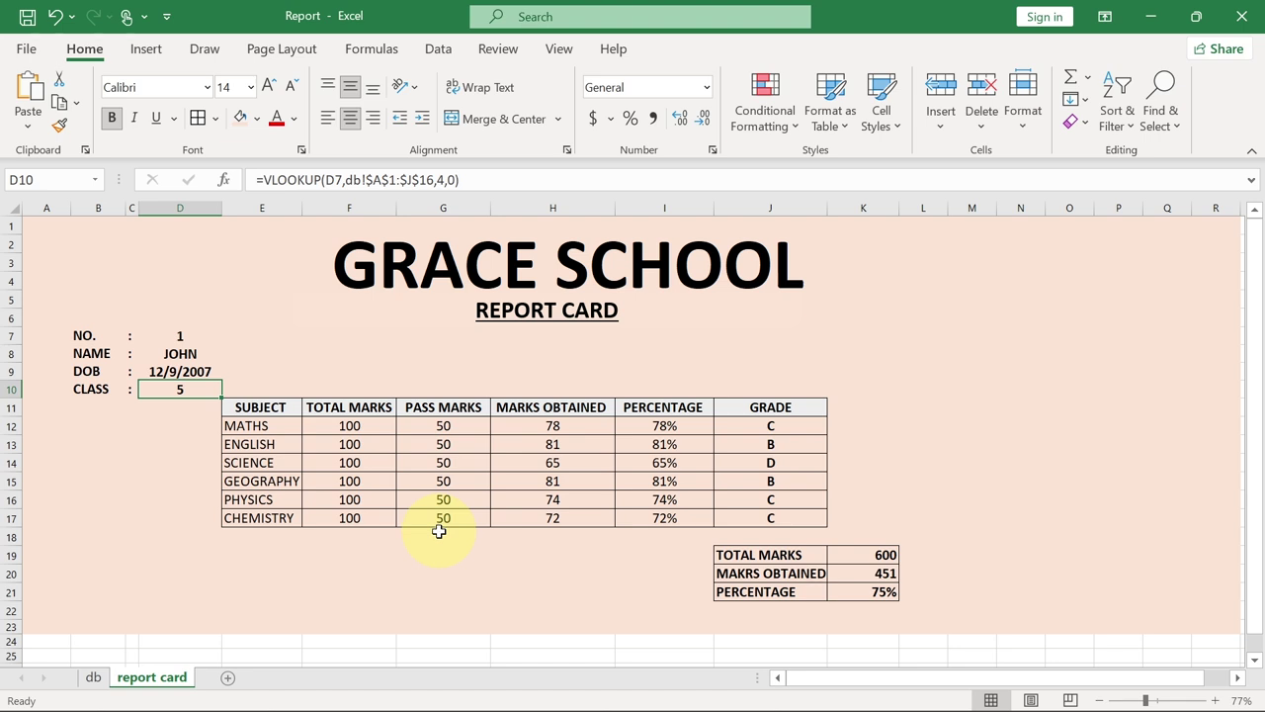
Step: Add a new worksheet and fill the range A1:S23 with Gold, Accent 4, Lighter 80%
left_click(227, 678)
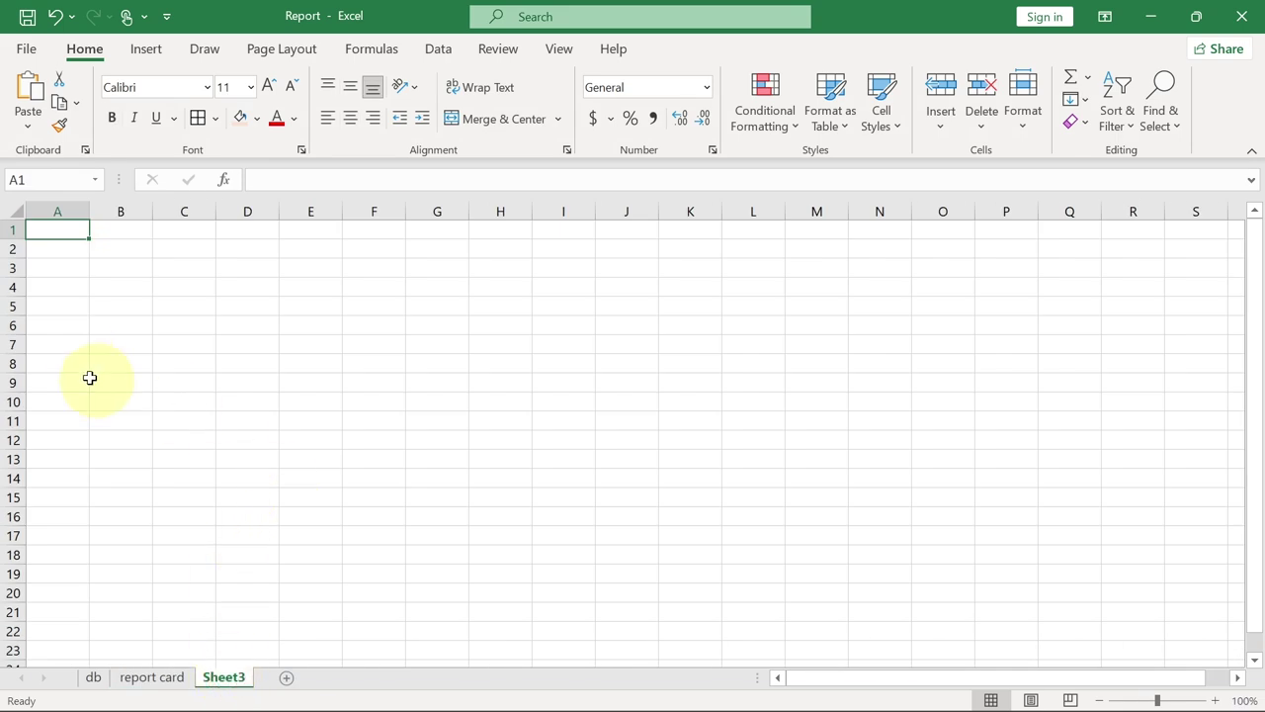
left_click_drag(56, 227, 1174, 655)
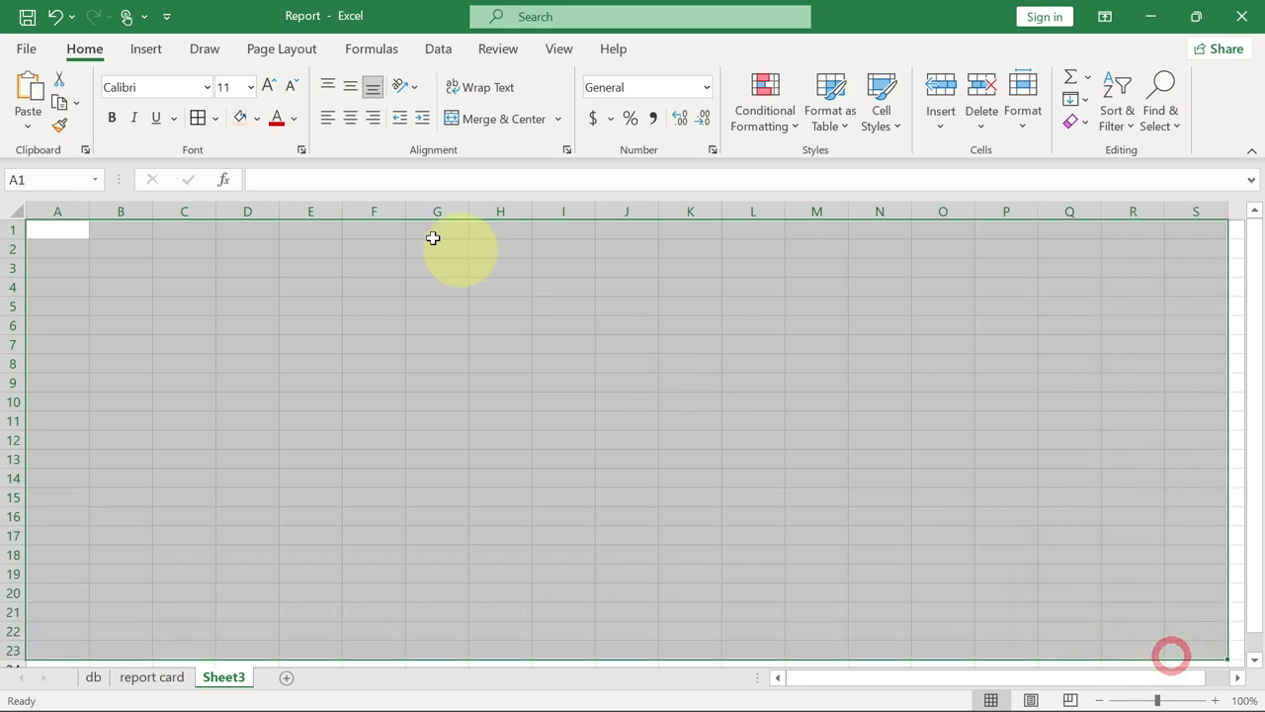
left_click(257, 120)
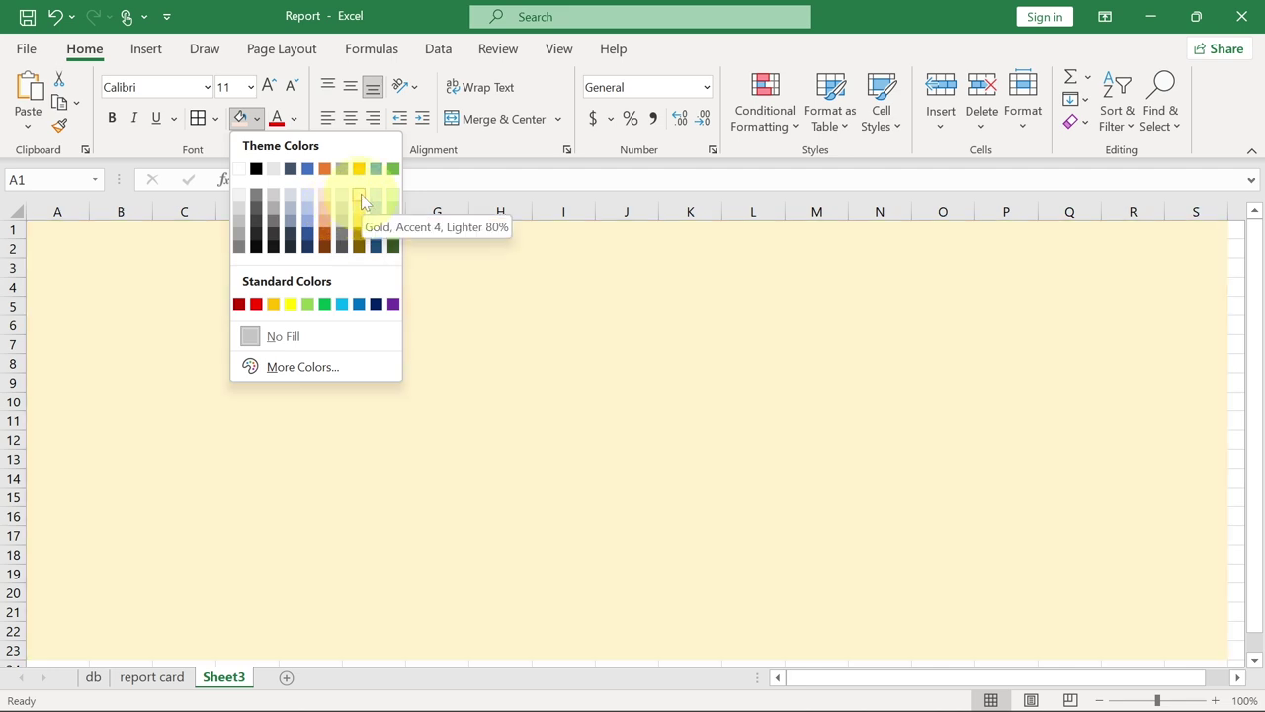
left_click(361, 194)
left_click(387, 330)
Step: Check the finished report card's layout, and merge and center cells E1:P6 on Sheet3 for the heading
left_click(151, 677)
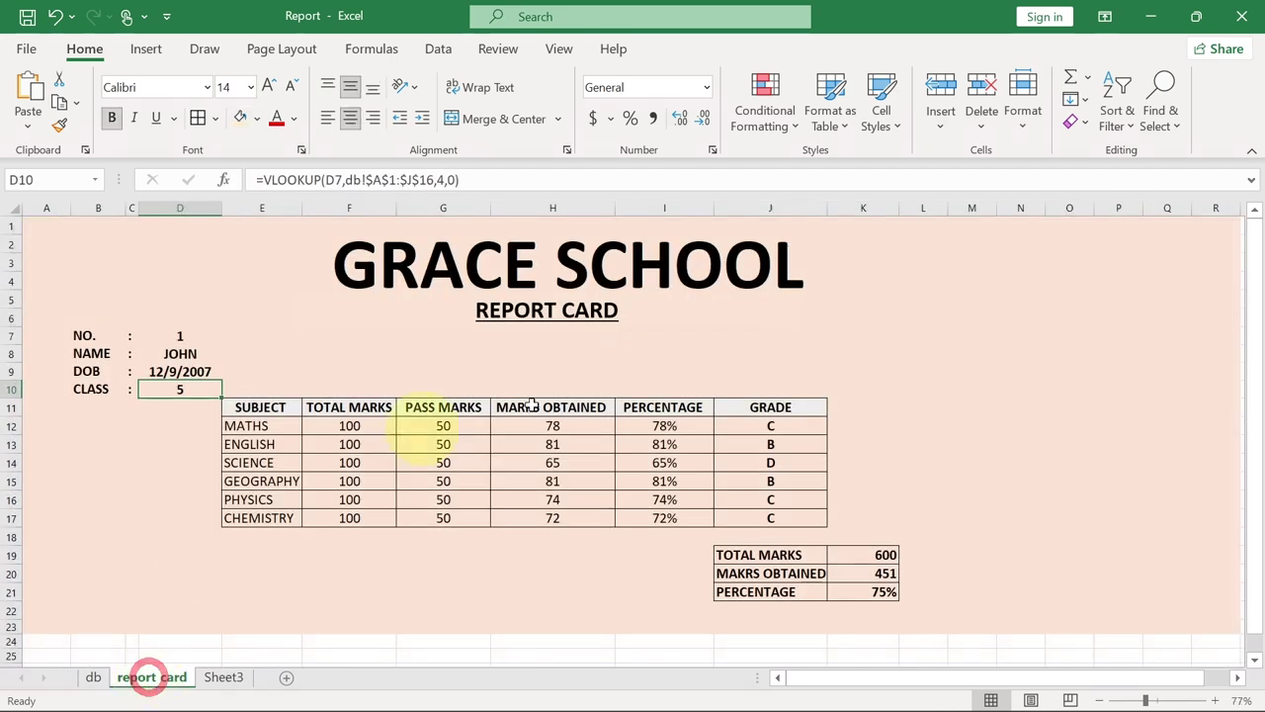
left_click(213, 678)
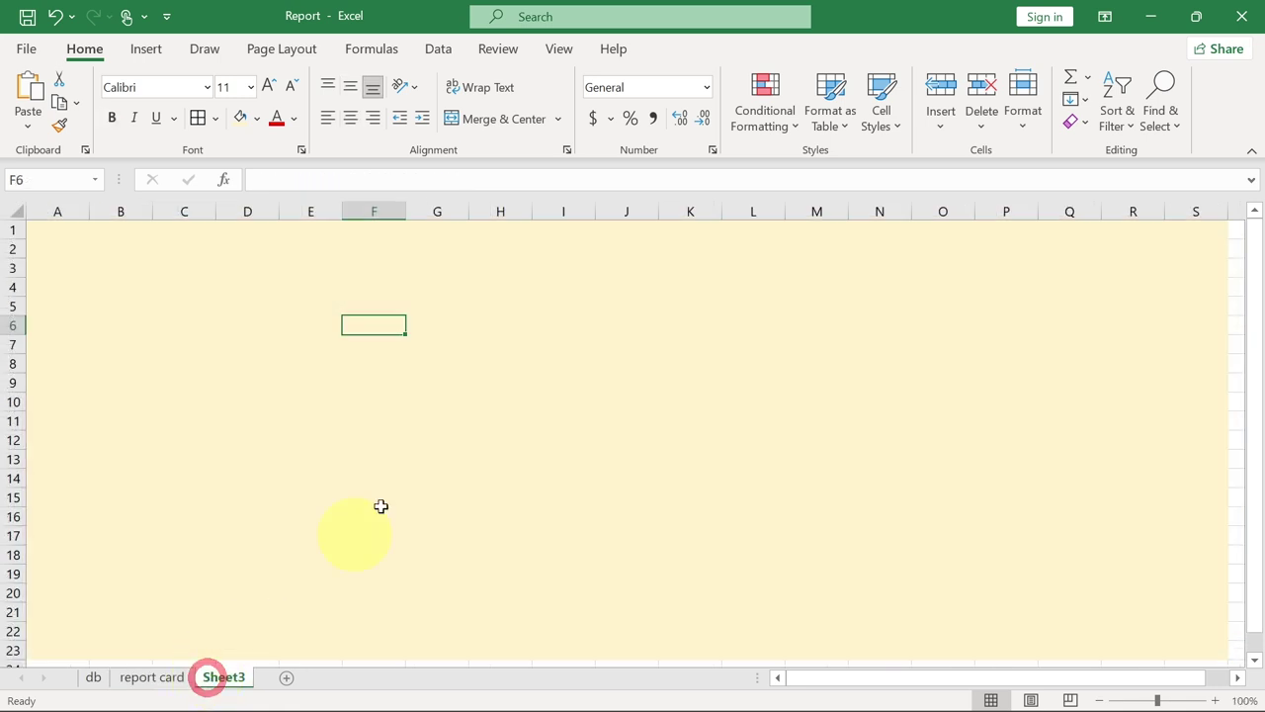
left_click_drag(285, 245, 955, 341)
left_click(386, 263)
left_click_drag(310, 231, 1031, 365)
left_click(864, 339)
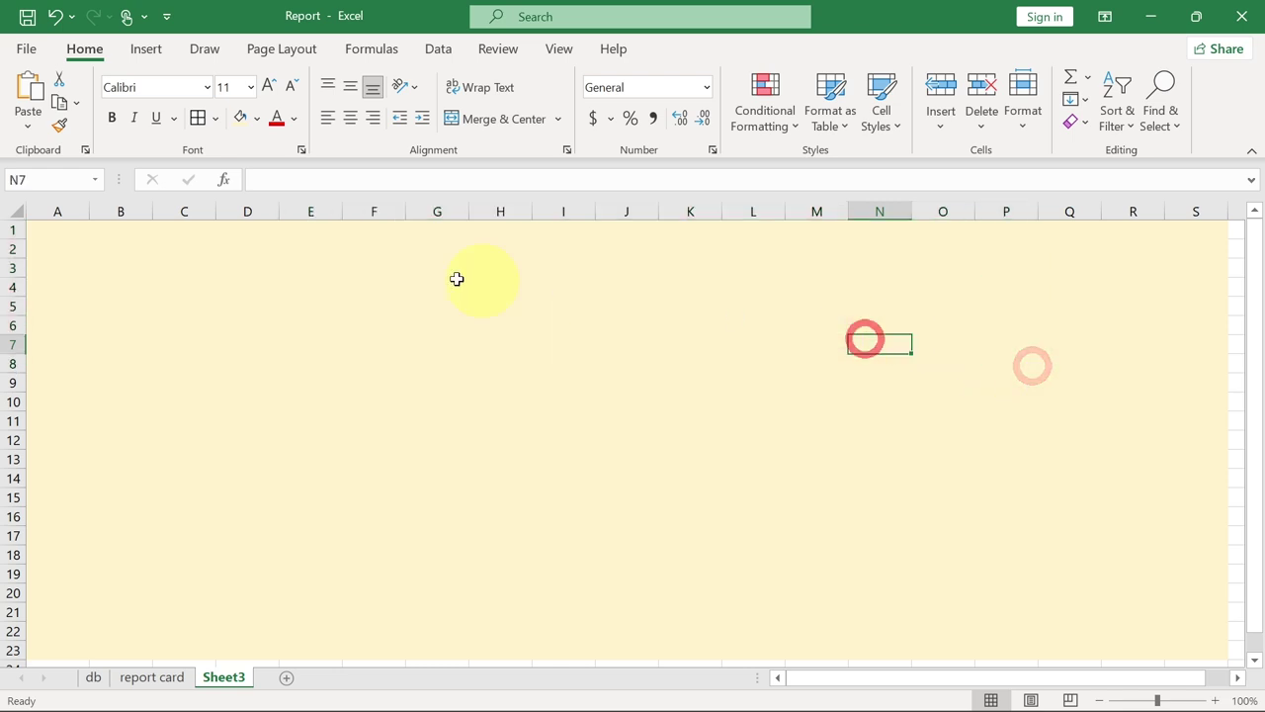
left_click_drag(311, 231, 983, 327)
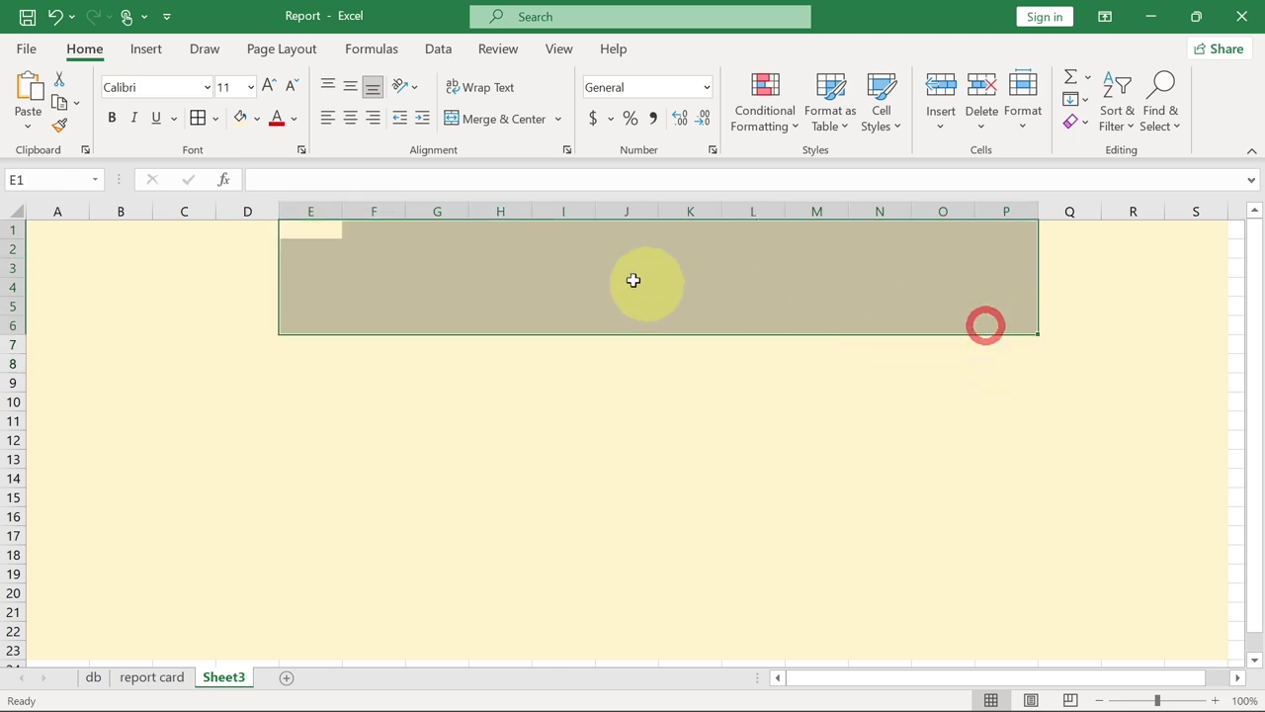
left_click(497, 123)
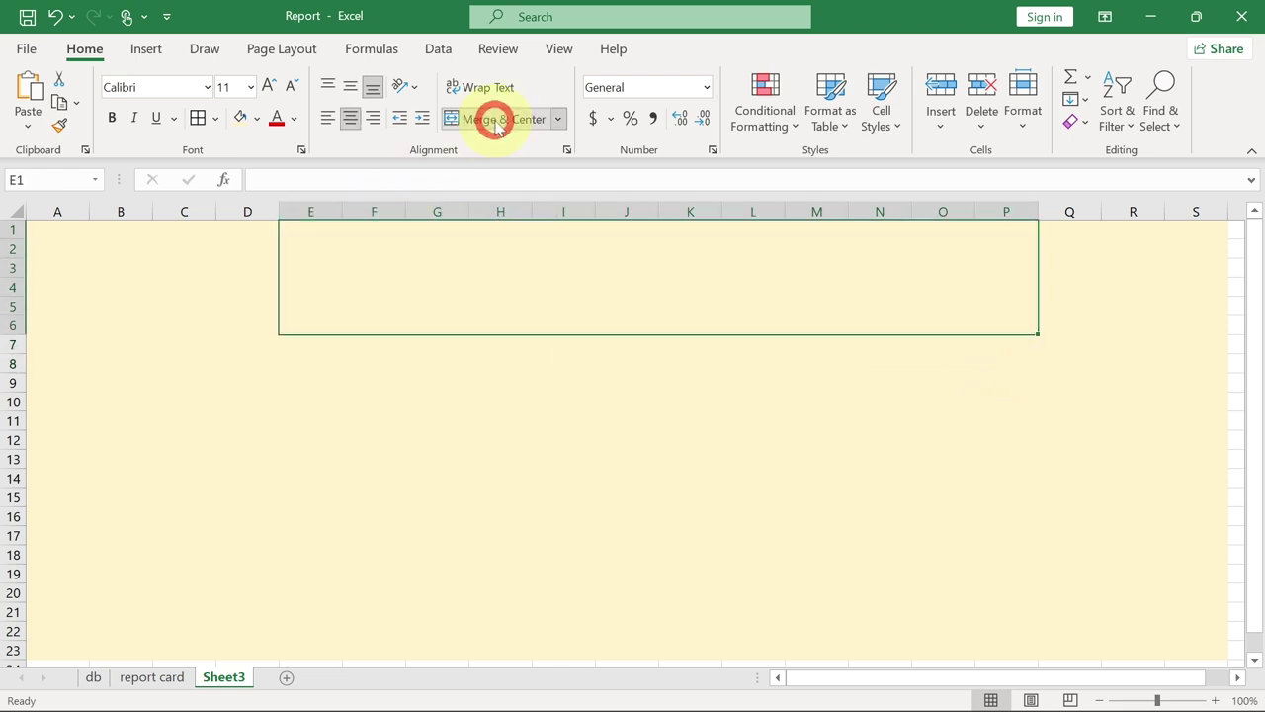
Step: Enter the heading GRACE SCHOOL in the merged cell E1:P6 and reselect that cell
double_click(438, 263)
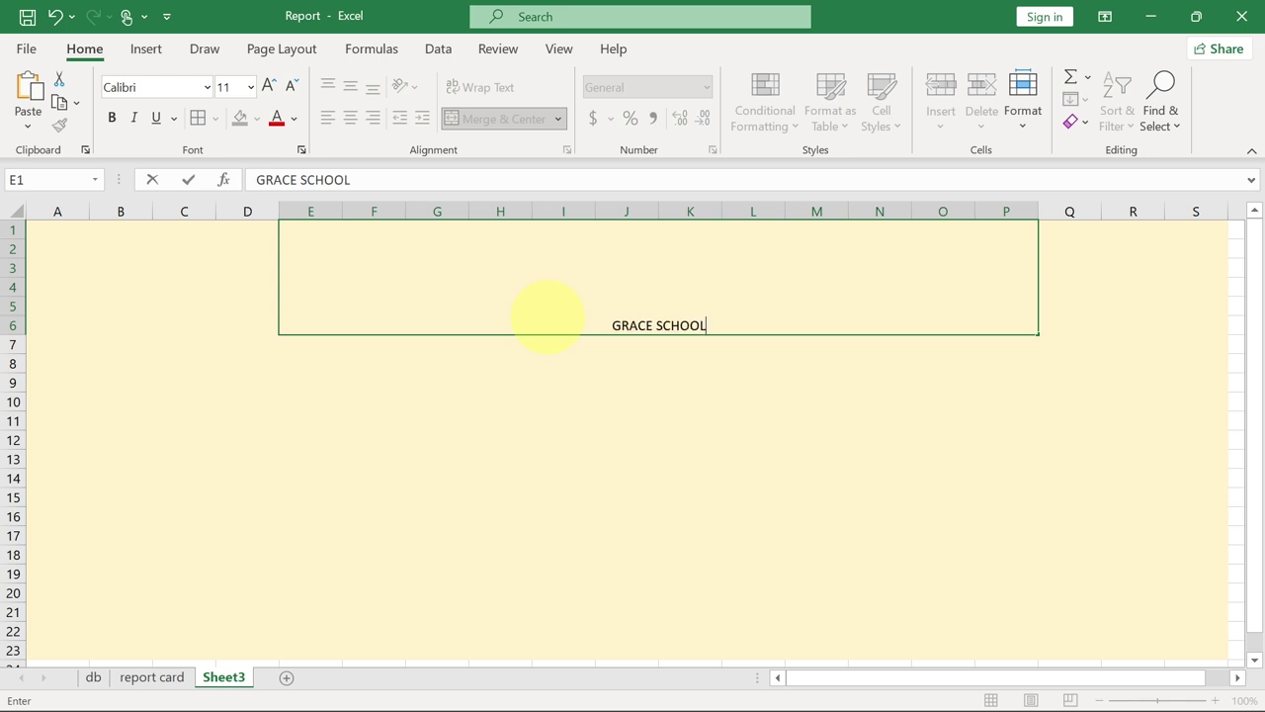
left_click(609, 446)
left_click(525, 285)
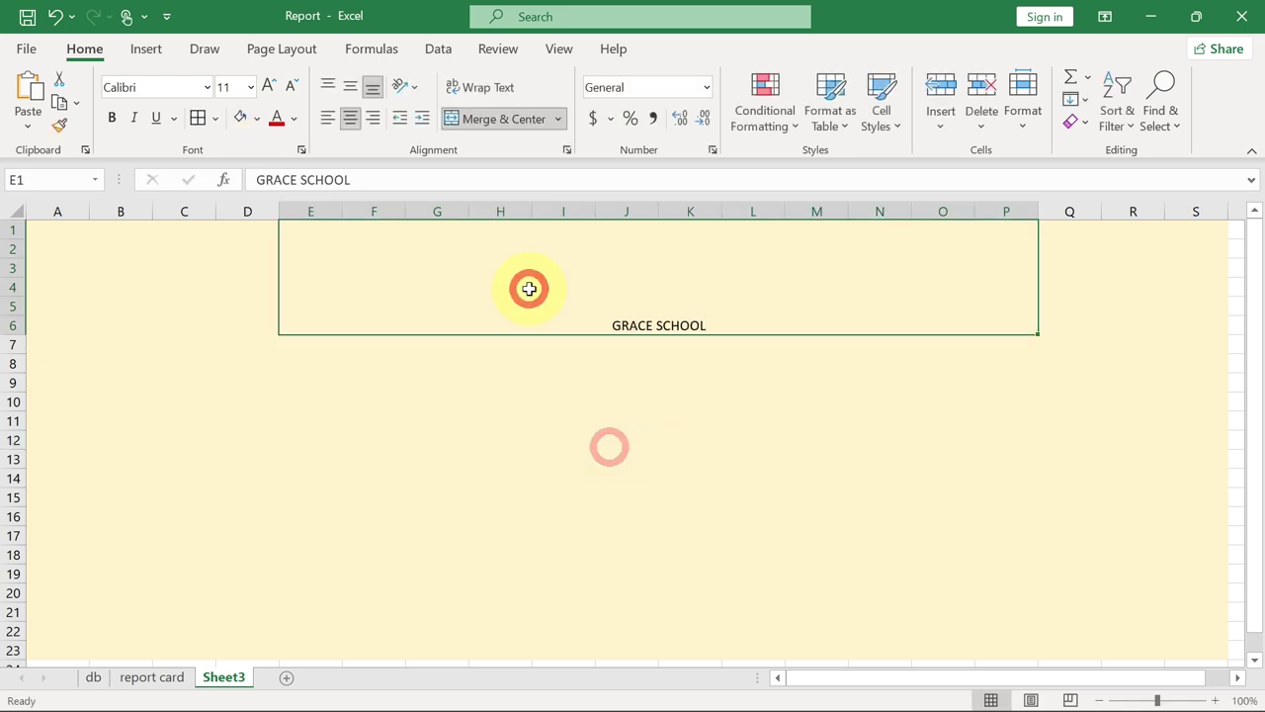
Step: Middle-align the GRACE SCHOOL heading vertically, make it bold and enlarge its font size to 72
left_click(350, 88)
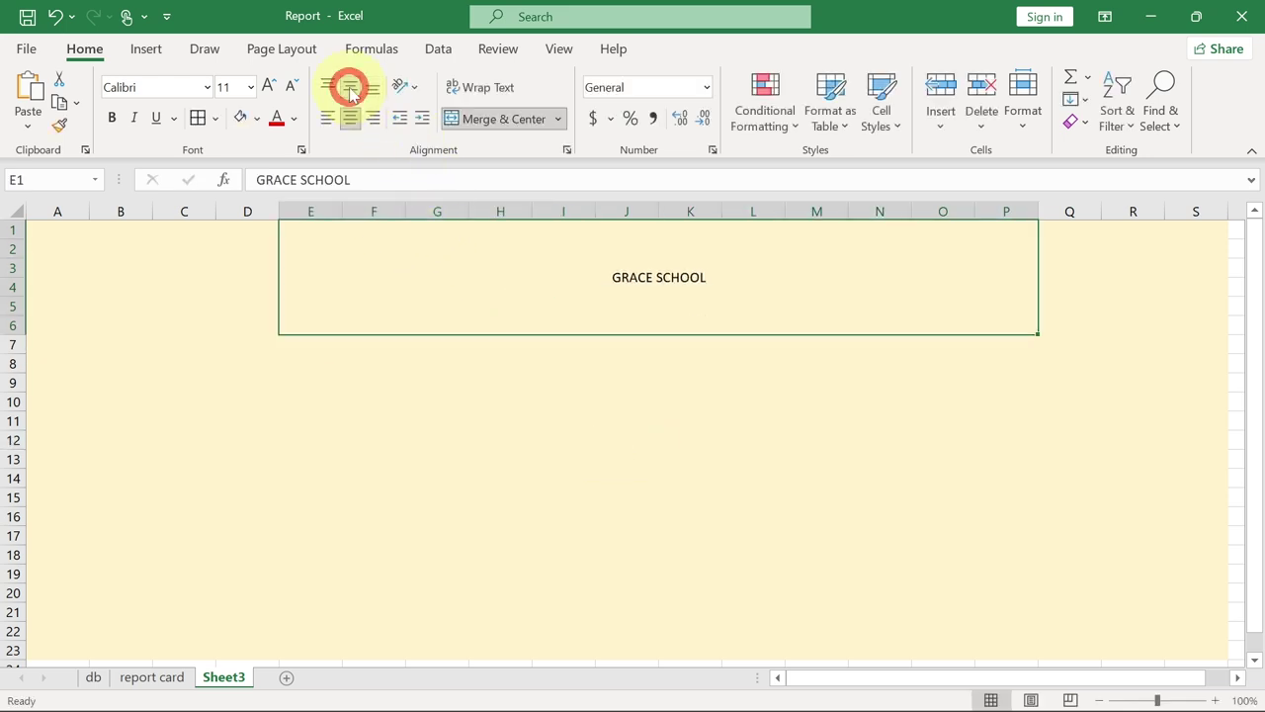
left_click(107, 116)
left_click(269, 85)
left_click(269, 85)
left_click(269, 85)
left_click(269, 85)
left_click(269, 85)
left_click(268, 85)
left_click(269, 85)
left_click(269, 85)
left_click(269, 85)
left_click(269, 85)
left_click(269, 85)
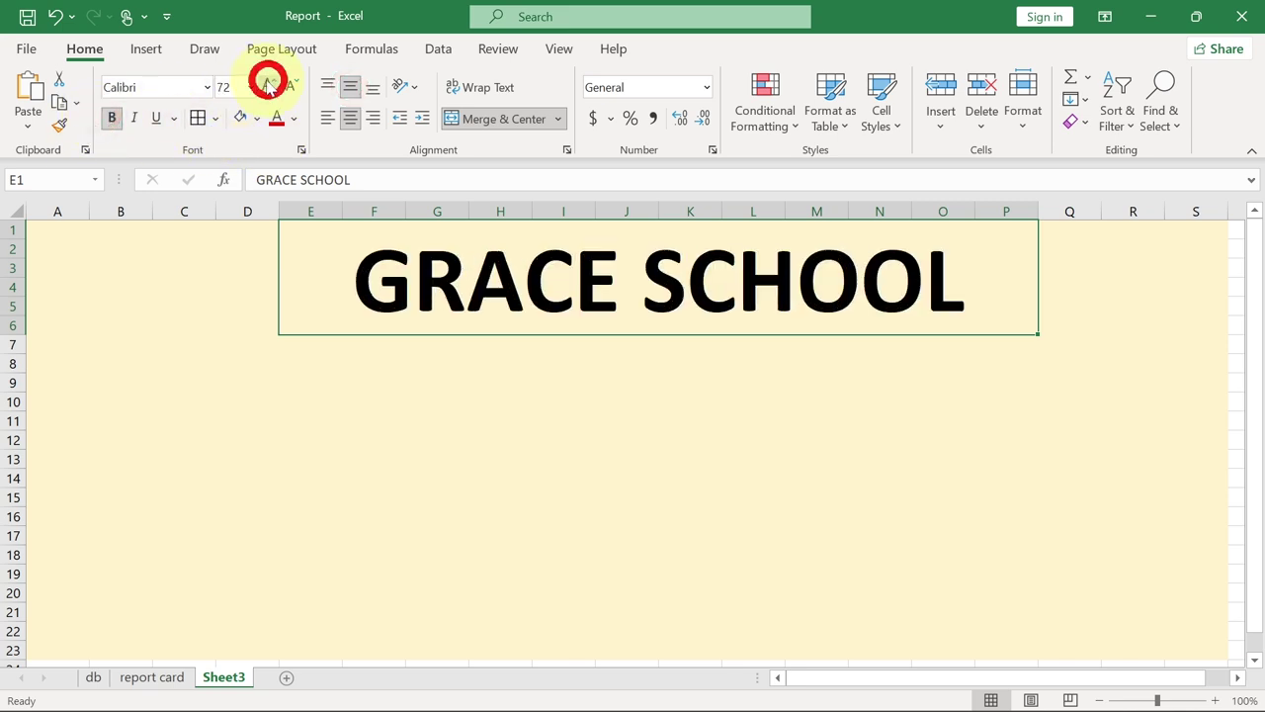
left_click(429, 344)
left_click(564, 357)
left_click(596, 329)
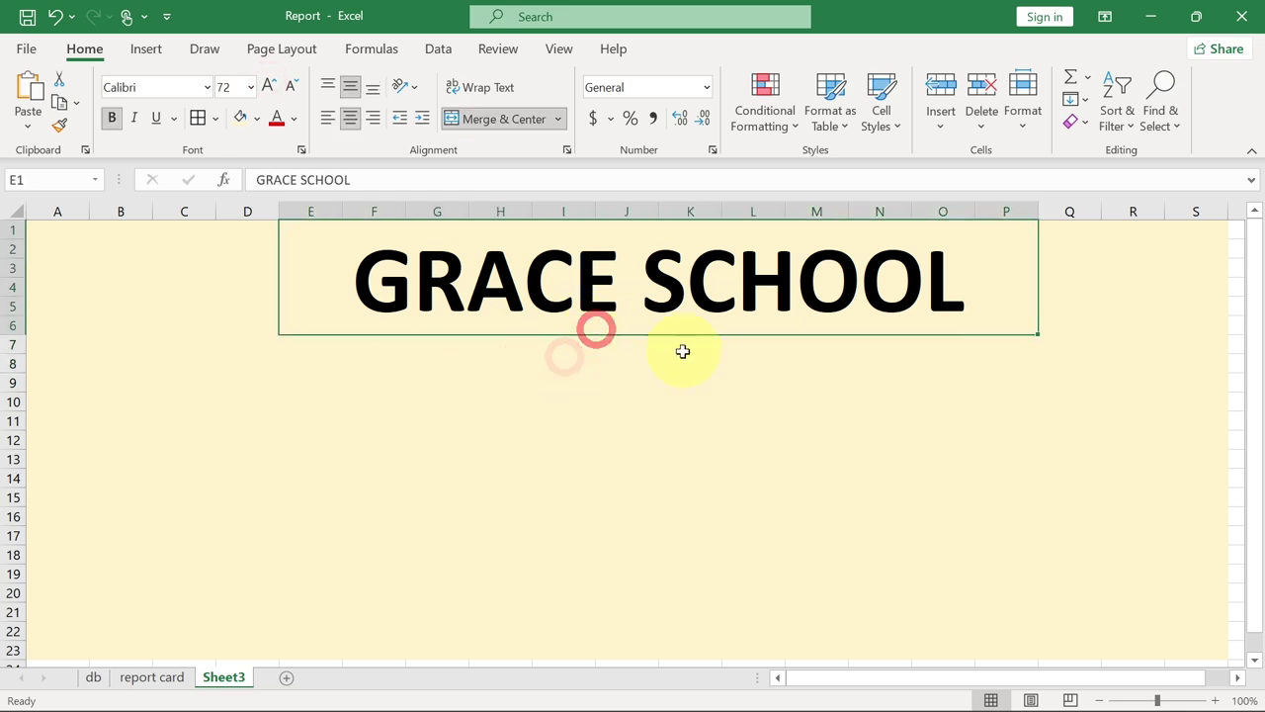
left_click(642, 369)
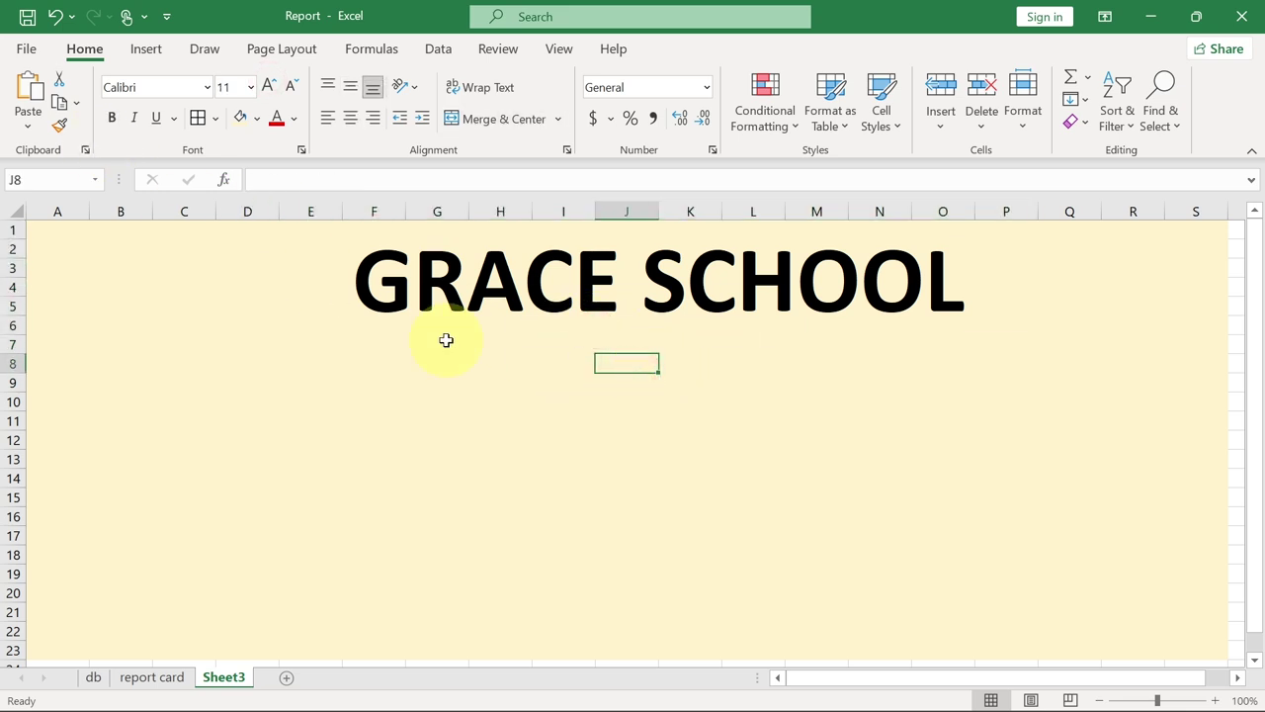
Step: Insert a text box below the heading, spanning about columns I to L in rows 7 to 9, containing REPORT CARD
left_click(139, 50)
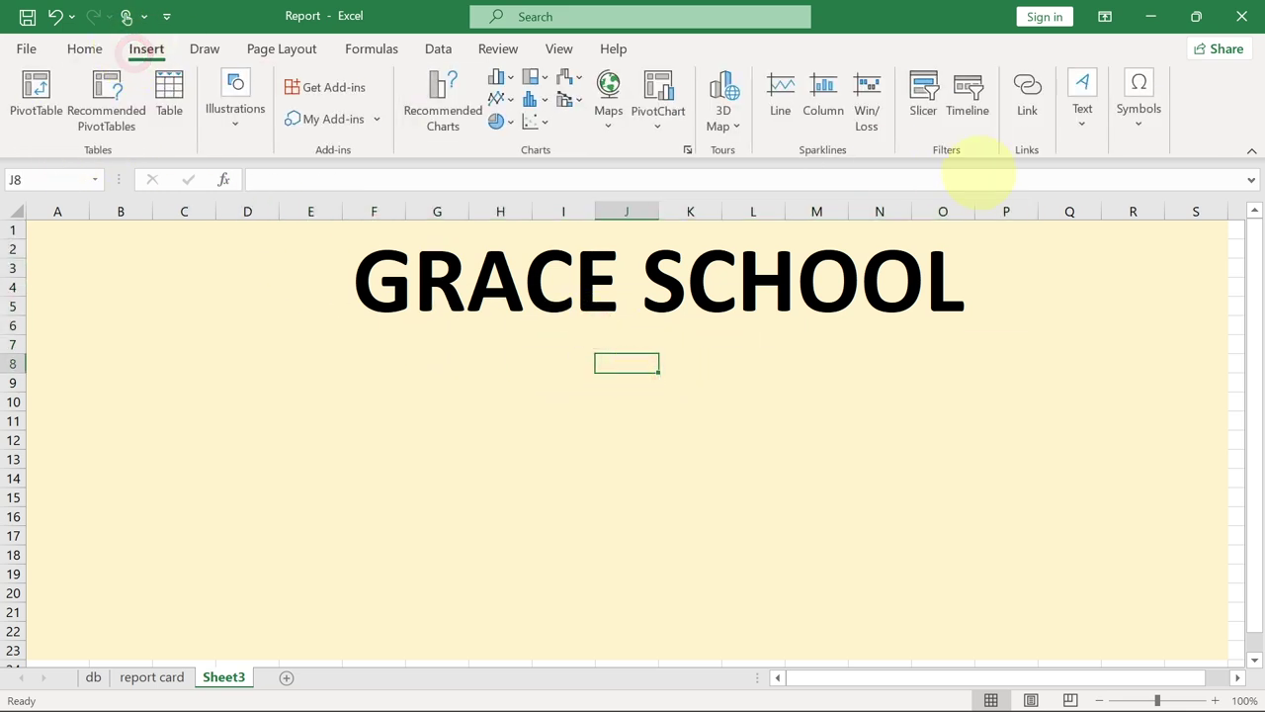
left_click(1083, 116)
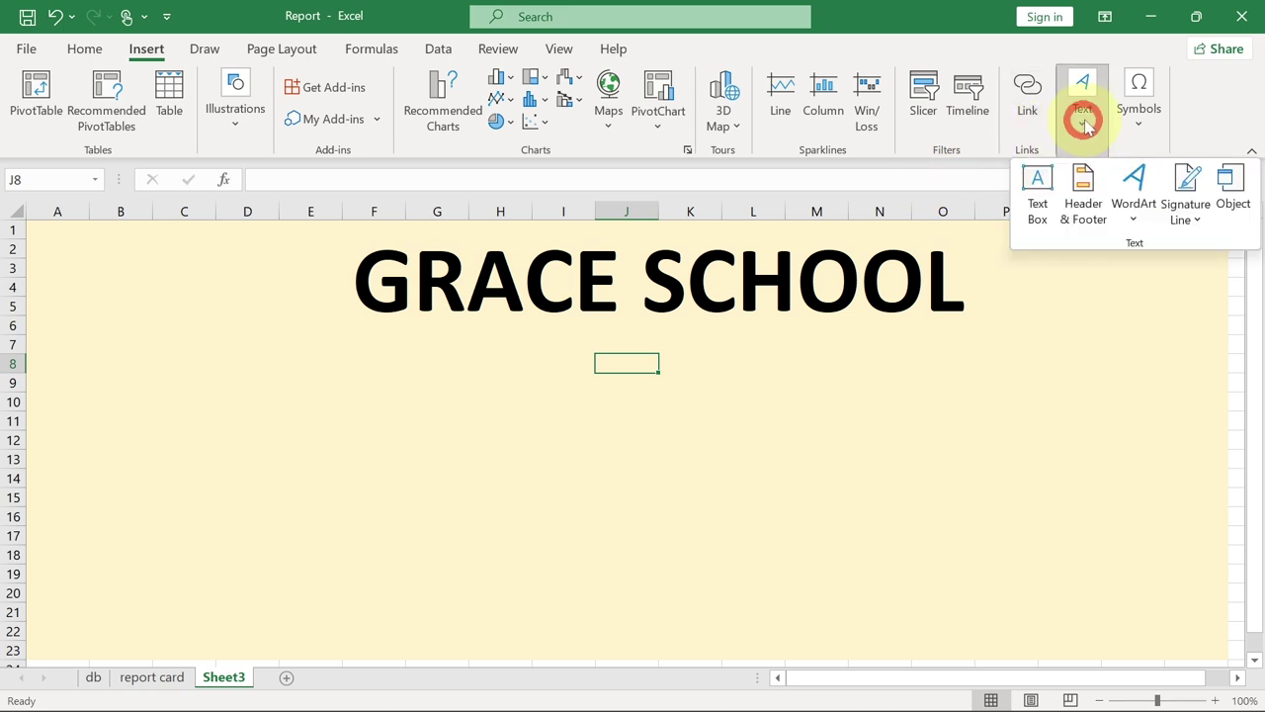
left_click(1037, 203)
left_click_drag(546, 343, 776, 385)
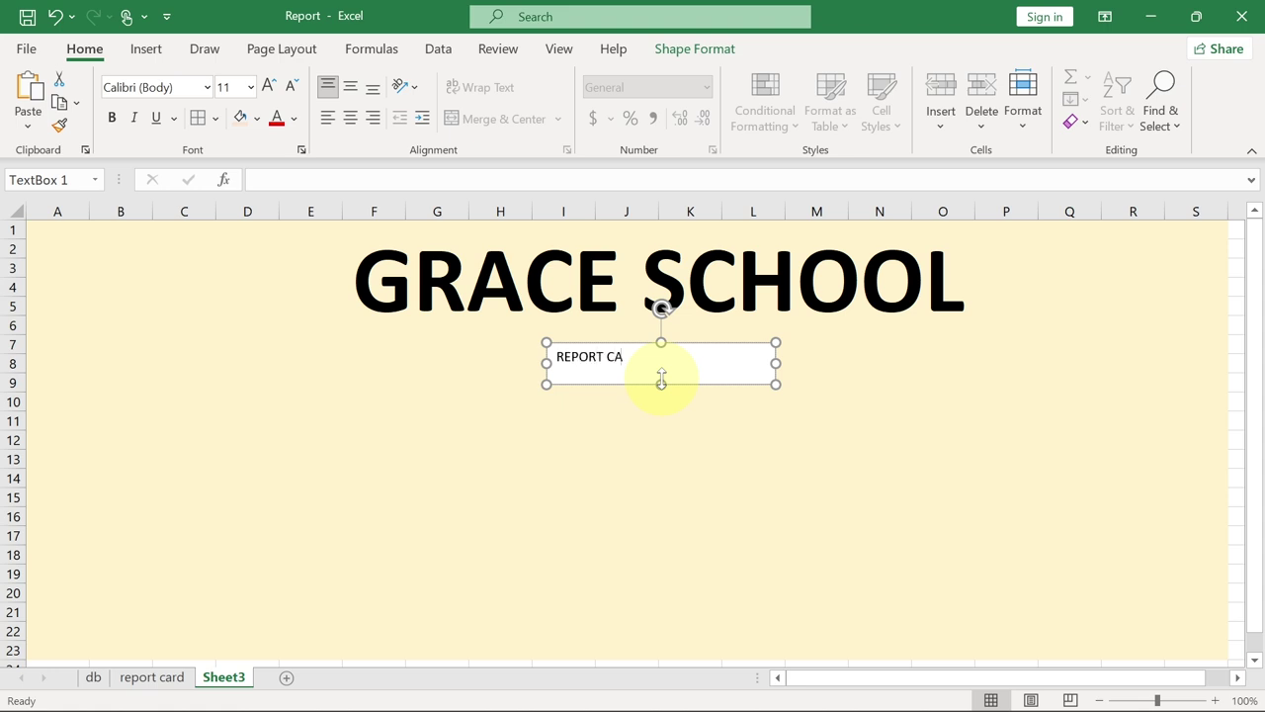
left_click(600, 423)
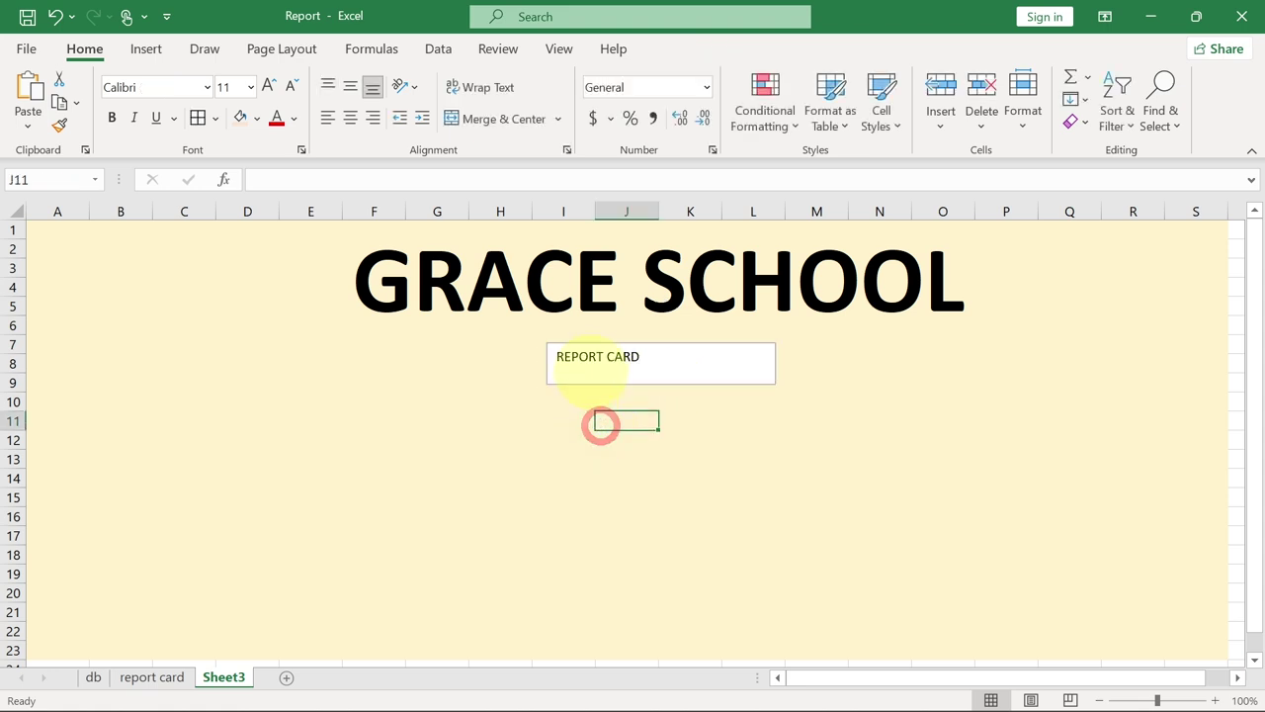
Step: Format the REPORT CARD text with font size 20, bold and underline
left_click(593, 362)
left_click_drag(642, 360, 535, 348)
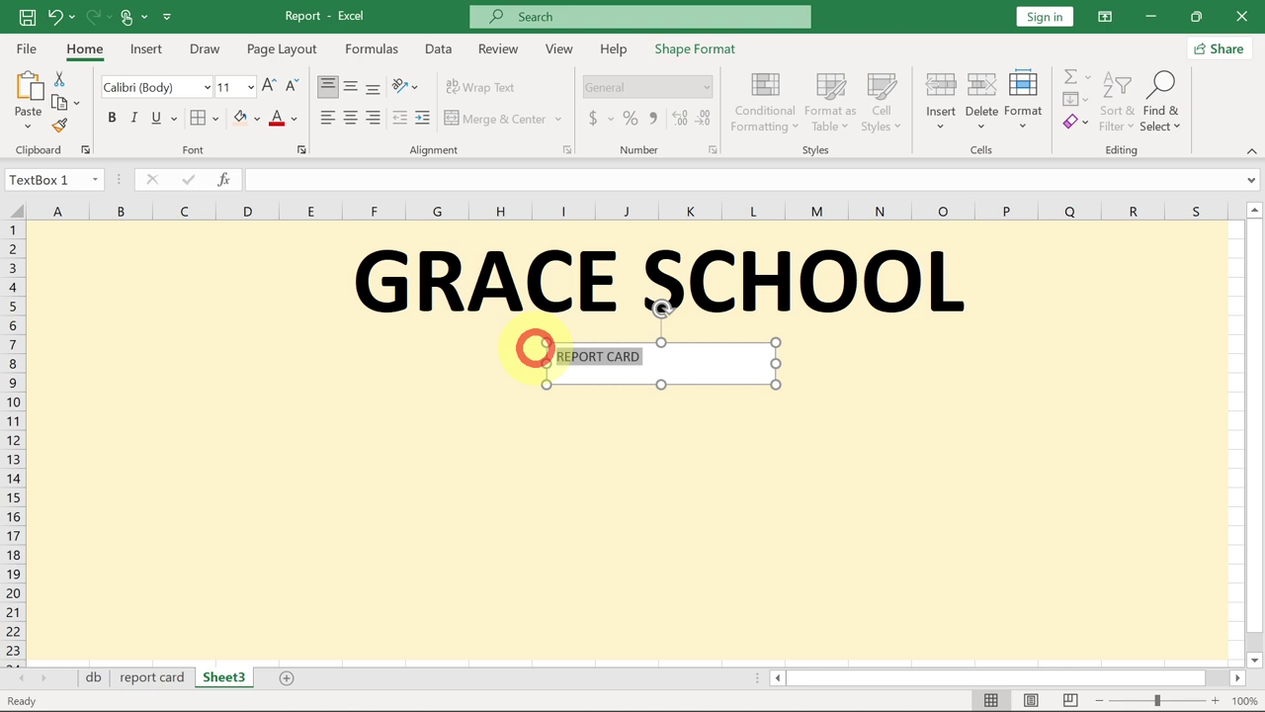
left_click(267, 84)
left_click(266, 84)
left_click(266, 84)
left_click(267, 84)
left_click(267, 84)
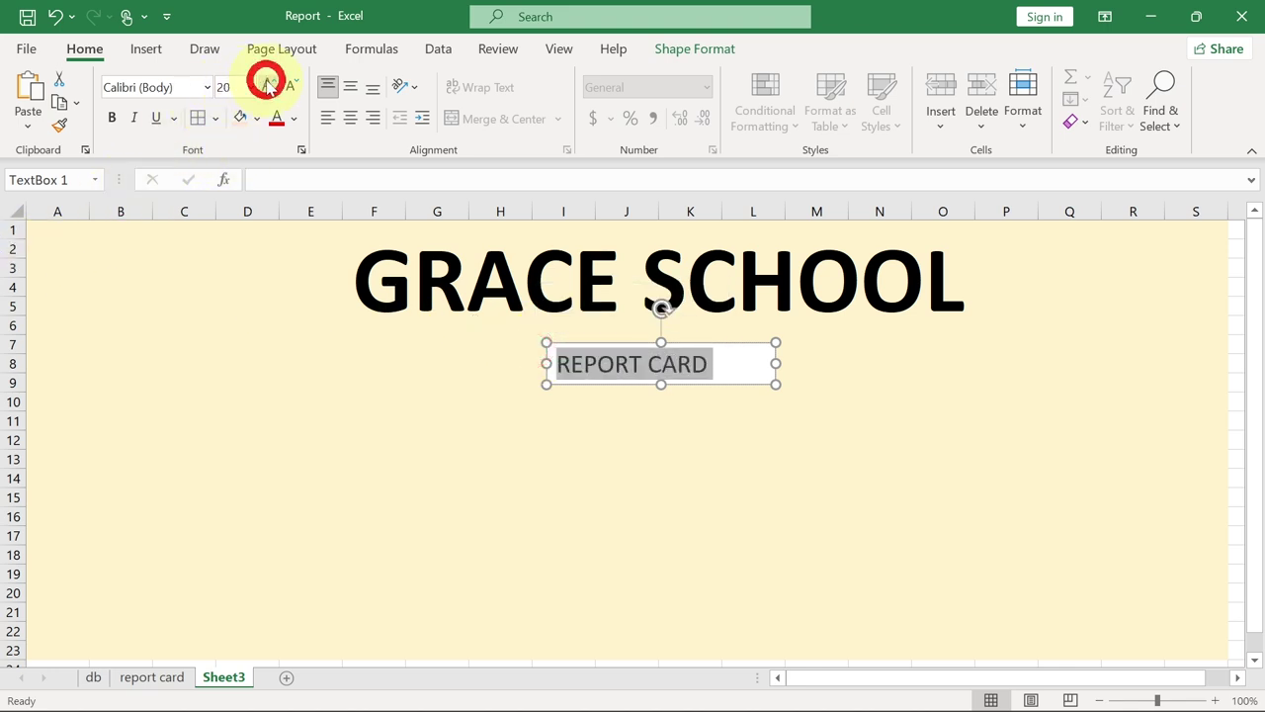
left_click(111, 117)
left_click(155, 117)
left_click(364, 394)
Step: Move the REPORT CARD text box up just beneath the heading and center its text horizontally and vertically
left_click(768, 367)
left_click_drag(692, 345, 697, 321)
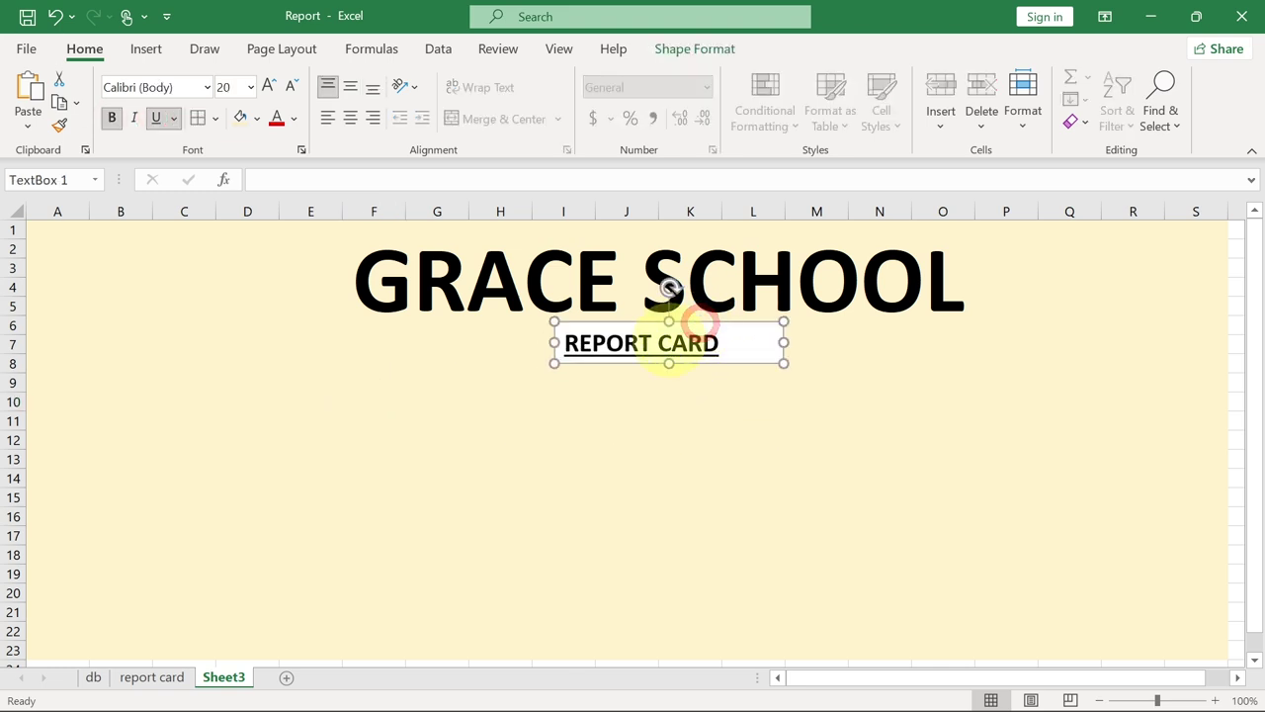
left_click(348, 123)
left_click(564, 399)
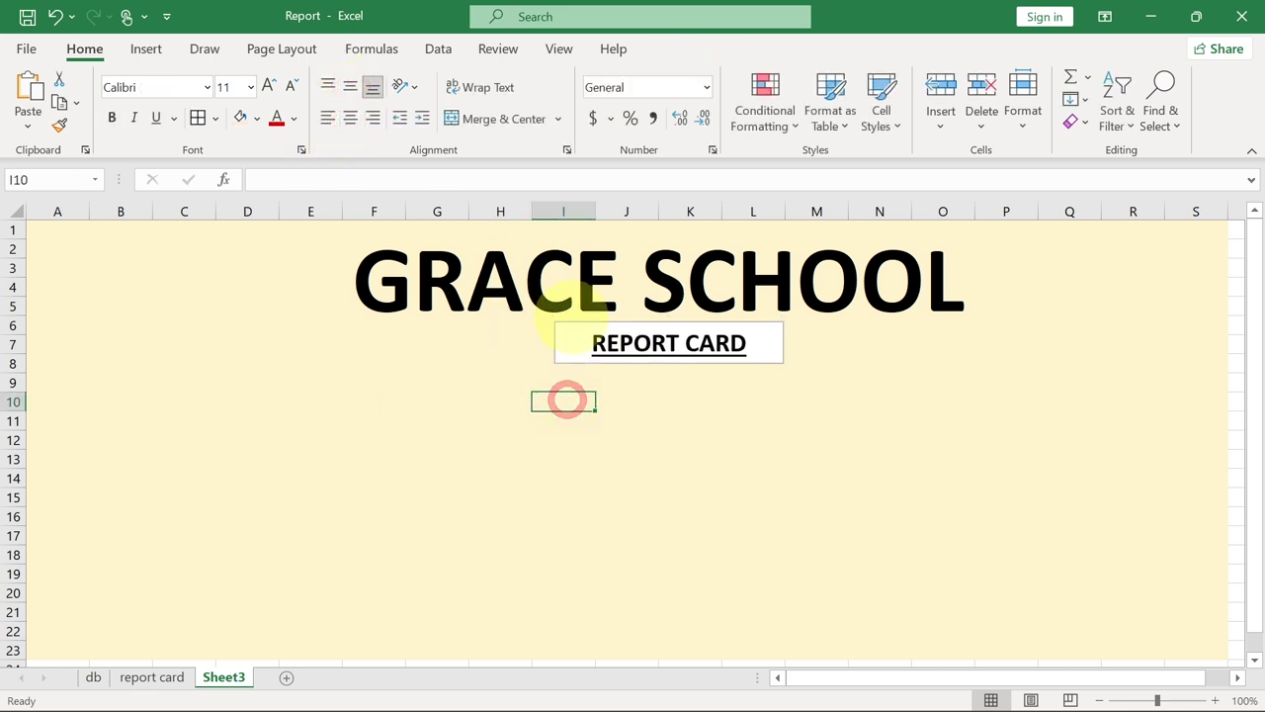
Step: Apply the current light orange fill color to the REPORT CARD text box
left_click(564, 327)
left_click(583, 323)
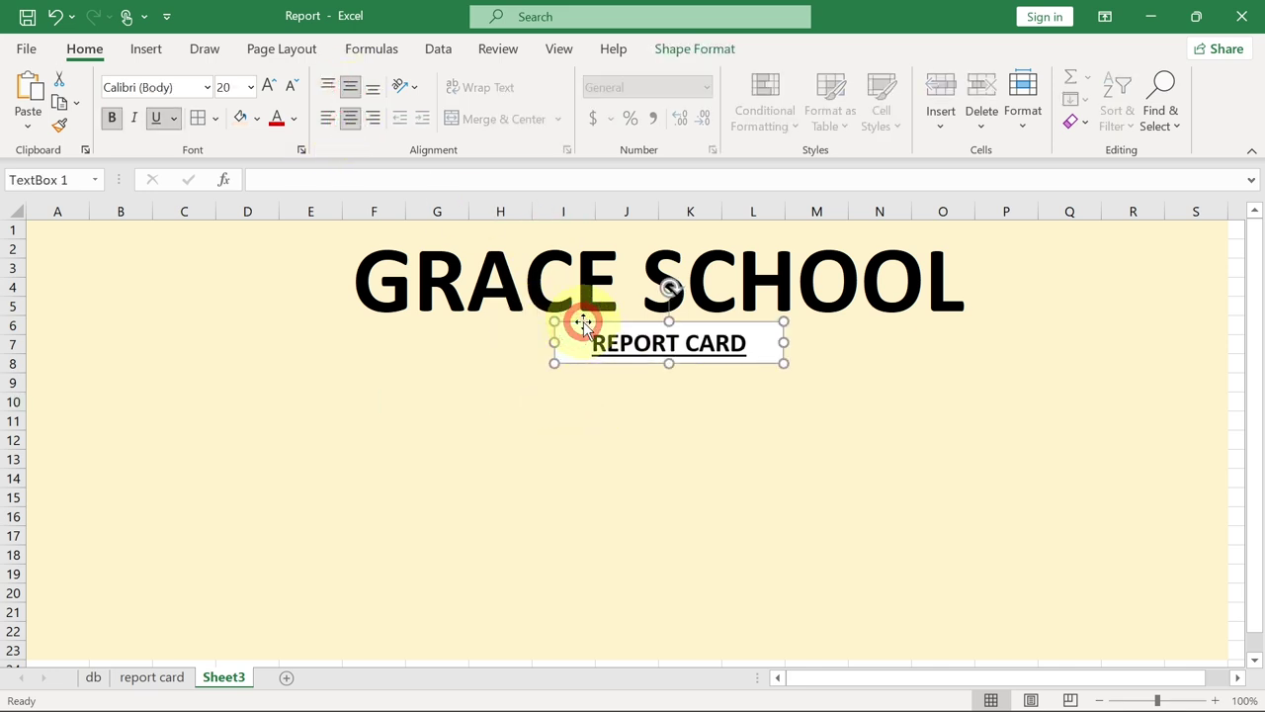
left_click(239, 117)
left_click(511, 445)
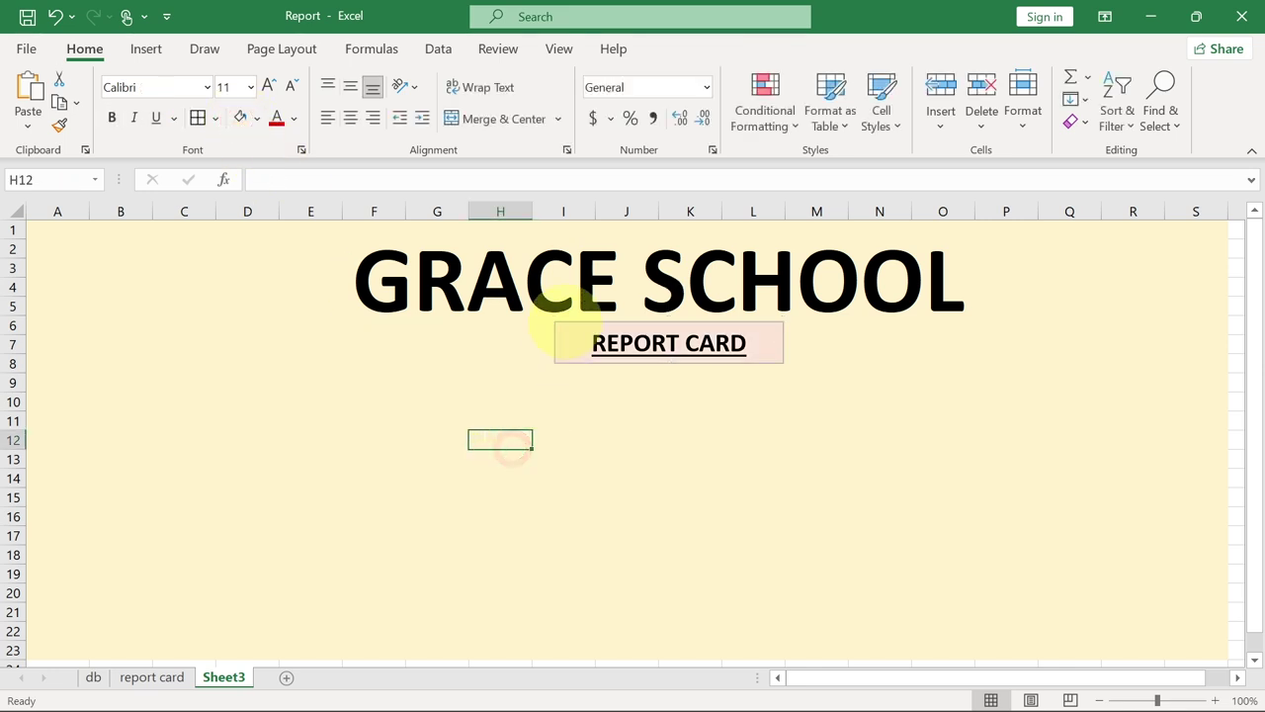
Step: Fill the REPORT CARD text box with Gold, Accent 4, Lighter 80% to match the sheet background
left_click(558, 325)
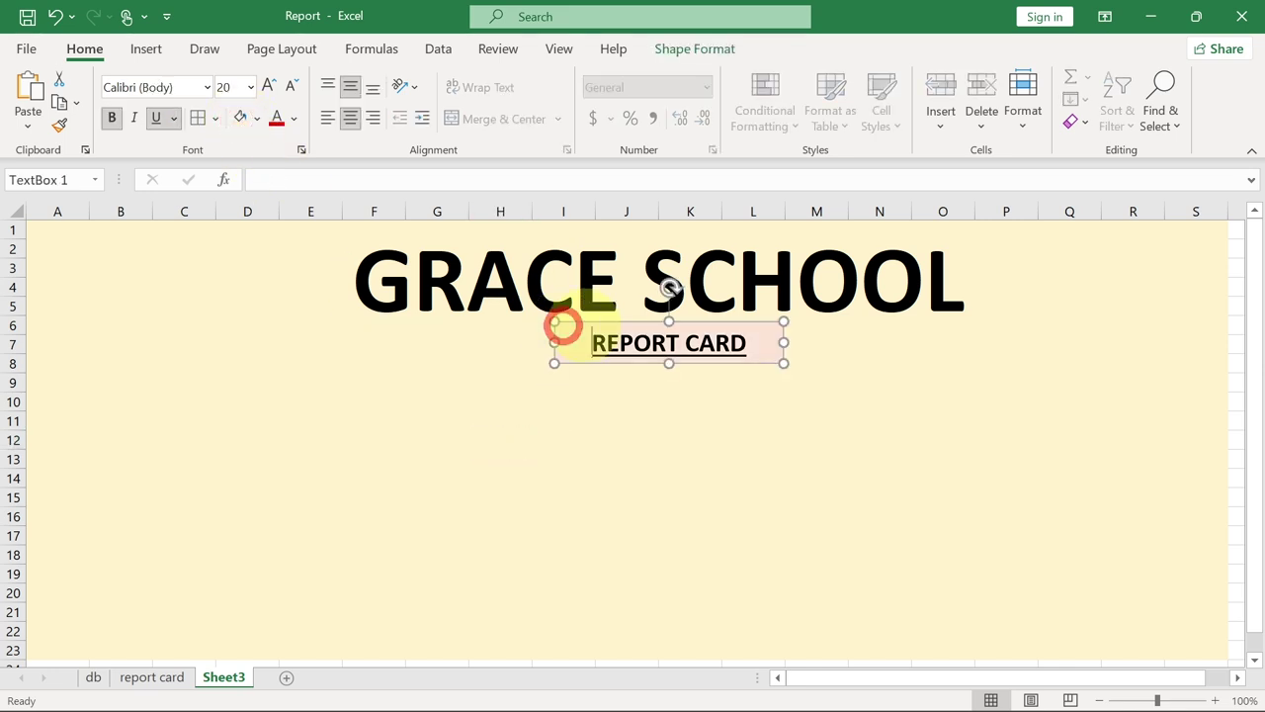
left_click(256, 118)
left_click(358, 226)
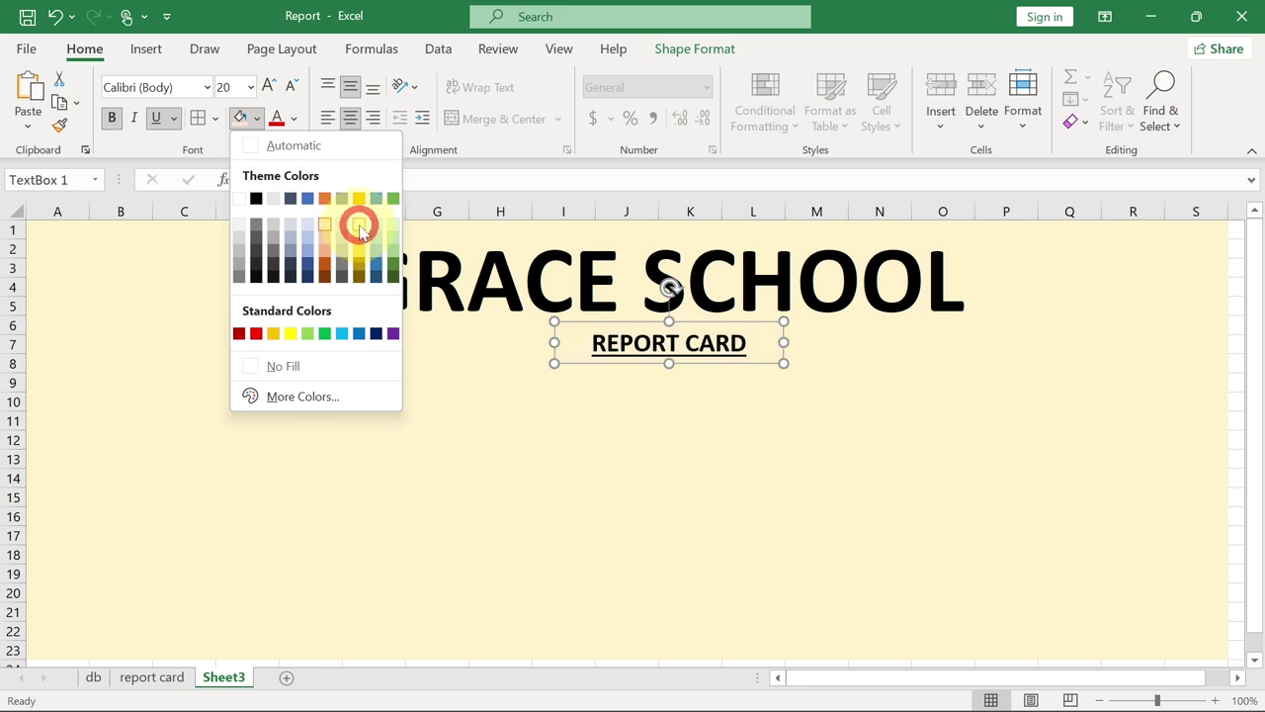
left_click(471, 393)
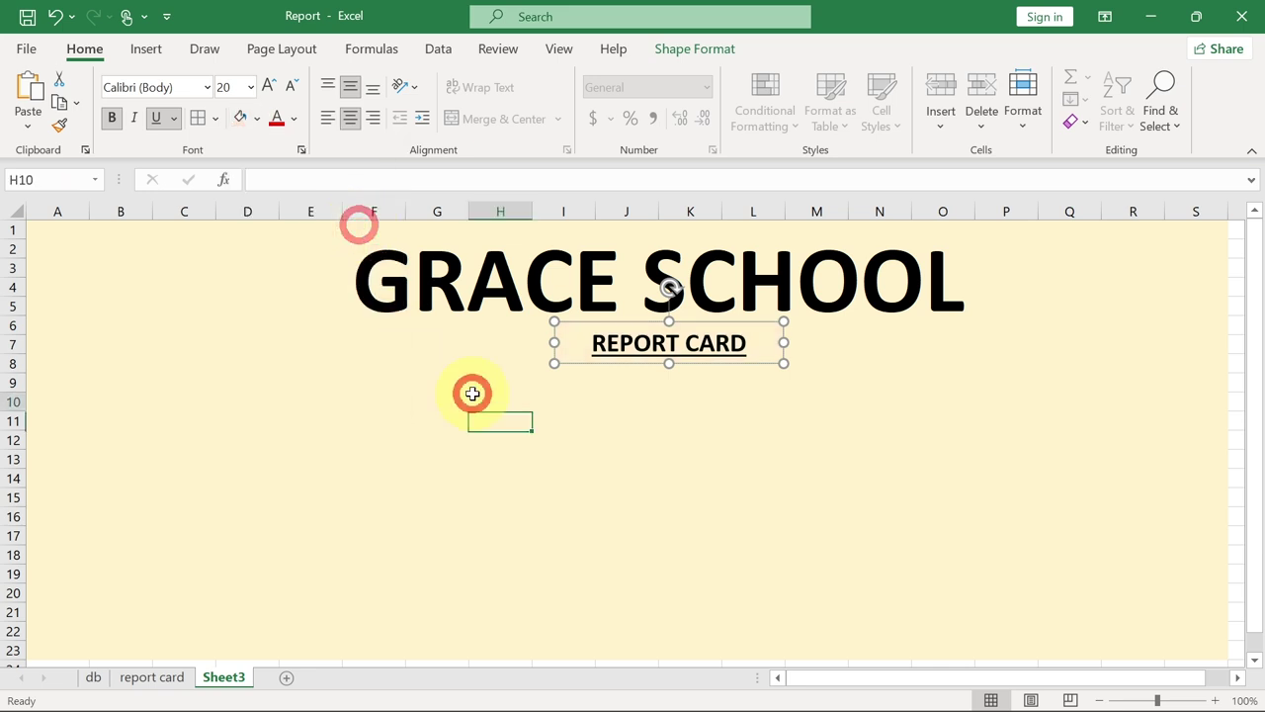
left_click(391, 467)
Step: Remove the outline from the REPORT CARD text box
left_click(560, 332)
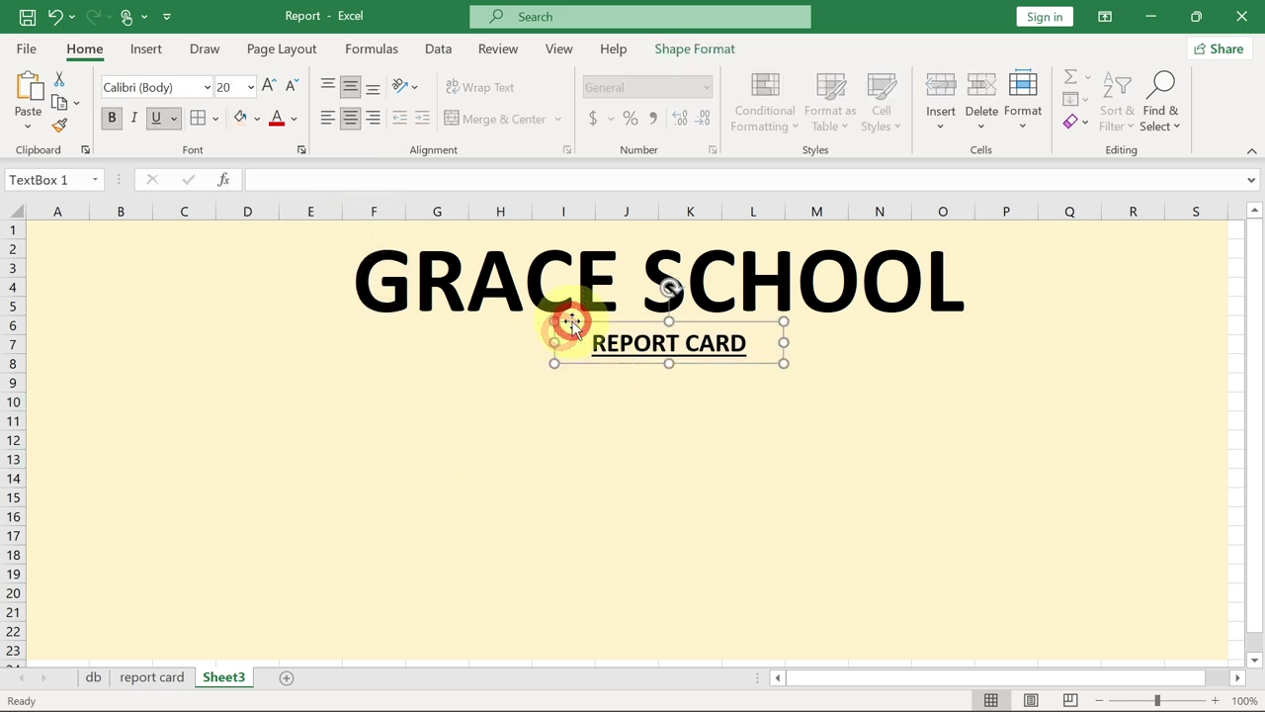
left_click(681, 50)
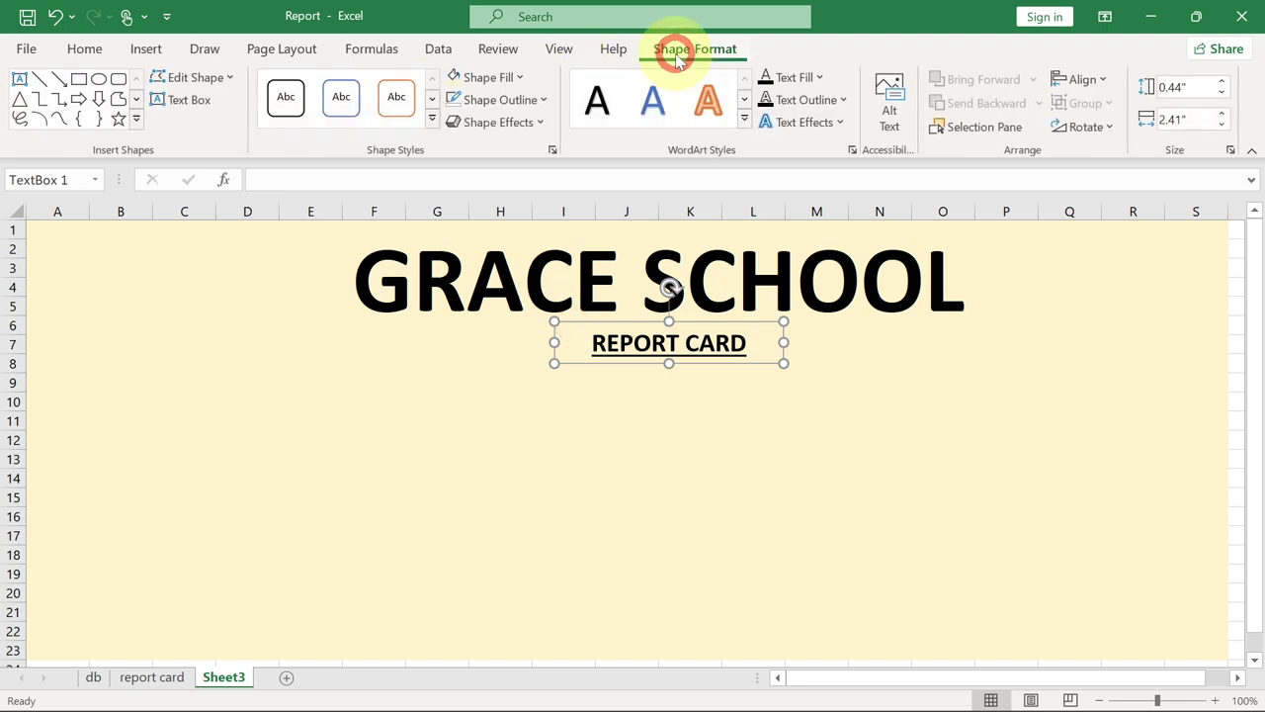
left_click(545, 102)
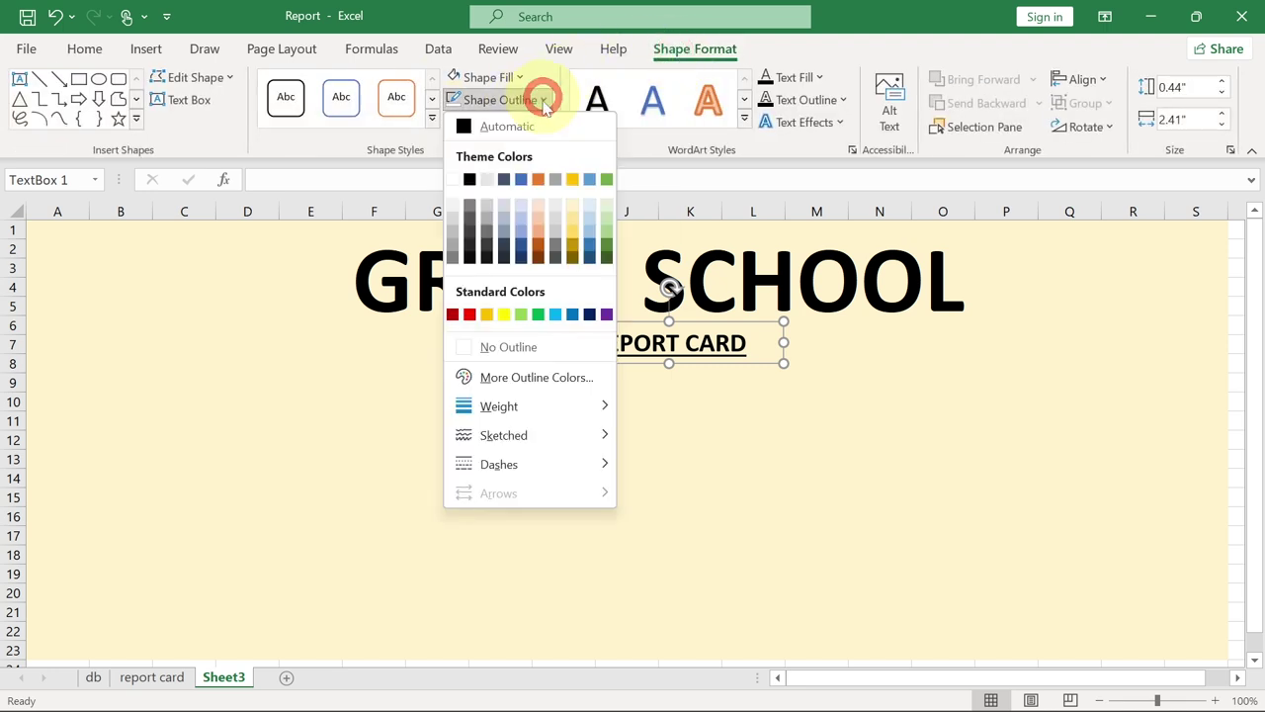
left_click(494, 340)
left_click(576, 441)
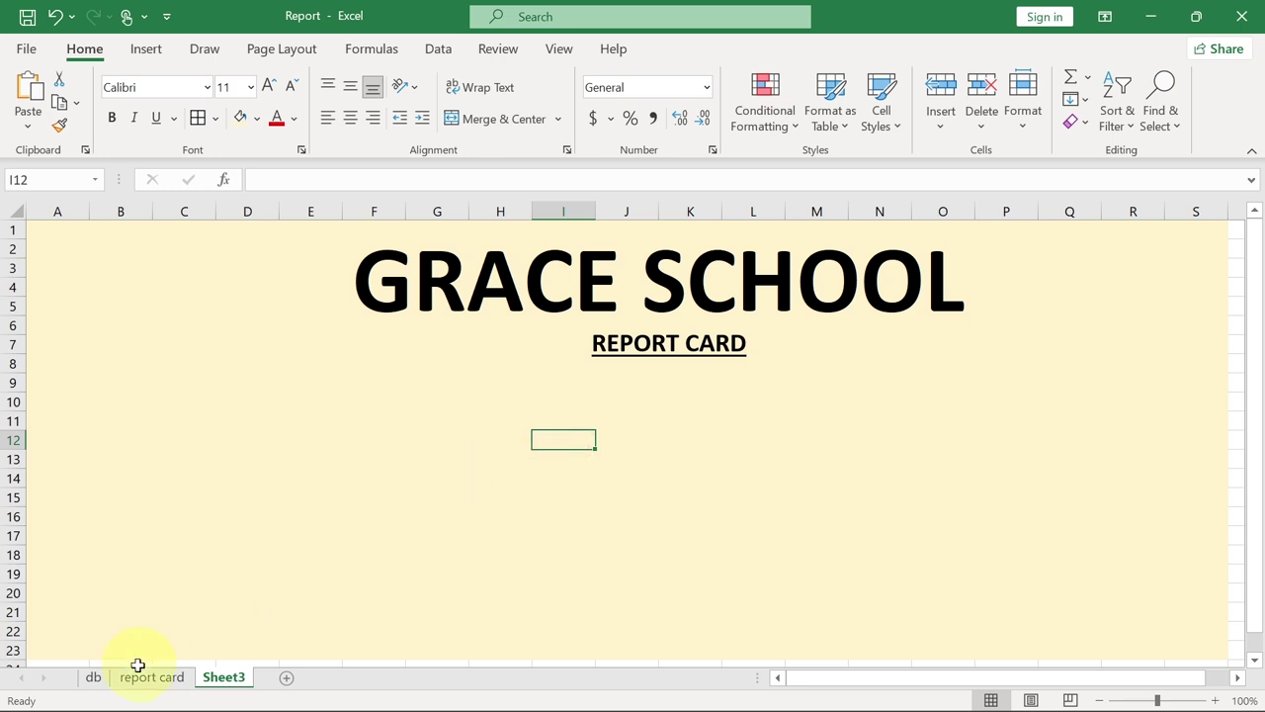
Step: Check the student details on the finished report card, and copy the headers NO. to CLASS (A1:D1) from the db sheet
left_click(150, 678)
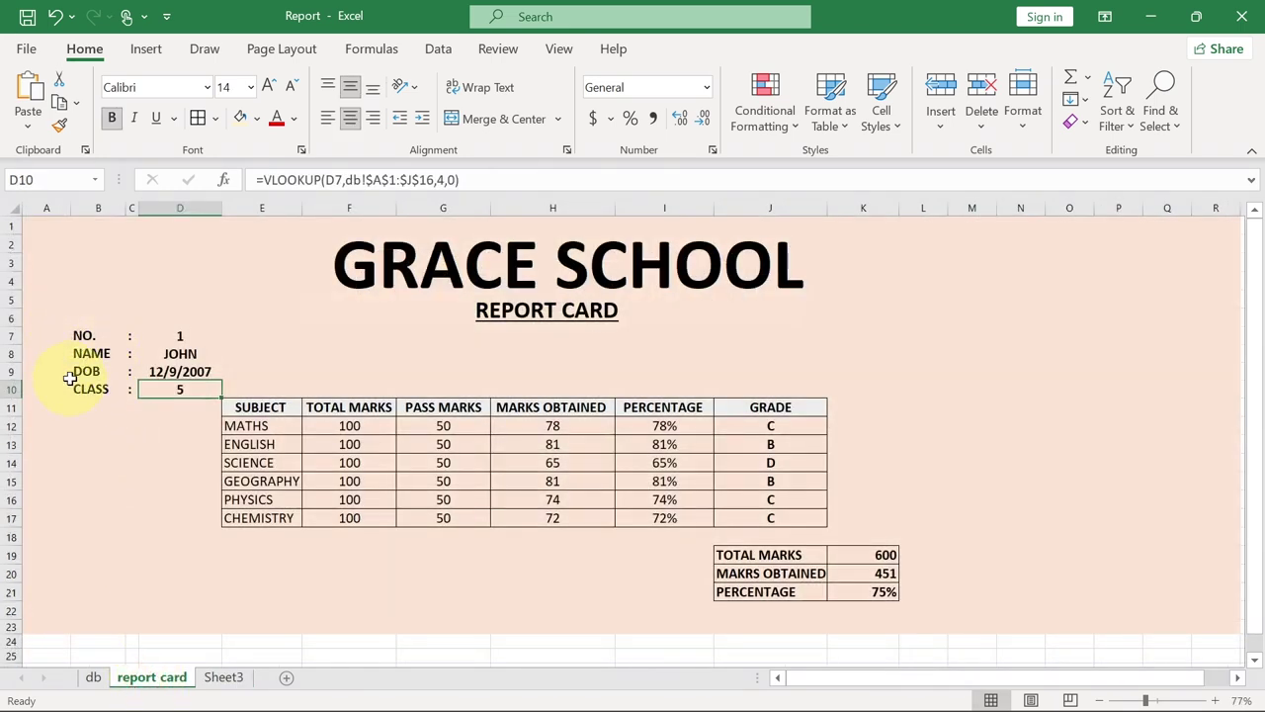
left_click(92, 677)
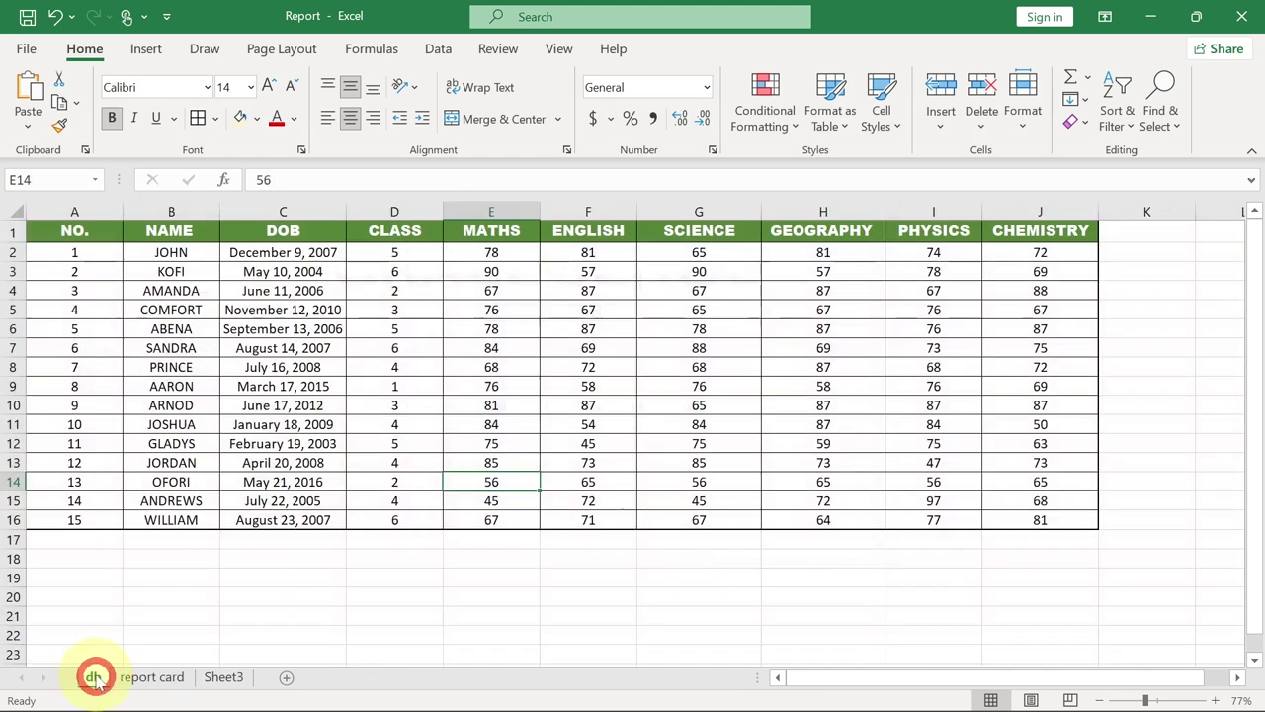
left_click_drag(63, 229, 363, 231)
right_click(363, 233)
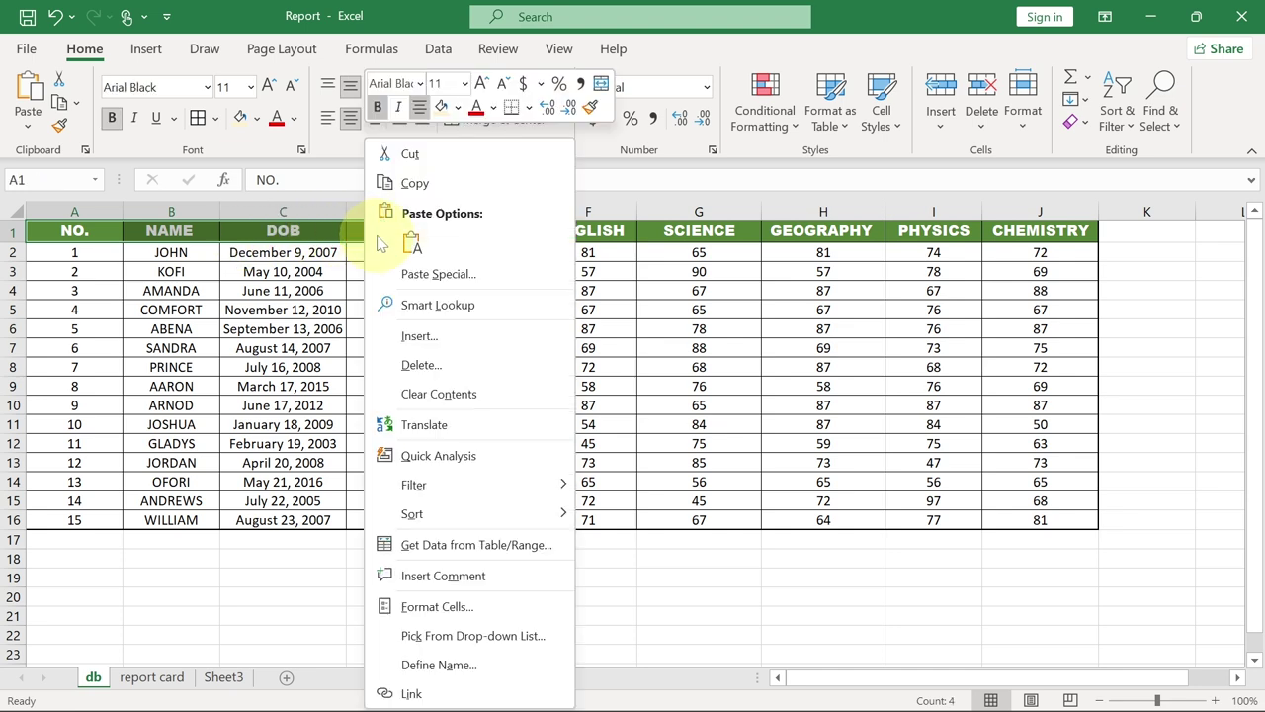
left_click(414, 186)
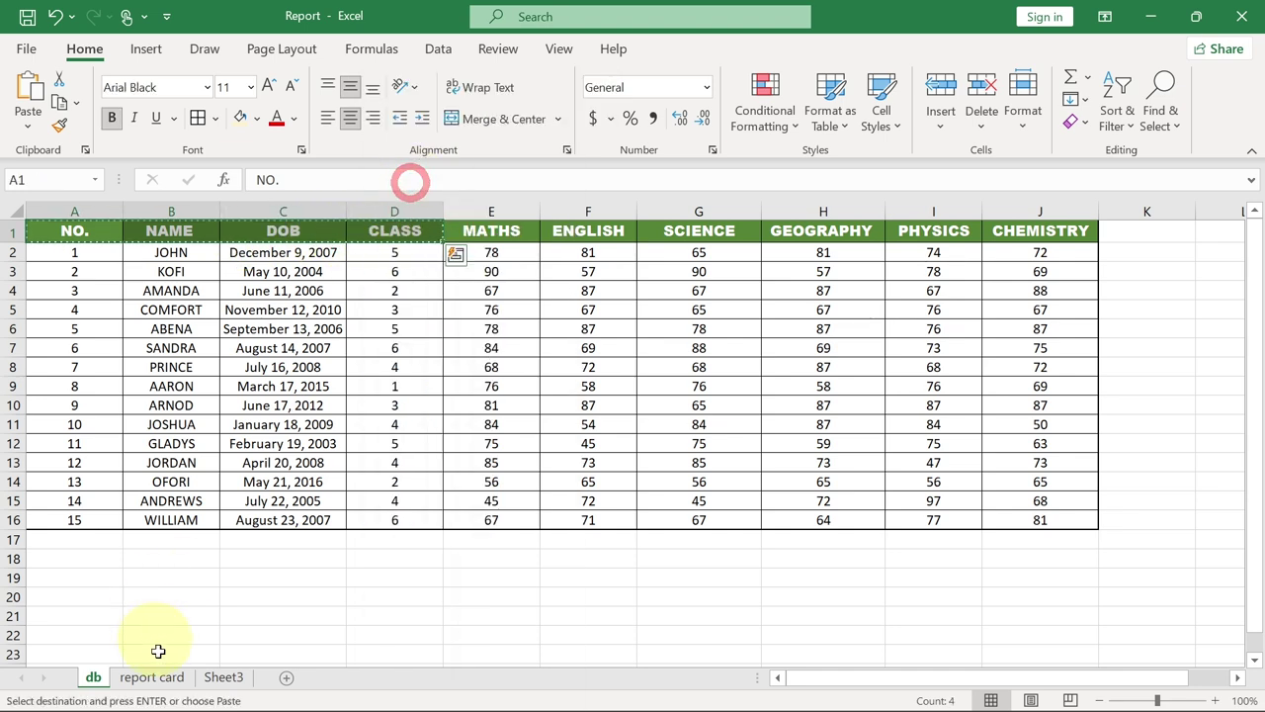
Step: Paste the copied headers into Sheet3 starting at C10 as transposed values only
left_click(216, 670)
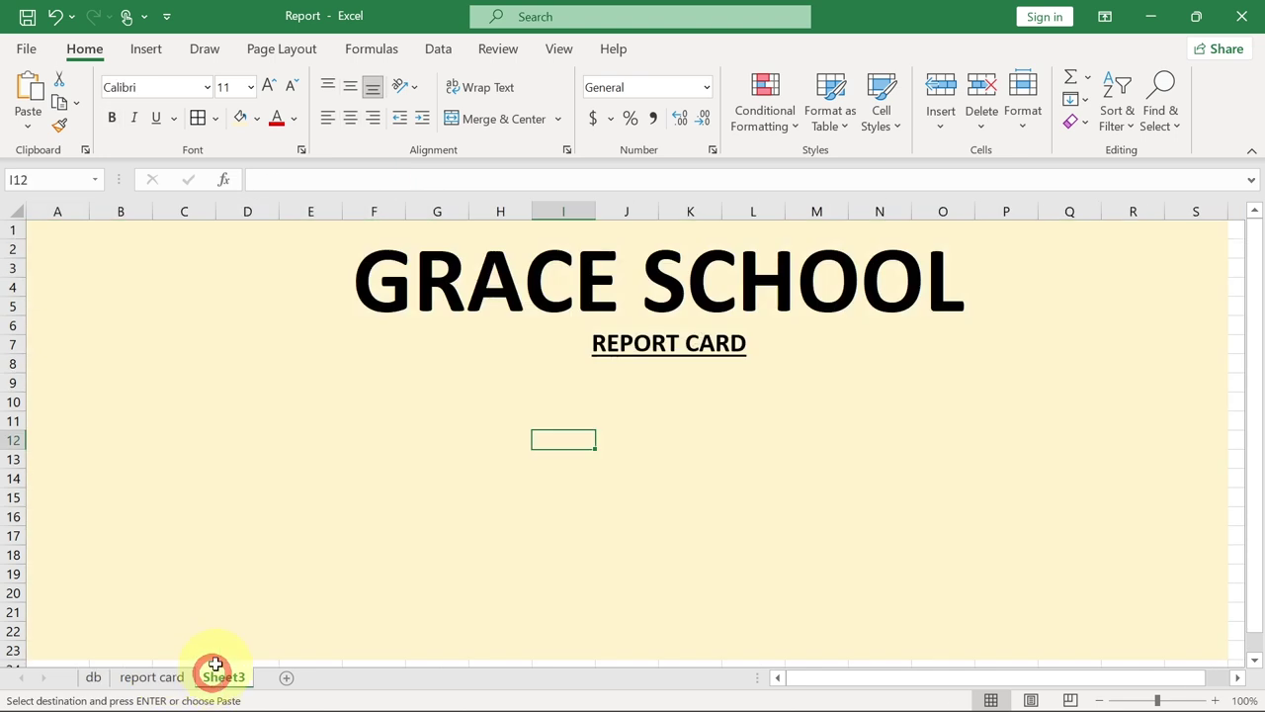
left_click(177, 397)
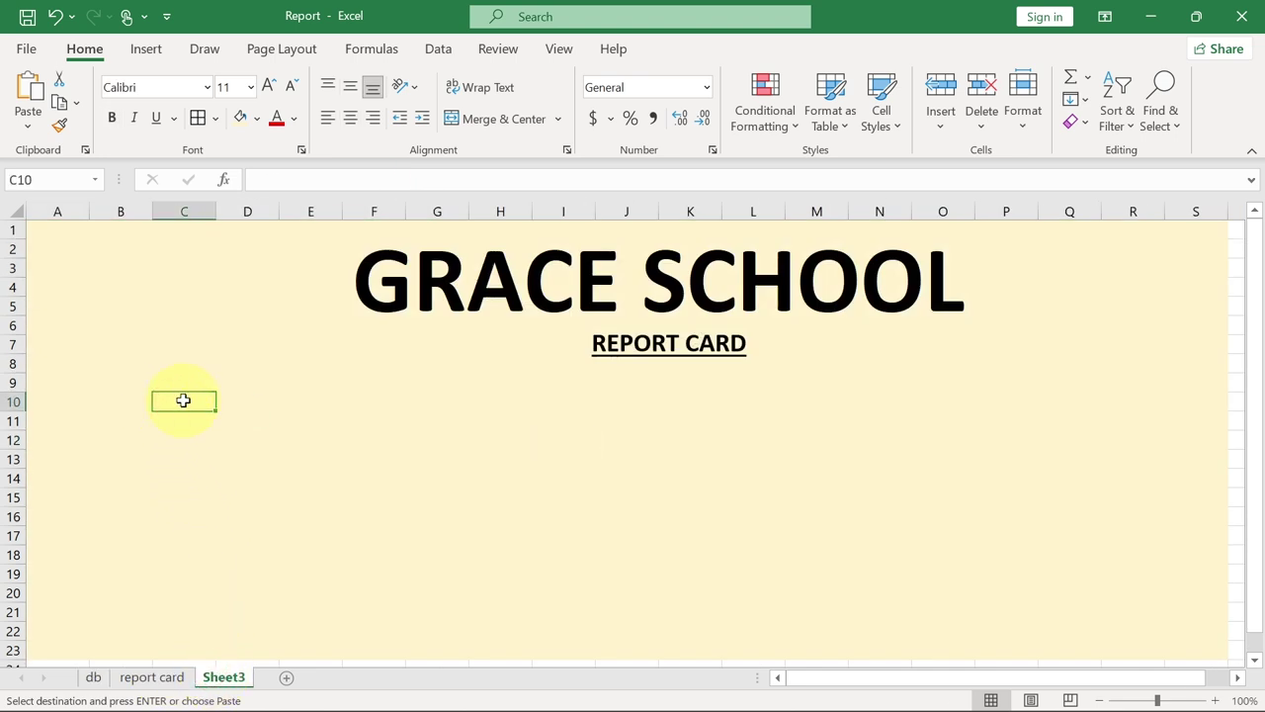
right_click(183, 399)
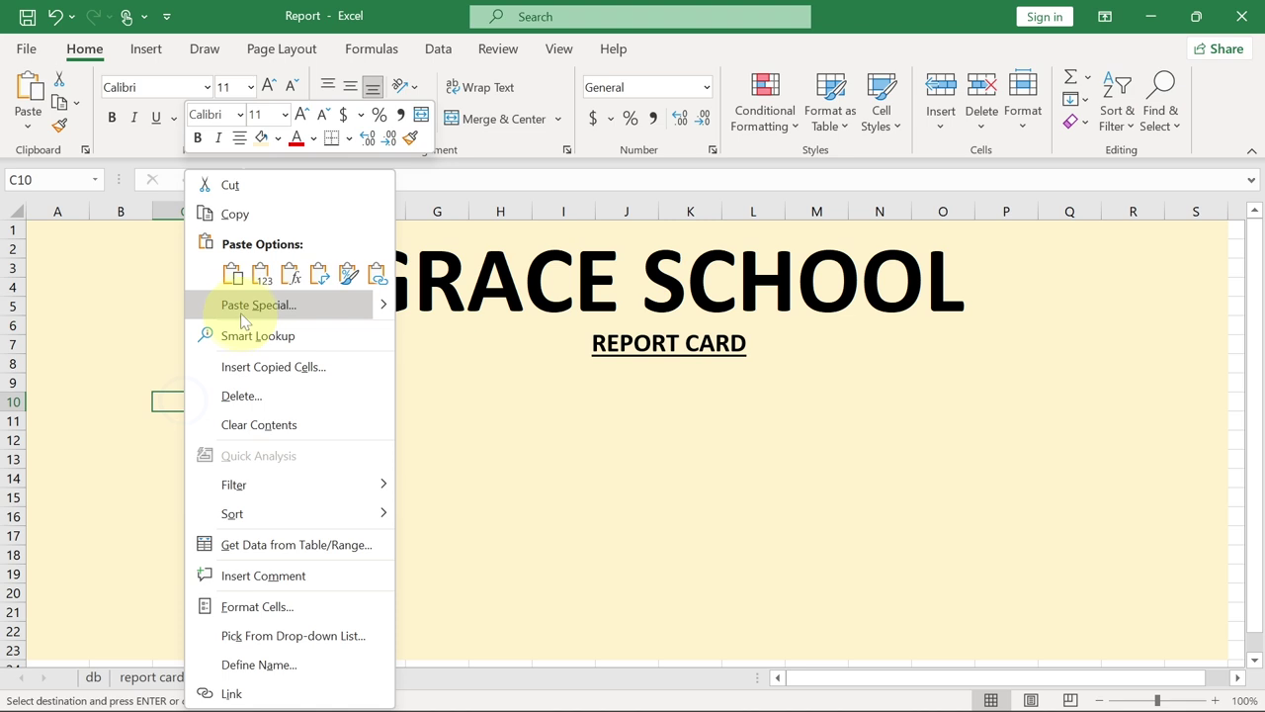
left_click(247, 308)
left_click_drag(265, 144, 593, 150)
left_click(423, 245)
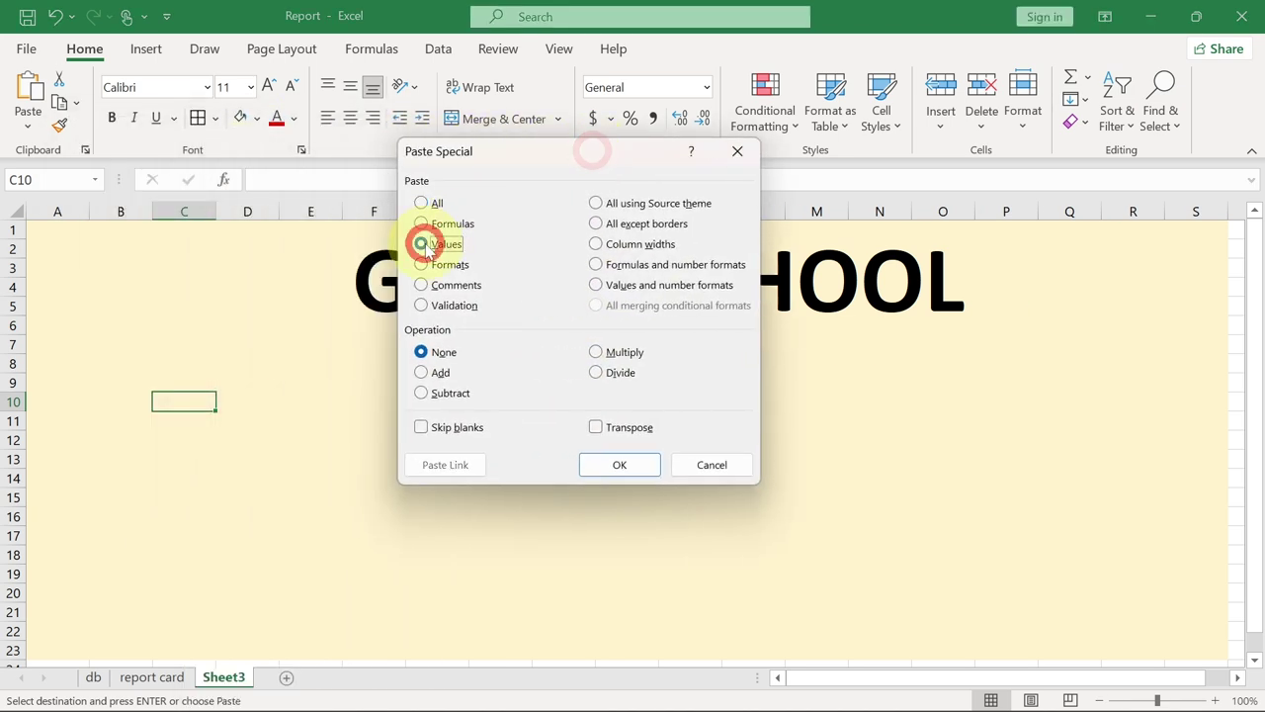
left_click(595, 427)
left_click(619, 464)
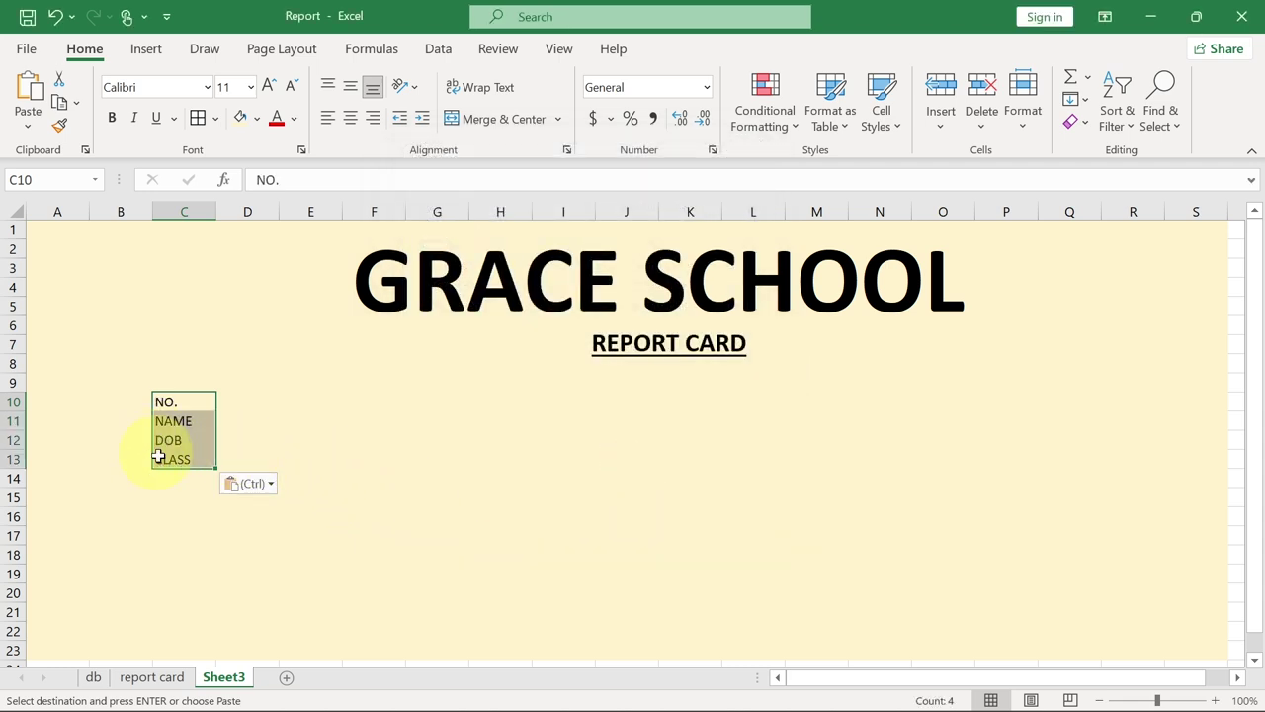
Step: Increase the font size of the labels in C10:C13 to 14
left_click(268, 86)
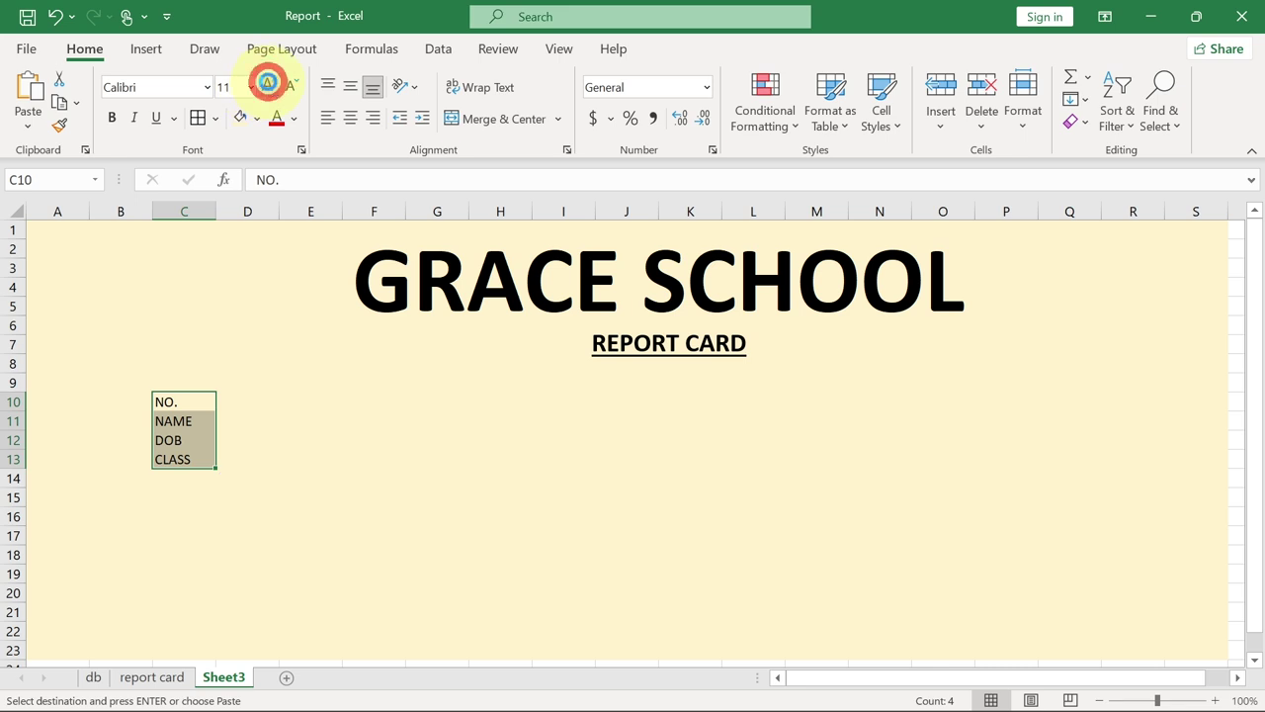
left_click(268, 86)
left_click(190, 470)
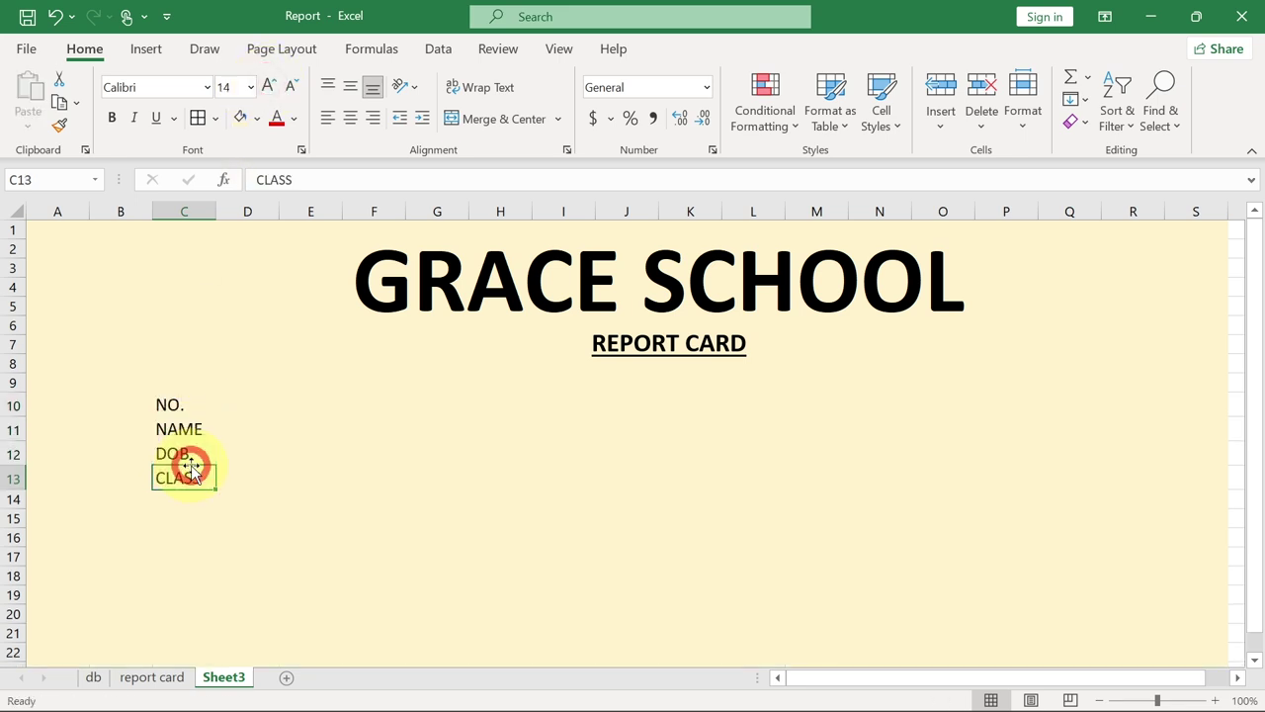
Step: Enter a colon in D10 beside the NO. label
left_click(242, 211)
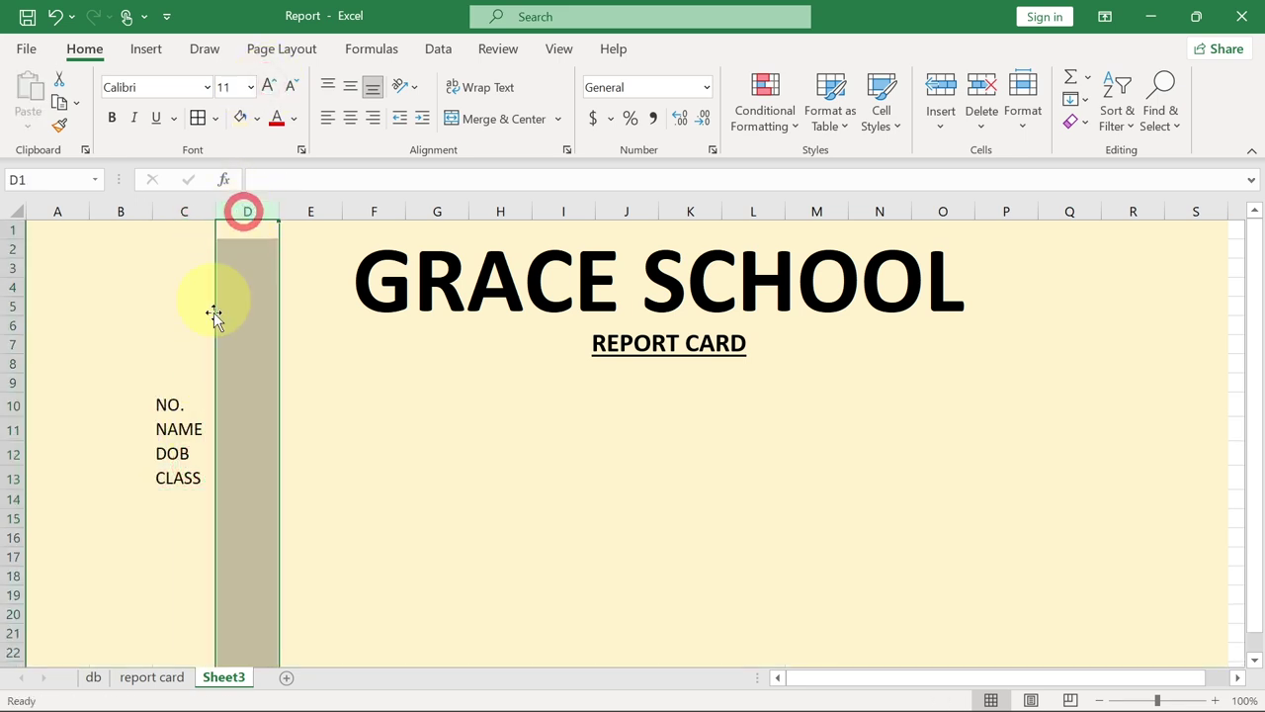
left_click(226, 406)
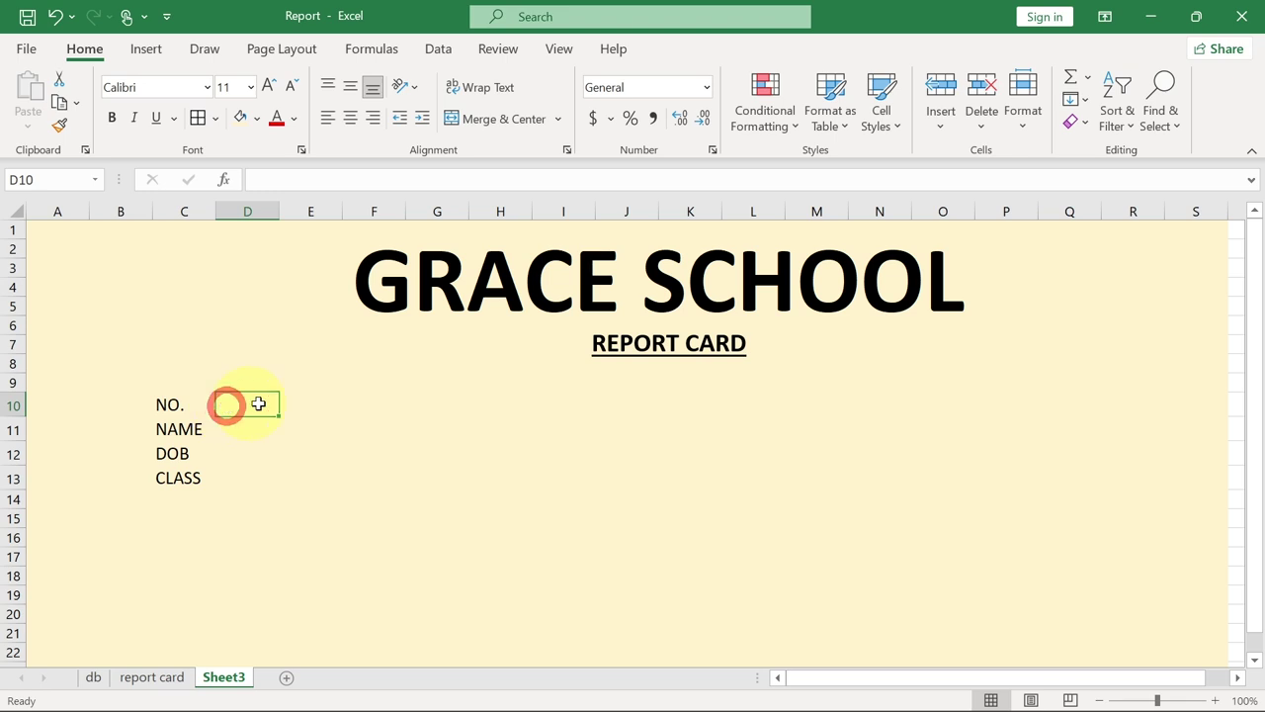
type(":")
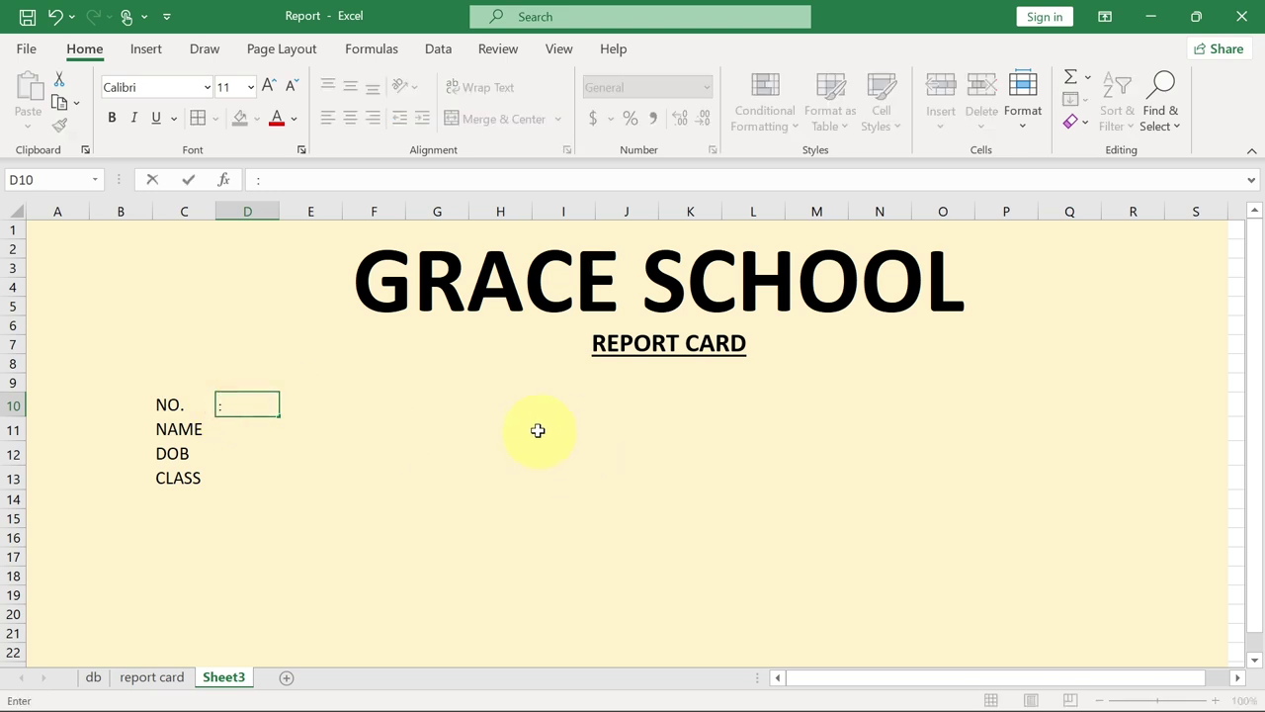
left_click(353, 542)
Step: Bold the range C10:D13 and fill the colon from D10 down to D13
left_click_drag(164, 404, 221, 487)
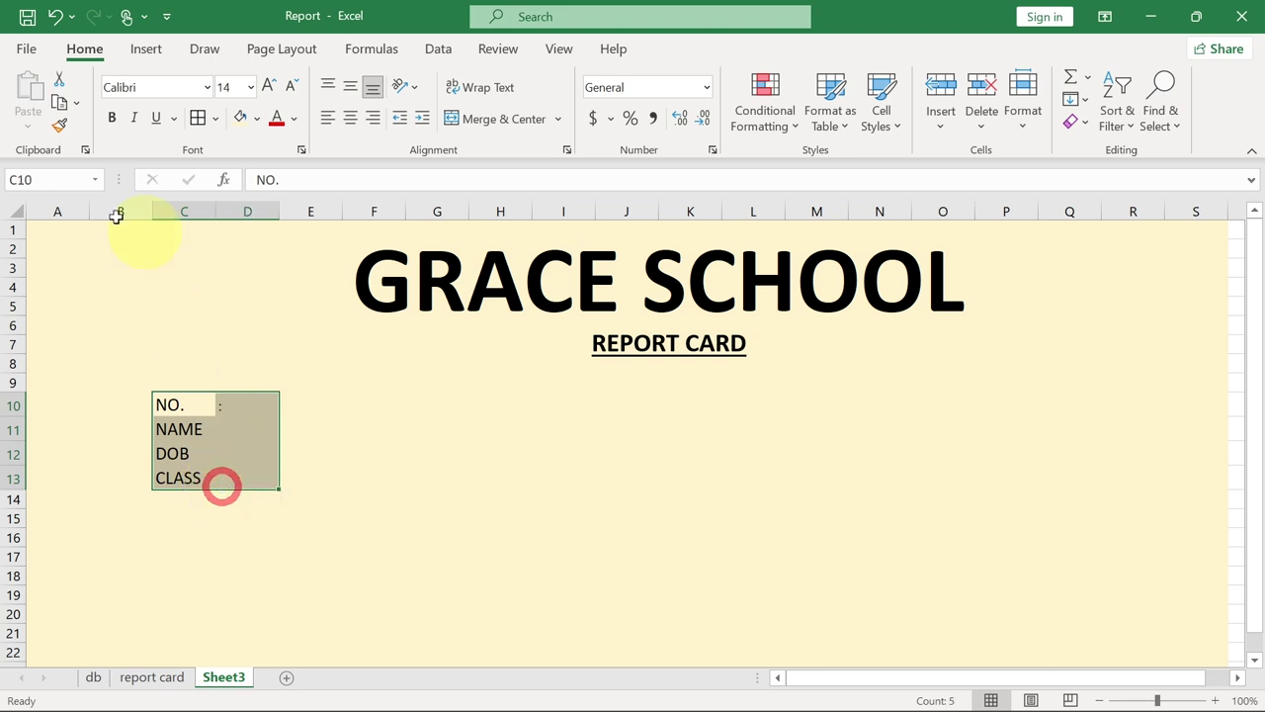
left_click(111, 118)
left_click(222, 406)
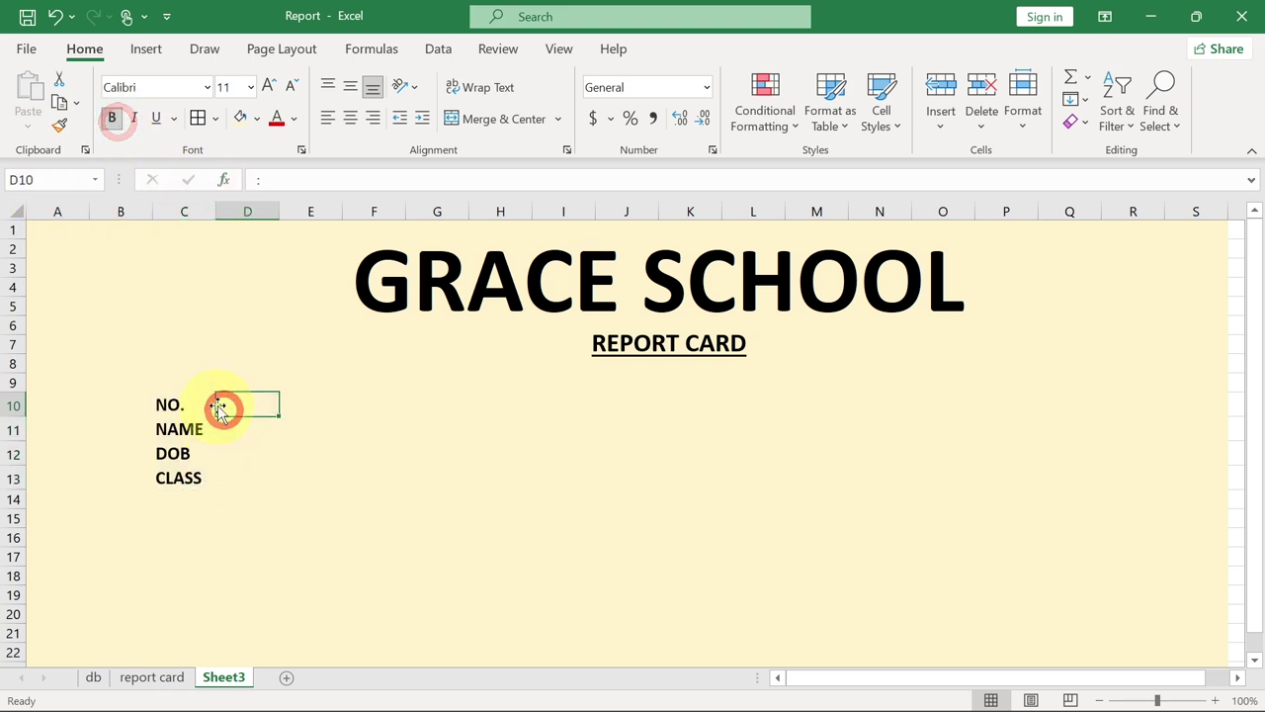
left_click_drag(278, 417, 280, 482)
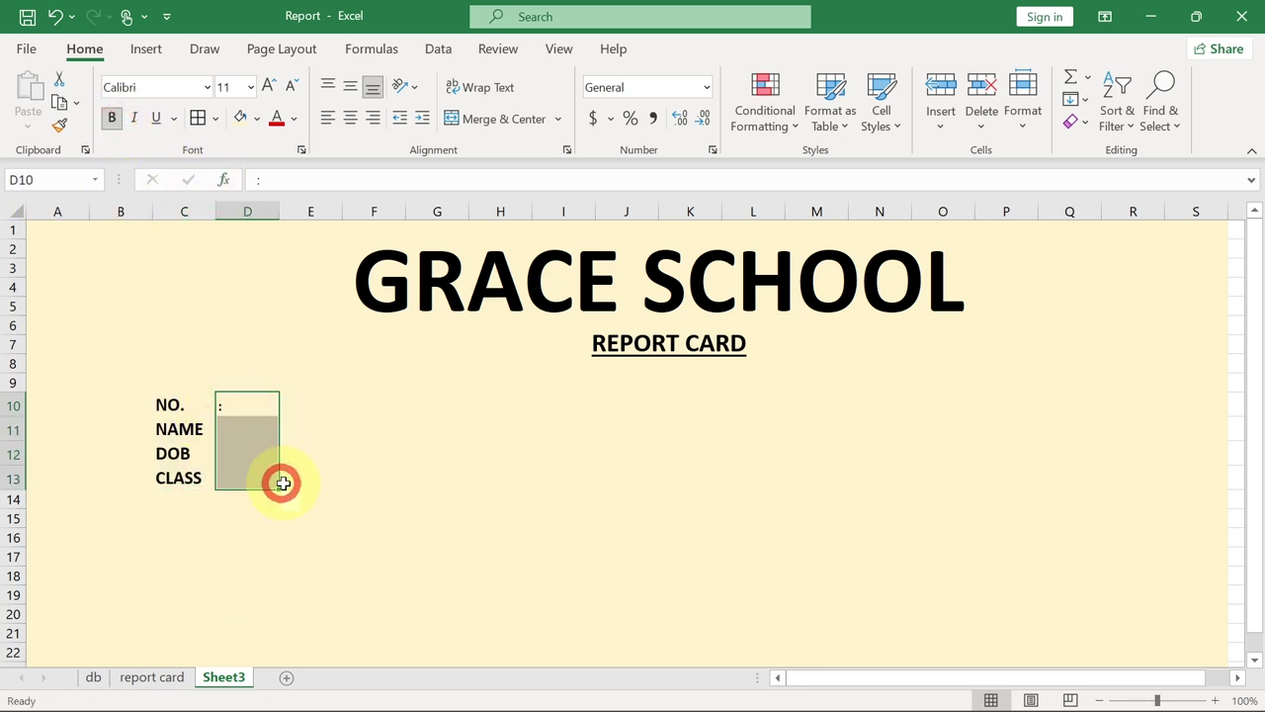
Step: Narrow column D to fit the colons and widen column E slightly
left_click(260, 211)
left_click_drag(280, 210, 242, 210)
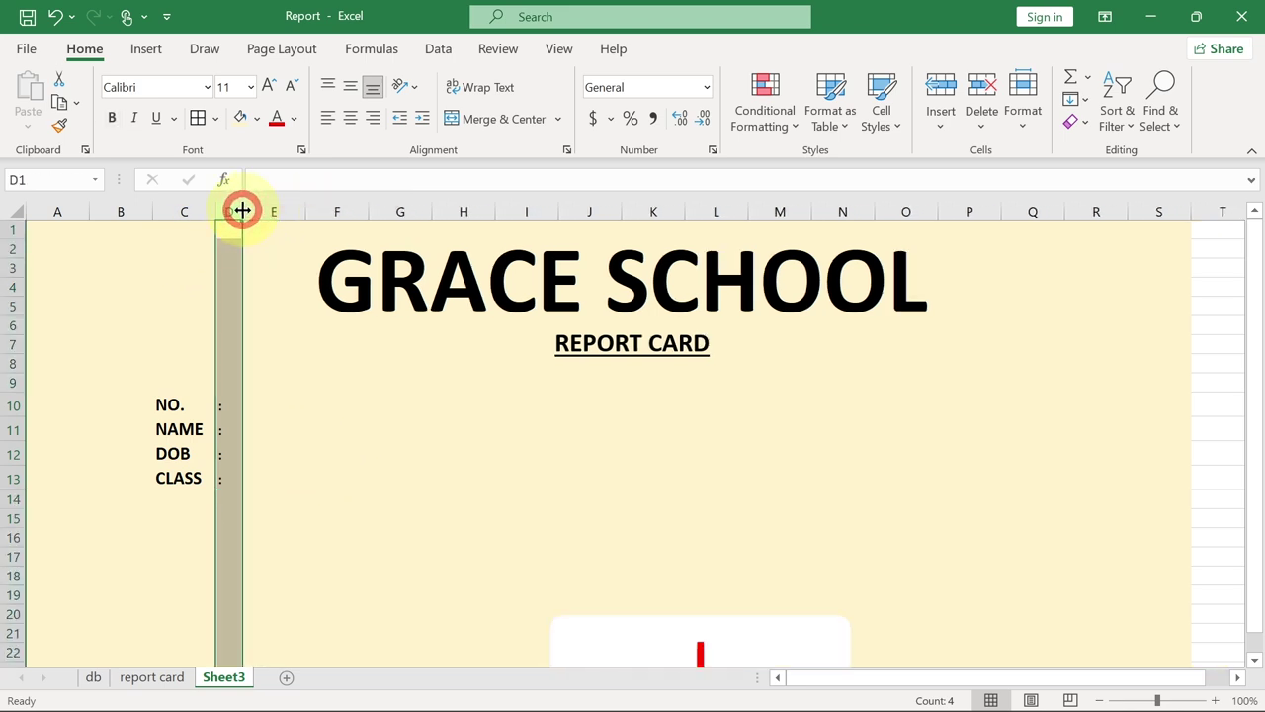
left_click(273, 406)
left_click_drag(305, 210, 321, 209)
left_click(280, 403)
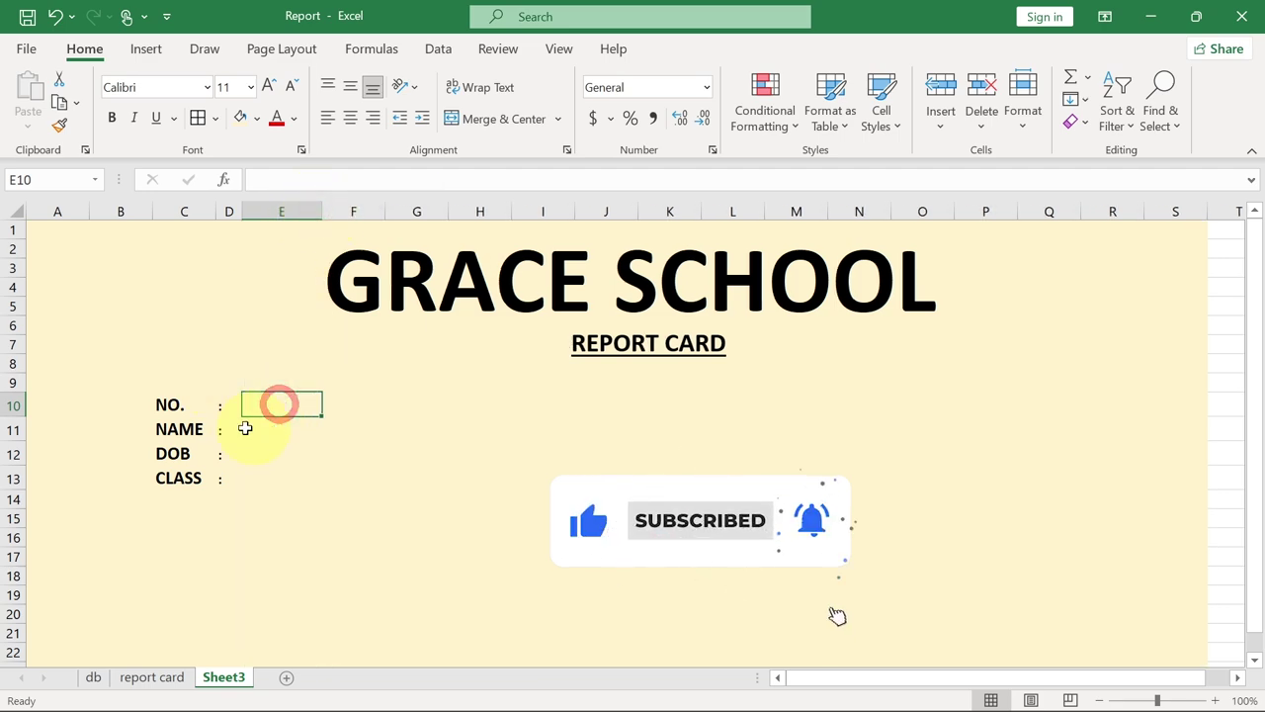
Step: Examine the NO. column on the db sheet and the empty student detail cells on Sheet3
left_click(93, 677)
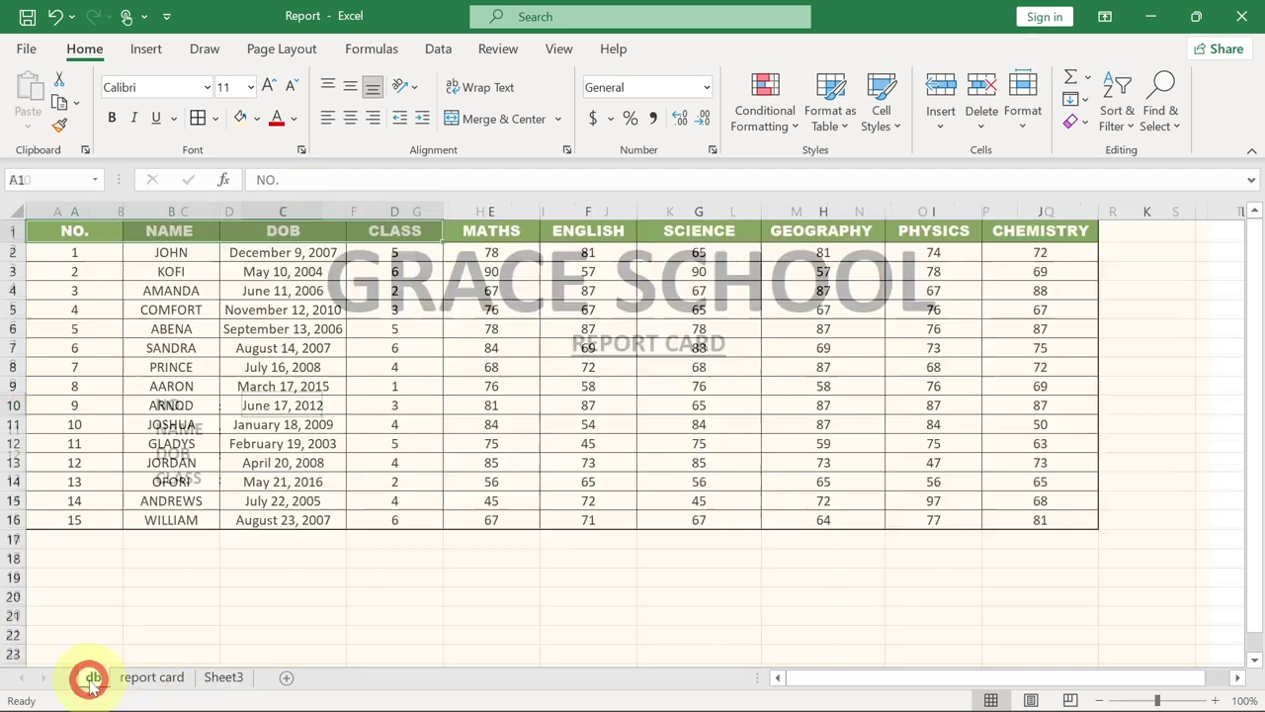
left_click(60, 251)
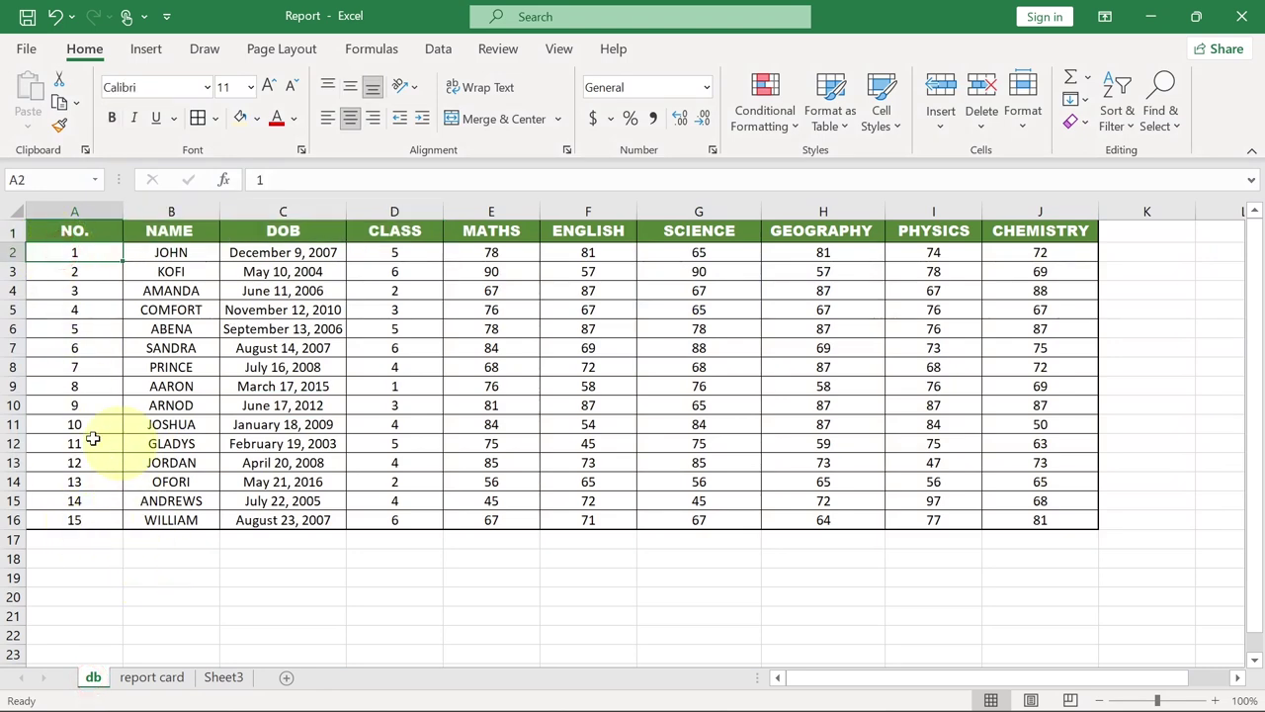
left_click(224, 680)
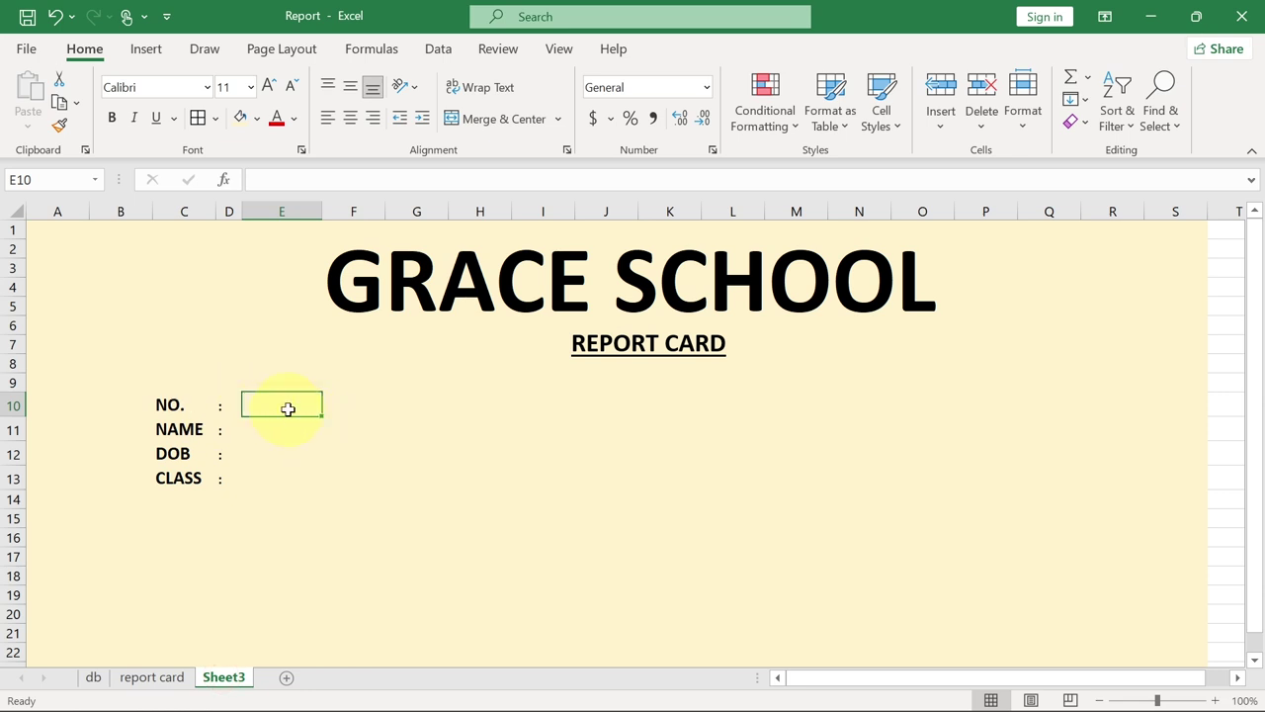
left_click(265, 433)
left_click(260, 468)
left_click(263, 455)
Step: Open data validation for E10 on Sheet3 and set the allowed entries to List
left_click(259, 409)
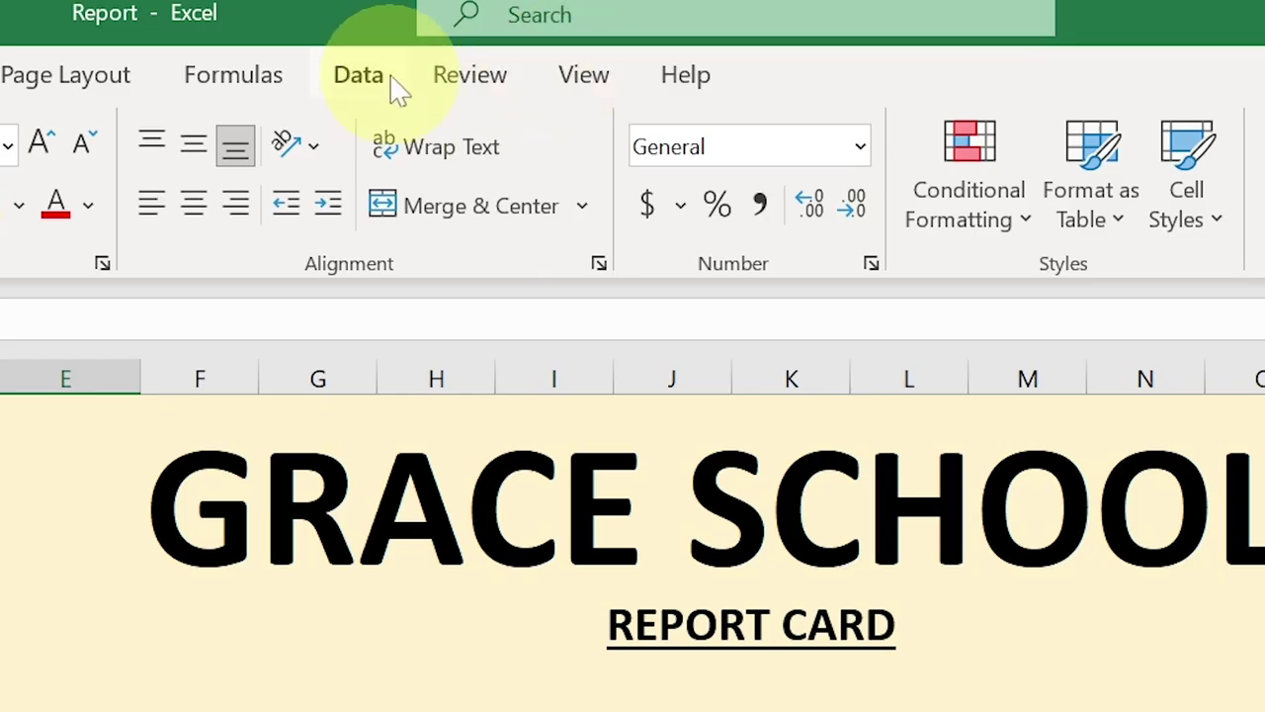
left_click(438, 49)
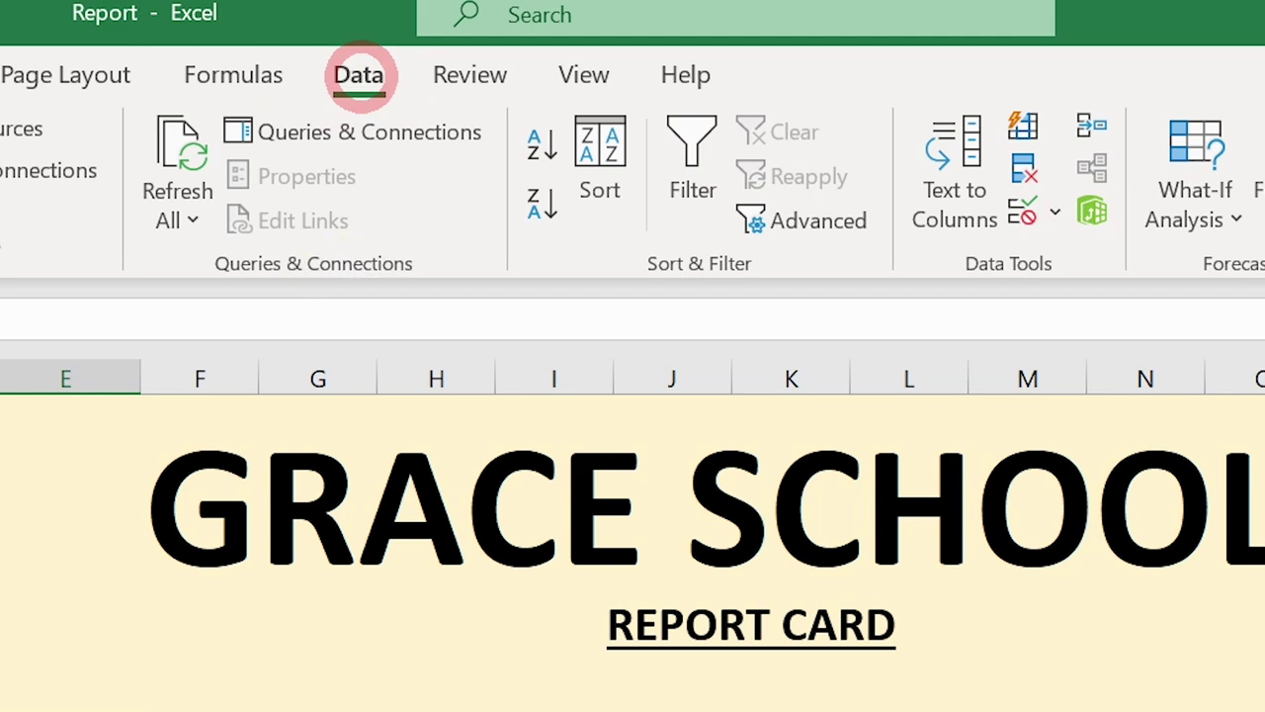
left_click(1055, 214)
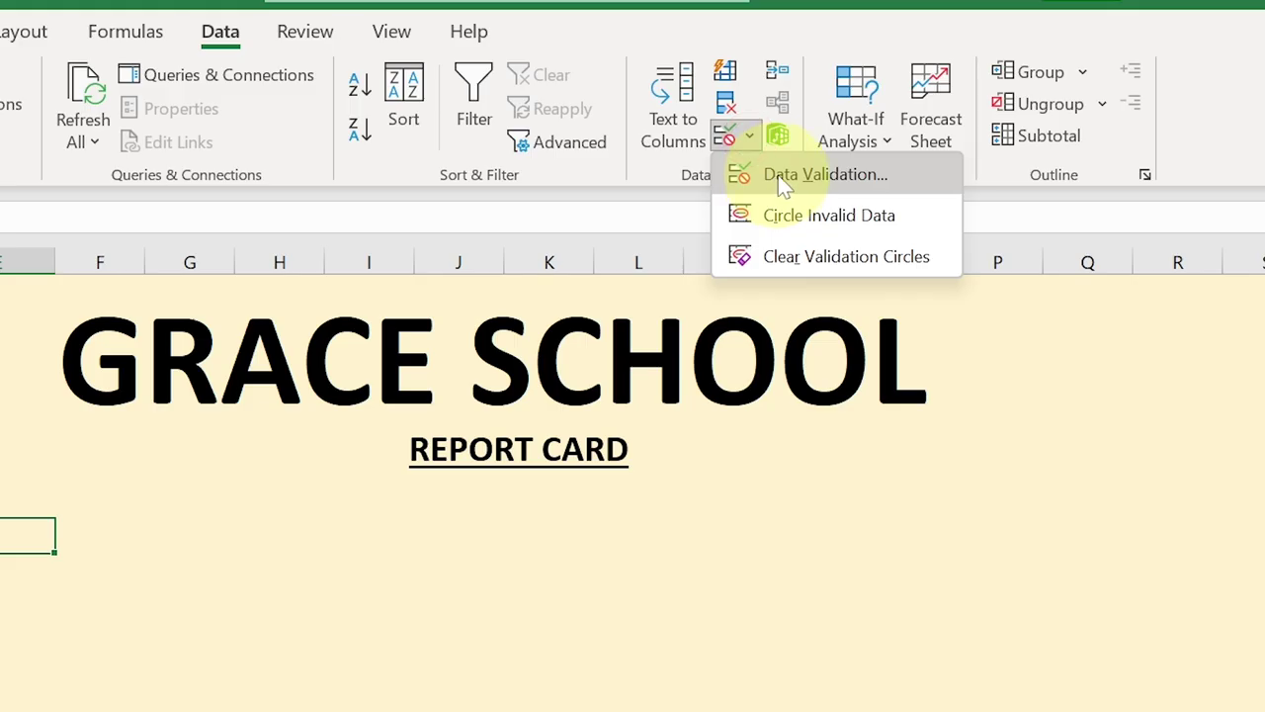
left_click(784, 186)
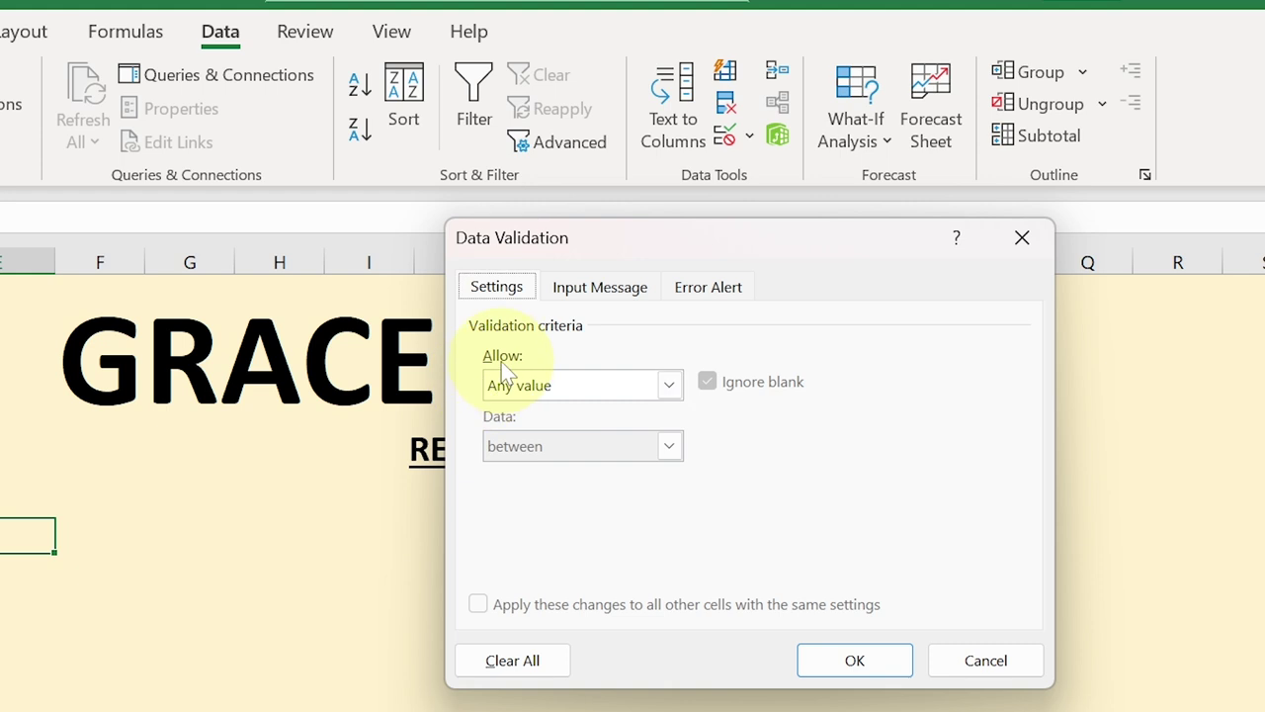
left_click(668, 386)
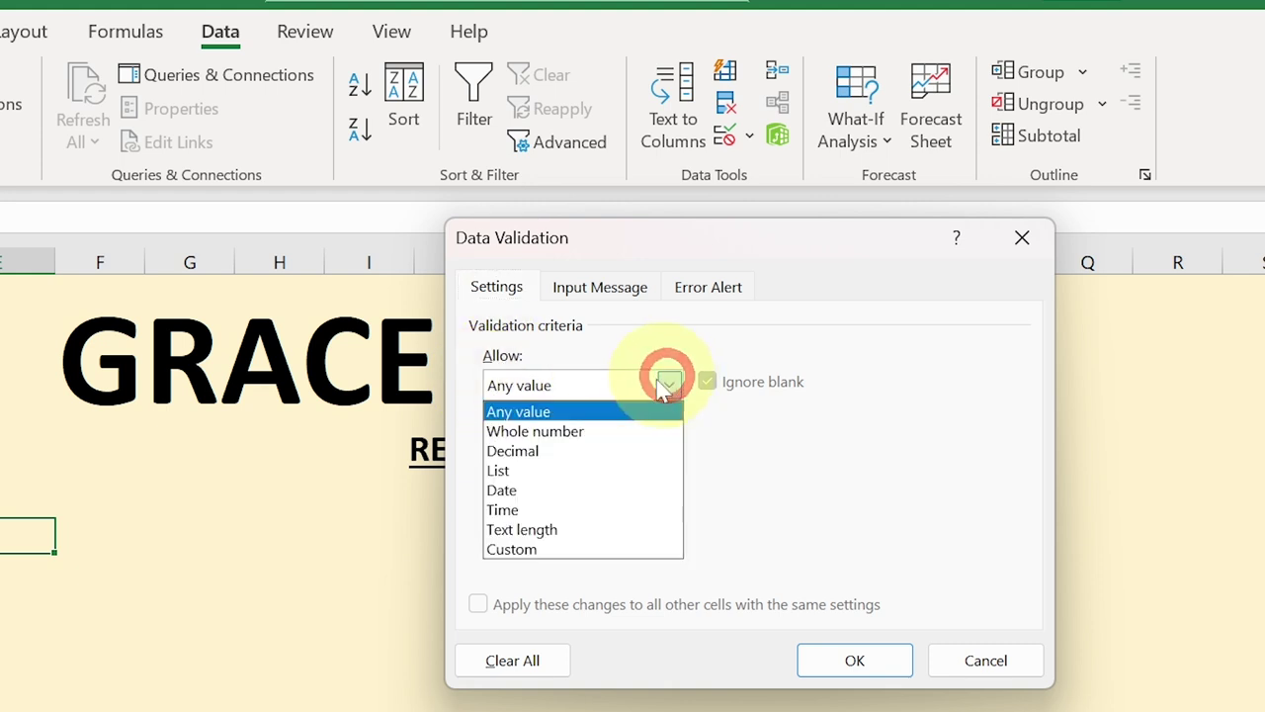
left_click(537, 471)
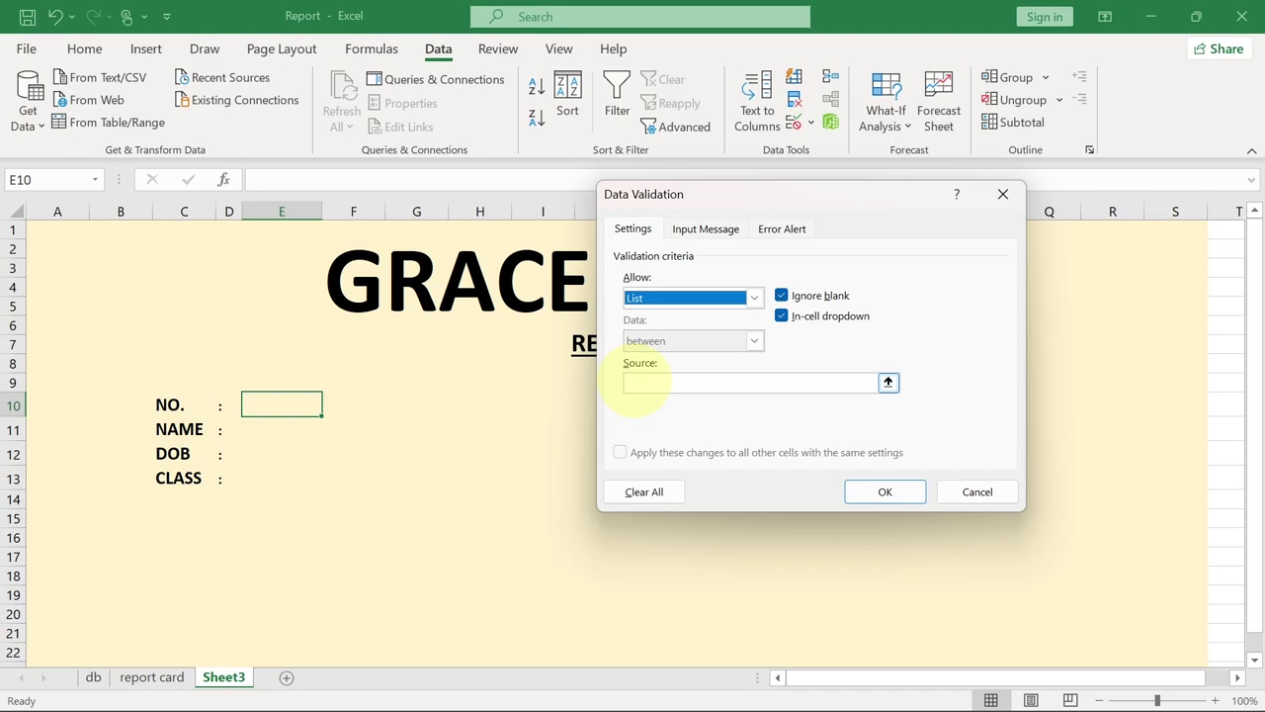
Step: Apply =db!$A$2:$A$16 as the list source for E10 and choose 10 from its dropdown list
left_click(635, 380)
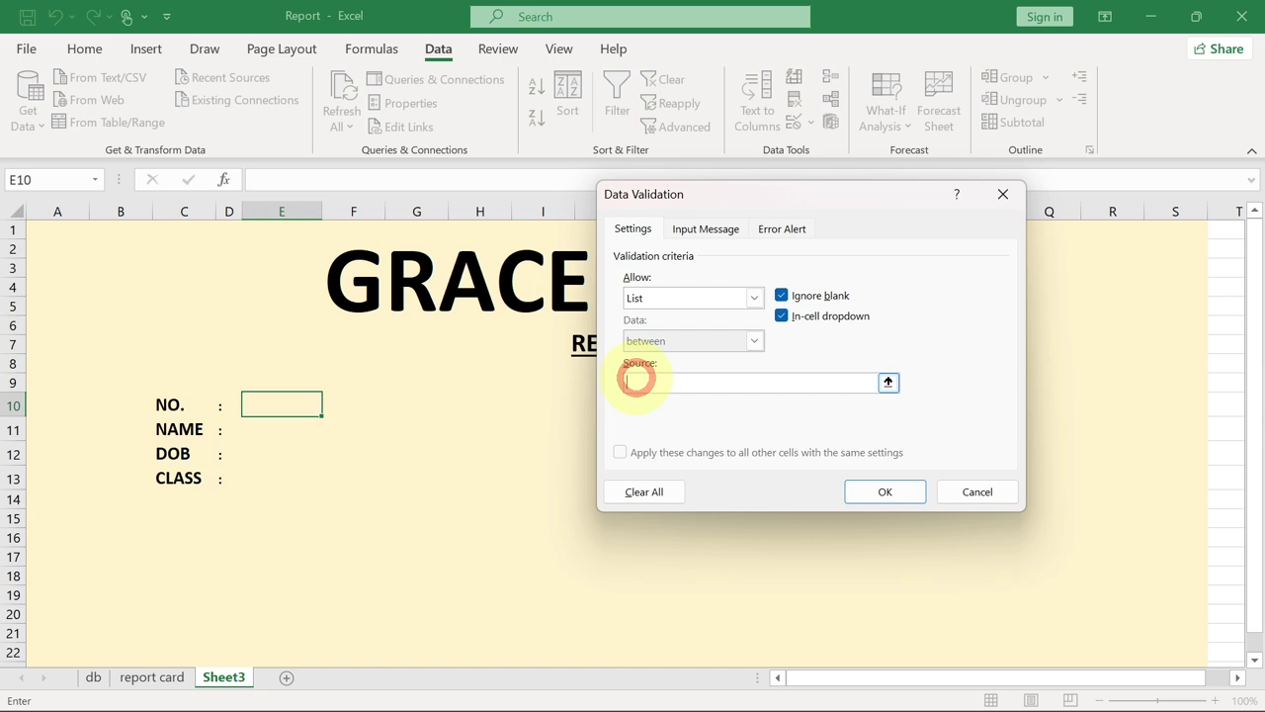
left_click(93, 677)
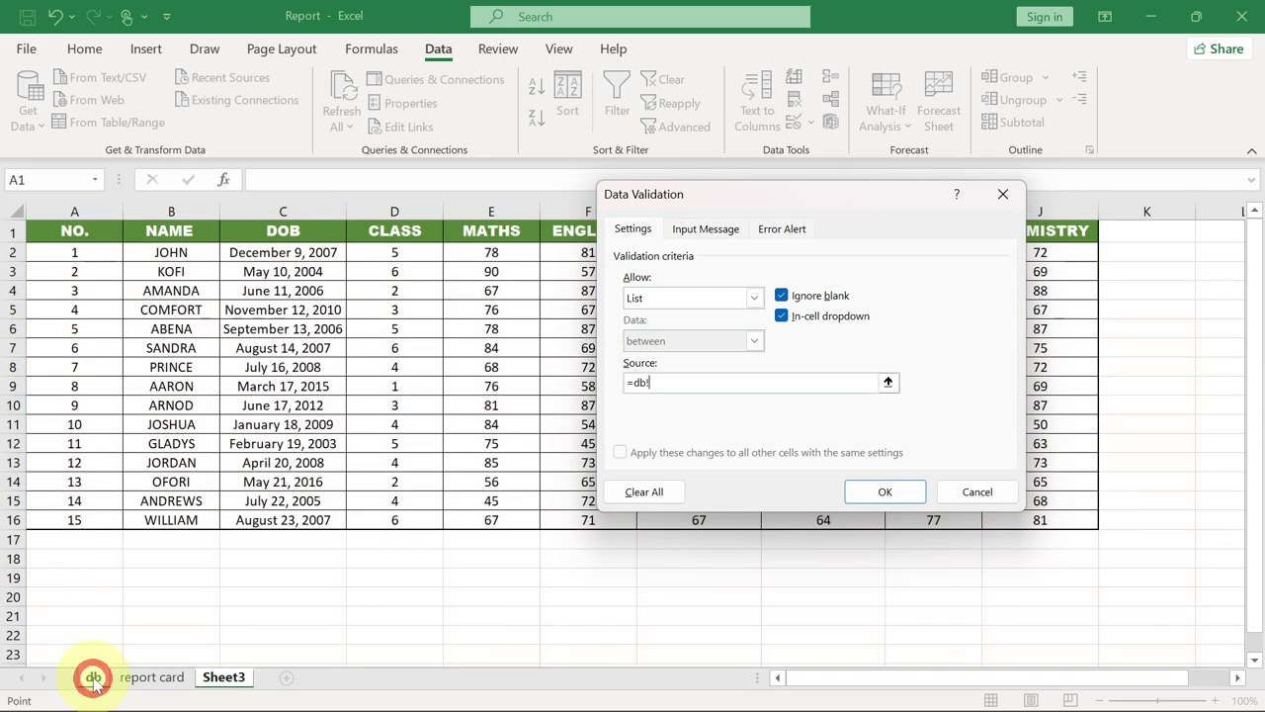
left_click_drag(52, 251, 73, 520)
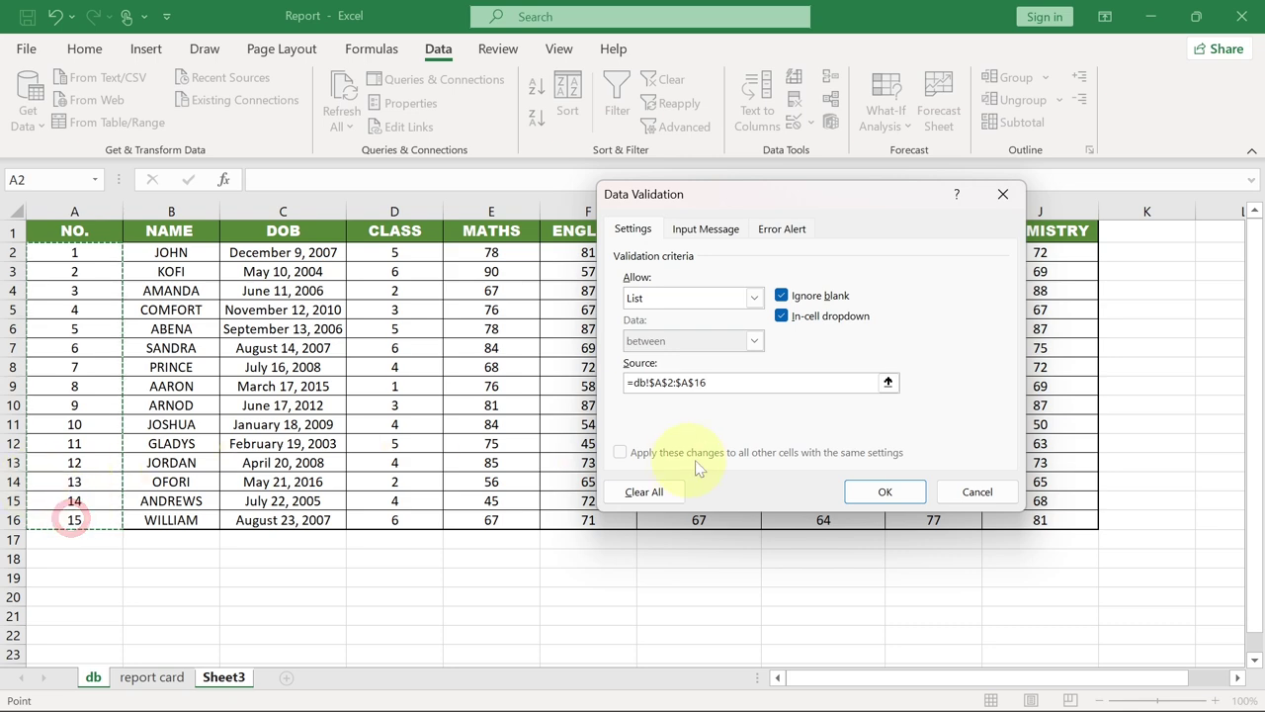
left_click(883, 490)
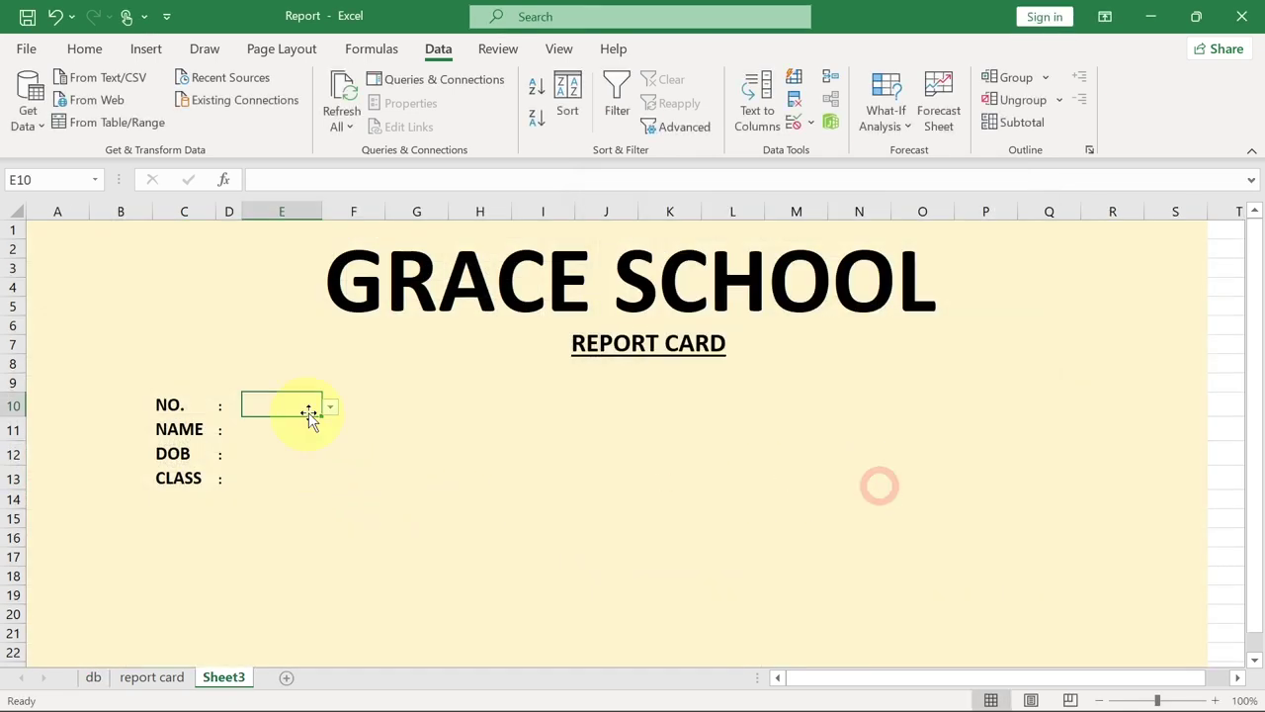
left_click(331, 407)
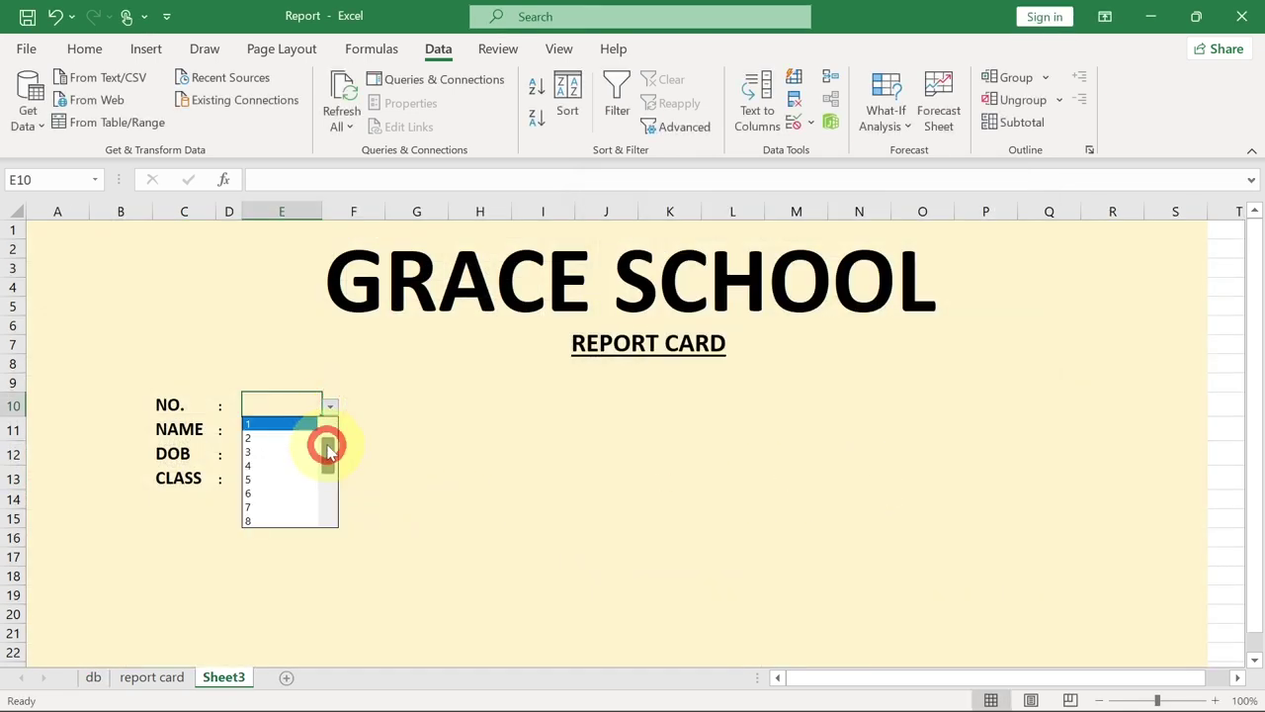
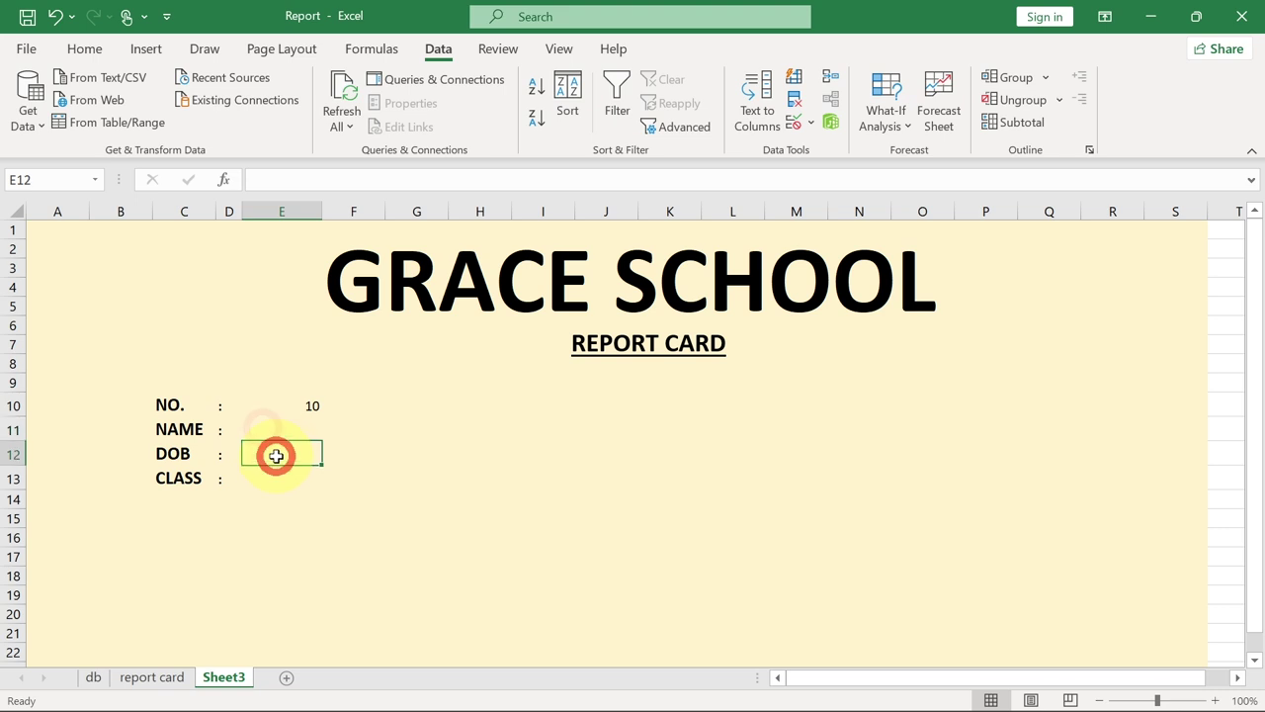
left_click(277, 476)
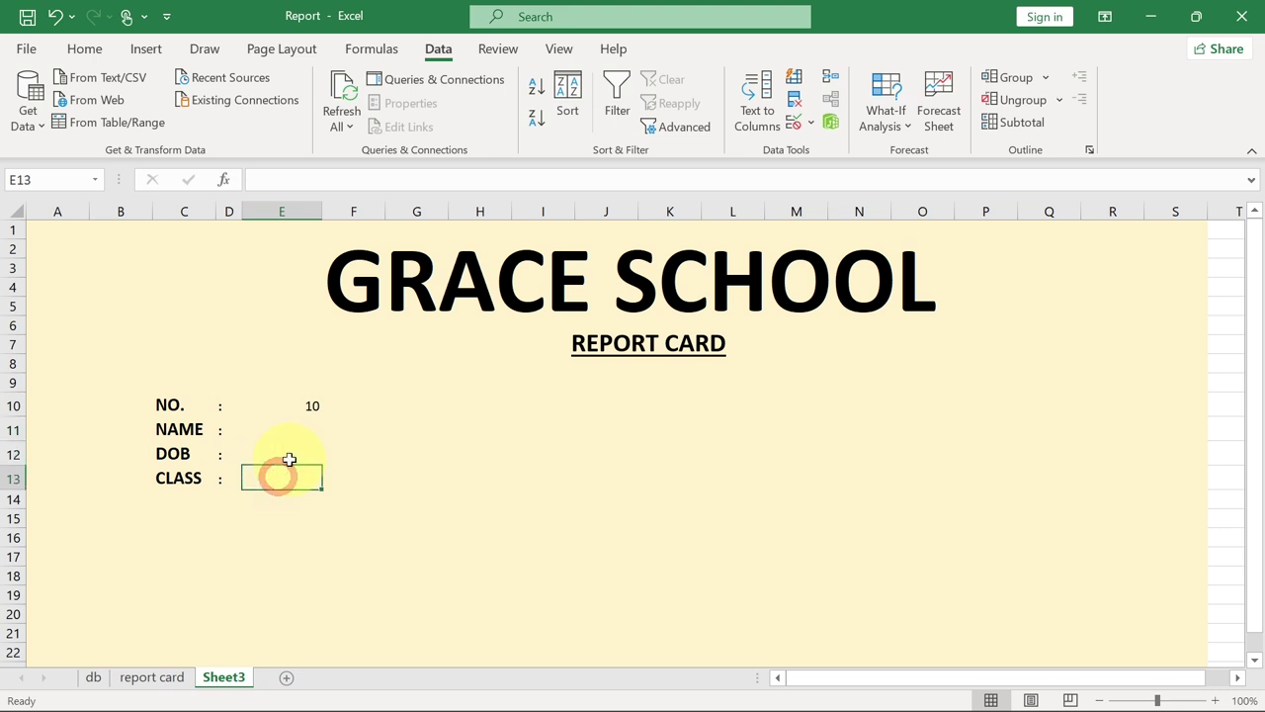
Step: Begin a VLOOKUP formula in E11 beside NAME, using E10 as the lookup value
left_click(287, 431)
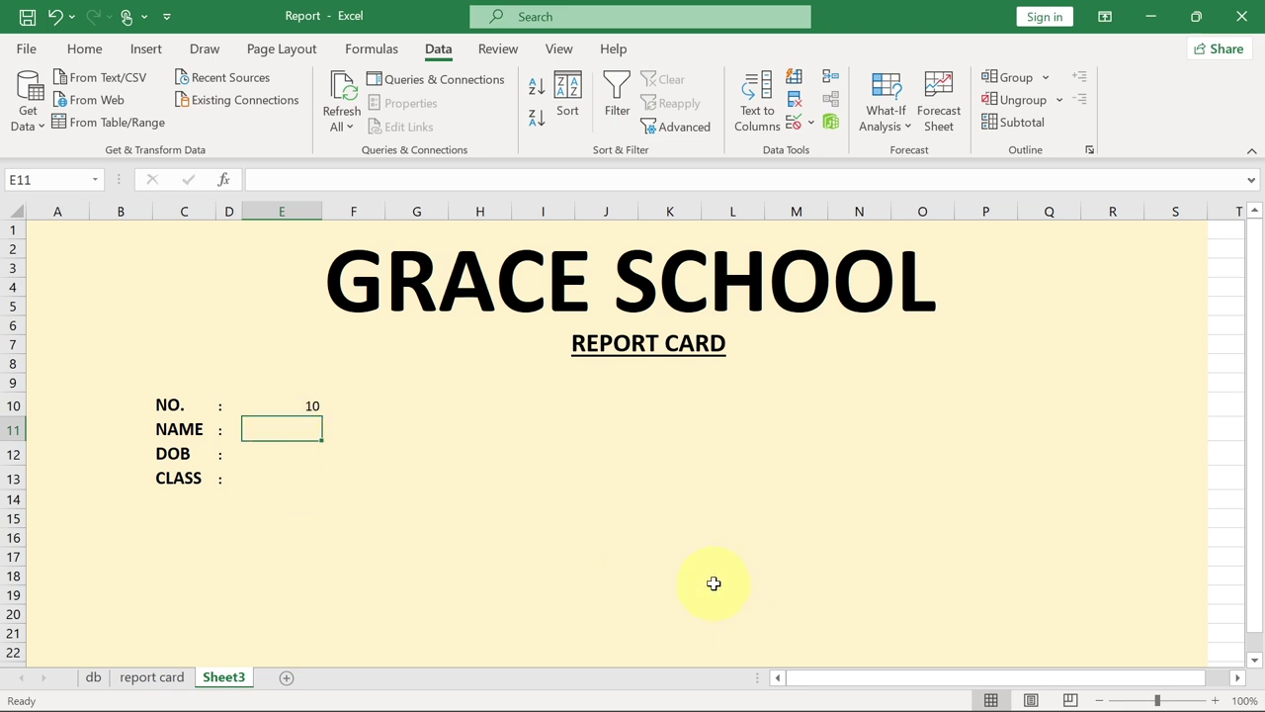
type("=VK")
key("BackSpace")
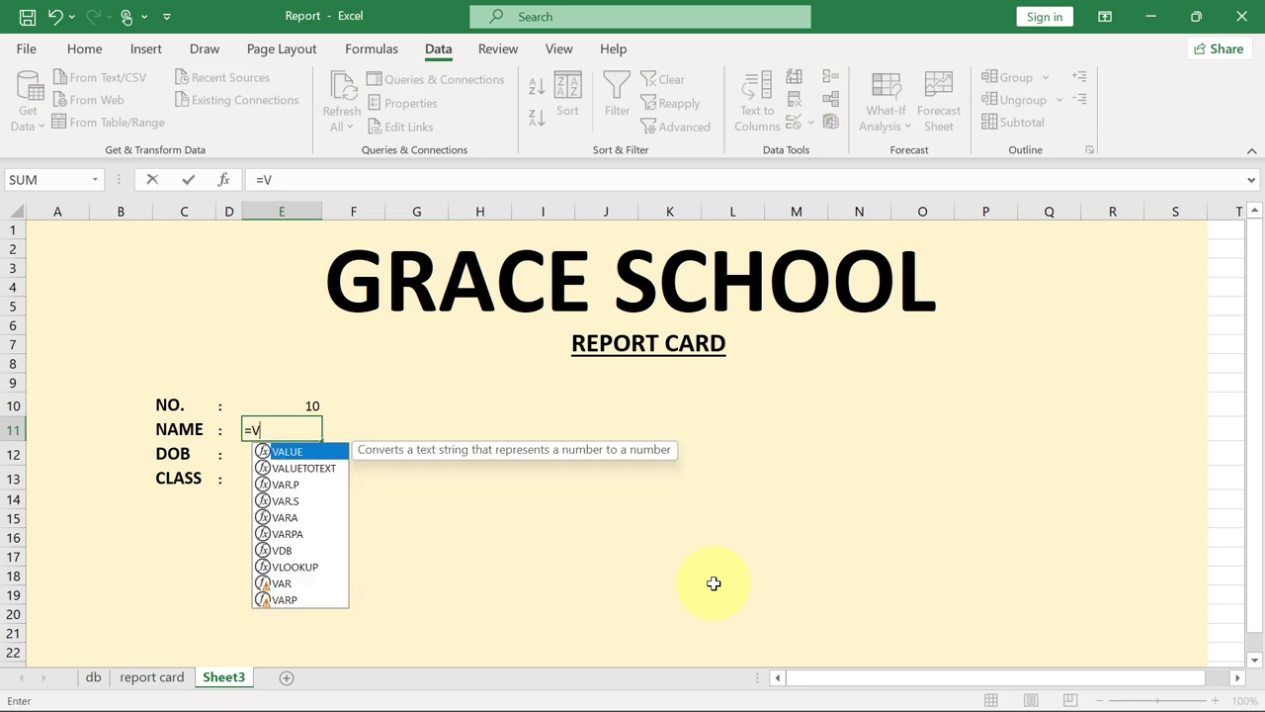
type("L")
key("Tab")
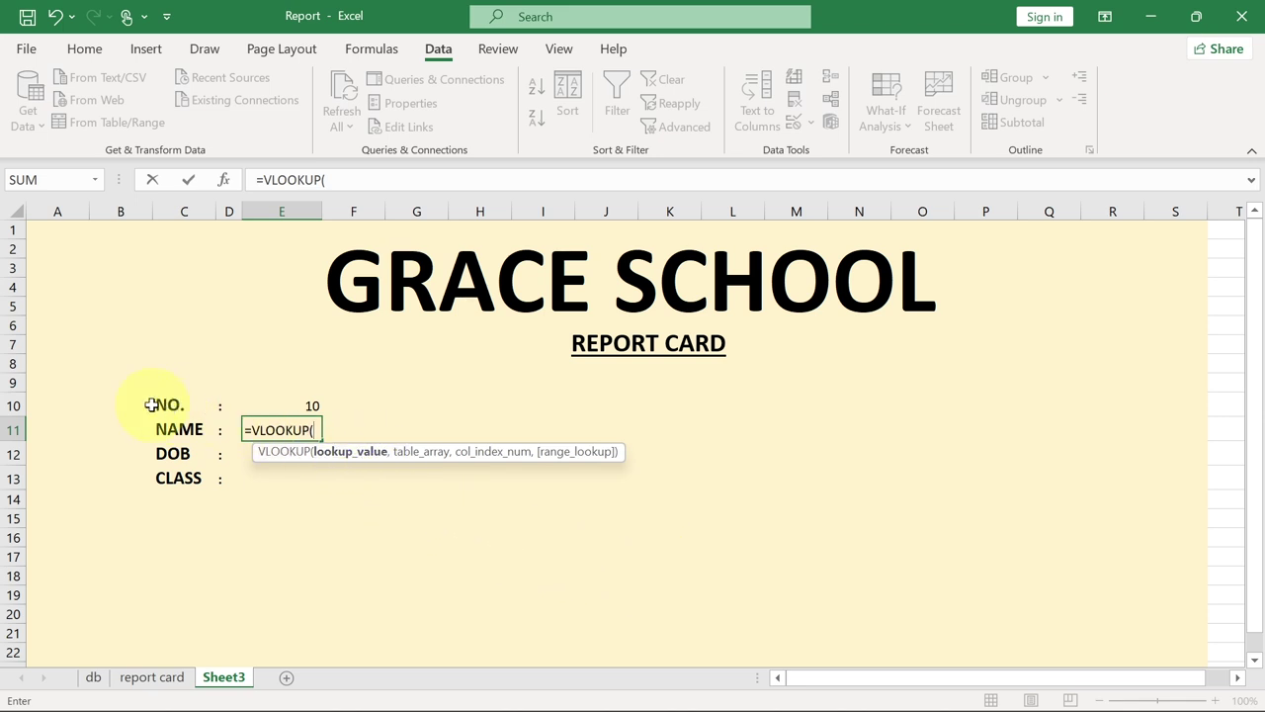
left_click(273, 404)
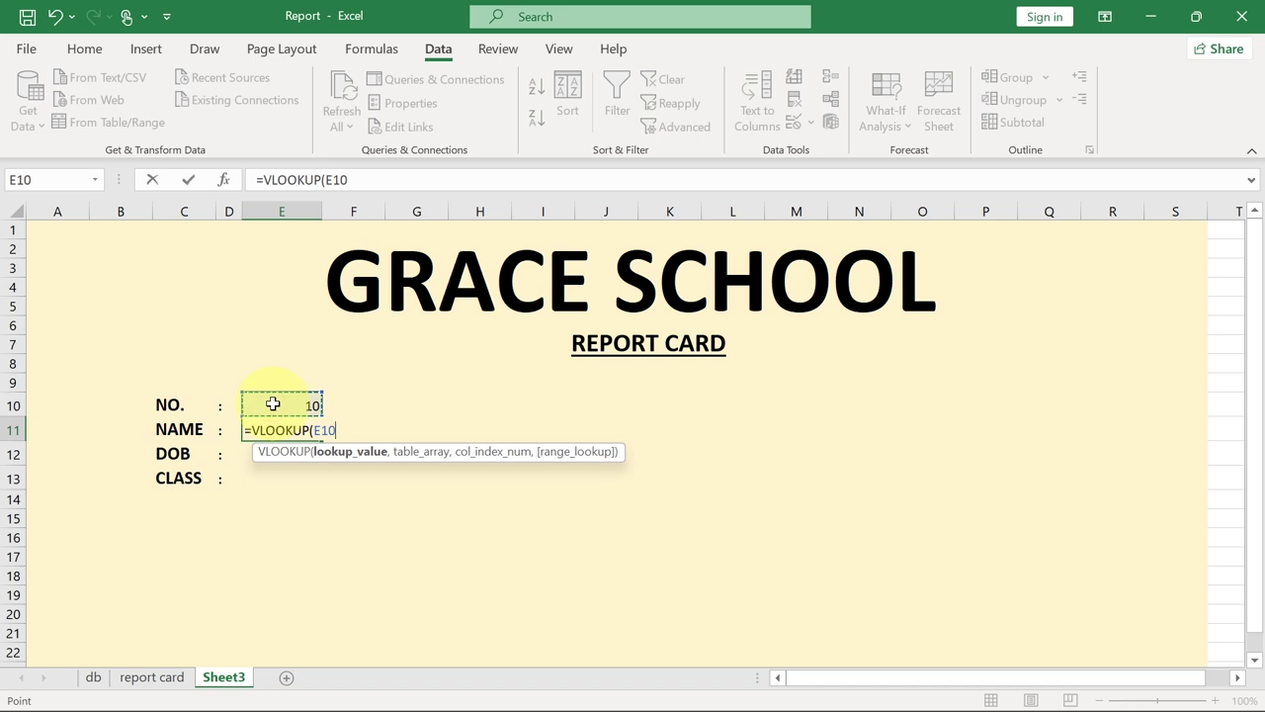
type(",")
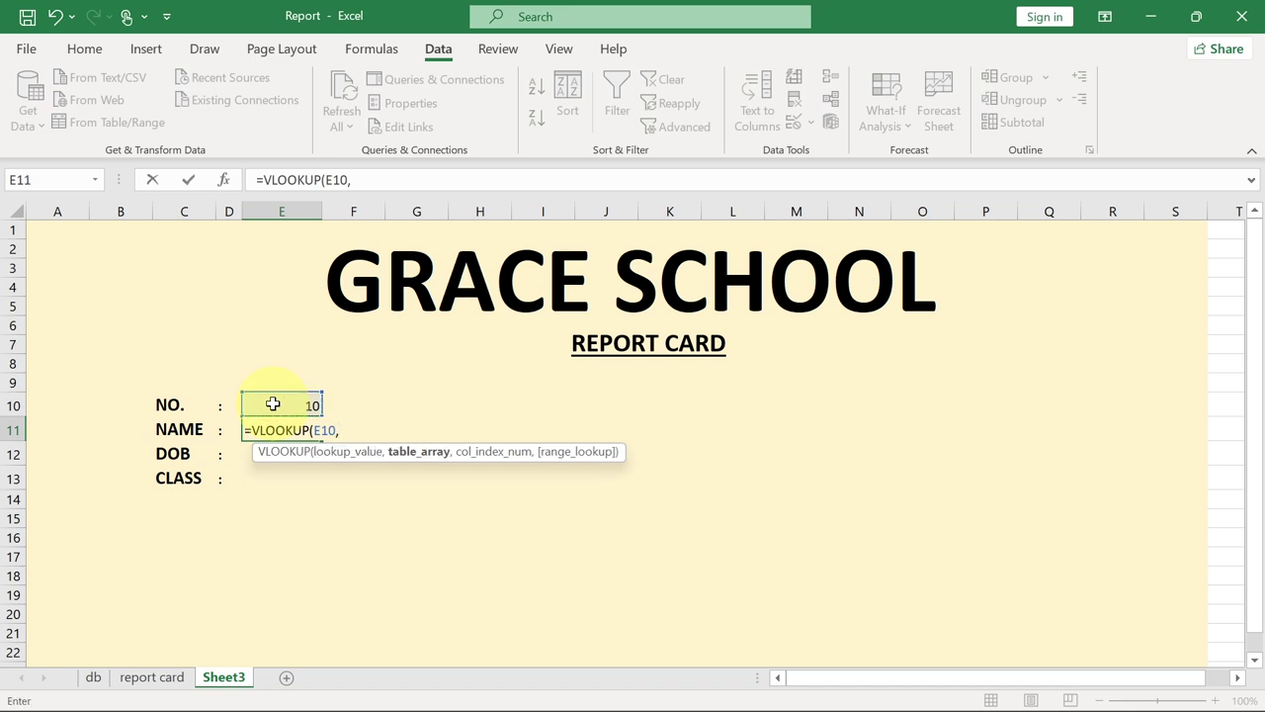
Step: Complete the VLOOKUP in E11 with table range db!A1:J16, column index 2 and range lookup 0
left_click(95, 678)
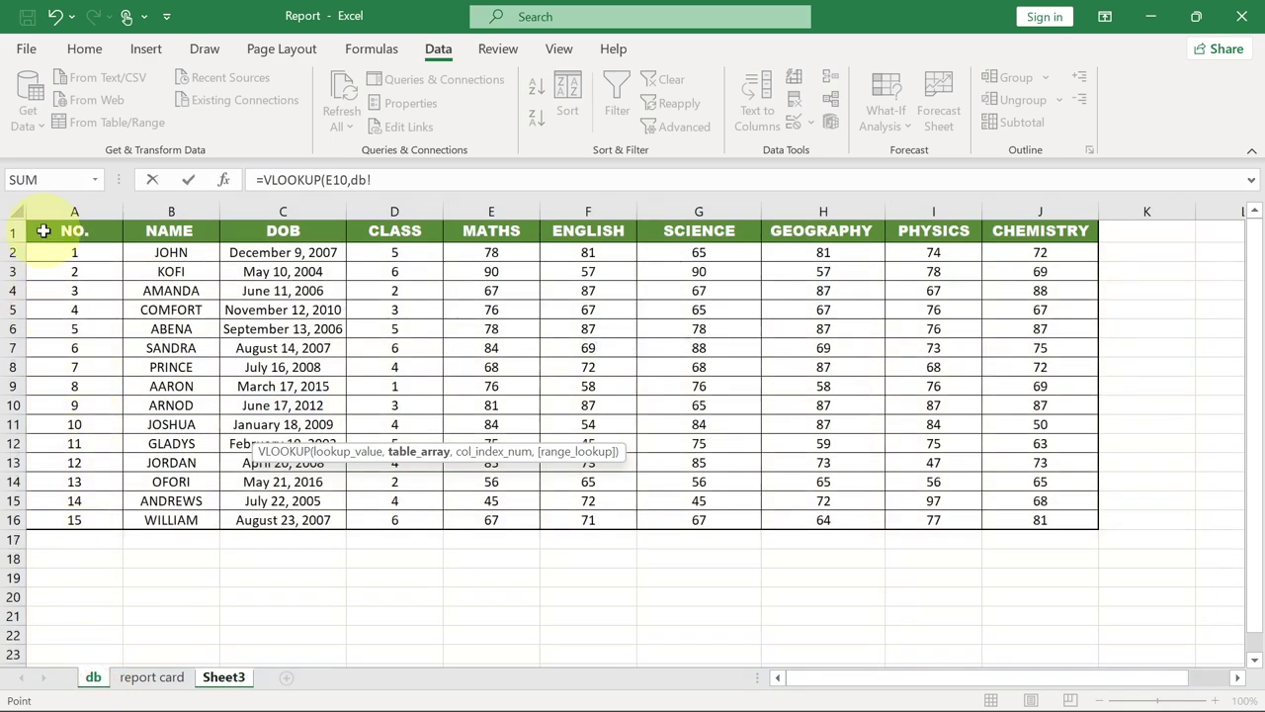
left_click_drag(46, 225, 1045, 516)
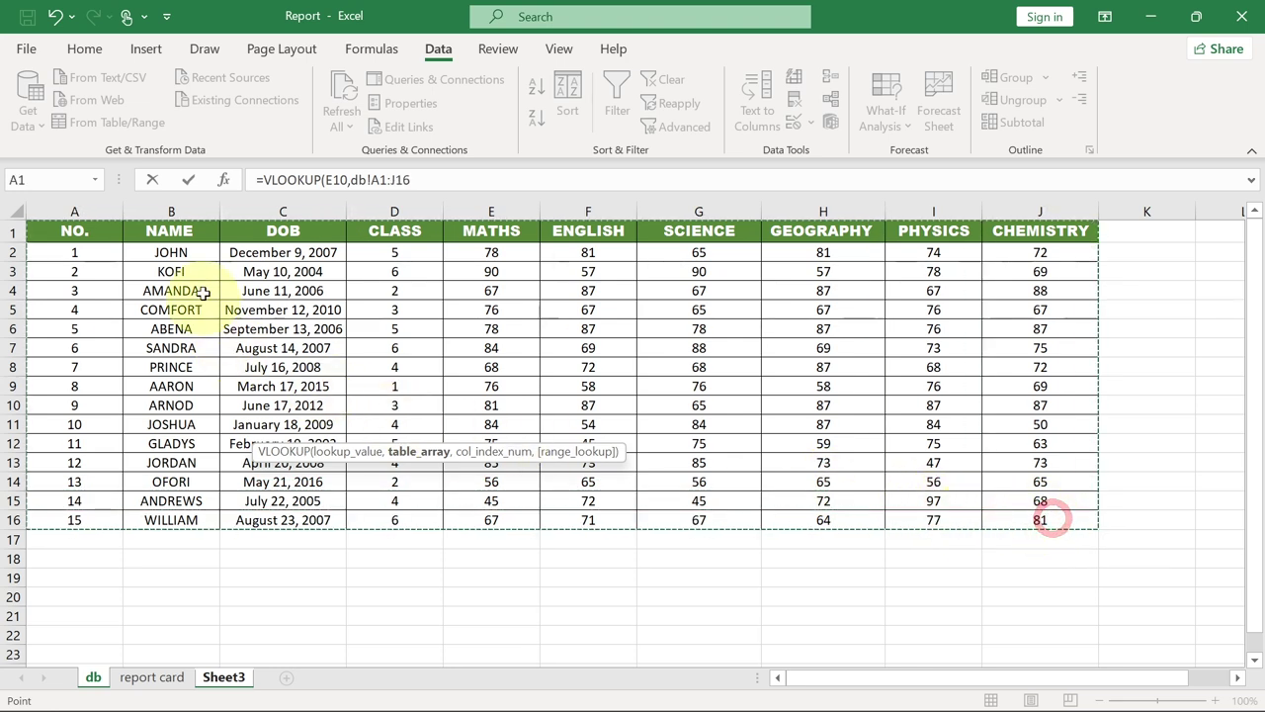
left_click(158, 226)
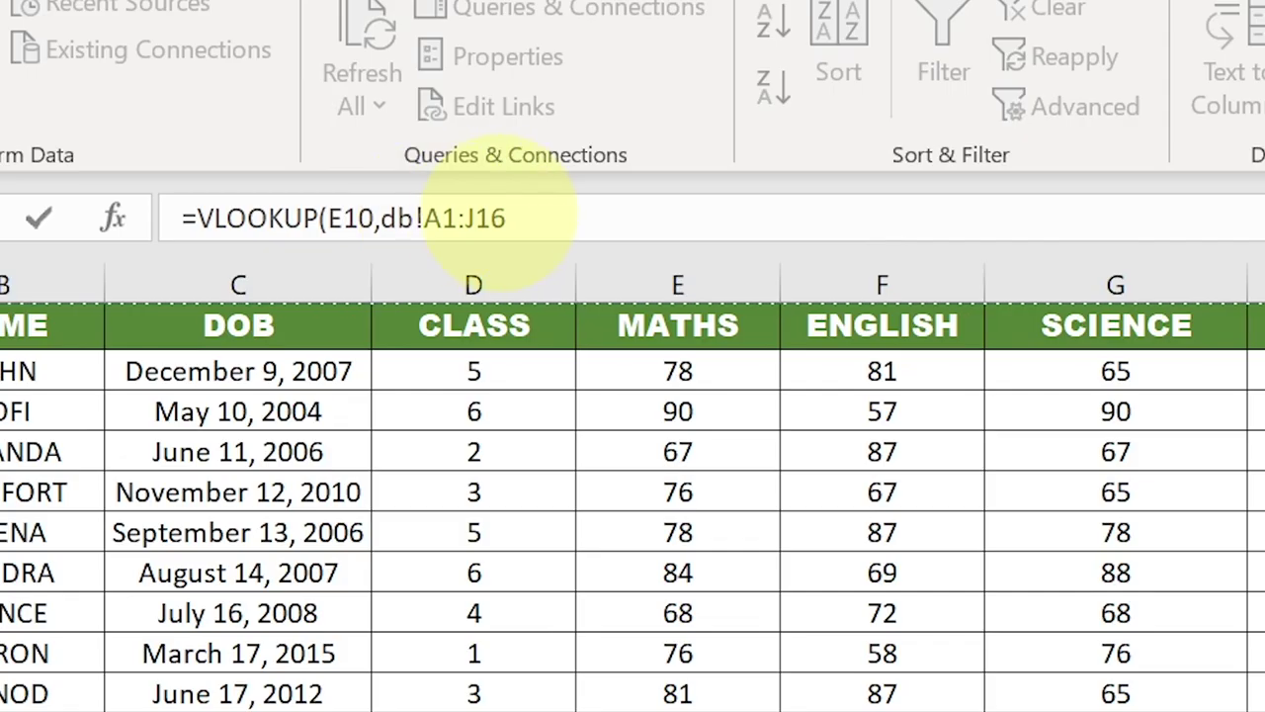
left_click(415, 179)
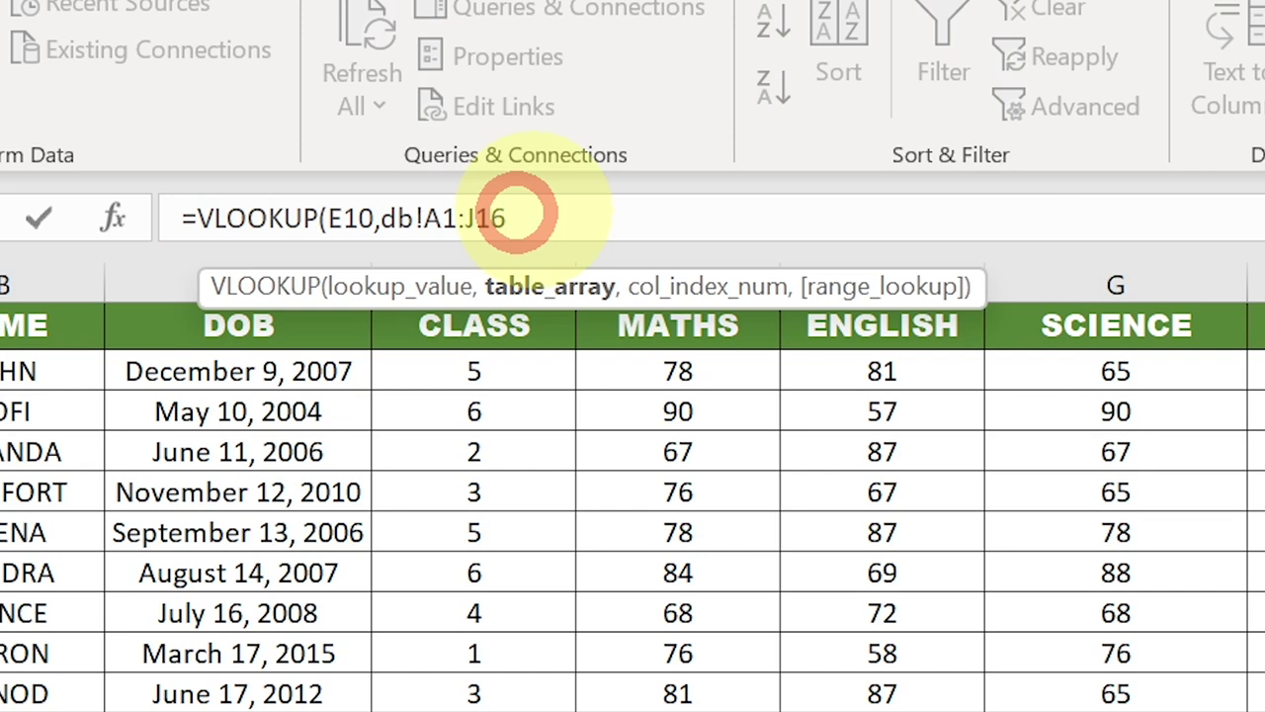
type(",2")
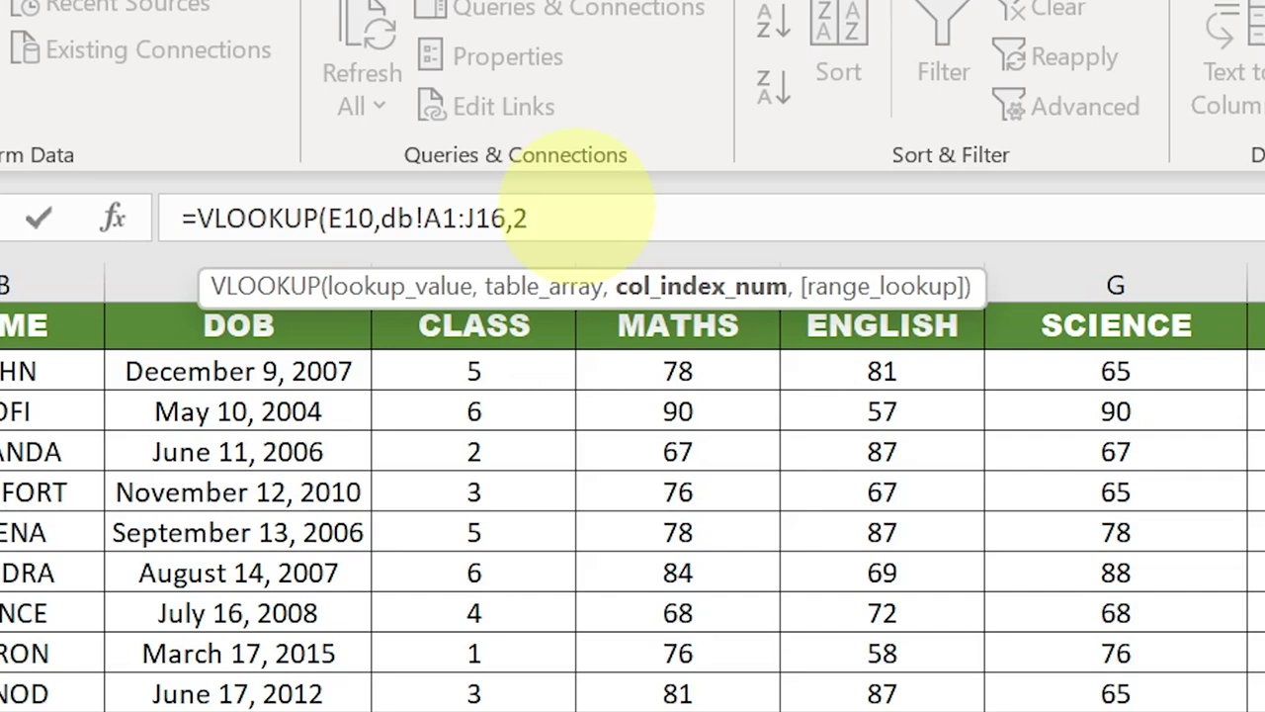
type(",")
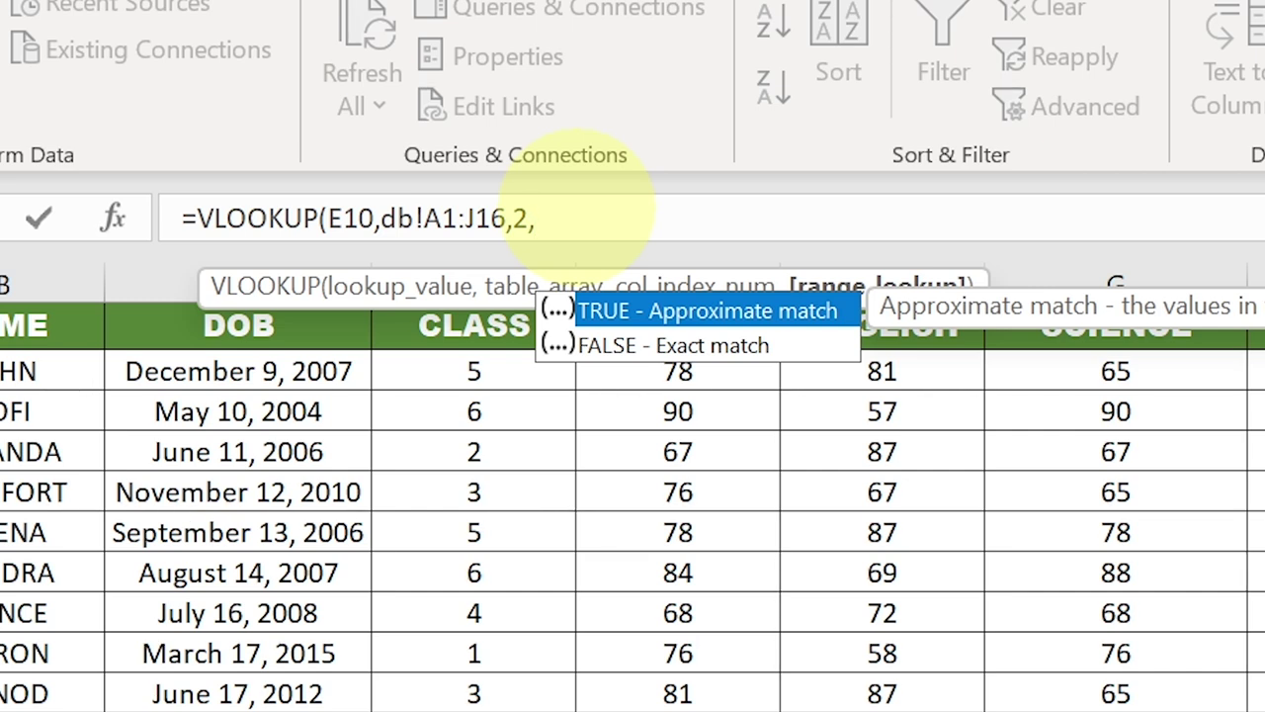
type("0)")
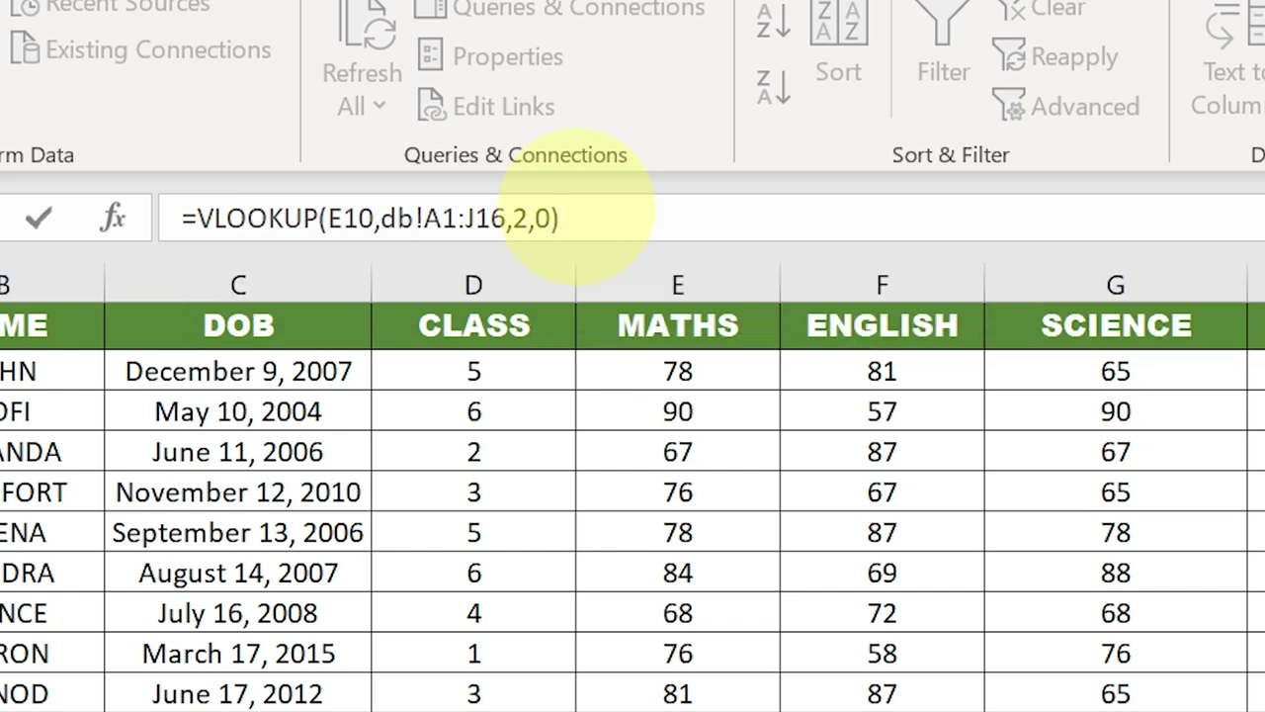
Step: Make the table range in the E11 formula absolute as db!$A$1:$J$16 and enter the formula
left_click_drag(382, 217, 502, 218)
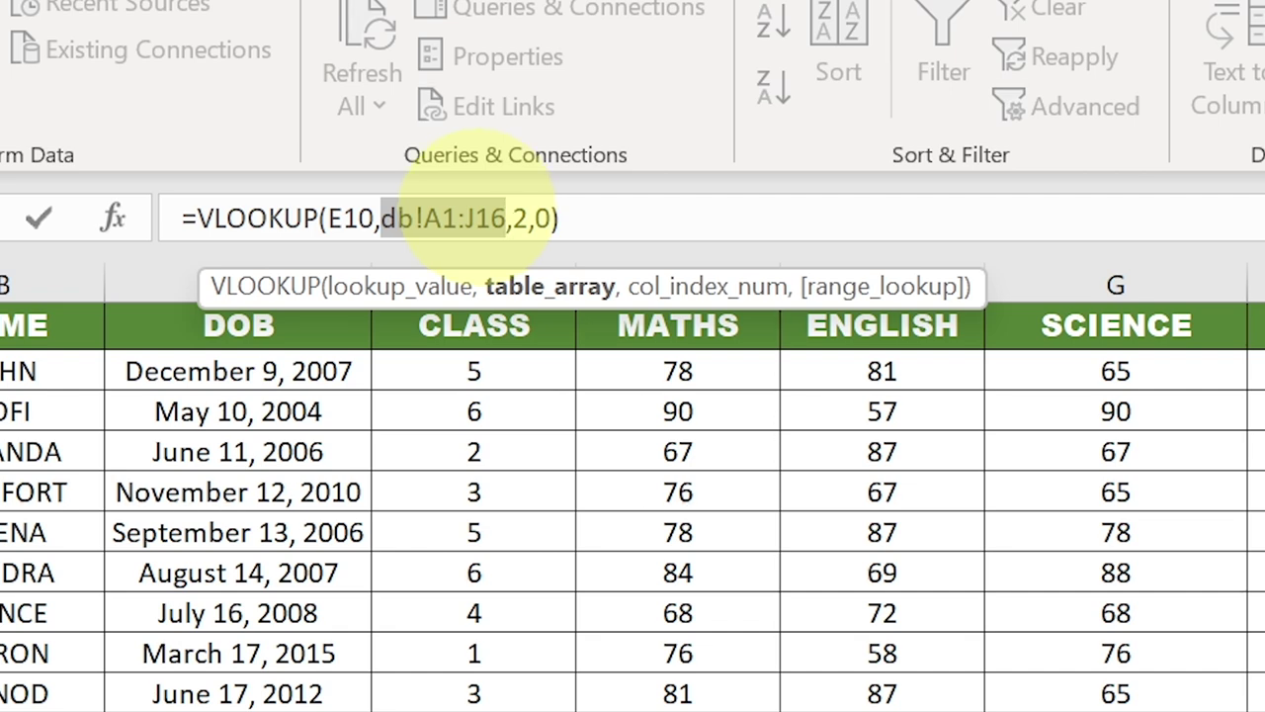
key("F4")
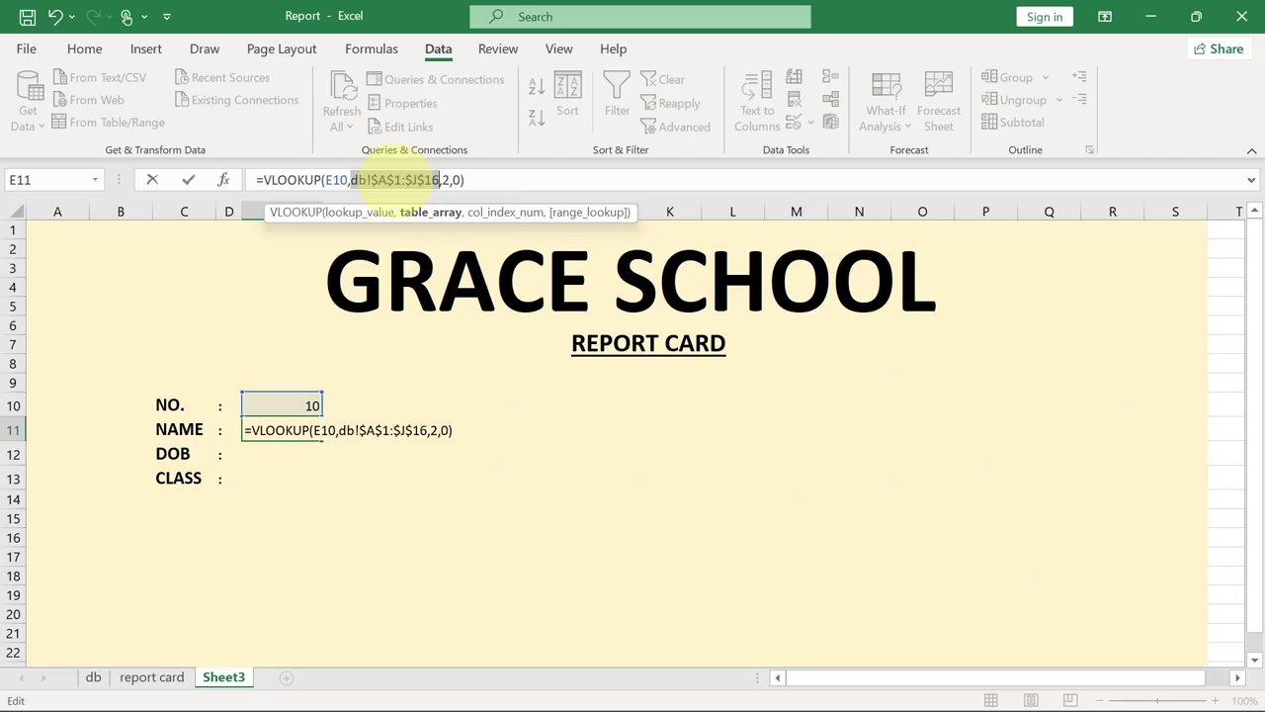
key("Return")
Step: Test the NAME lookup by choosing 8 and then 13 from the student number dropdown in E10
left_click(279, 409)
left_click(284, 430)
left_click(295, 403)
left_click(332, 409)
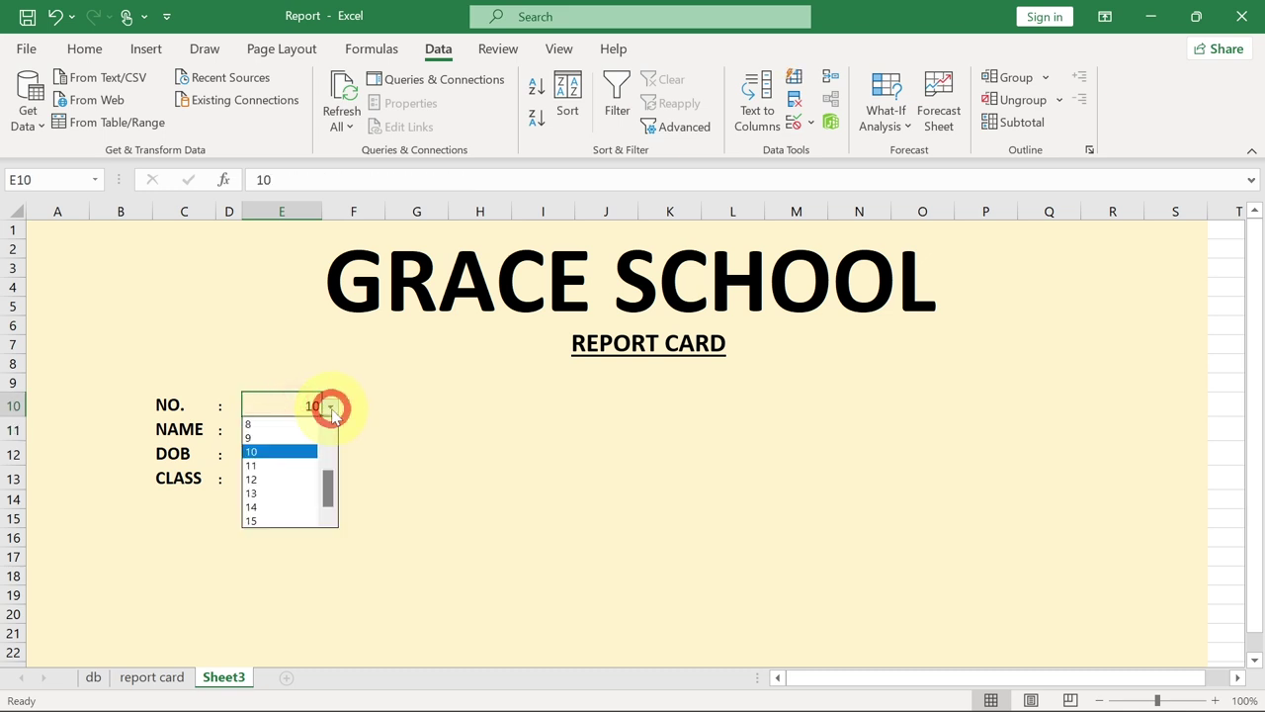
left_click(299, 422)
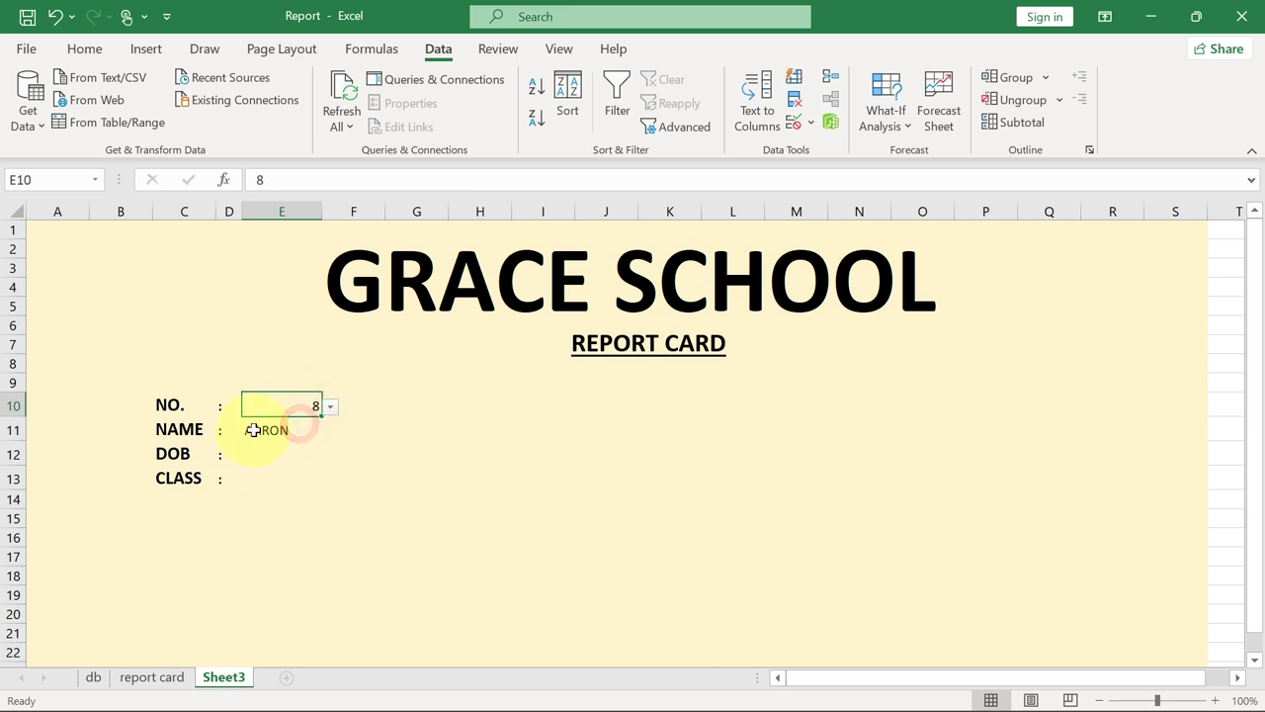
left_click(331, 406)
left_click(331, 406)
left_click(332, 406)
left_click(274, 493)
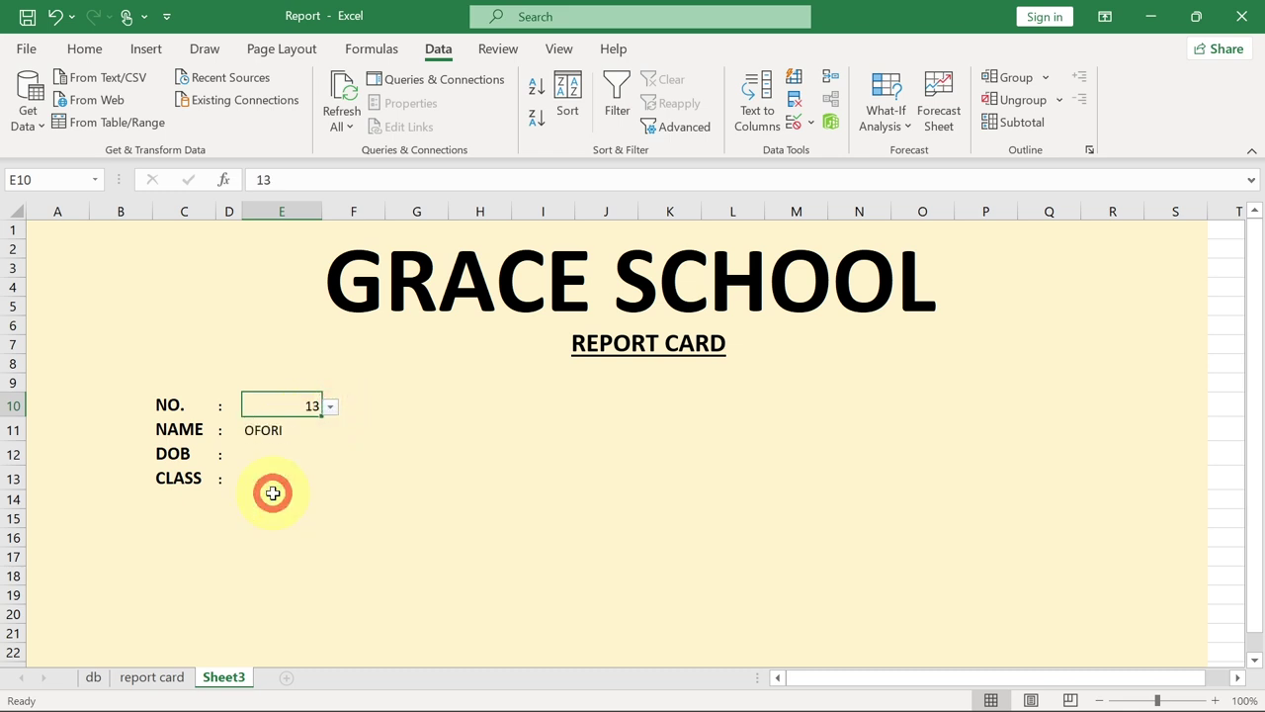
Step: Center column E of Sheet3 horizontally and vertically and make its text bold
left_click(285, 214)
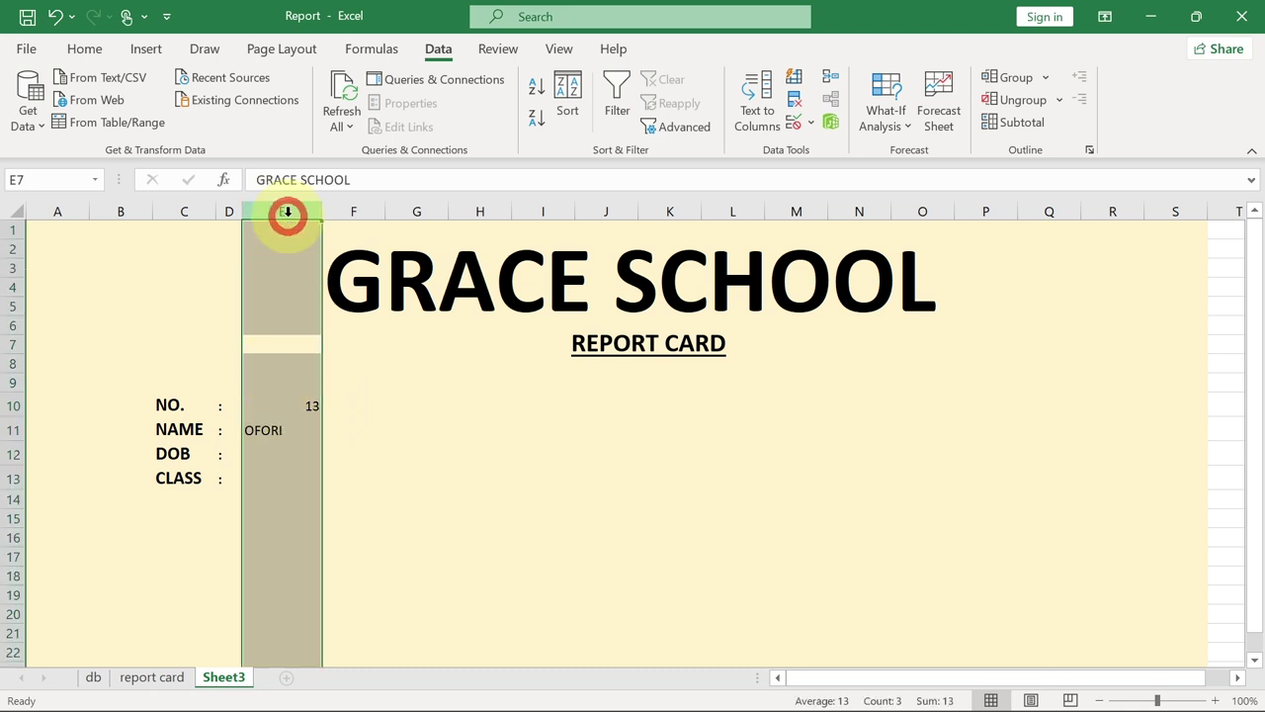
left_click(84, 50)
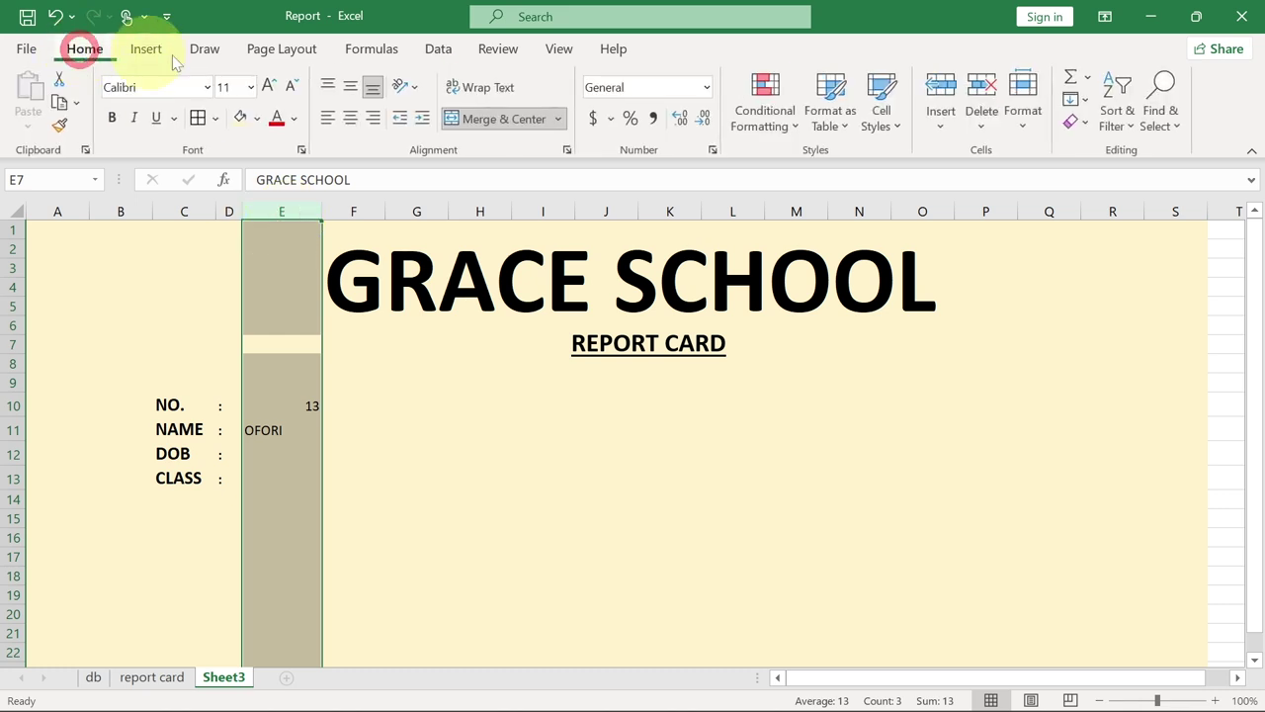
left_click(350, 87)
left_click(348, 117)
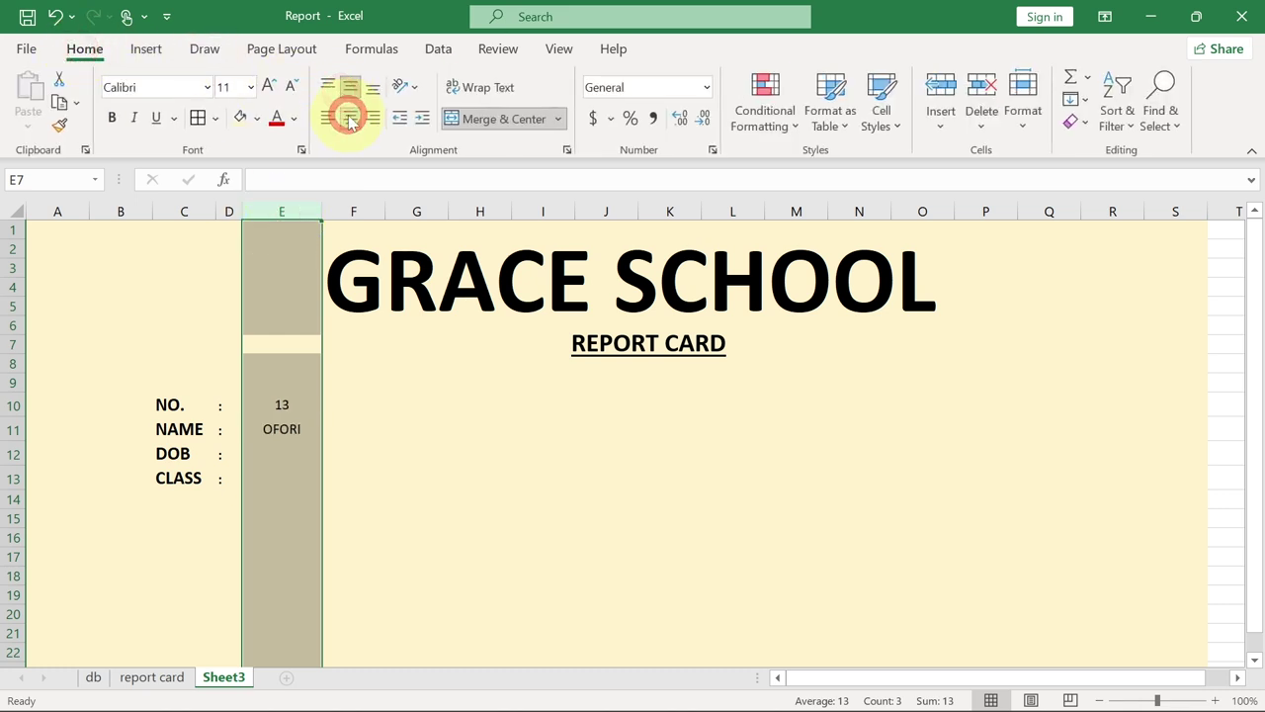
left_click(112, 117)
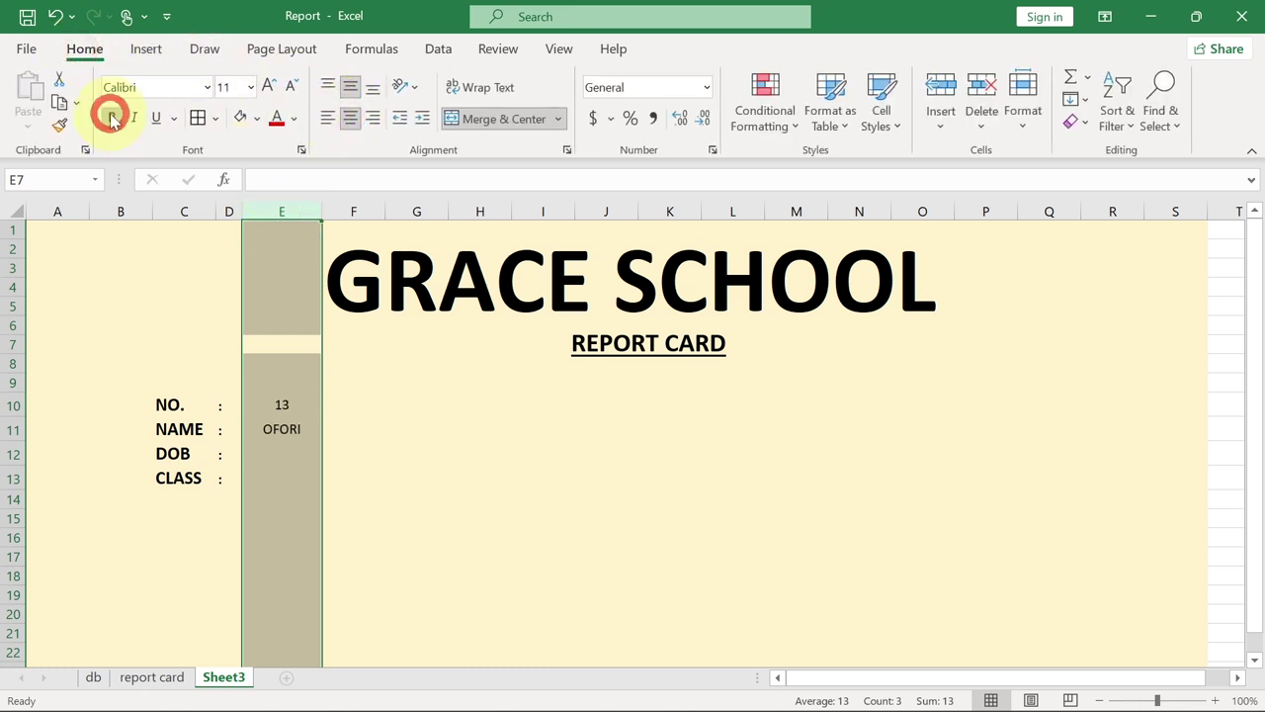
Step: Choose student number 11 from the dropdown list in E10
left_click(314, 431)
left_click(283, 404)
left_click(331, 405)
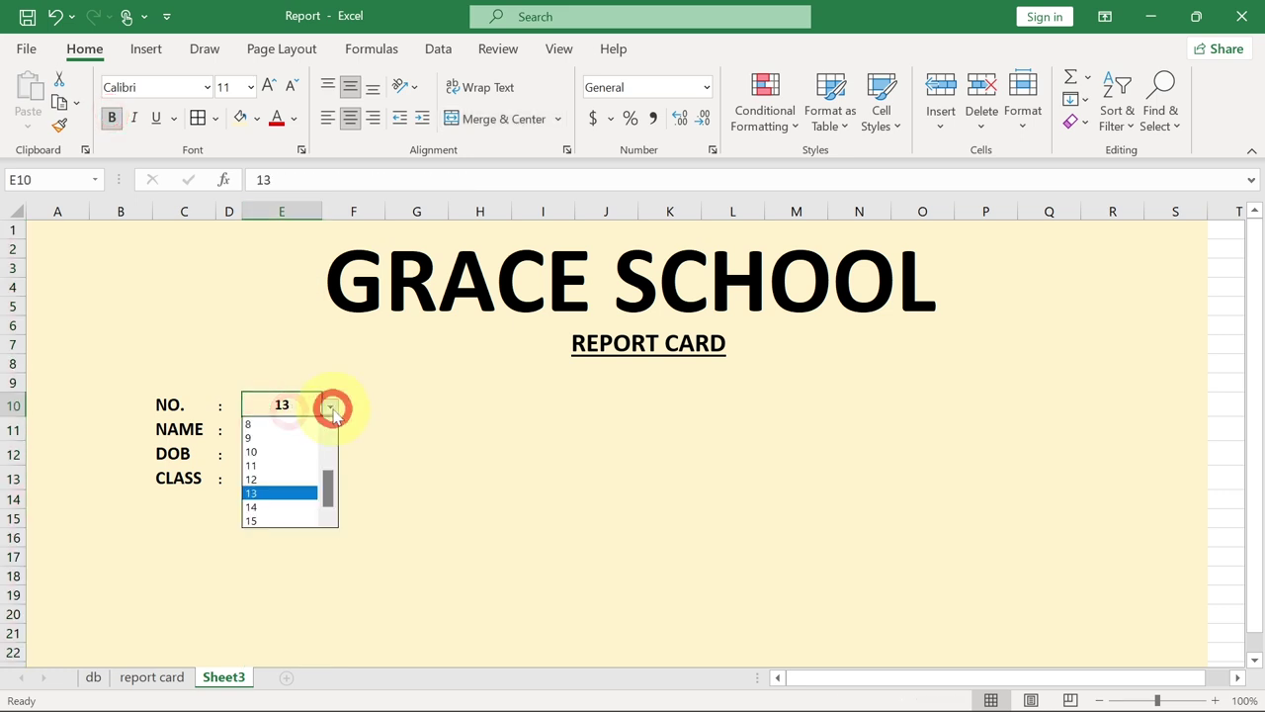
left_click(294, 459)
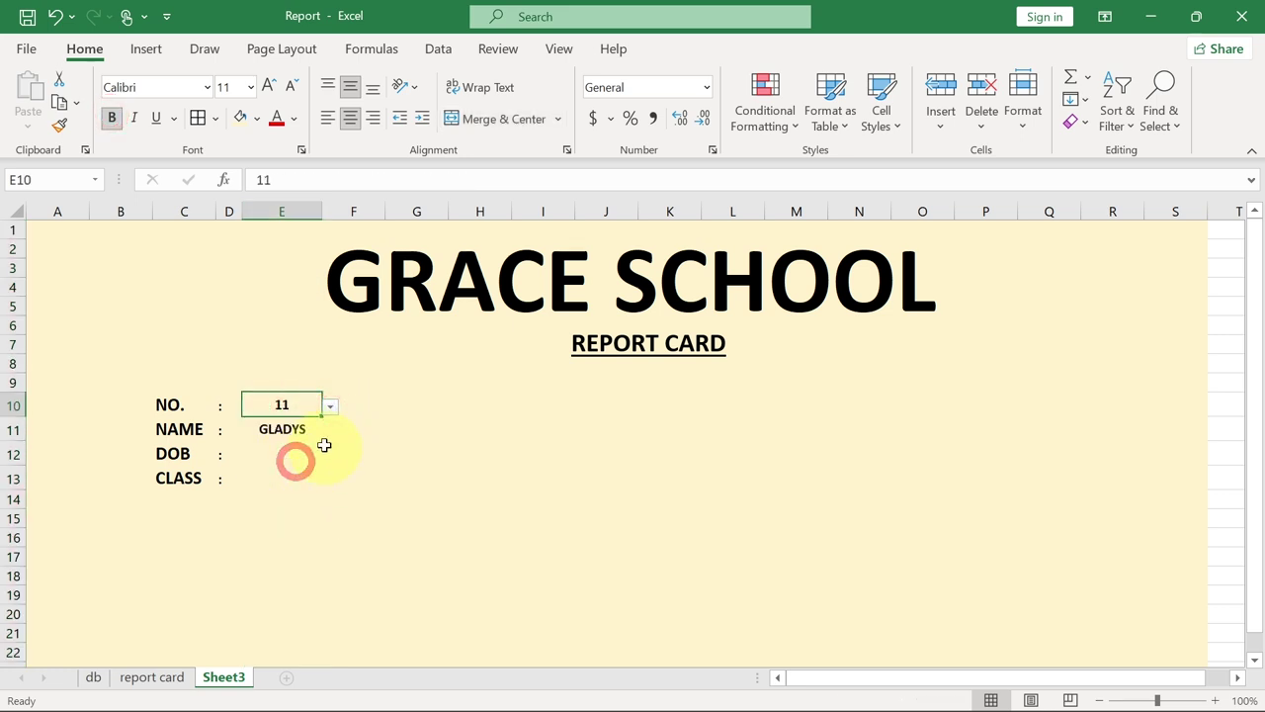
Step: Check the column order on the db sheet and copy the full VLOOKUP formula text from E11 on Sheet3
left_click(261, 451)
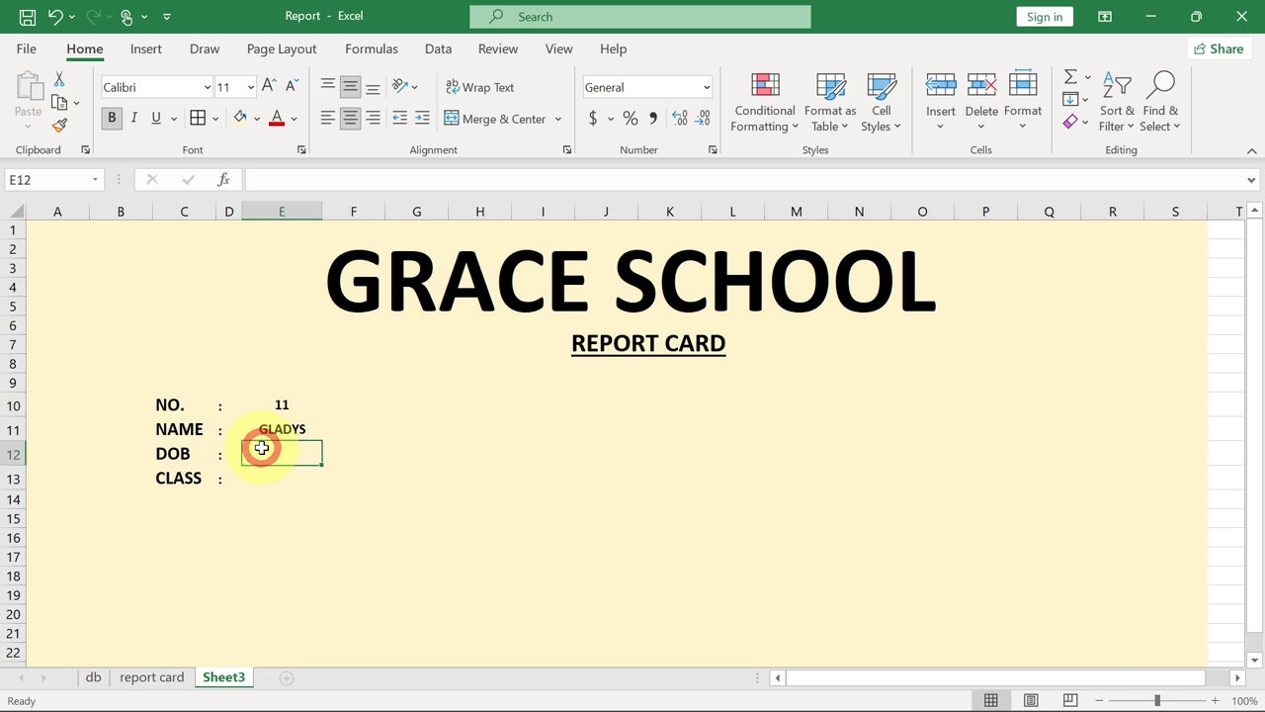
left_click(274, 479)
left_click(93, 677)
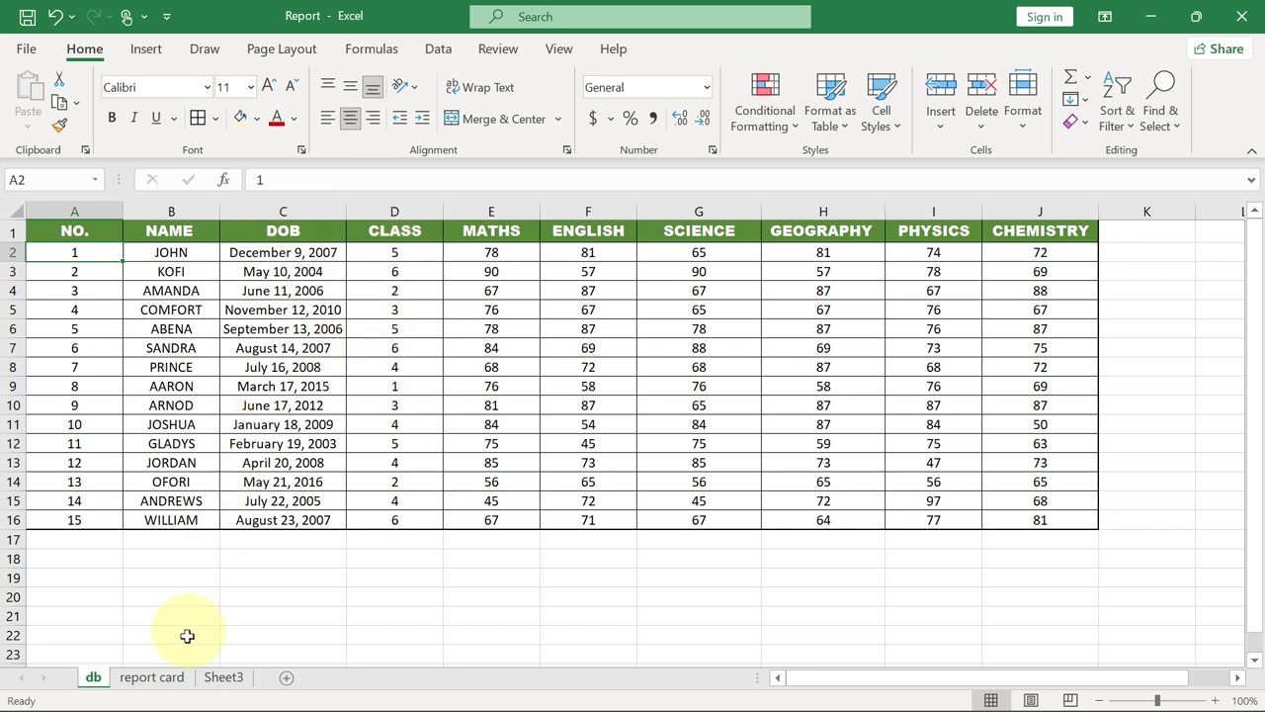
left_click(222, 676)
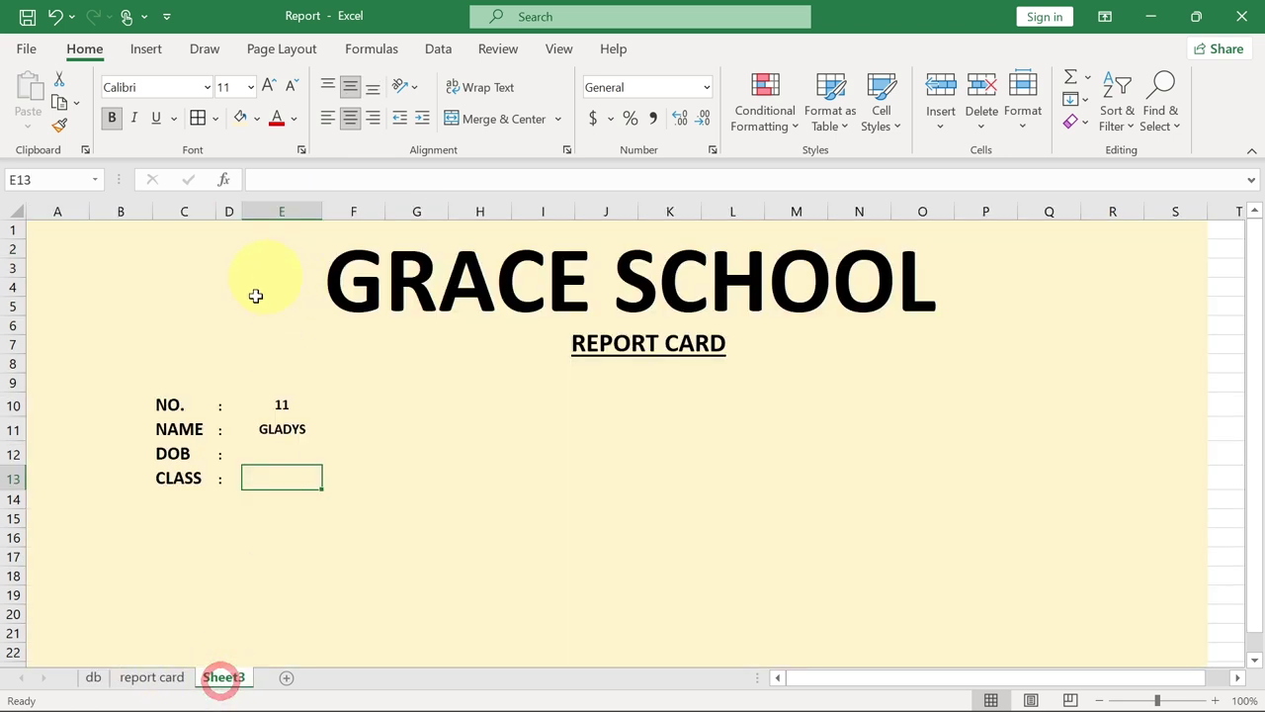
left_click(260, 428)
left_click(293, 178)
left_click_drag(293, 177, 247, 179)
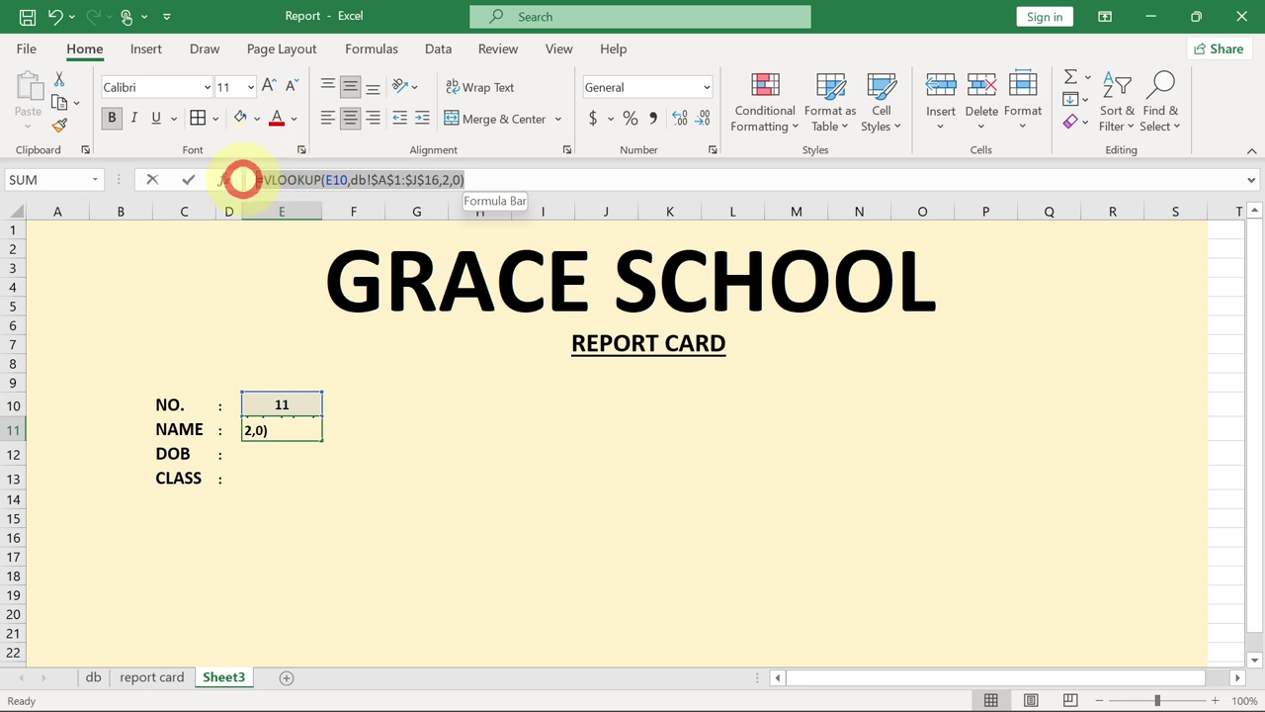
key("ctrl+c")
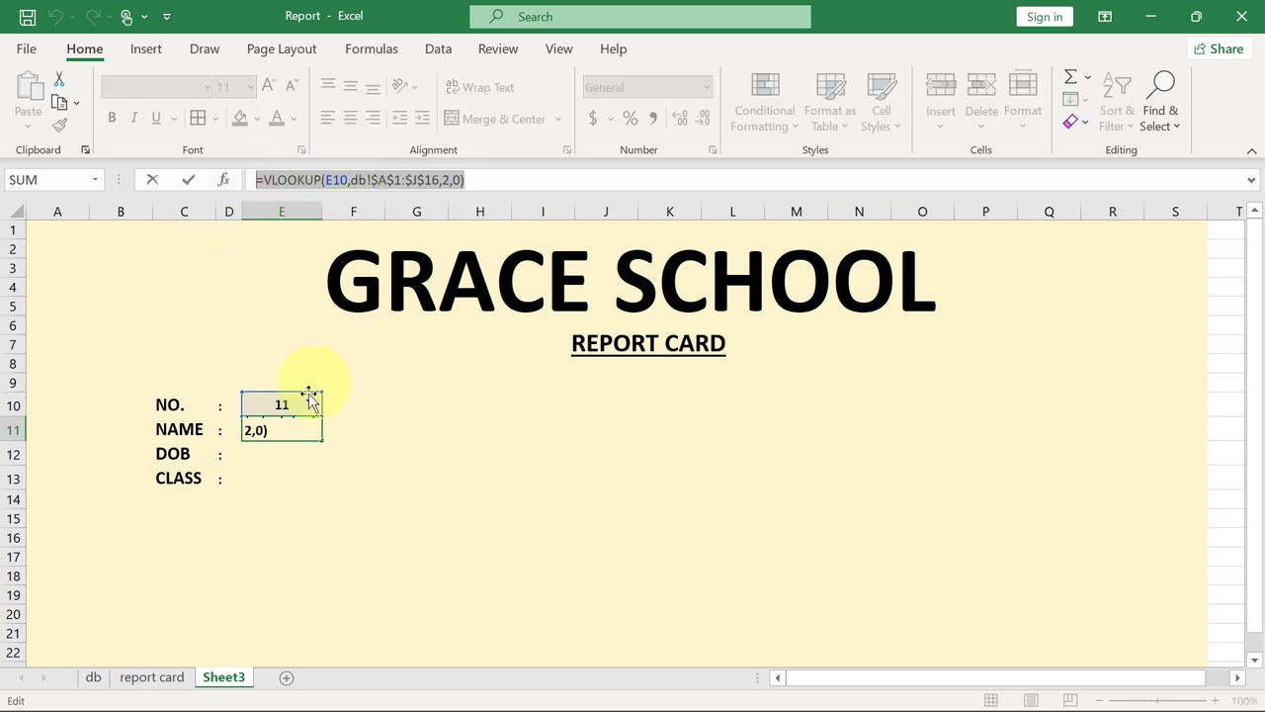
left_click(482, 178)
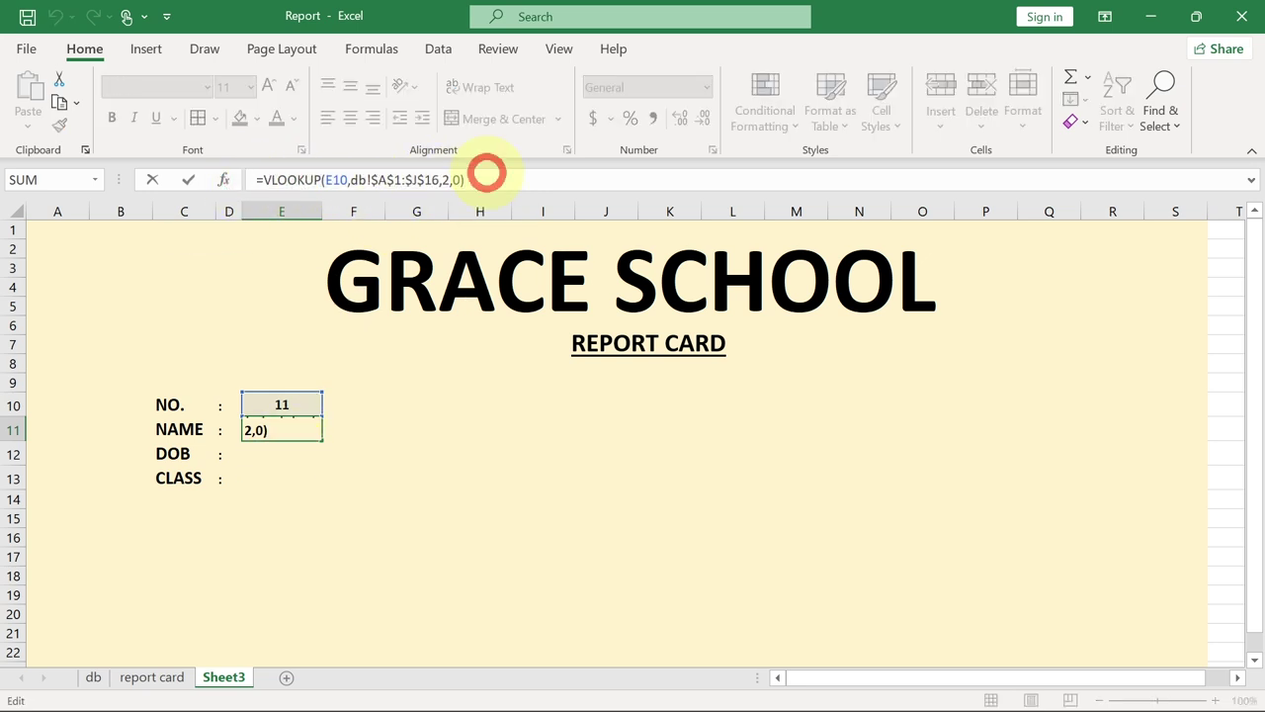
Step: Paste the copied VLOOKUP formula into E12 beside DOB and set its column index to 3
left_click(286, 454)
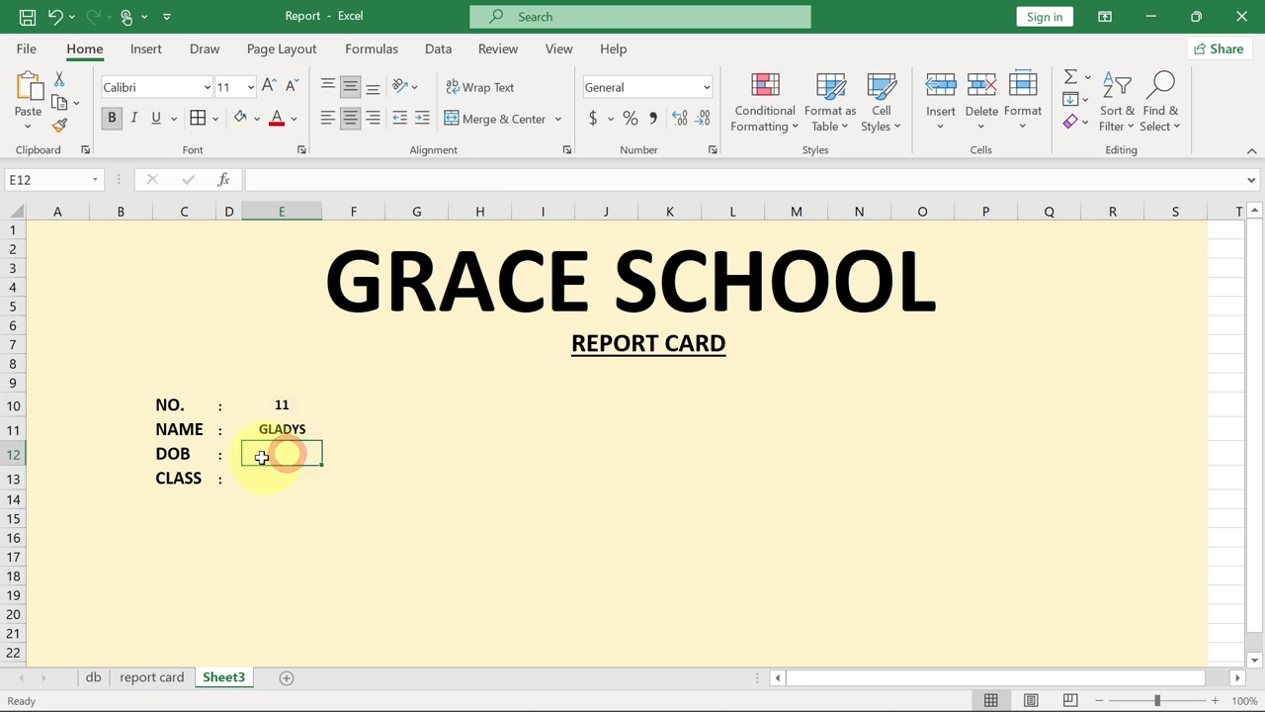
left_click(326, 179)
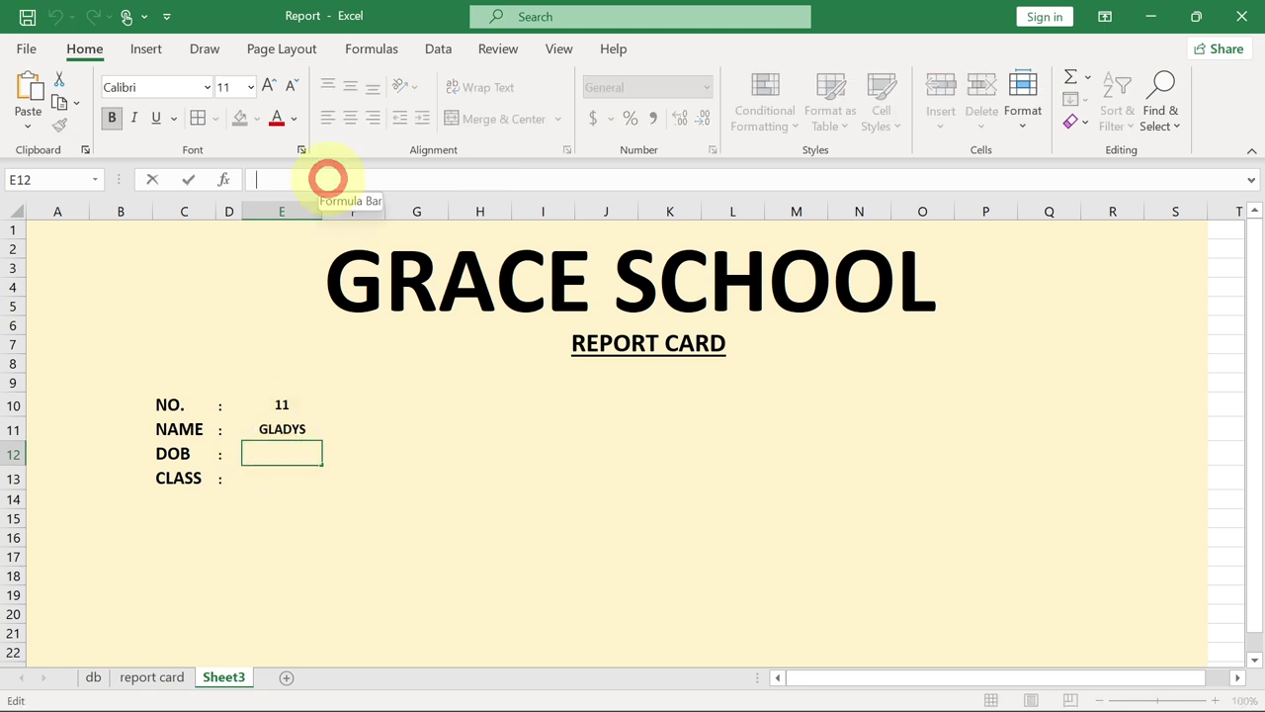
key("ctrl+v")
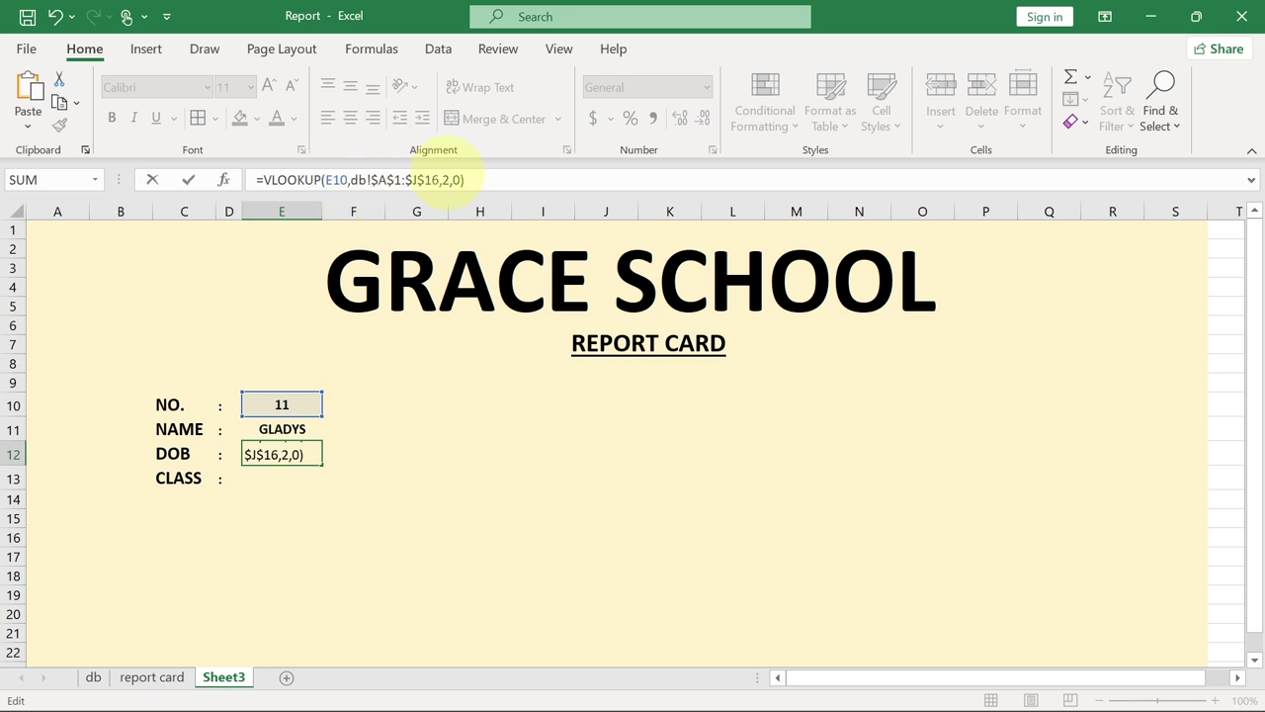
left_click(446, 179)
key("BackSpace")
type("3")
key("Return")
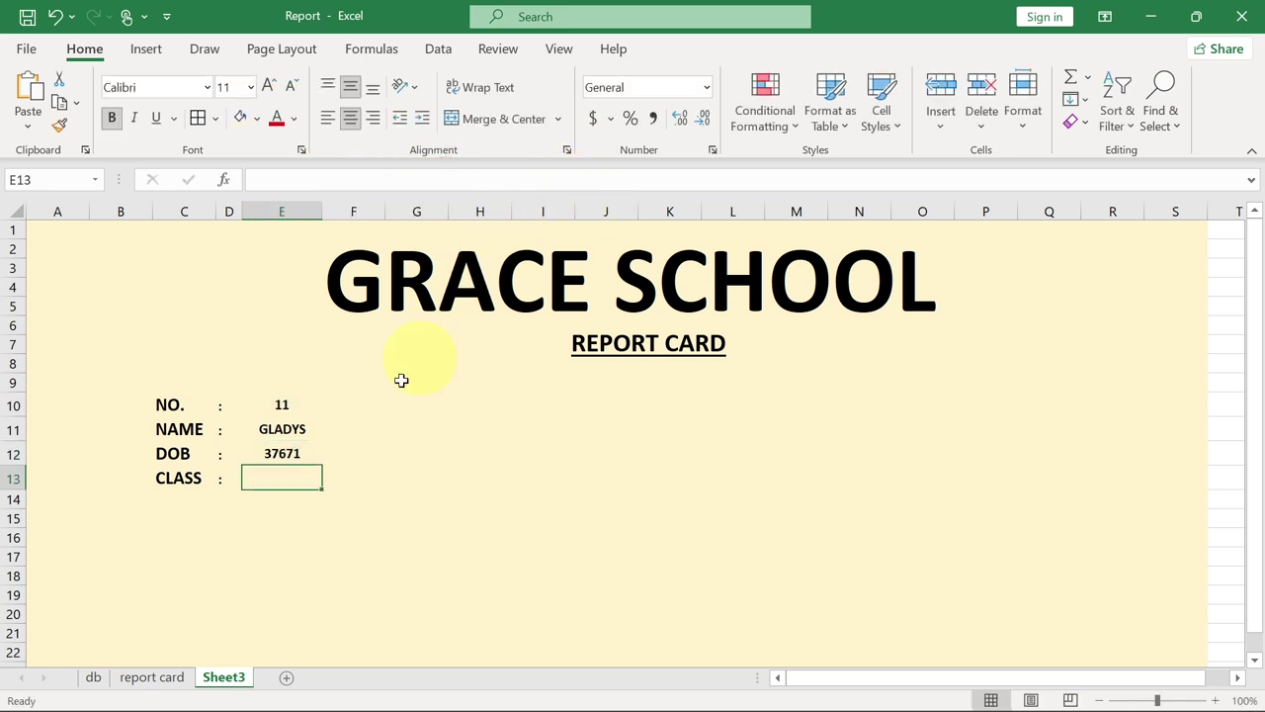
Step: Format the DOB result in E12 as Short Date
left_click(282, 452)
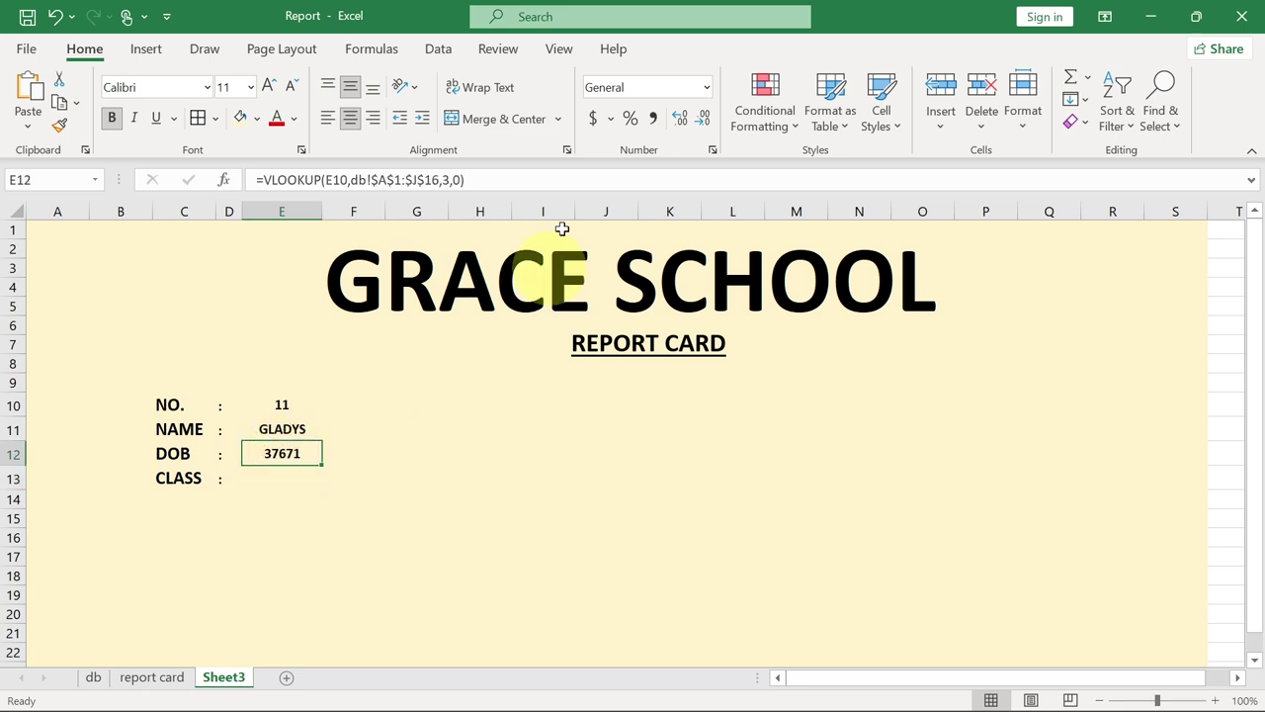
left_click(708, 88)
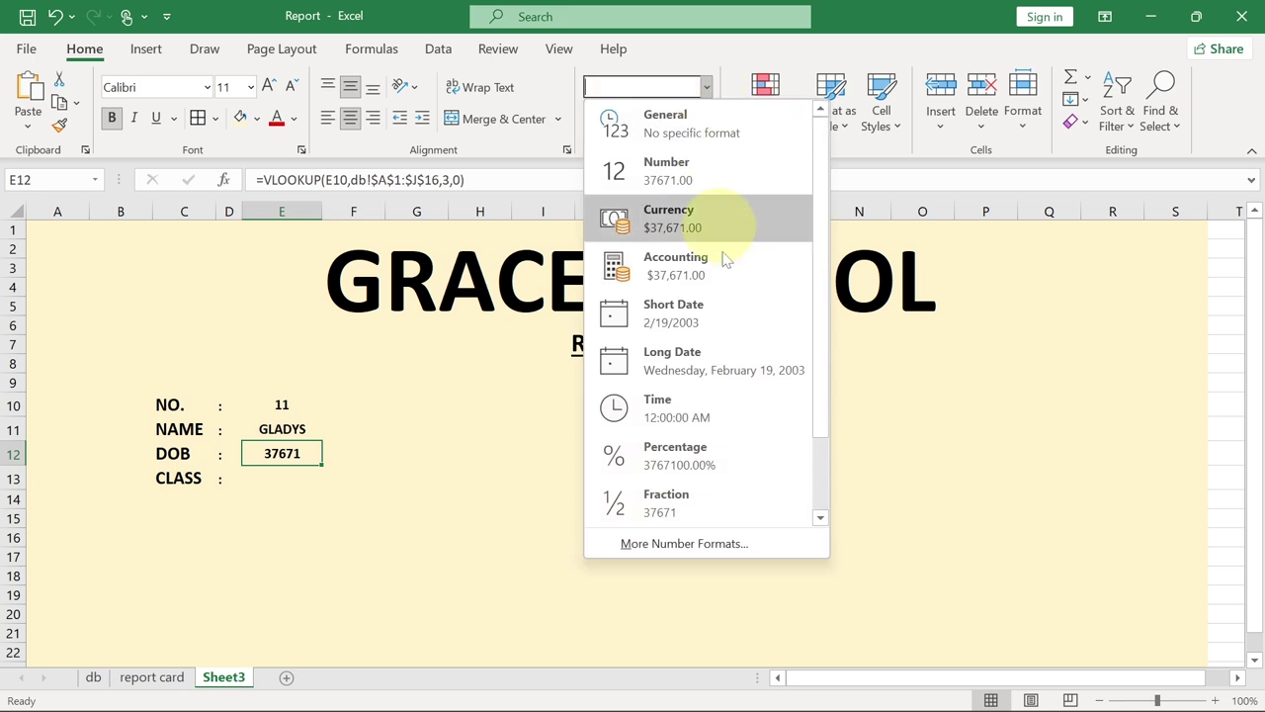
left_click(694, 306)
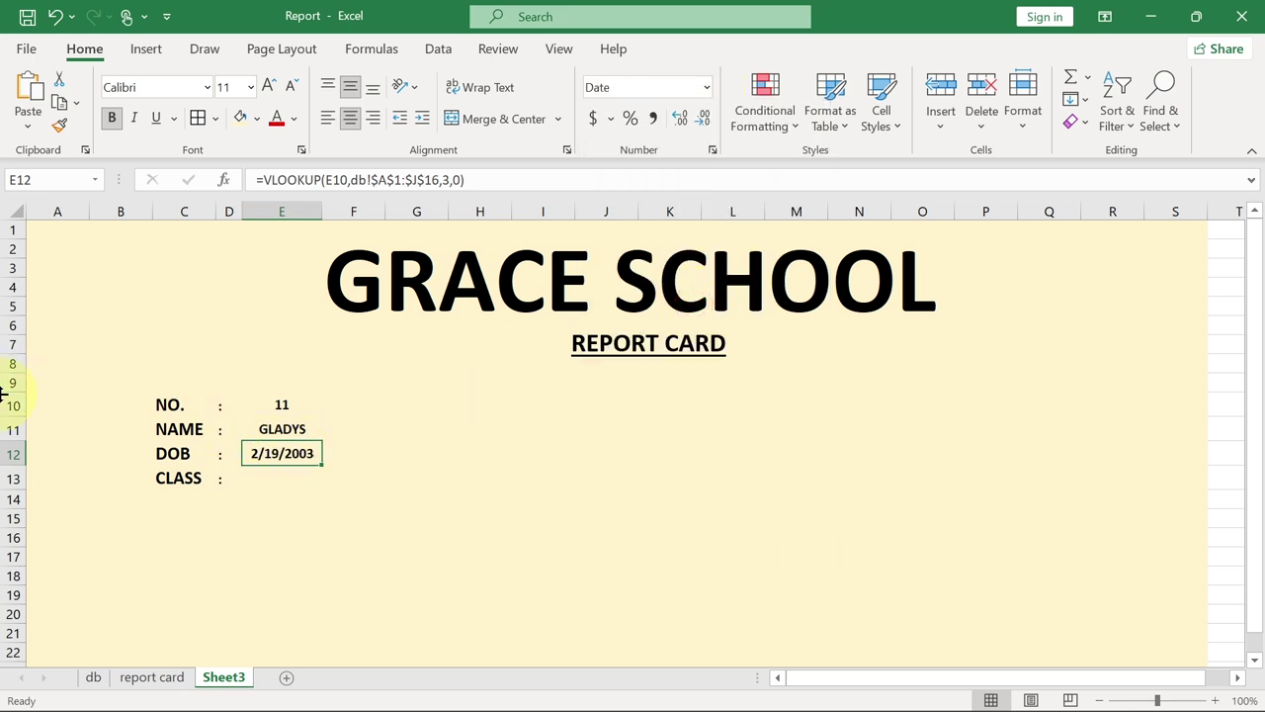
Step: Paste the copied VLOOKUP formula into E13 beside CLASS and set its column index to 4
left_click(275, 481)
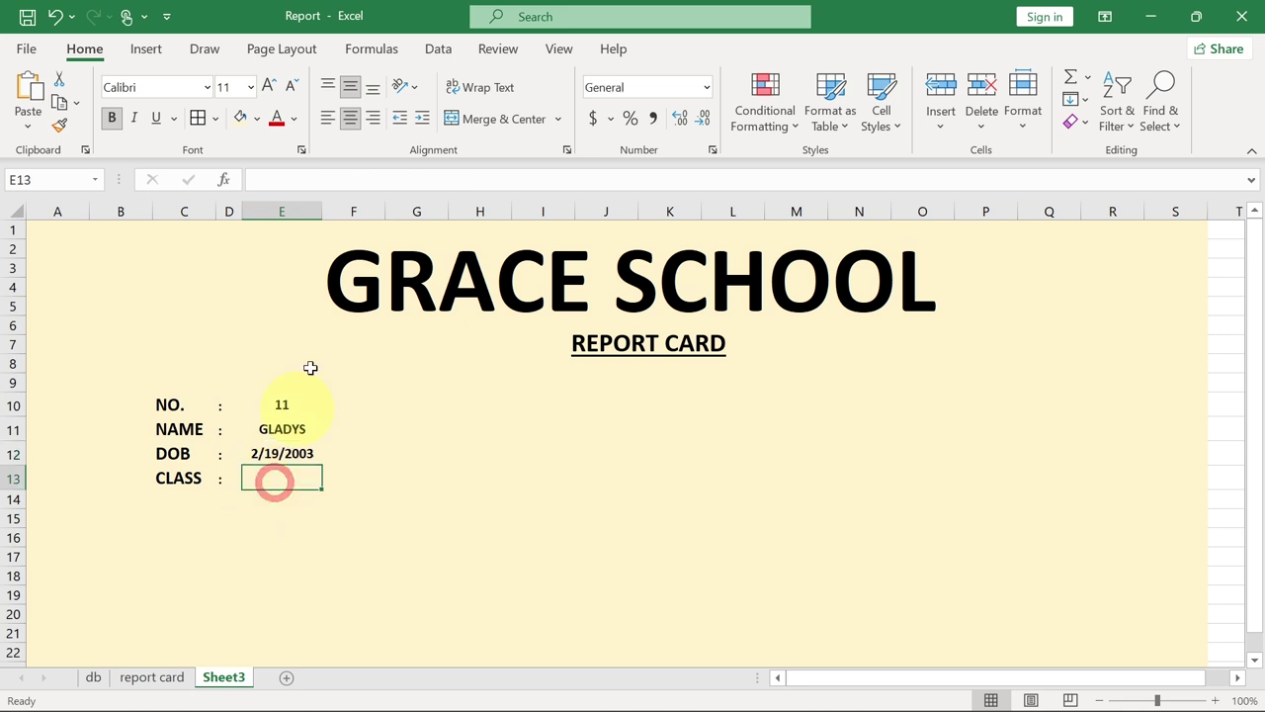
left_click(314, 179)
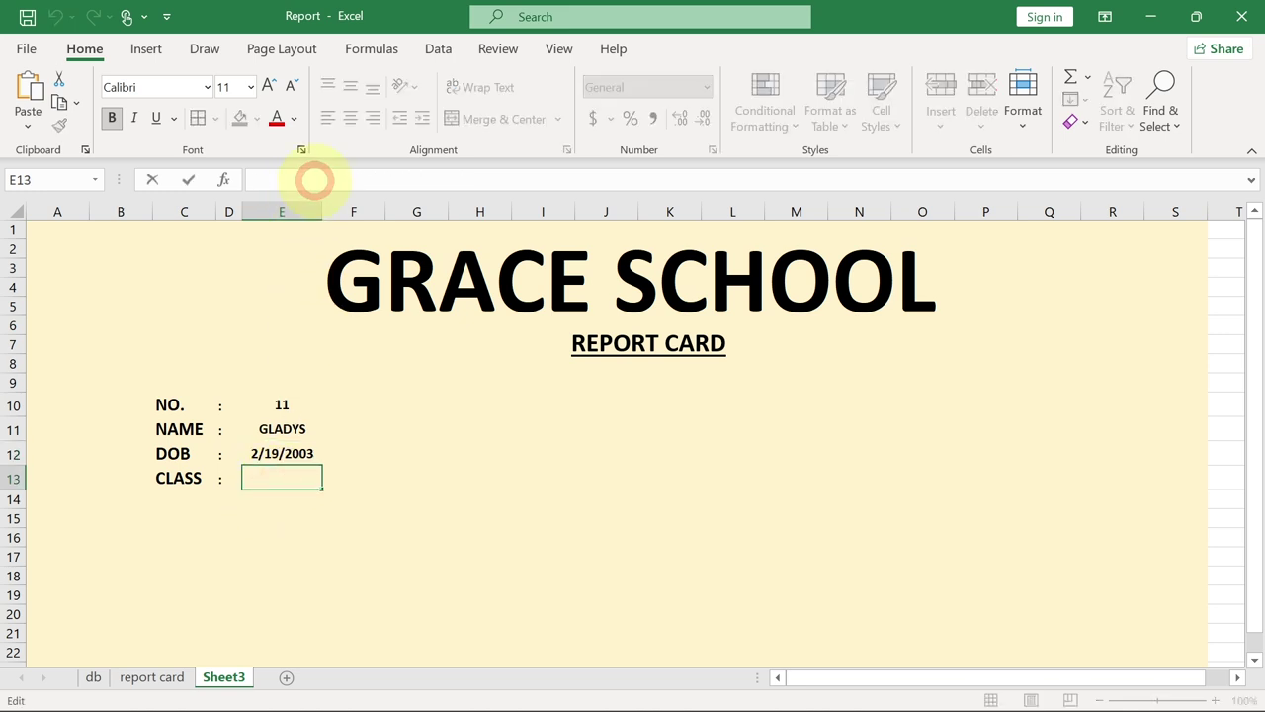
key("ctrl+v")
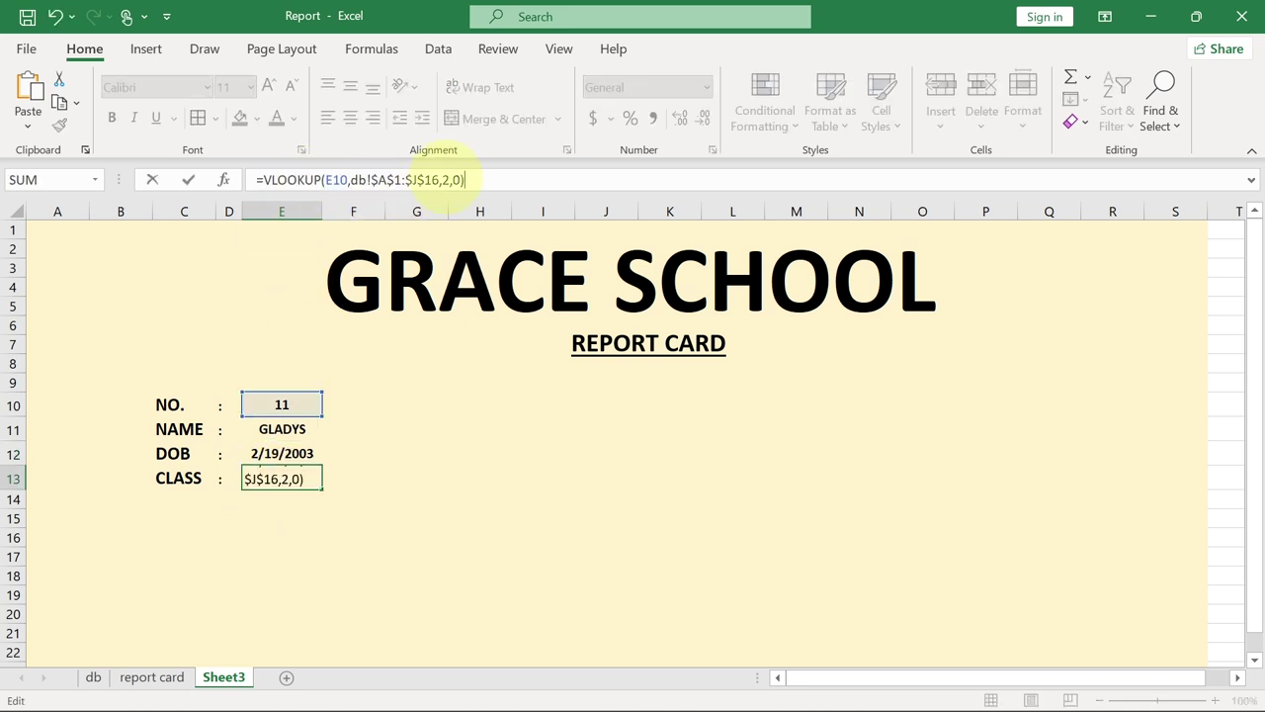
left_click(446, 179)
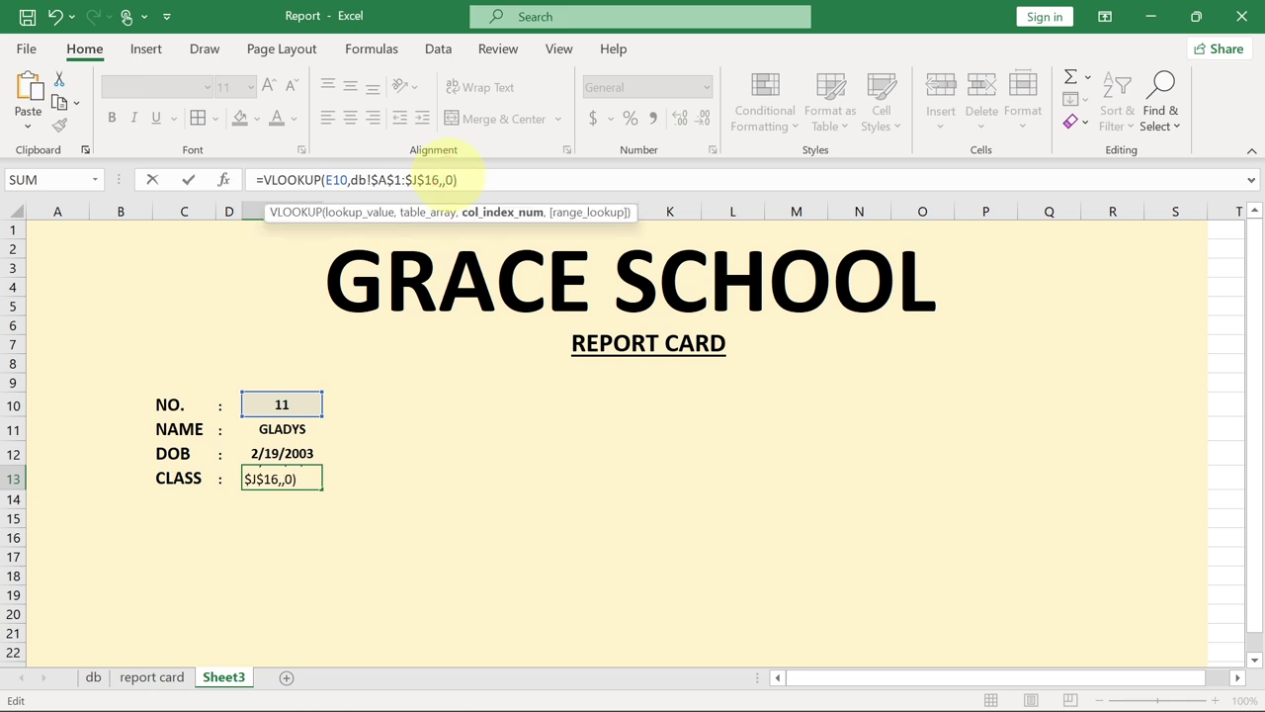
key("Return")
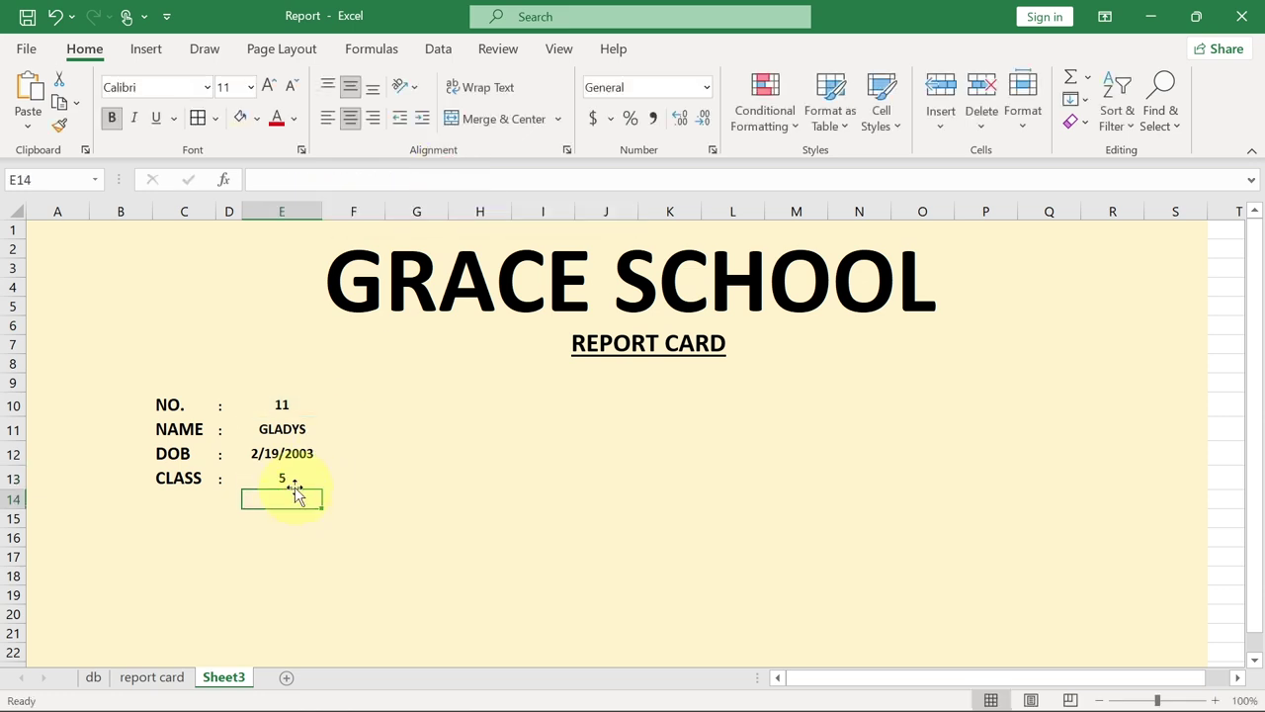
Step: Compare the name, DOB and class of student number 11 on the db sheet with the lookup results on Sheet3
left_click(281, 405)
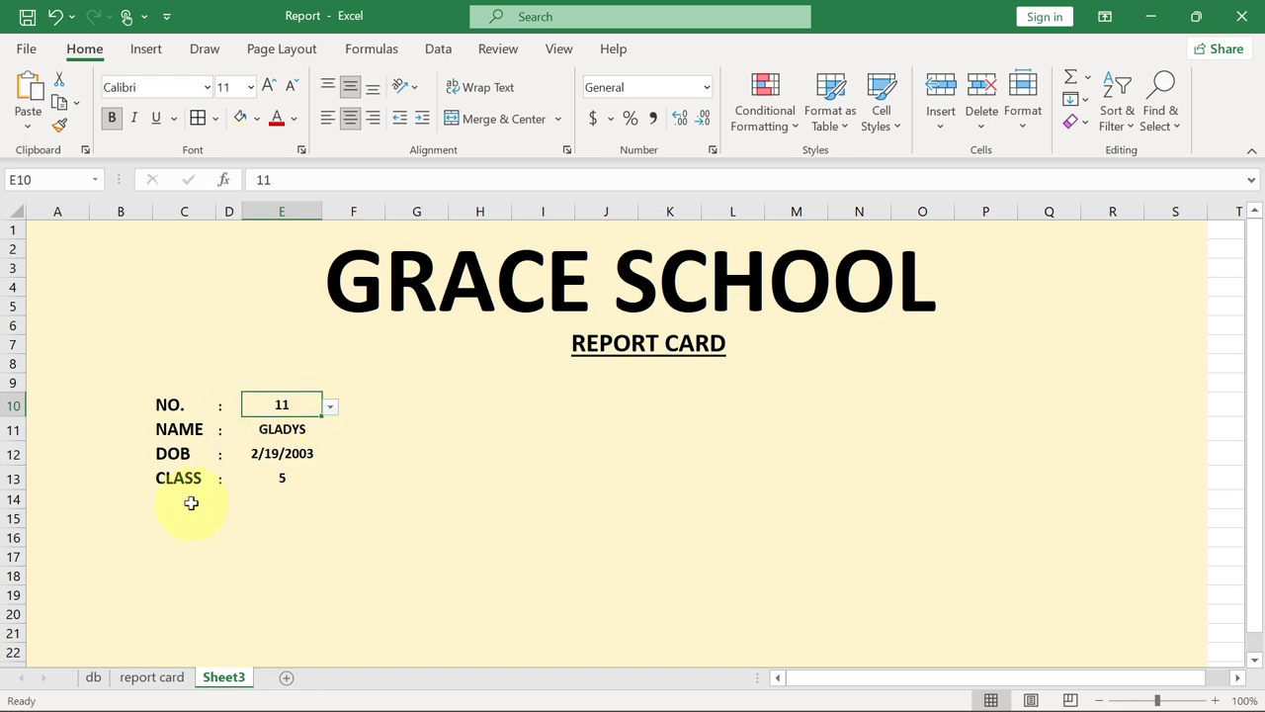
left_click(102, 679)
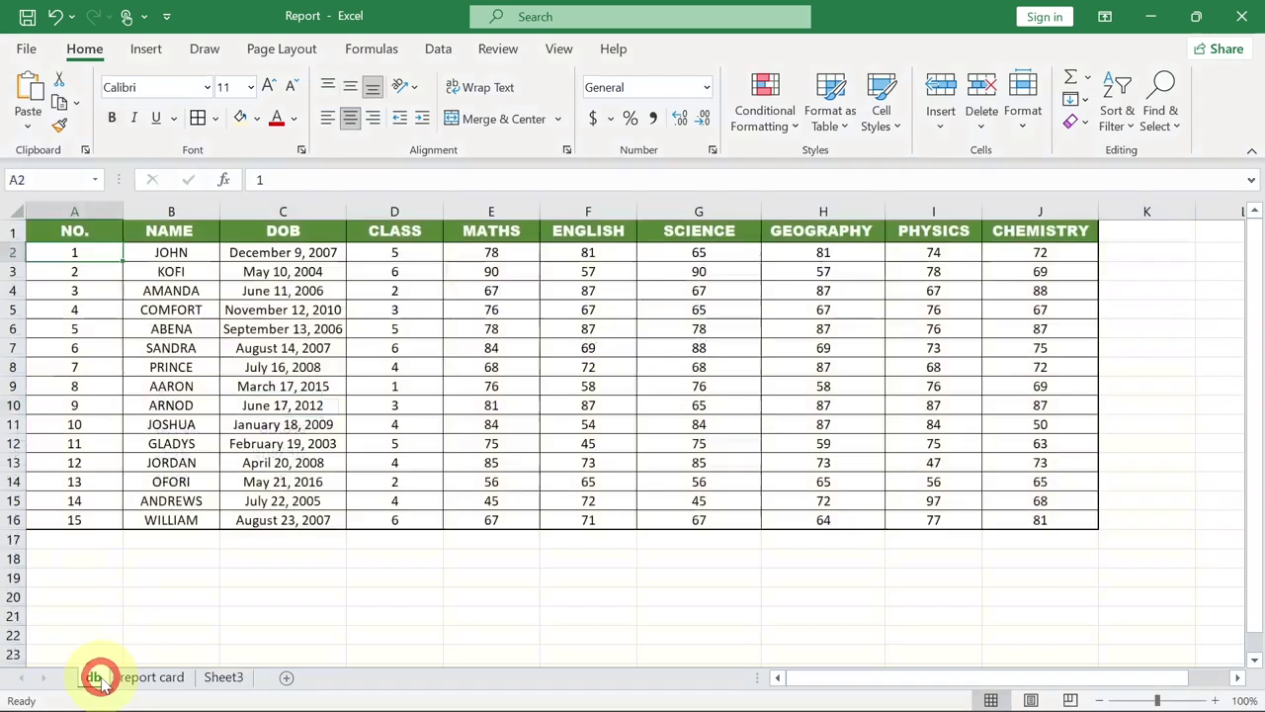
left_click(55, 444)
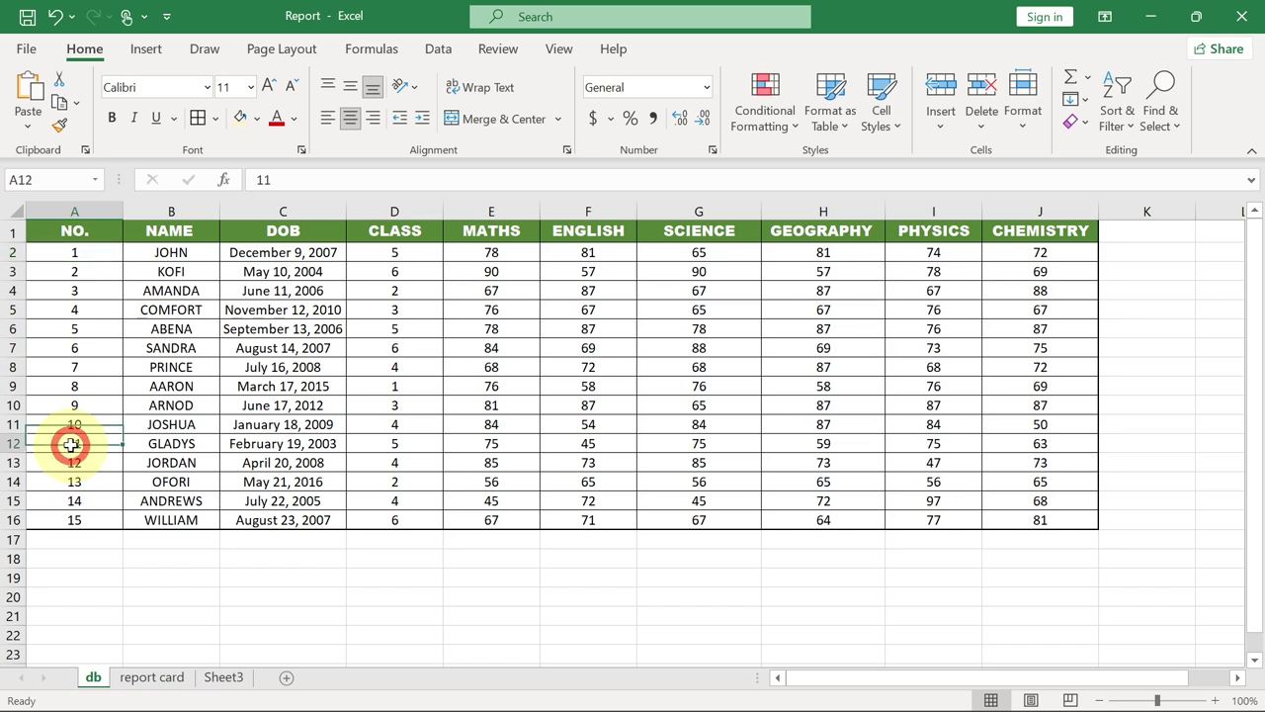
left_click(166, 443)
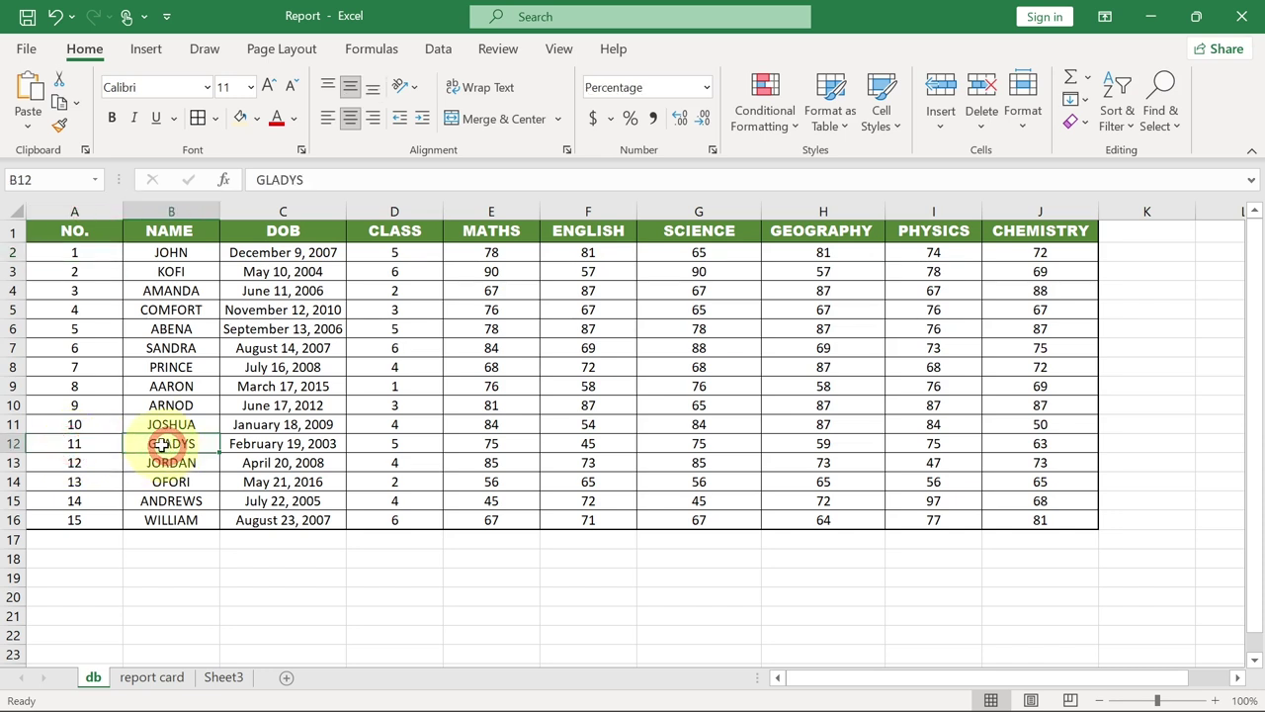
left_click(384, 445)
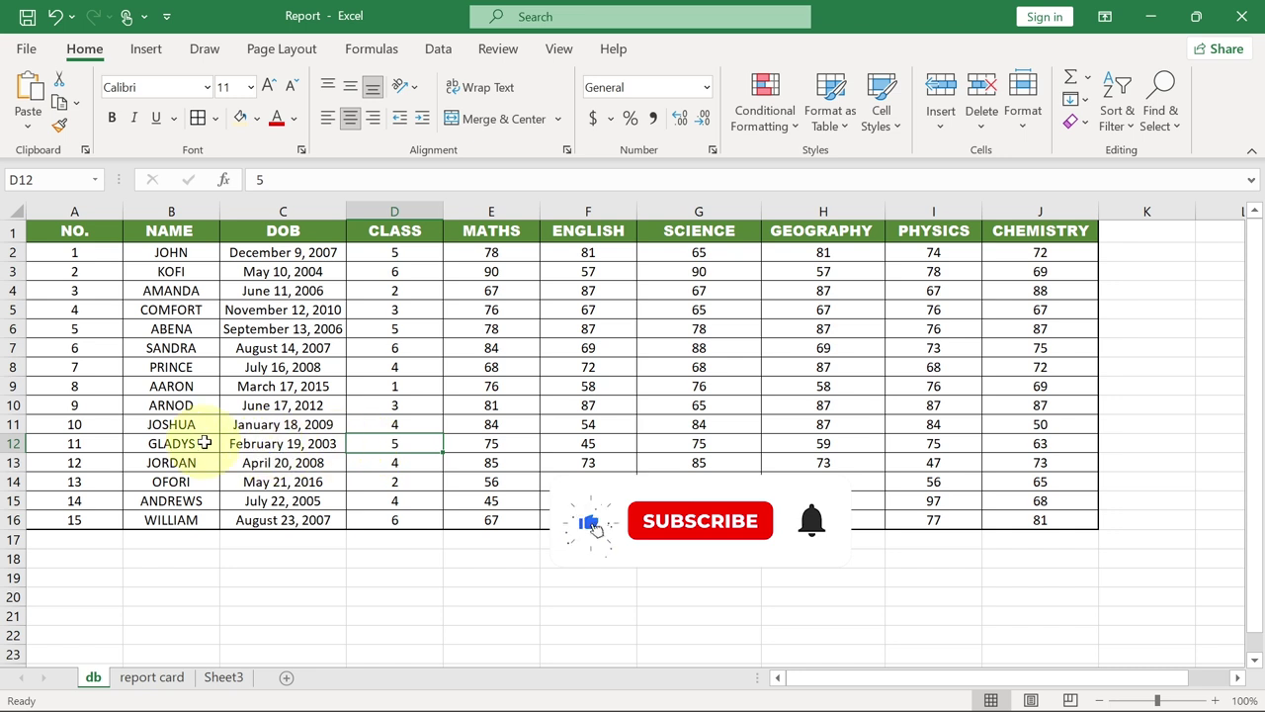
left_click(74, 444)
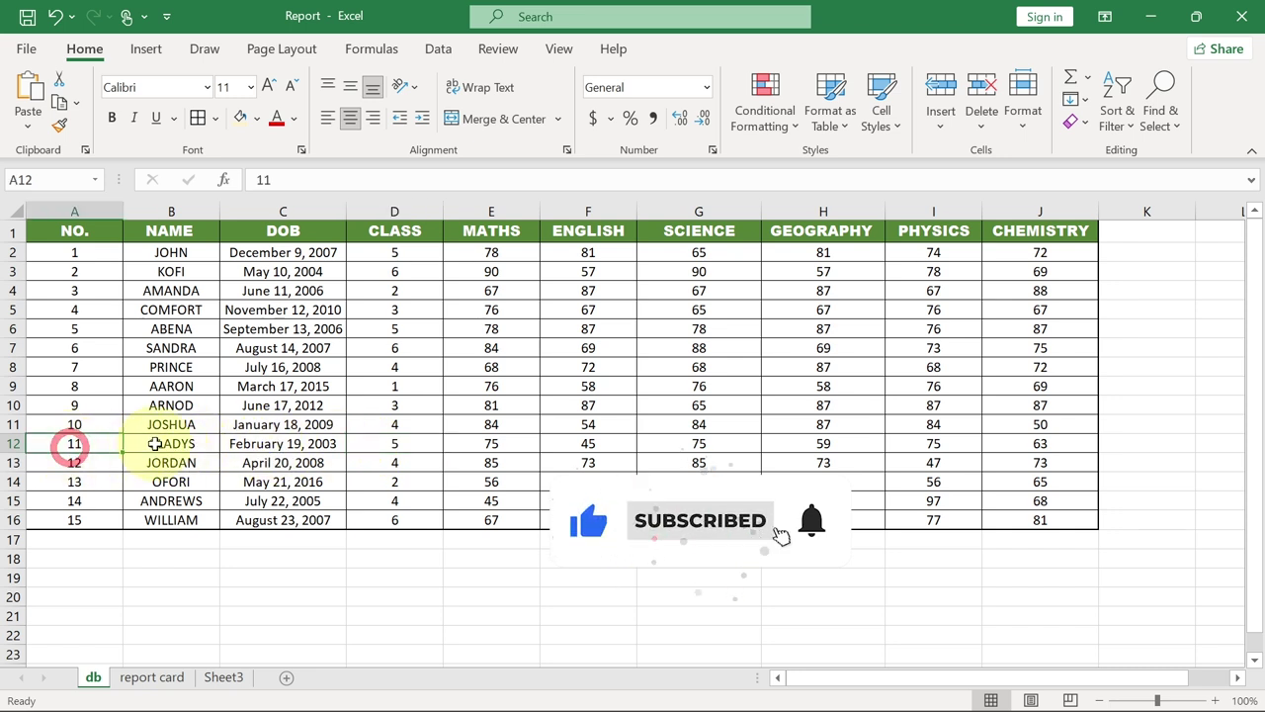
left_click(152, 444)
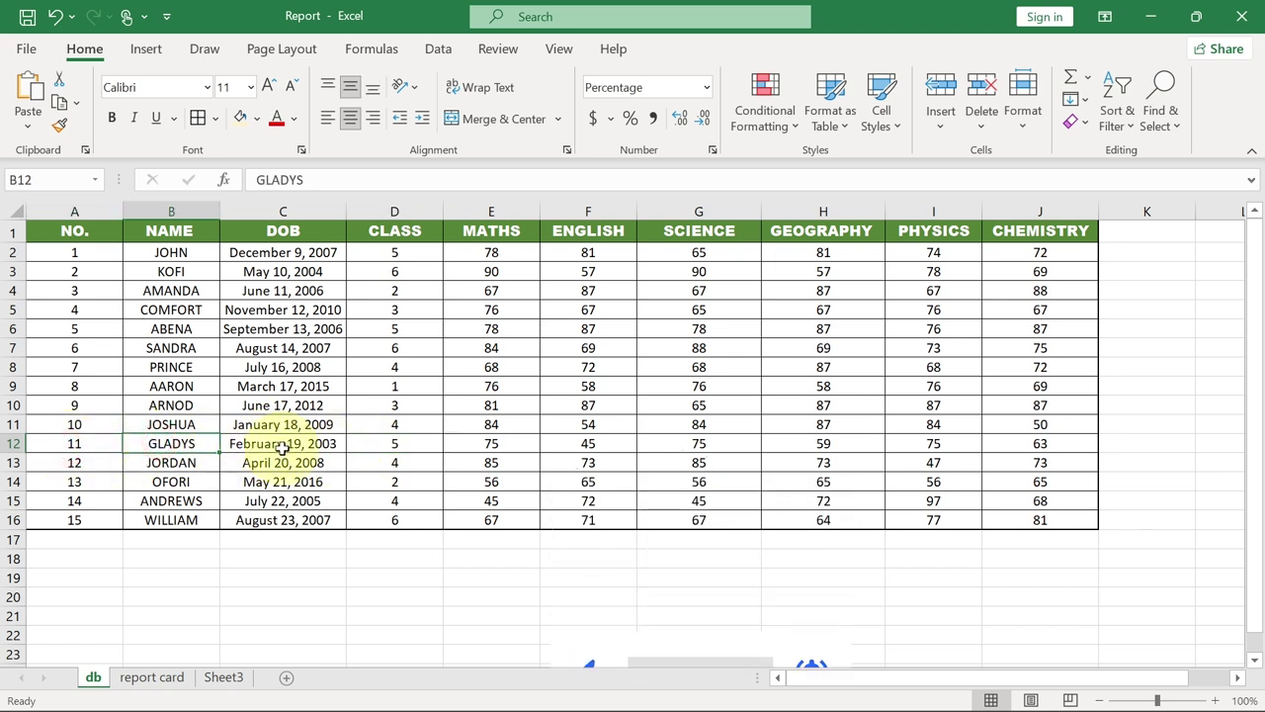
left_click(223, 678)
left_click(277, 455)
left_click(282, 429)
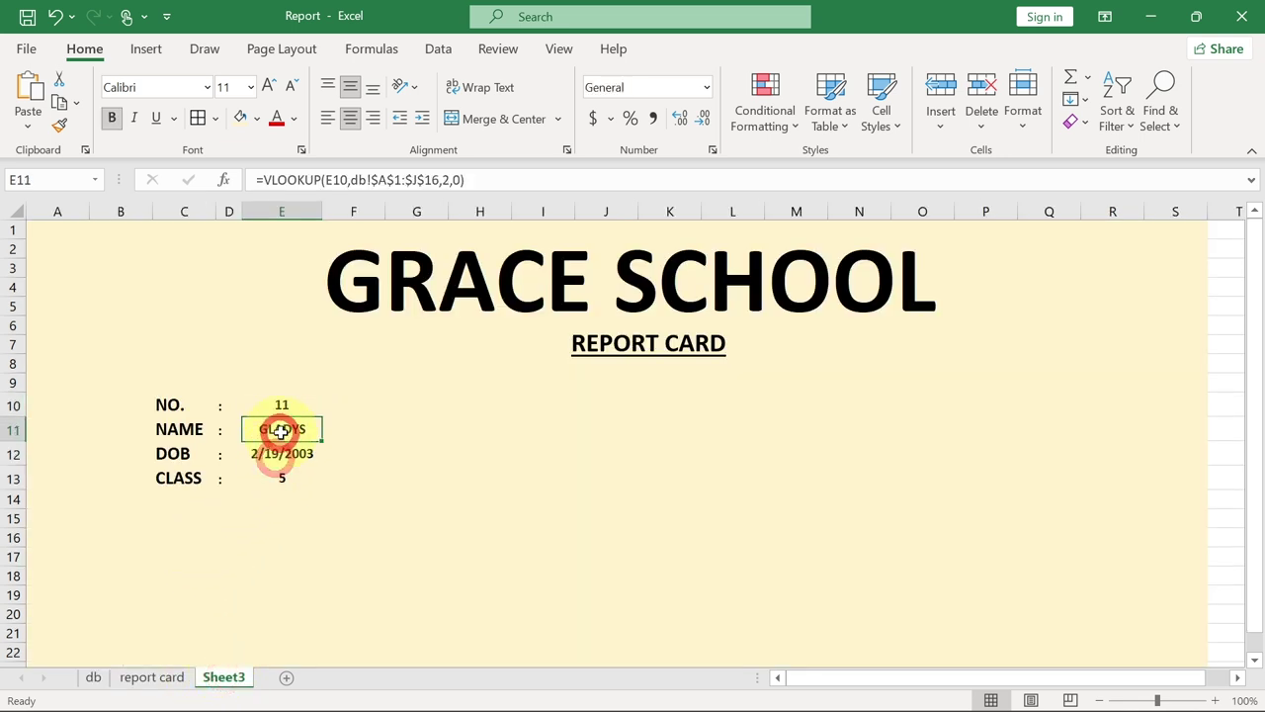
Step: Test the lookups by choosing student number 12 and then 14 from the dropdown list in E10
left_click(281, 404)
left_click(329, 407)
left_click(277, 479)
left_click(330, 407)
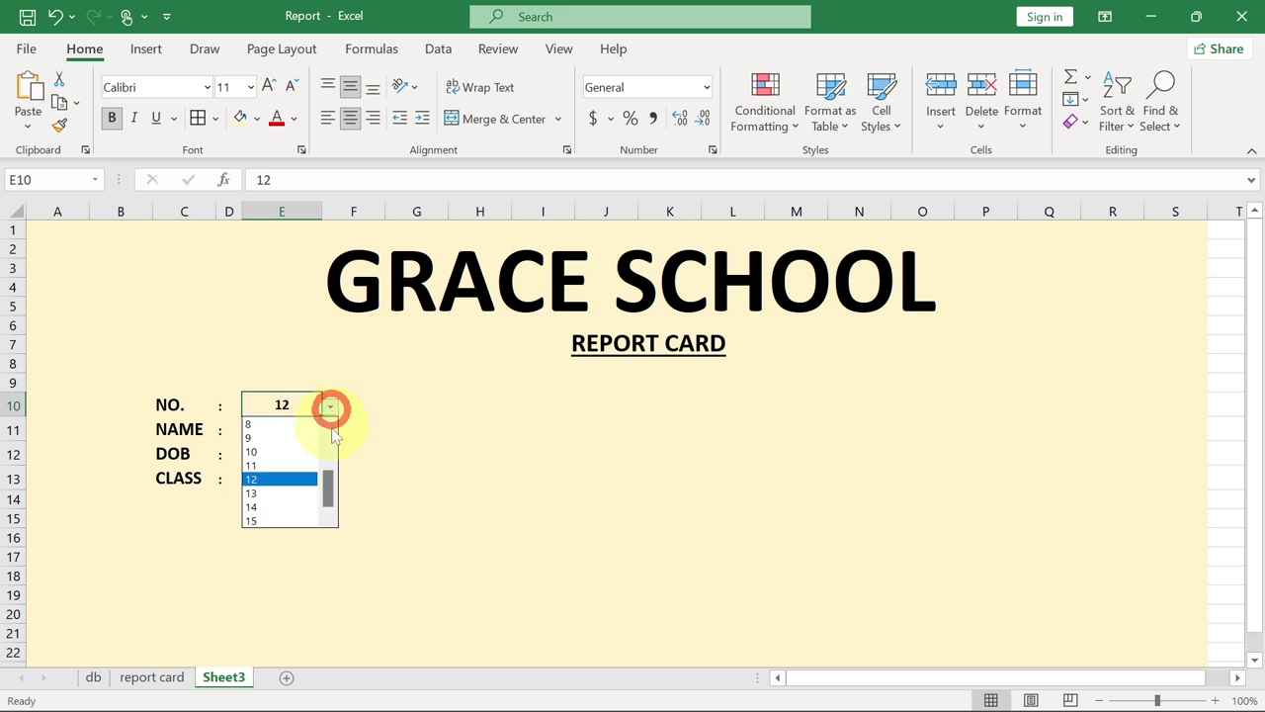
left_click(282, 506)
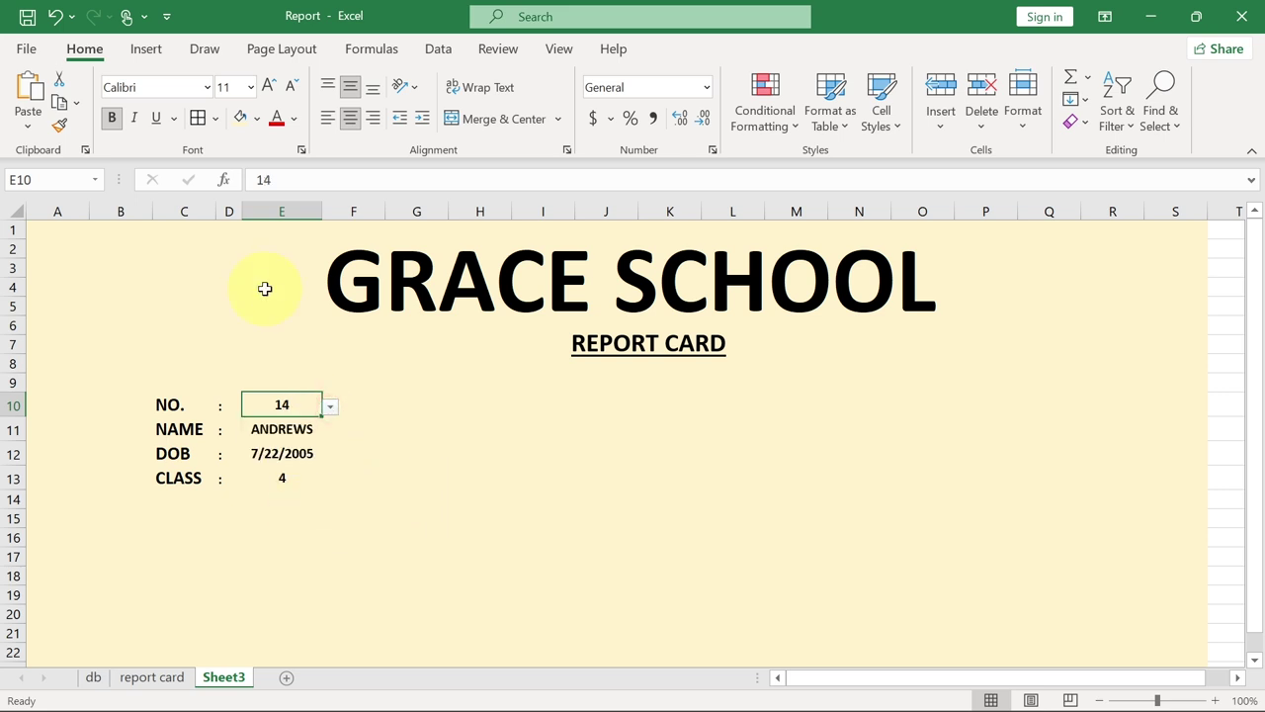
Step: Review the marks table on the report card sheet and copy the subject headings MATHS to CHEMISTRY in E1:J1 of the db sheet
left_click(139, 677)
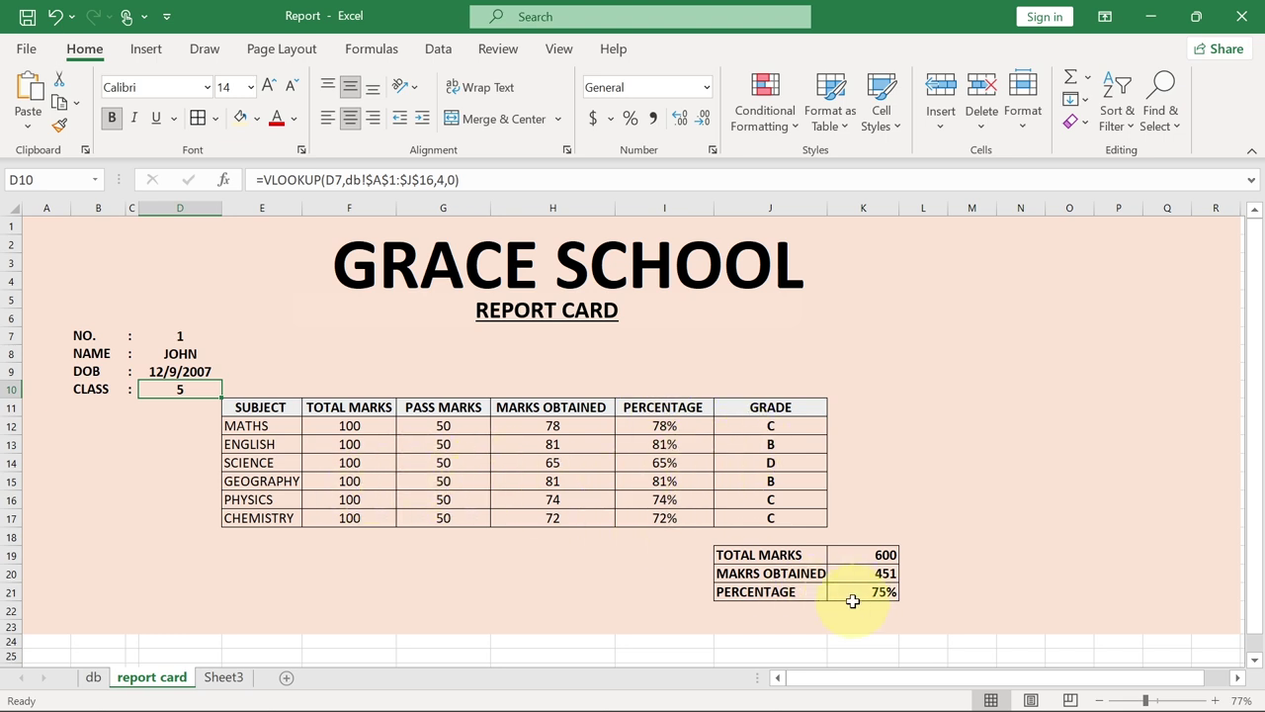
left_click(166, 675)
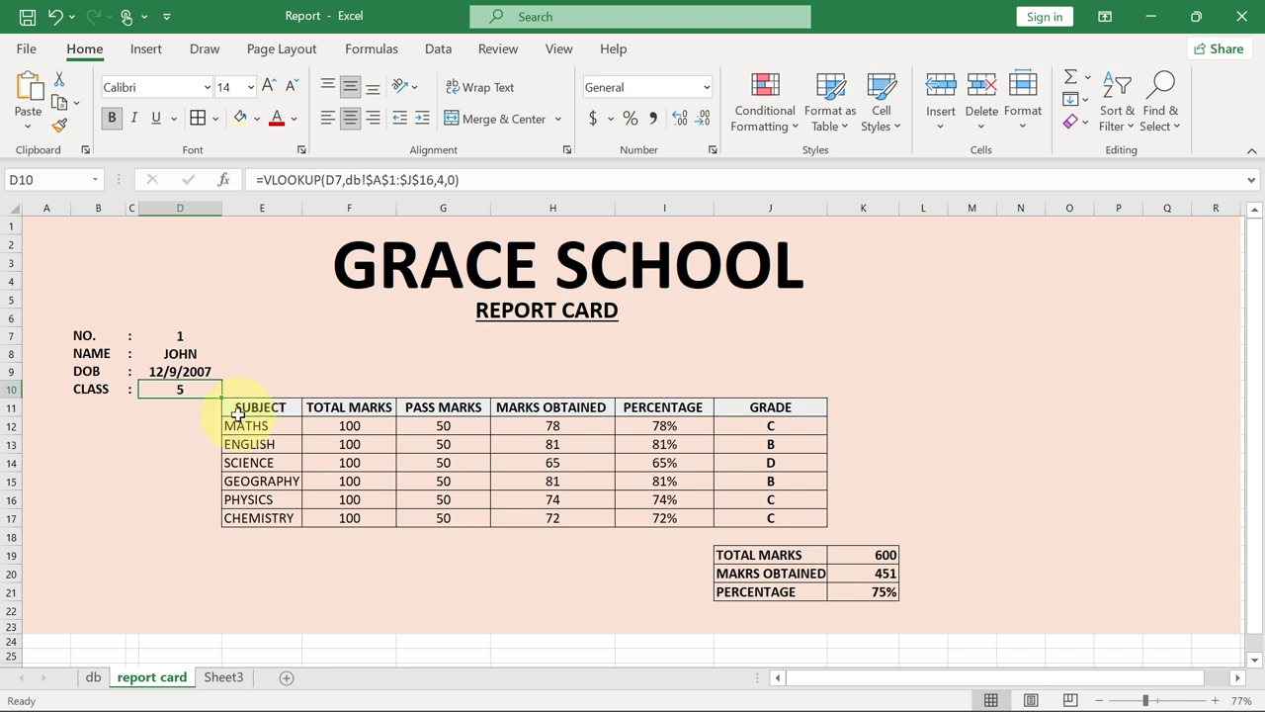
left_click(223, 678)
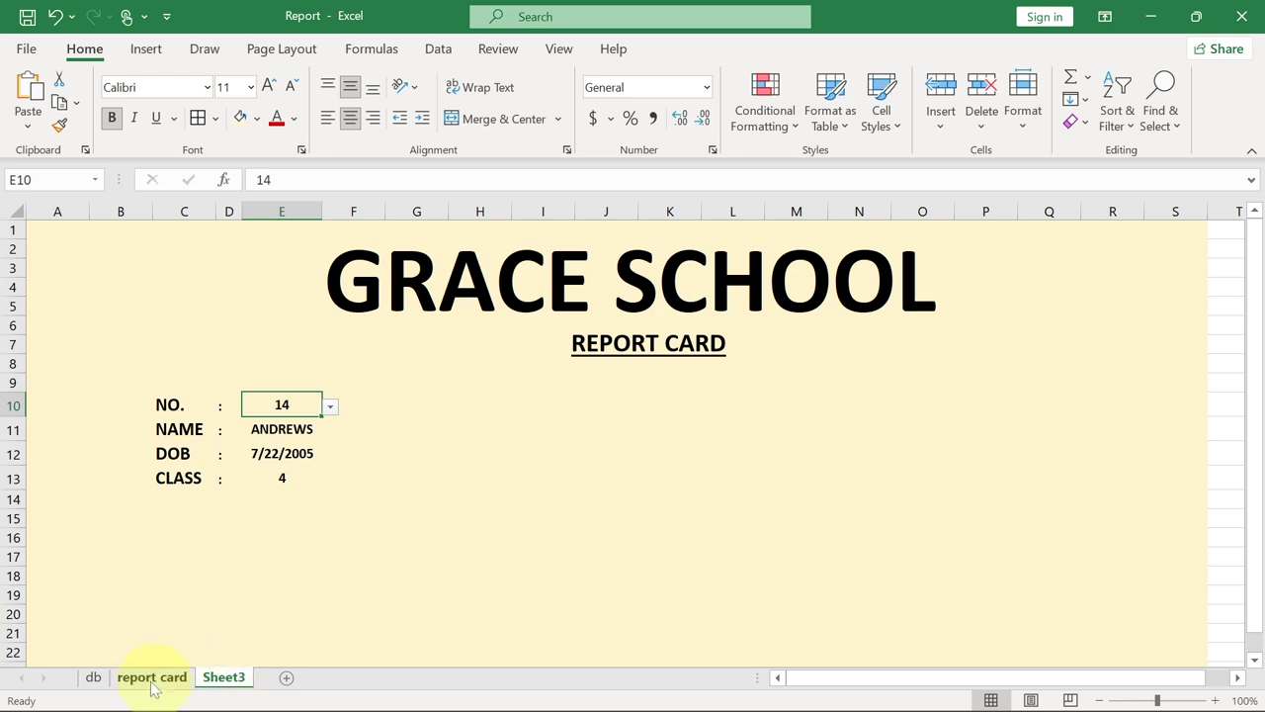
left_click(94, 678)
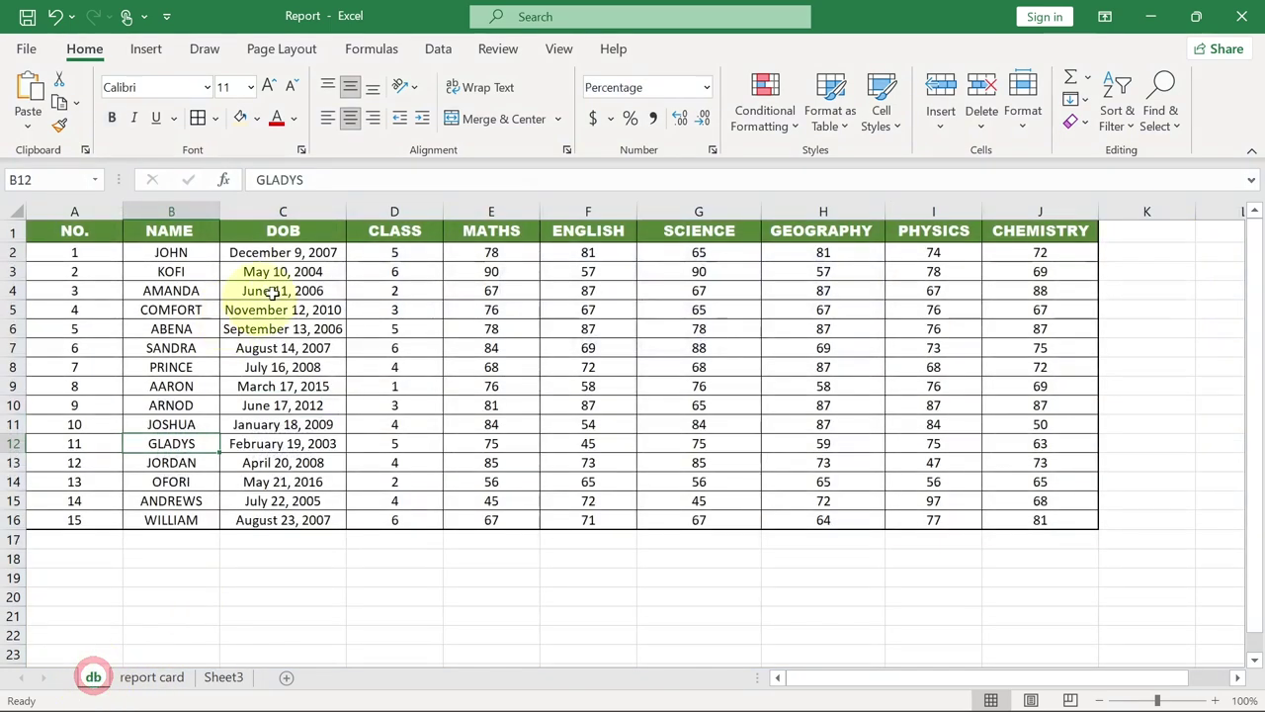
left_click_drag(462, 235, 1039, 229)
key("ctrl+c")
right_click(1030, 236)
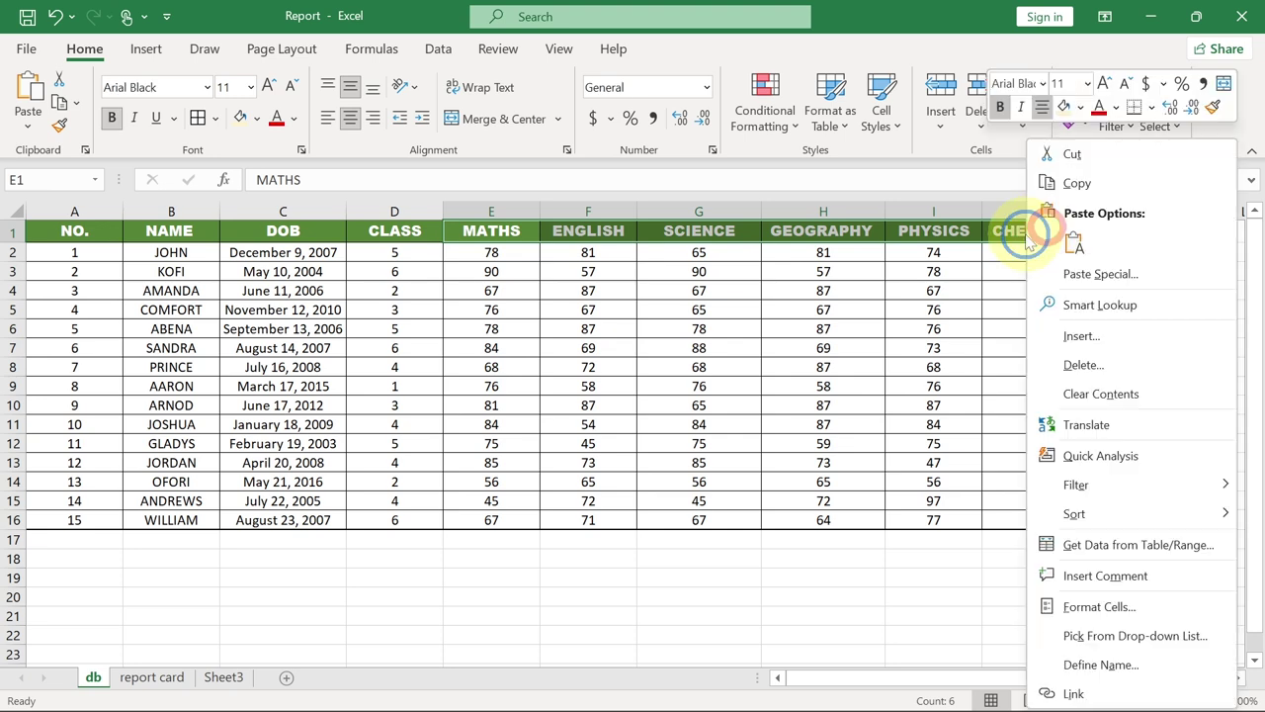
left_click(1084, 184)
Step: Paste the copied subject headings on Sheet3 starting at G14 as transposed values
left_click(223, 677)
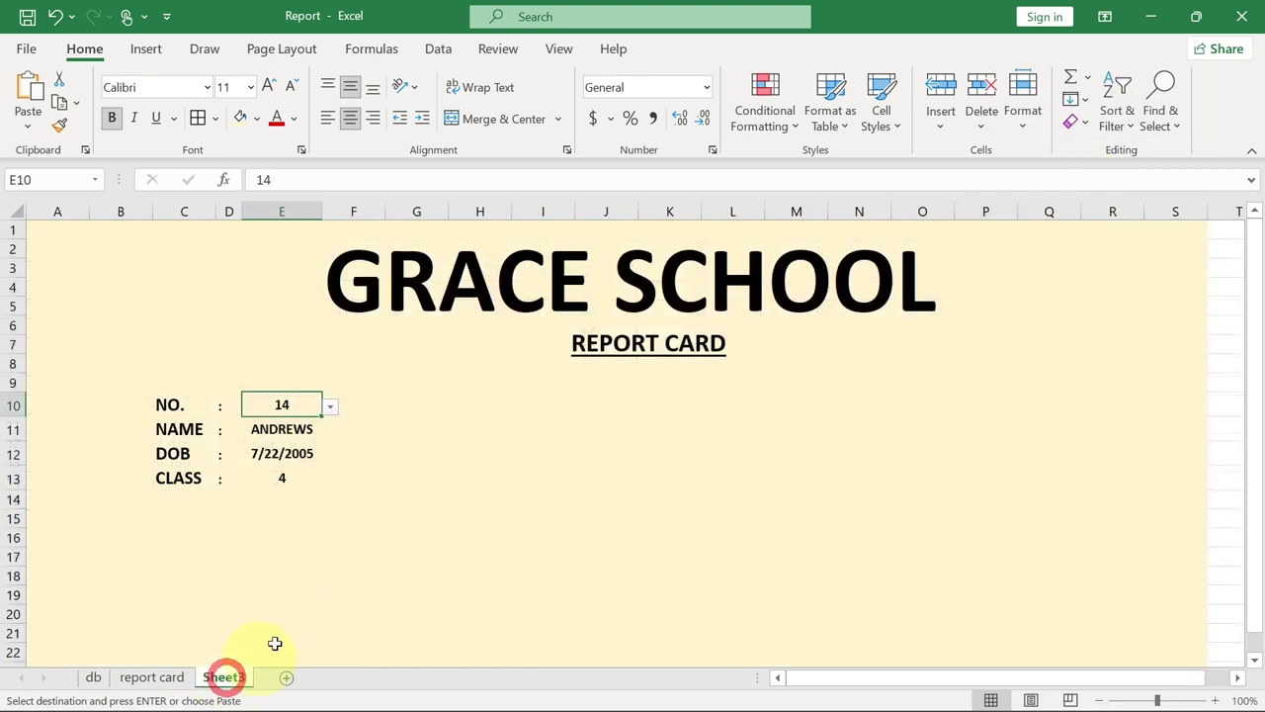
left_click(416, 495)
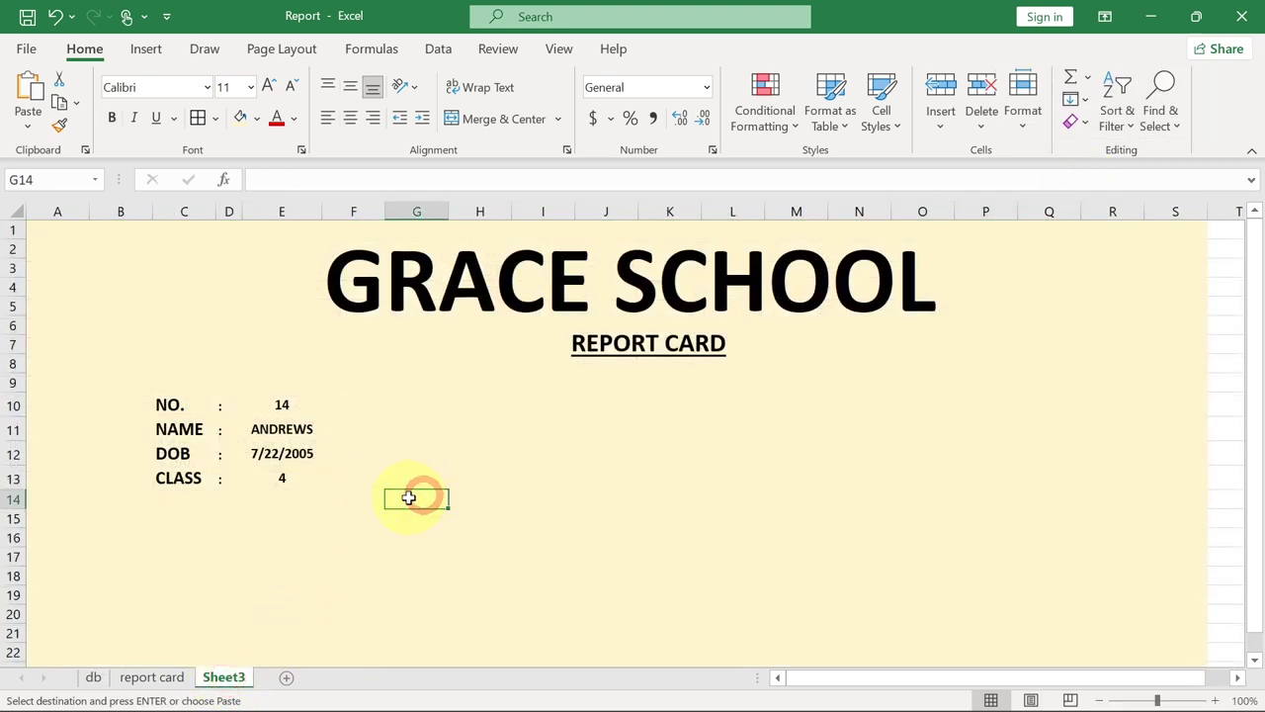
right_click(408, 497)
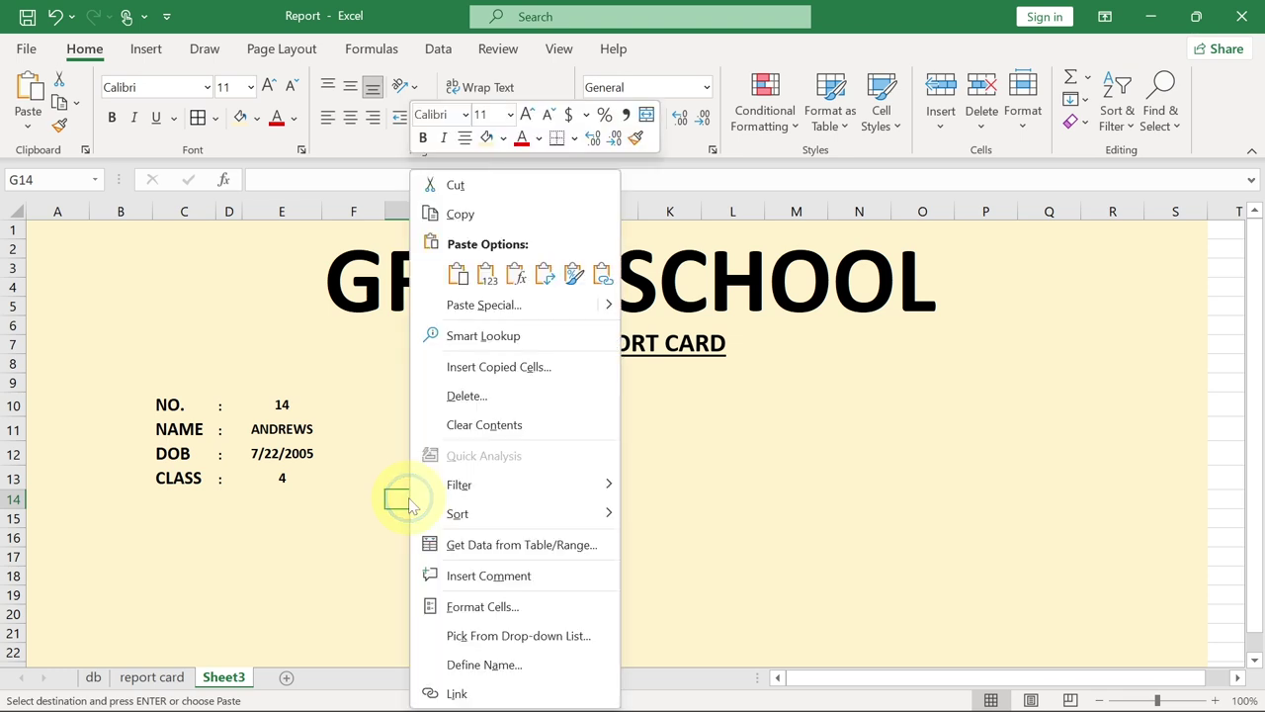
left_click(483, 304)
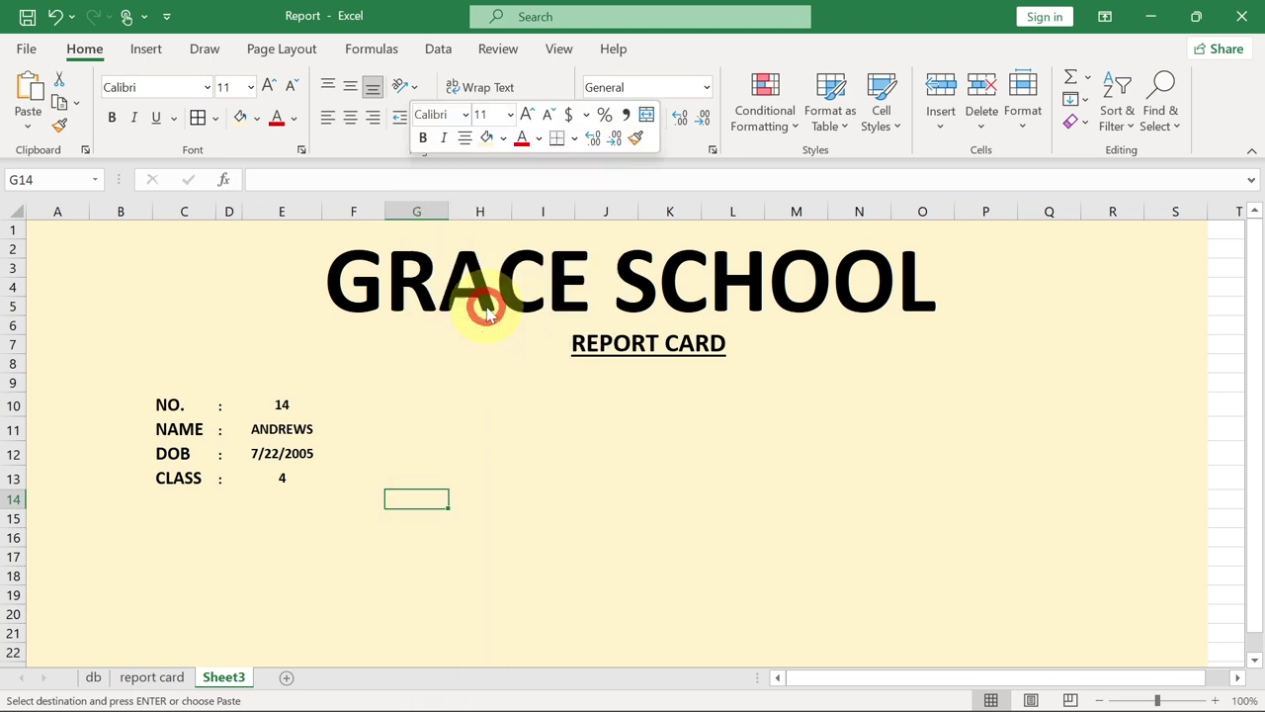
left_click(348, 226)
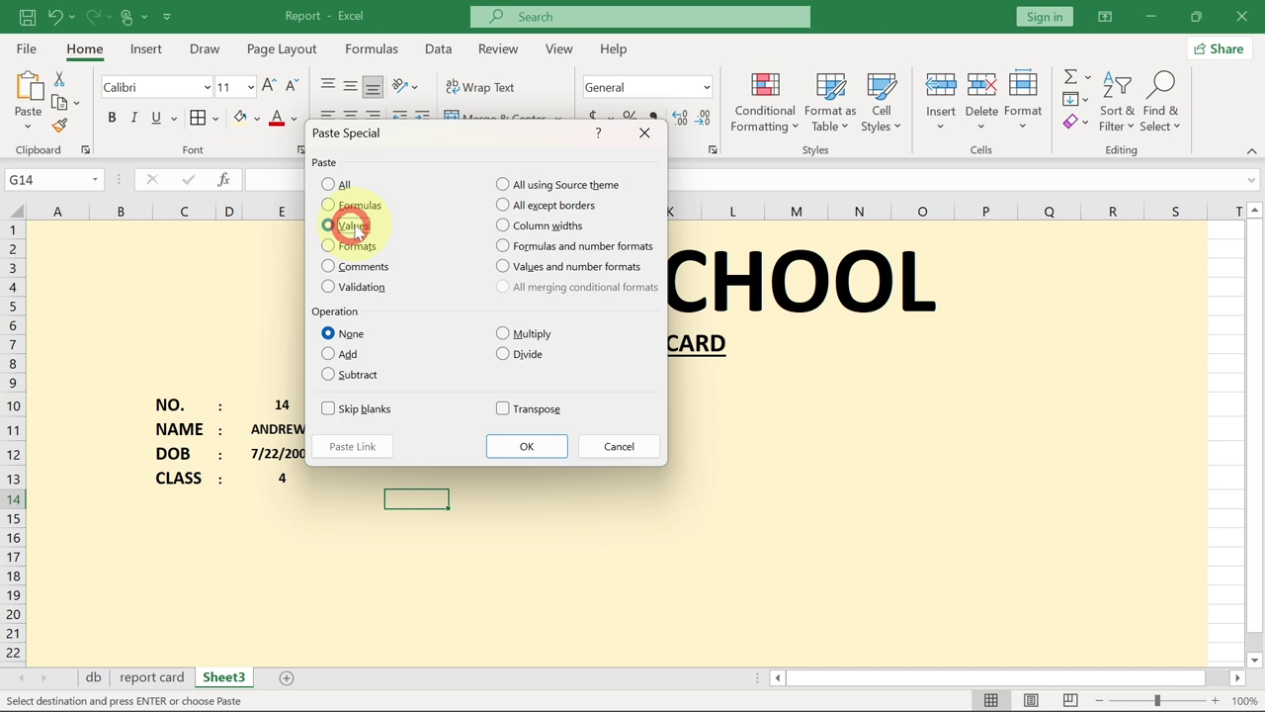
left_click(502, 409)
left_click(521, 443)
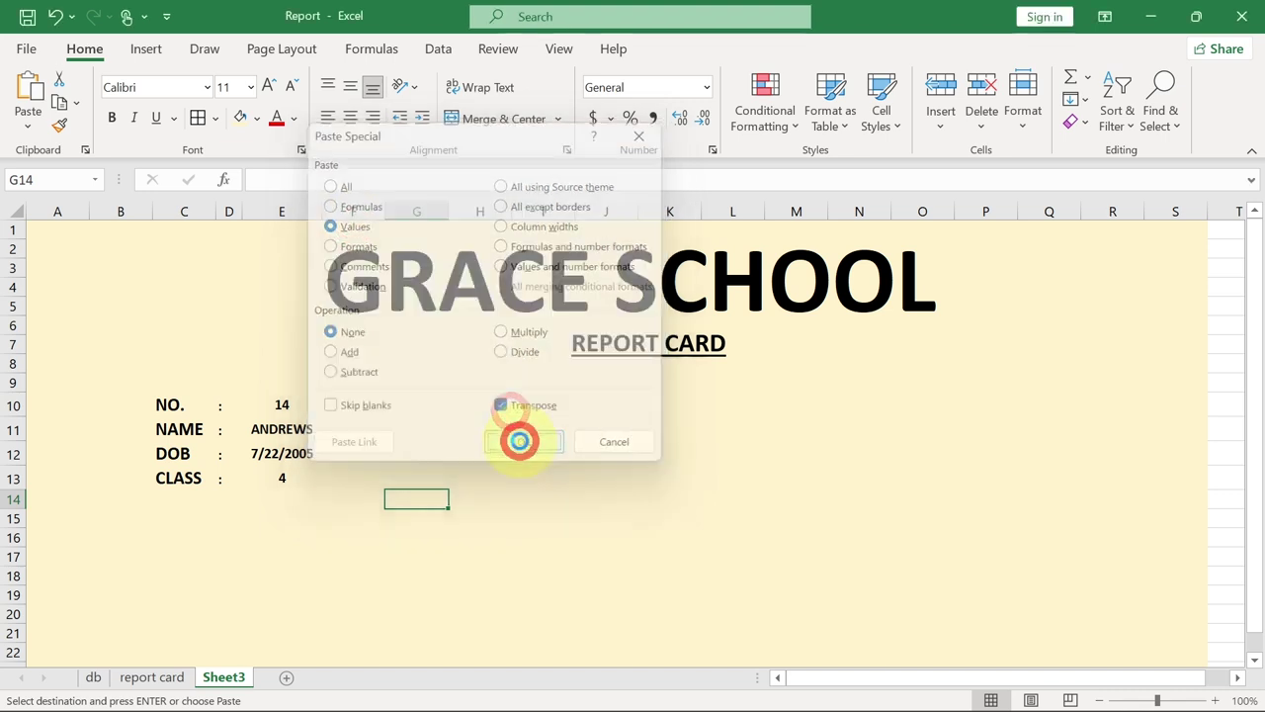
left_click(515, 536)
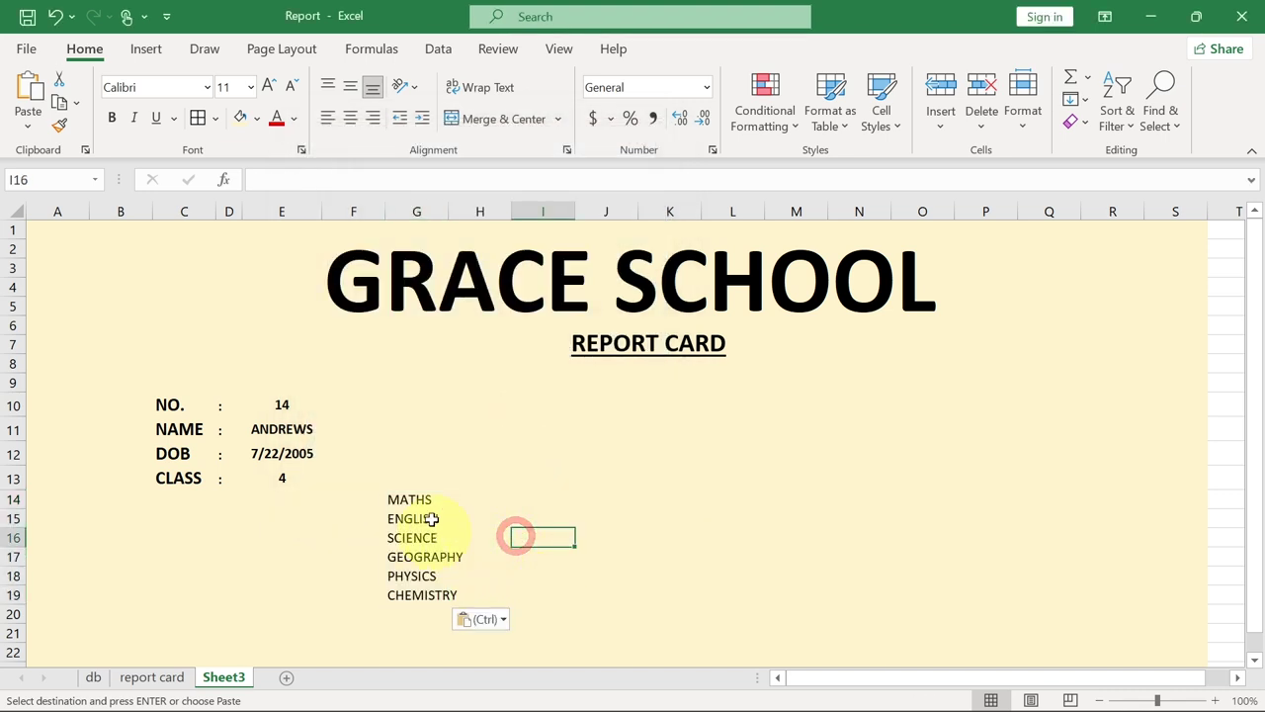
Step: Widen column G to fit the subject names and enter the heading SUBJECT in G13
left_click(425, 342)
key("ctrl+space")
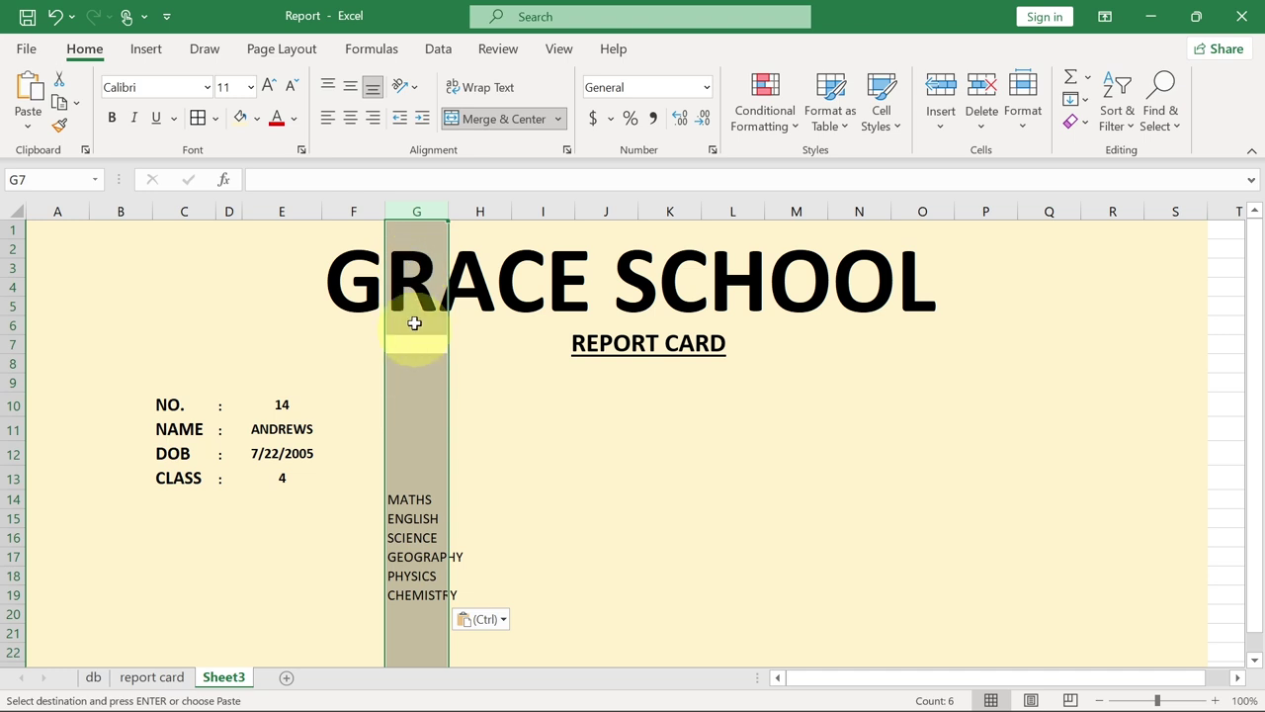
left_click_drag(446, 211, 488, 211)
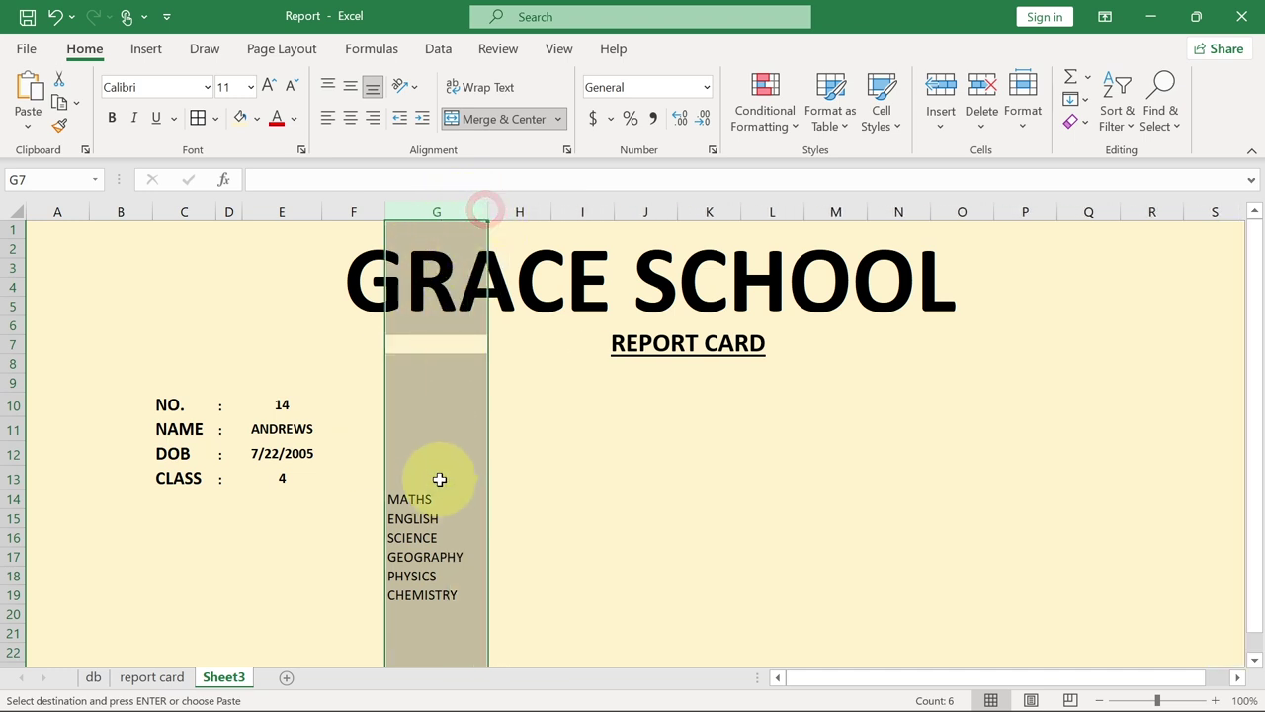
left_click(436, 479)
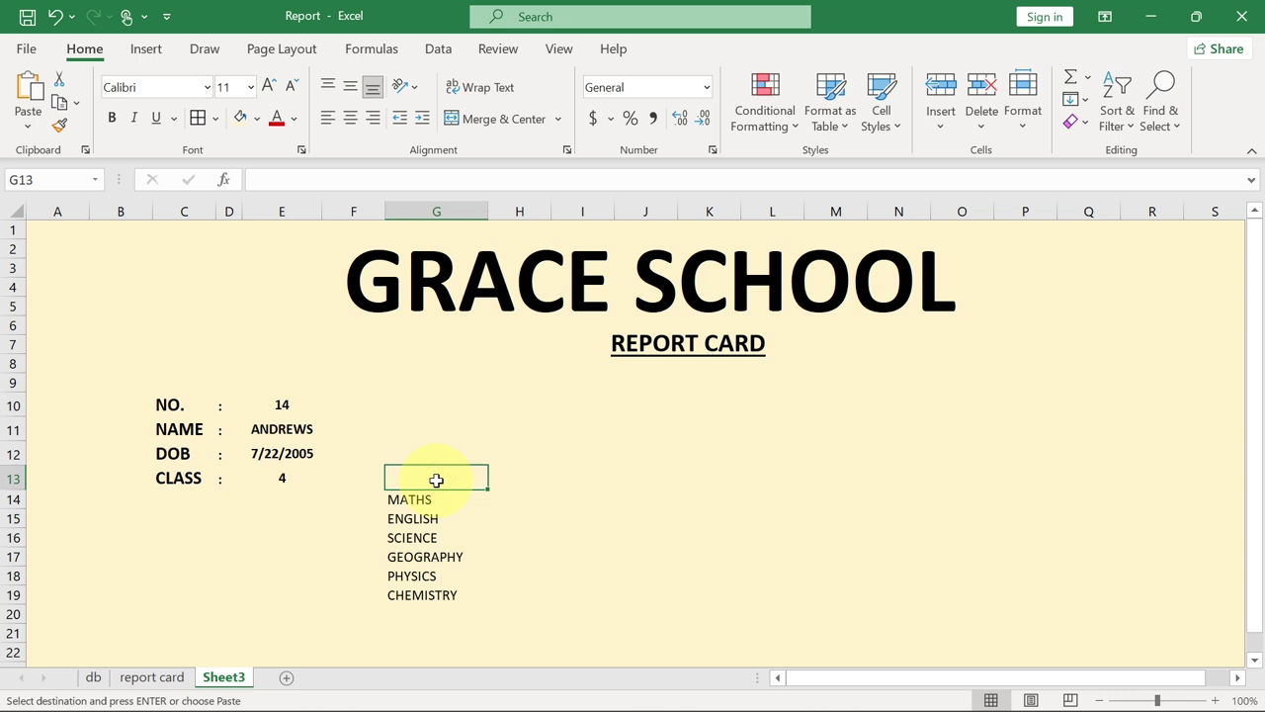
type("SUBJ")
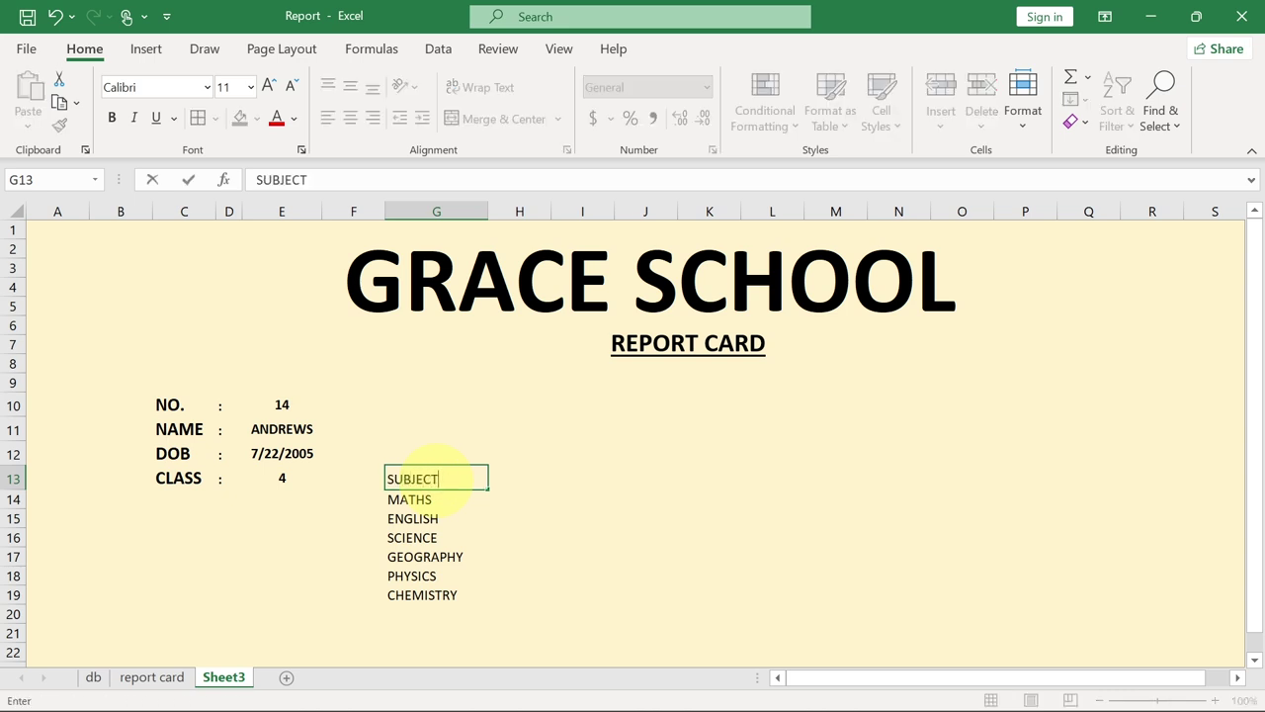
type("ECT")
key("Tab")
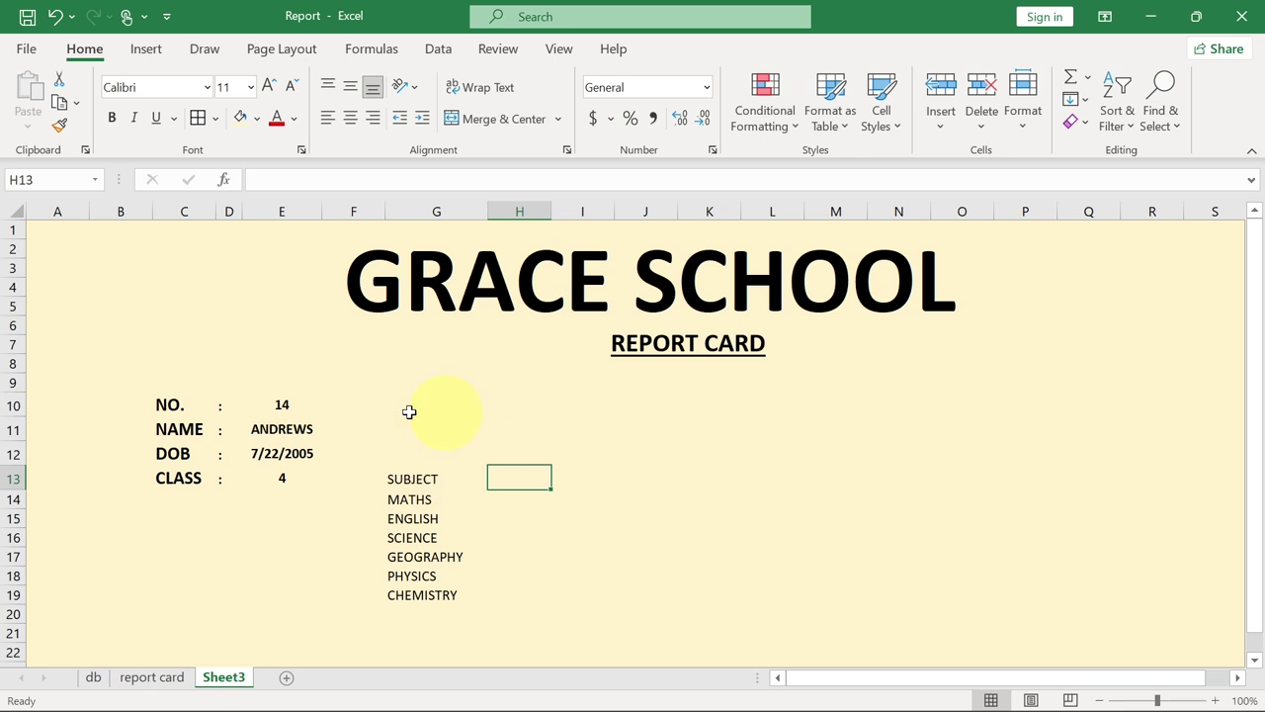
Step: Enter the headings TOTAL MARKS, PASS MARKS, MARKS OBTAINED, PERCENTAGE and GRADE in H13:L13 of Sheet3, following the report card sheet
left_click(152, 678)
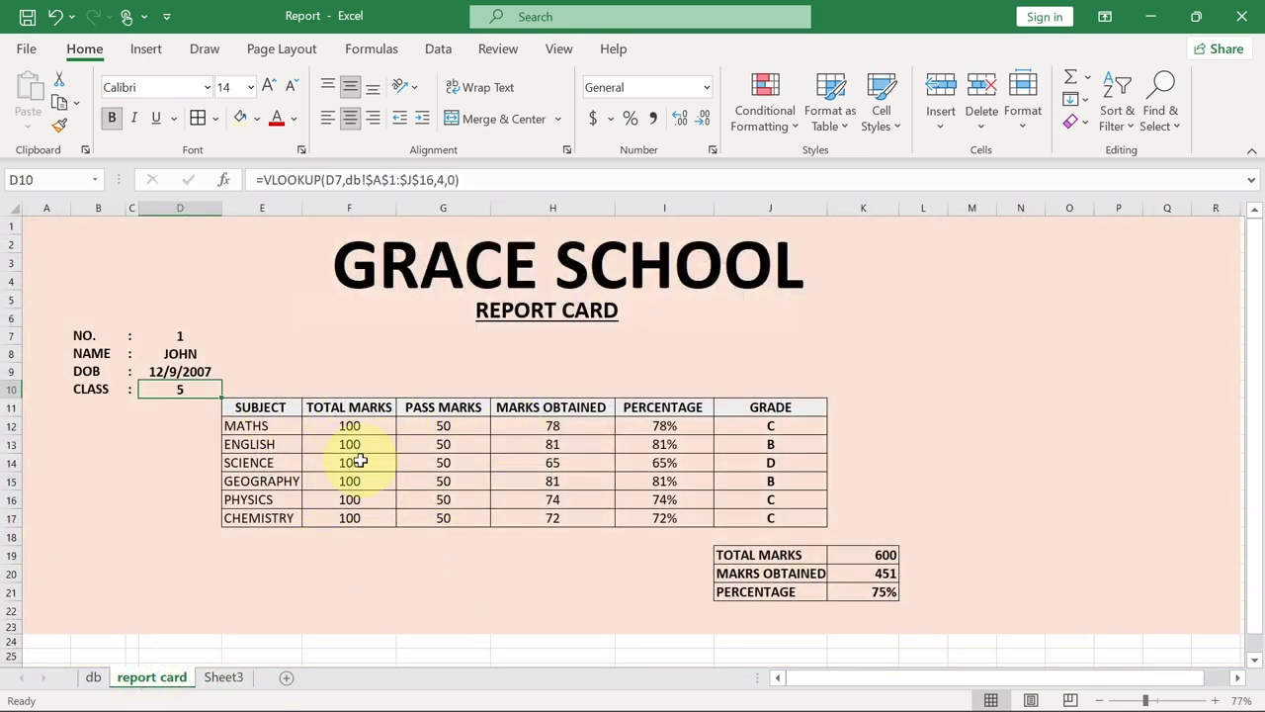
left_click(218, 680)
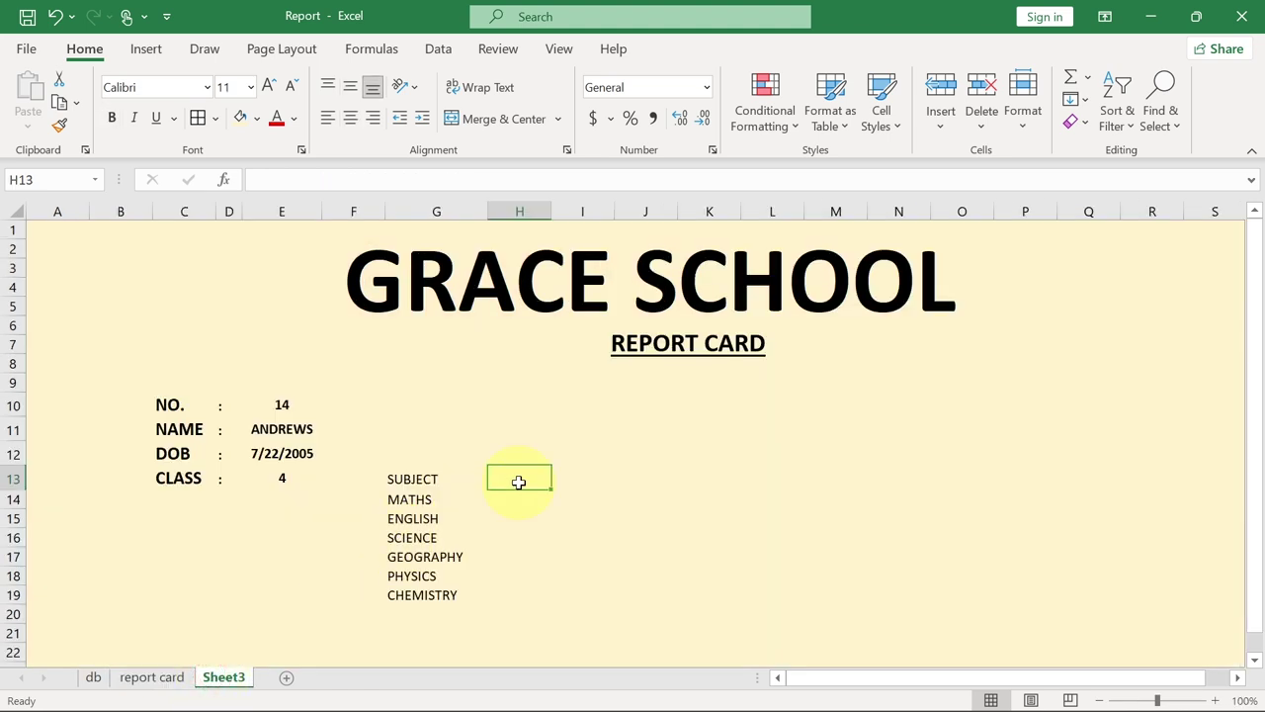
type("TOTAL MARKS")
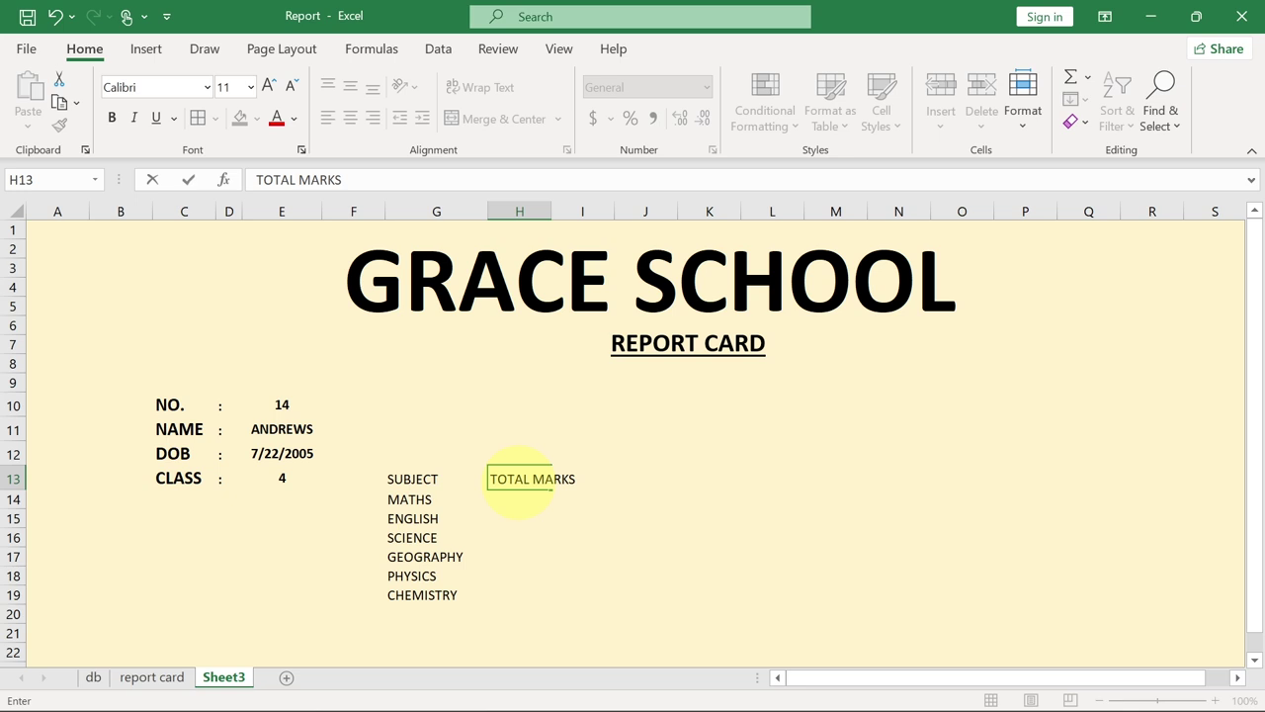
key("Tab")
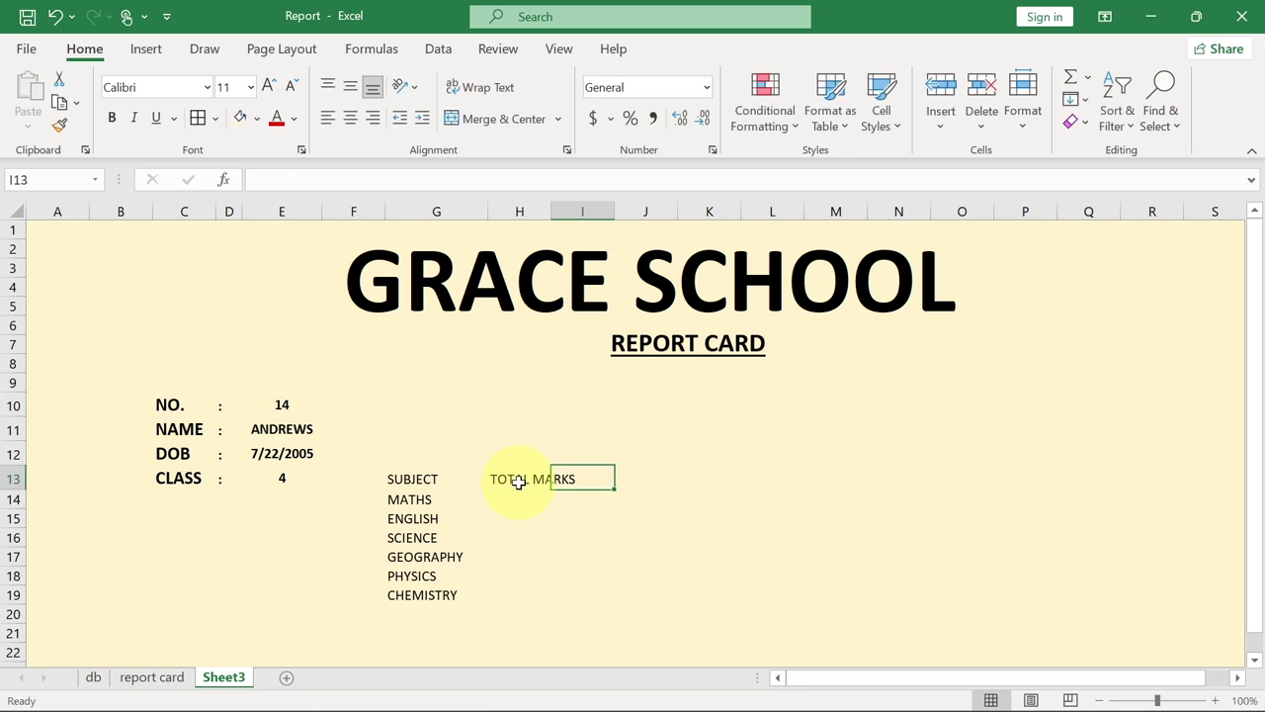
type("PASS MARKS")
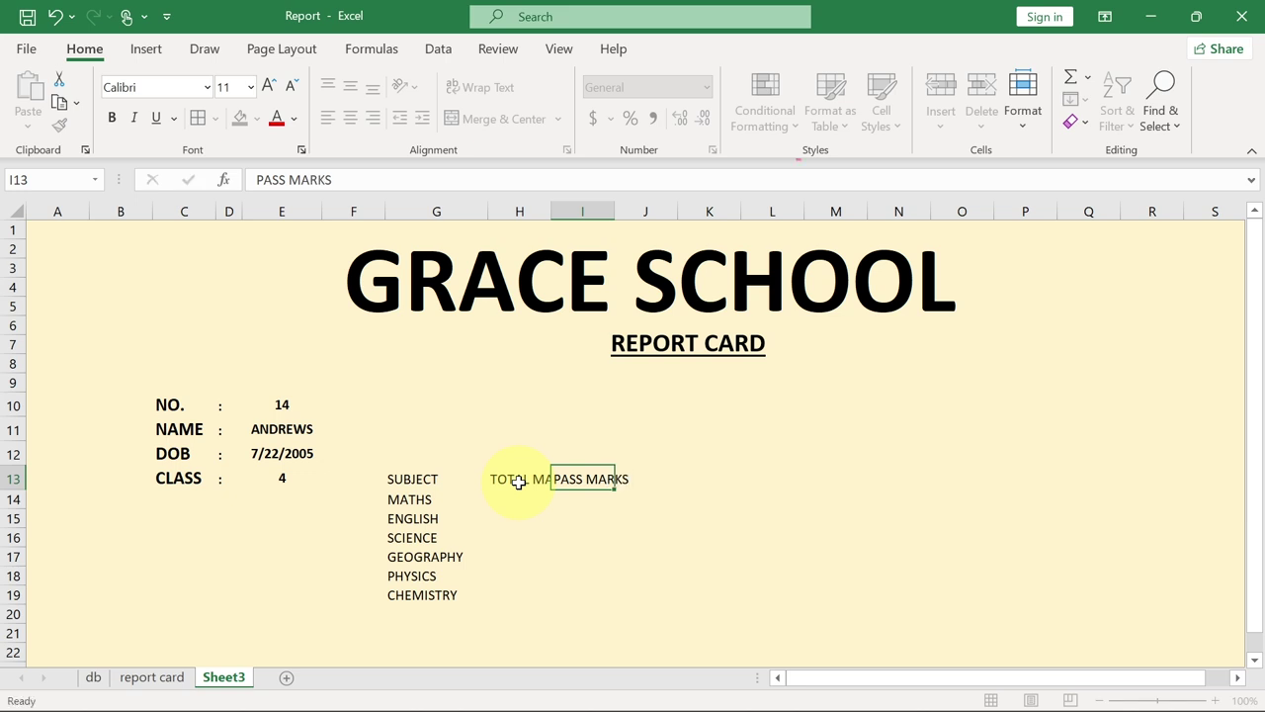
key("Tab")
type("MARK")
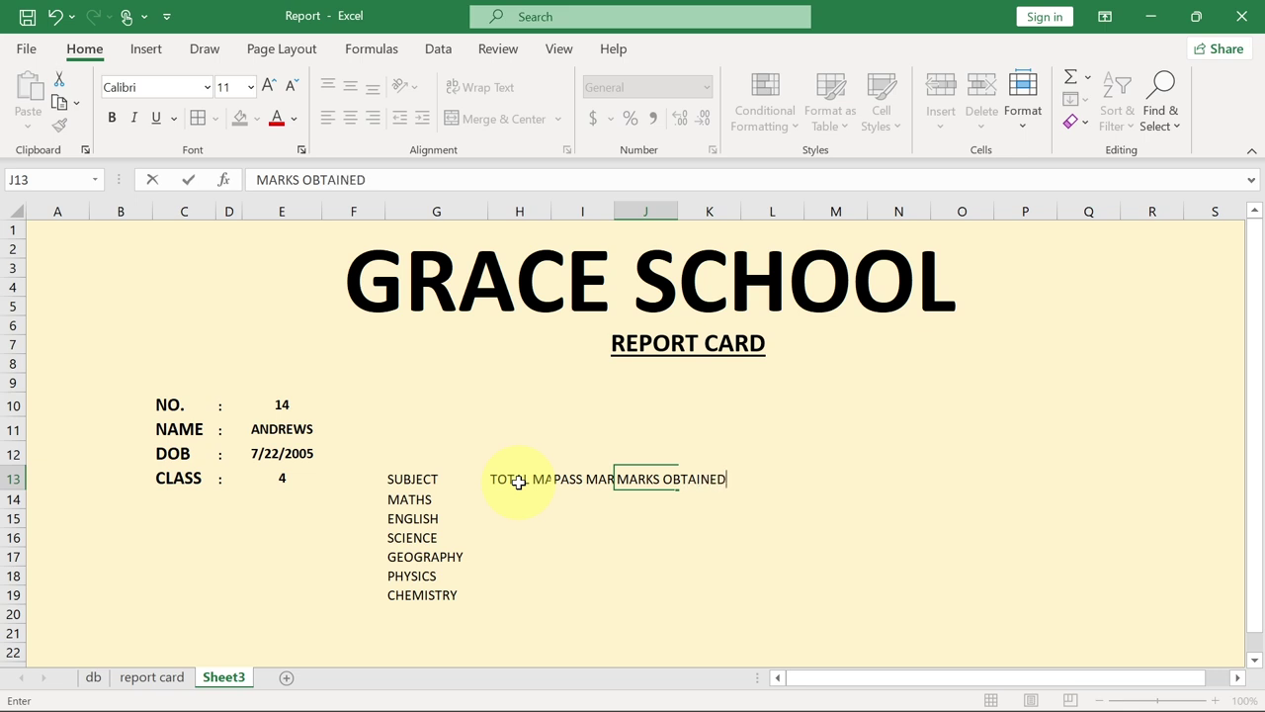
key("Tab")
type("P")
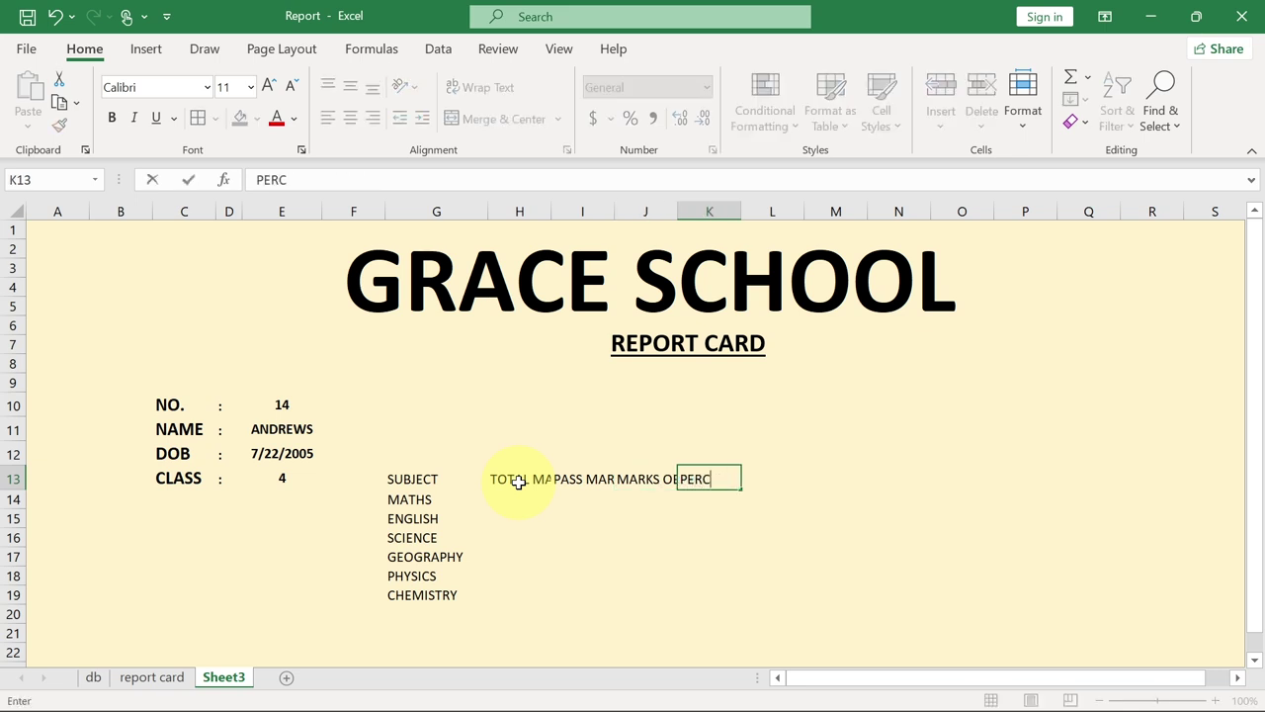
type("ERCENTAGE")
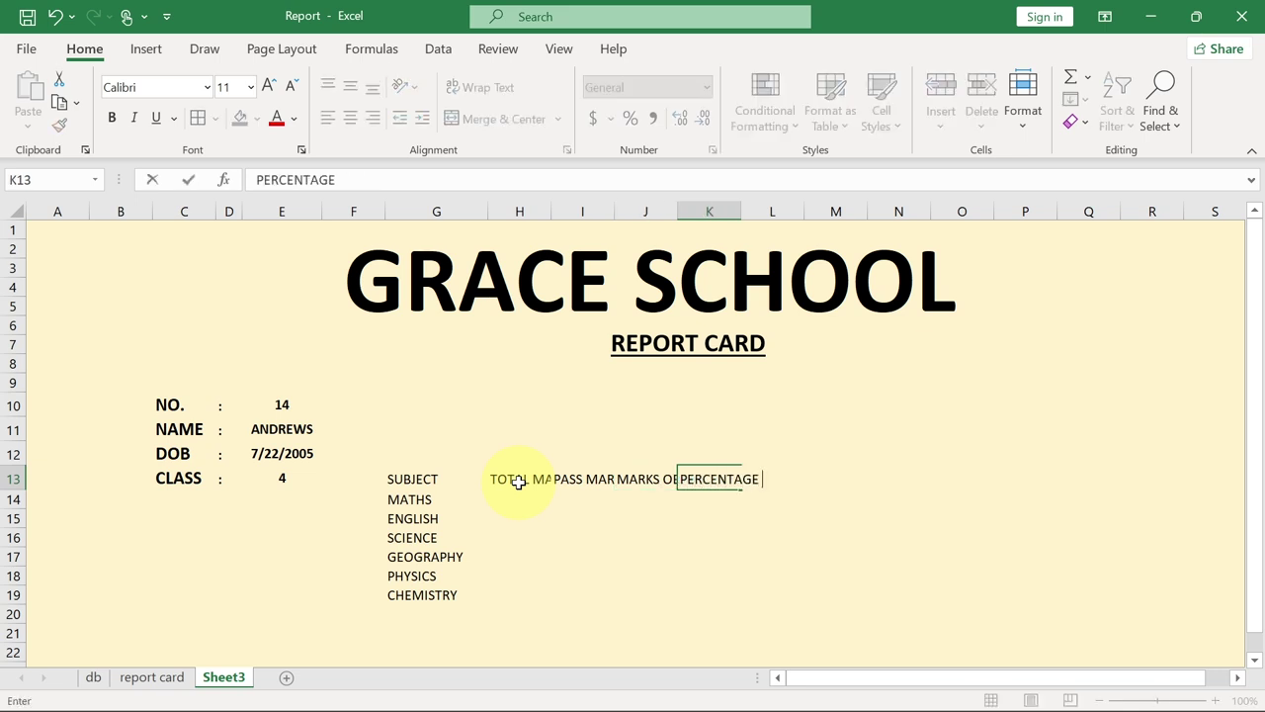
key("Tab")
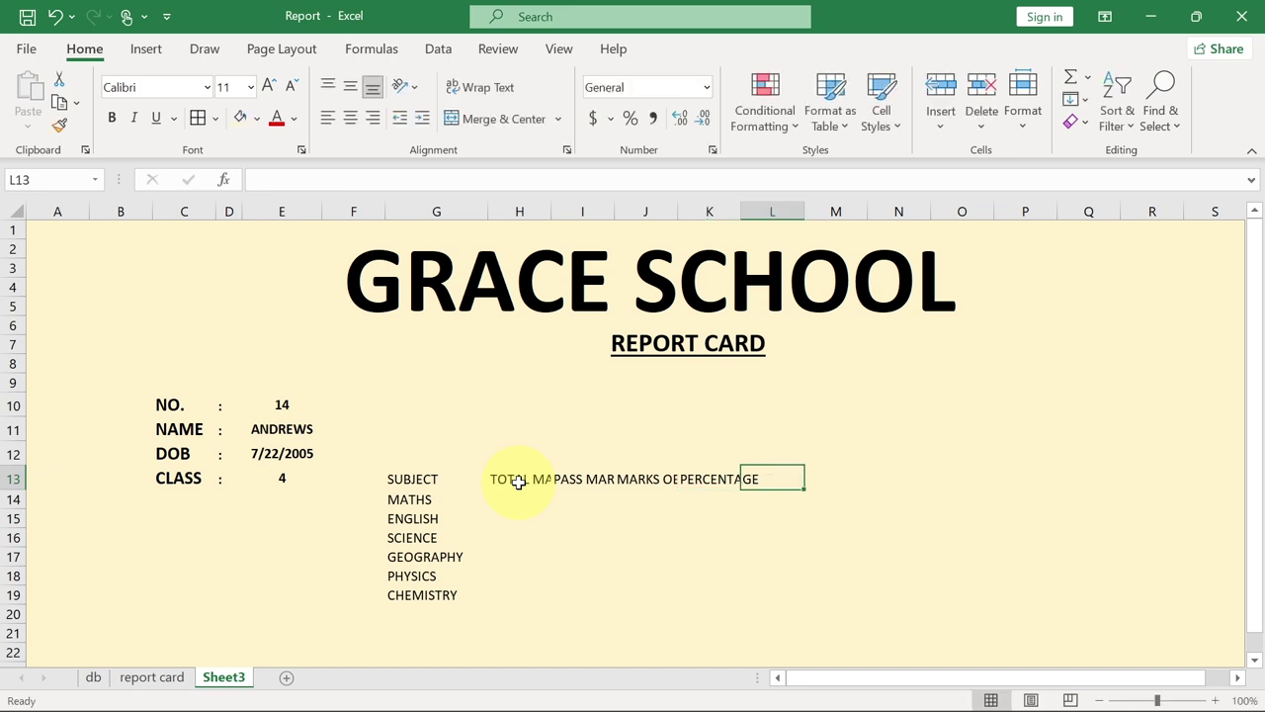
type("GRADE")
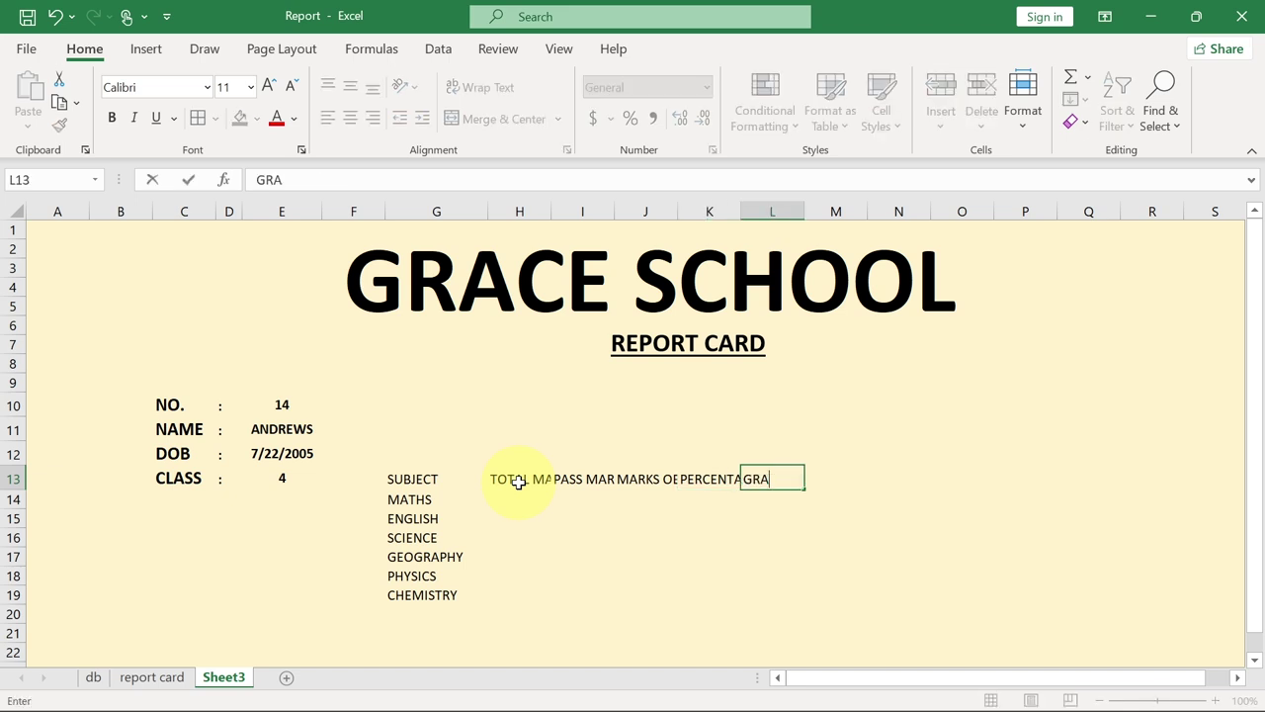
Step: Widen columns H to K so the marks table headings in row 13 fit
left_click(515, 210)
left_click_drag(550, 210, 962, 217)
left_click(636, 210)
left_click(753, 211)
left_click(885, 210)
Step: Make the table headings in G13:L13 bold and give them a light grey fill
left_click(465, 481)
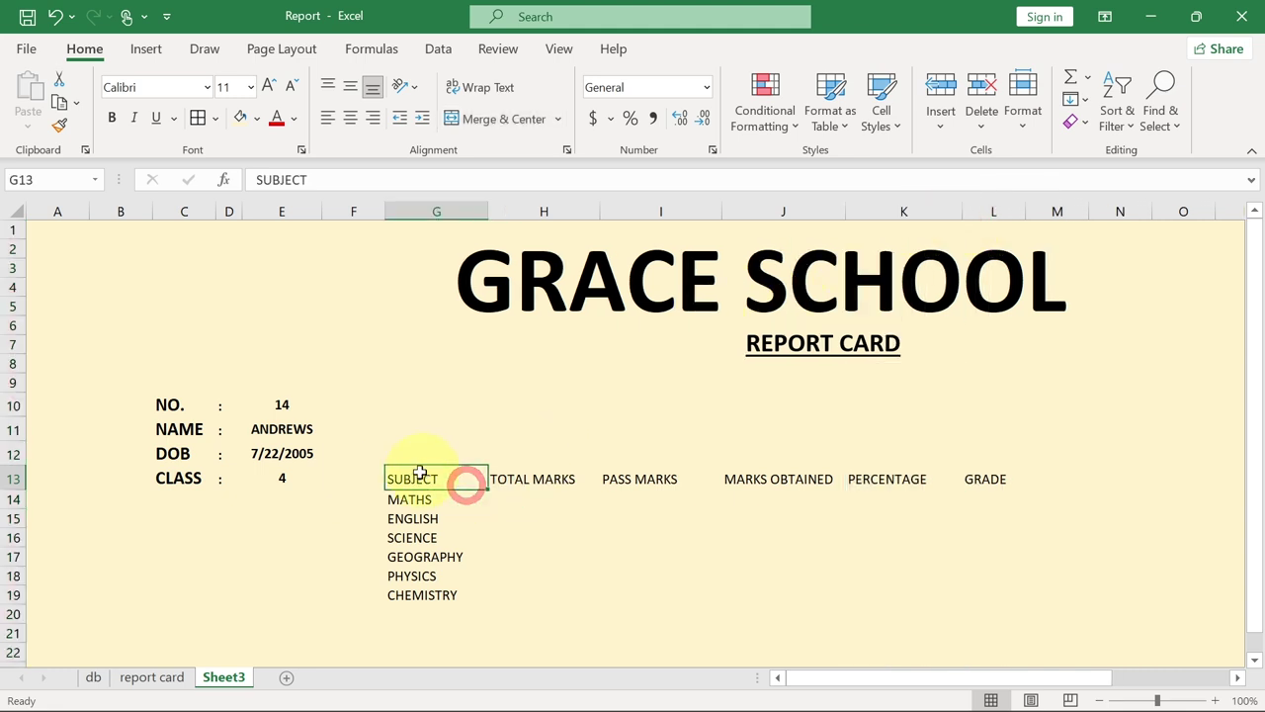
left_click_drag(409, 480, 977, 470)
left_click(112, 118)
left_click(256, 117)
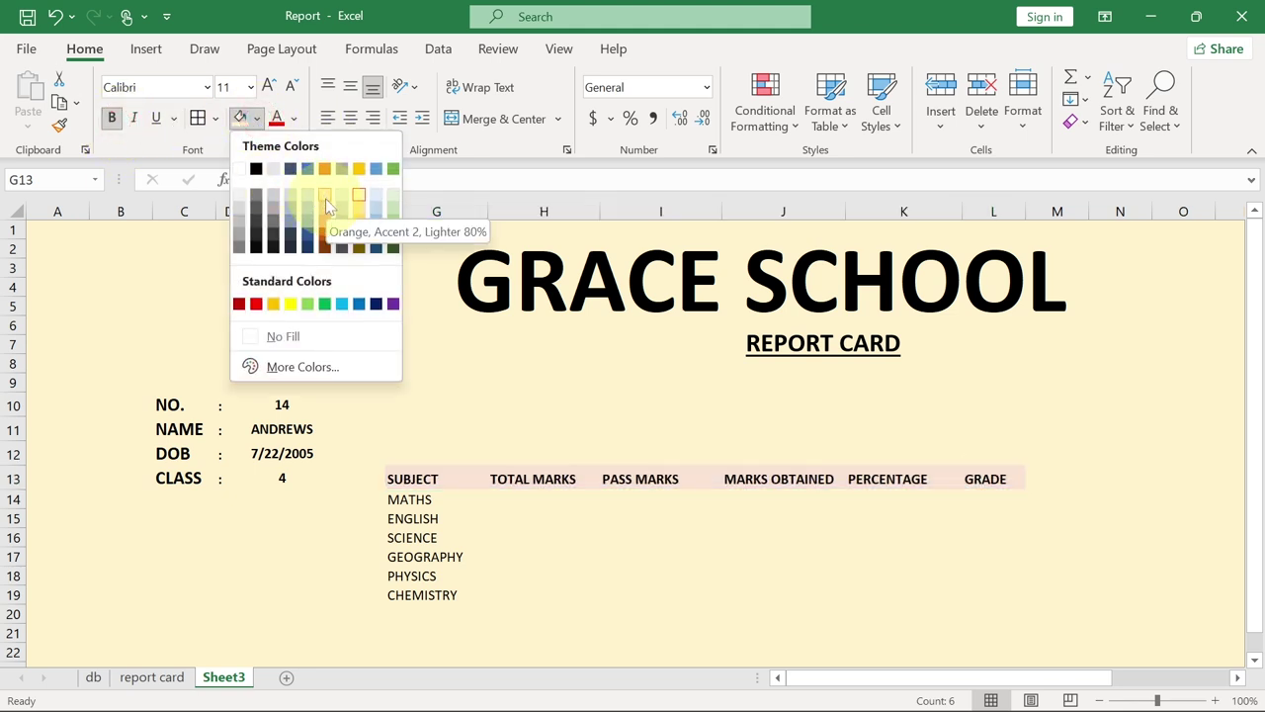
left_click(340, 201)
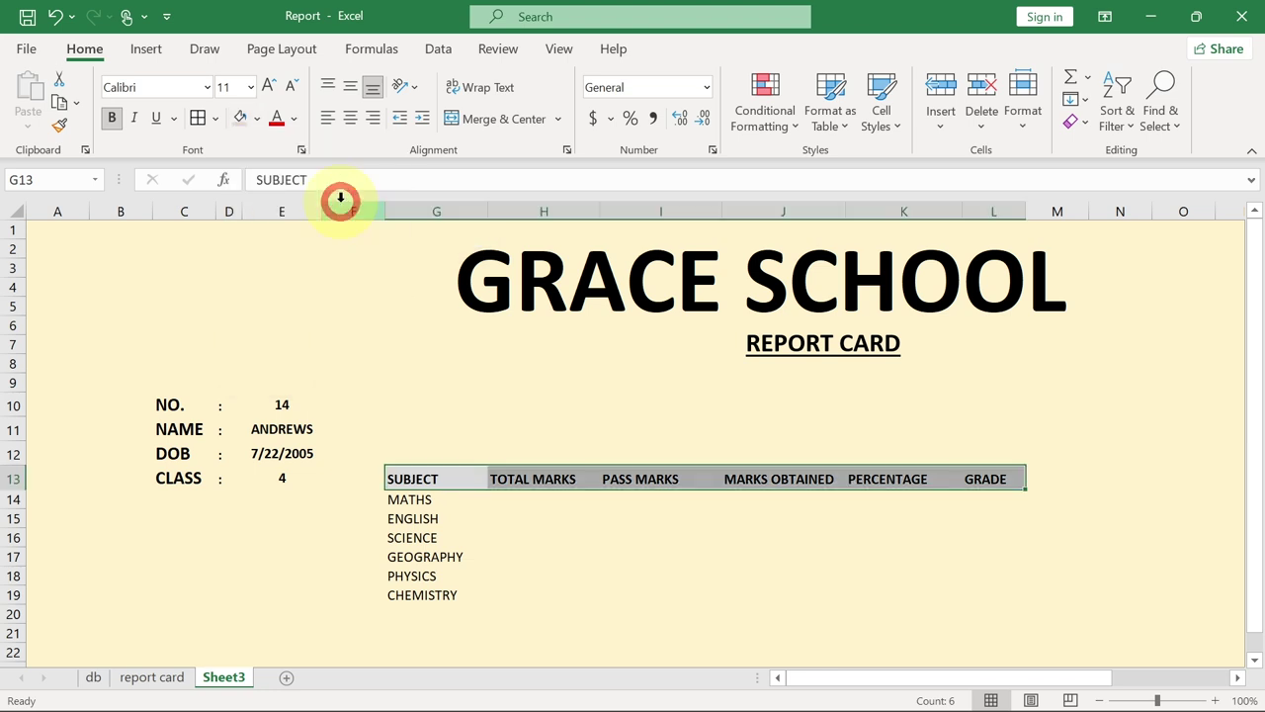
Step: Apply all borders to the marks table in G13:L19
left_click_drag(397, 478, 972, 591)
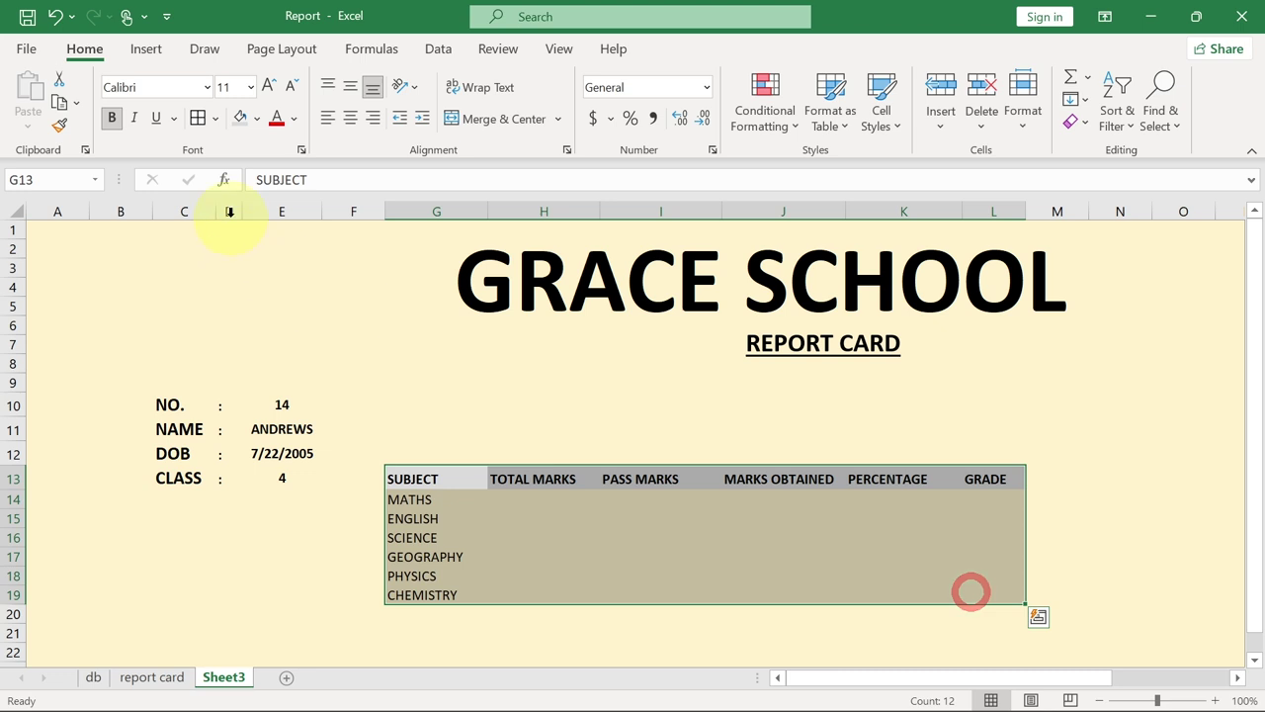
left_click(216, 118)
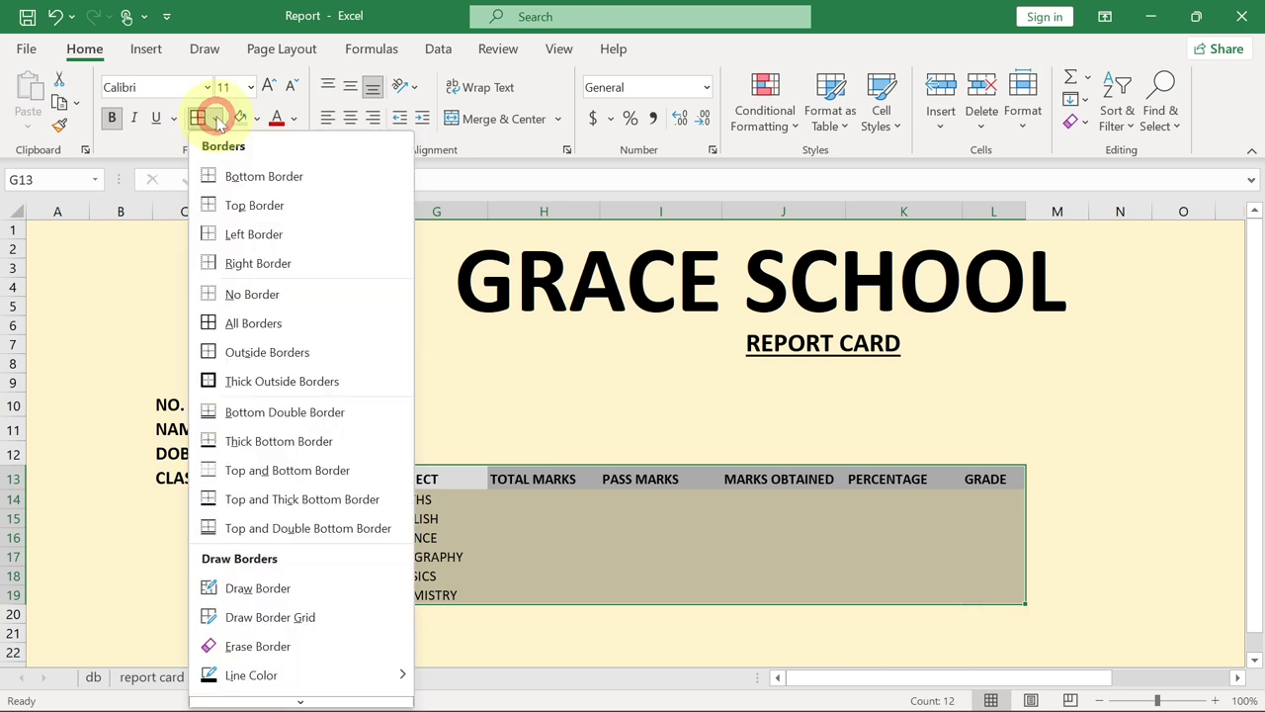
left_click(253, 326)
left_click(580, 553)
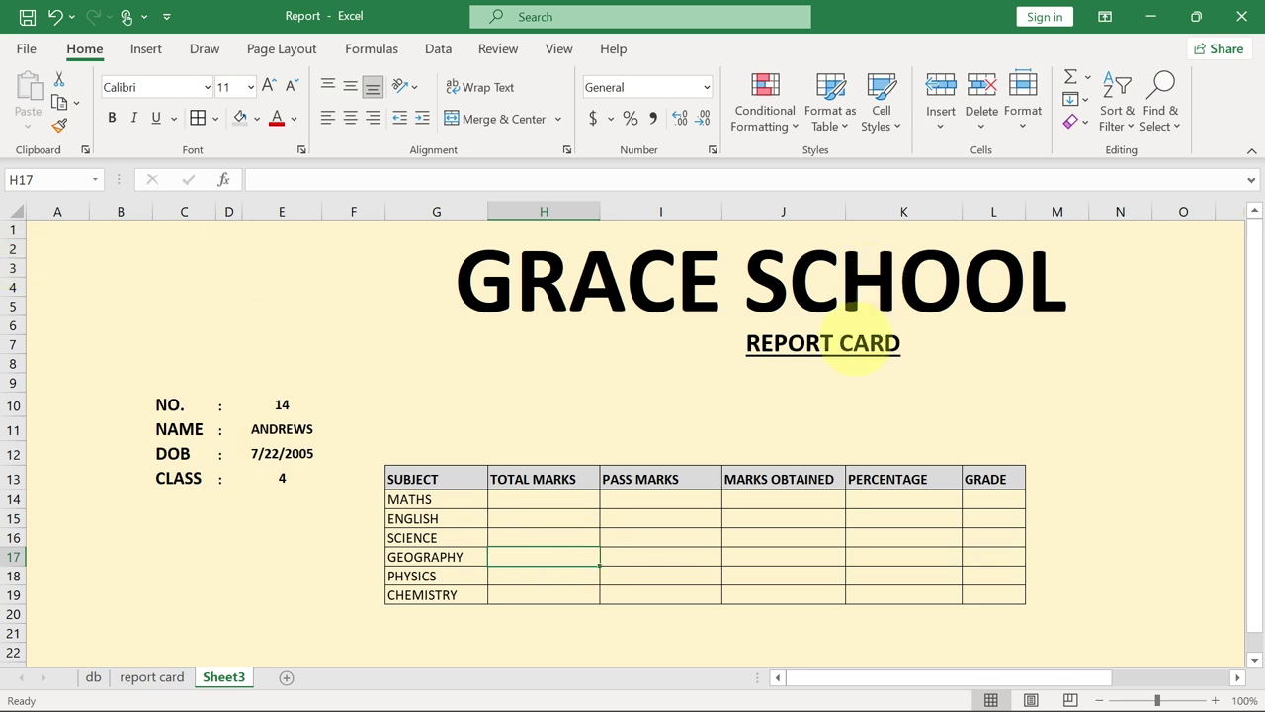
Step: Choose student number 10 from the dropdown list in E10
left_click(509, 501)
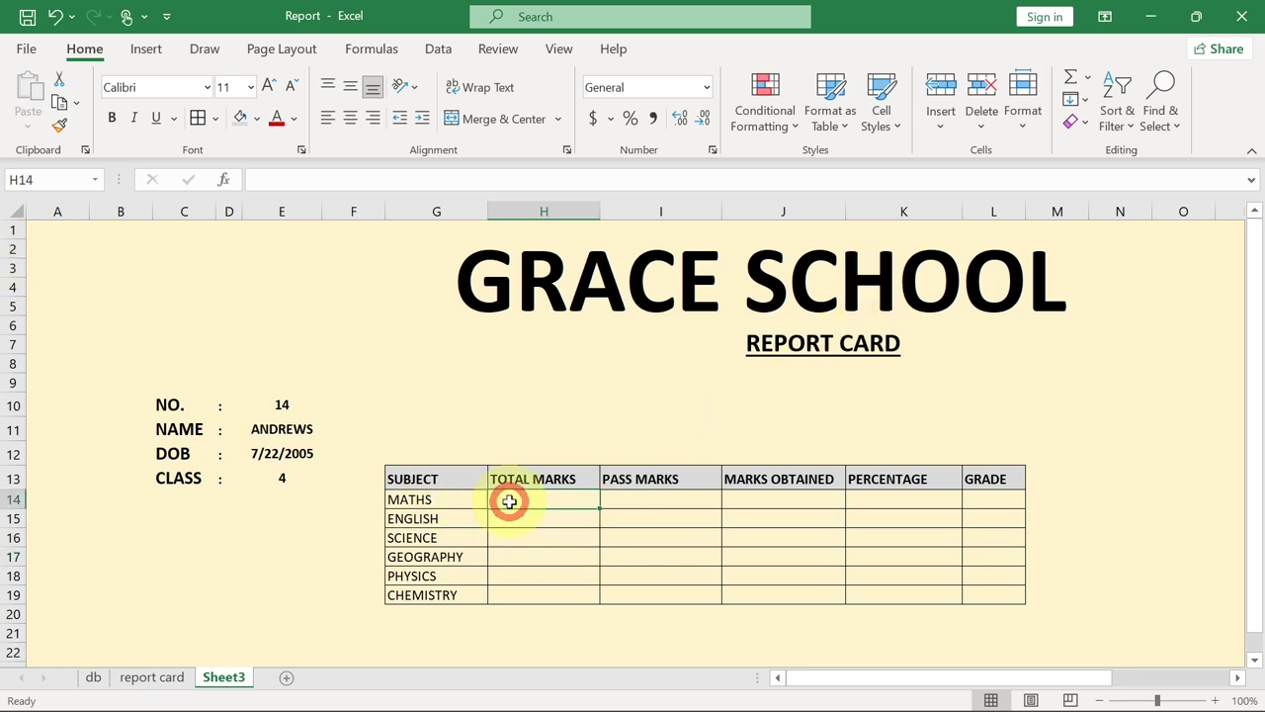
left_click(303, 404)
left_click(330, 407)
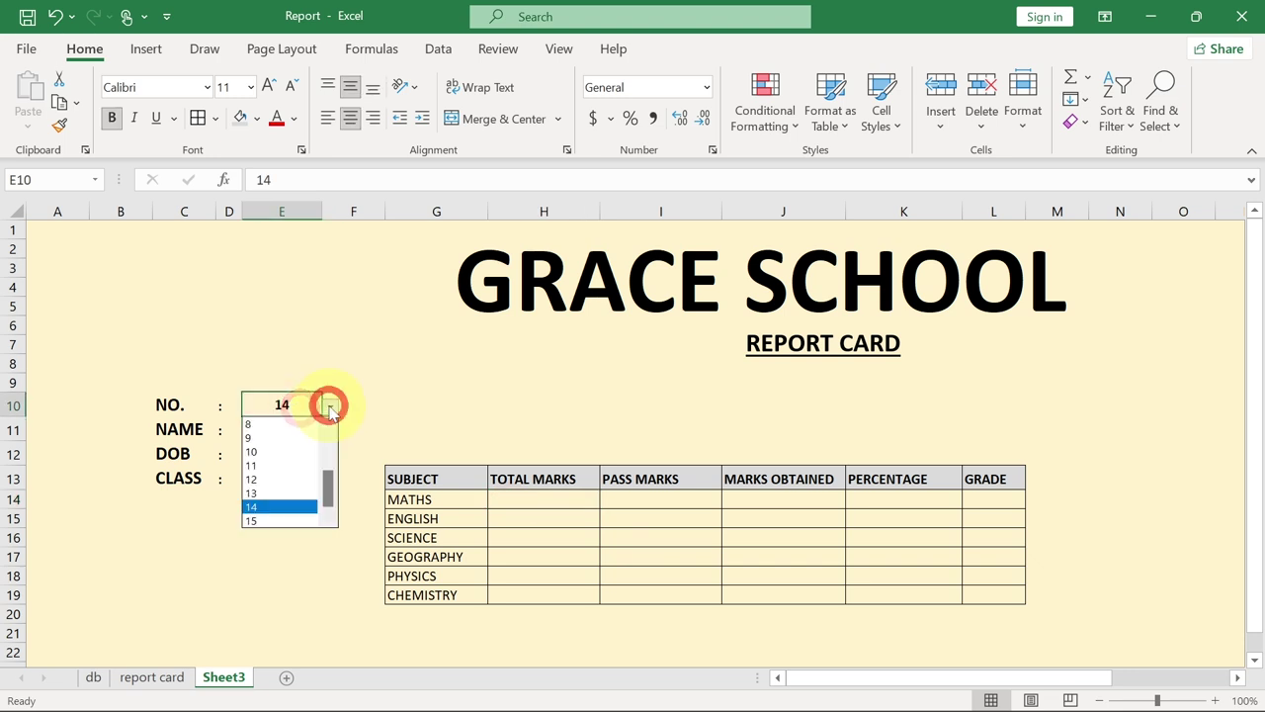
left_click(267, 451)
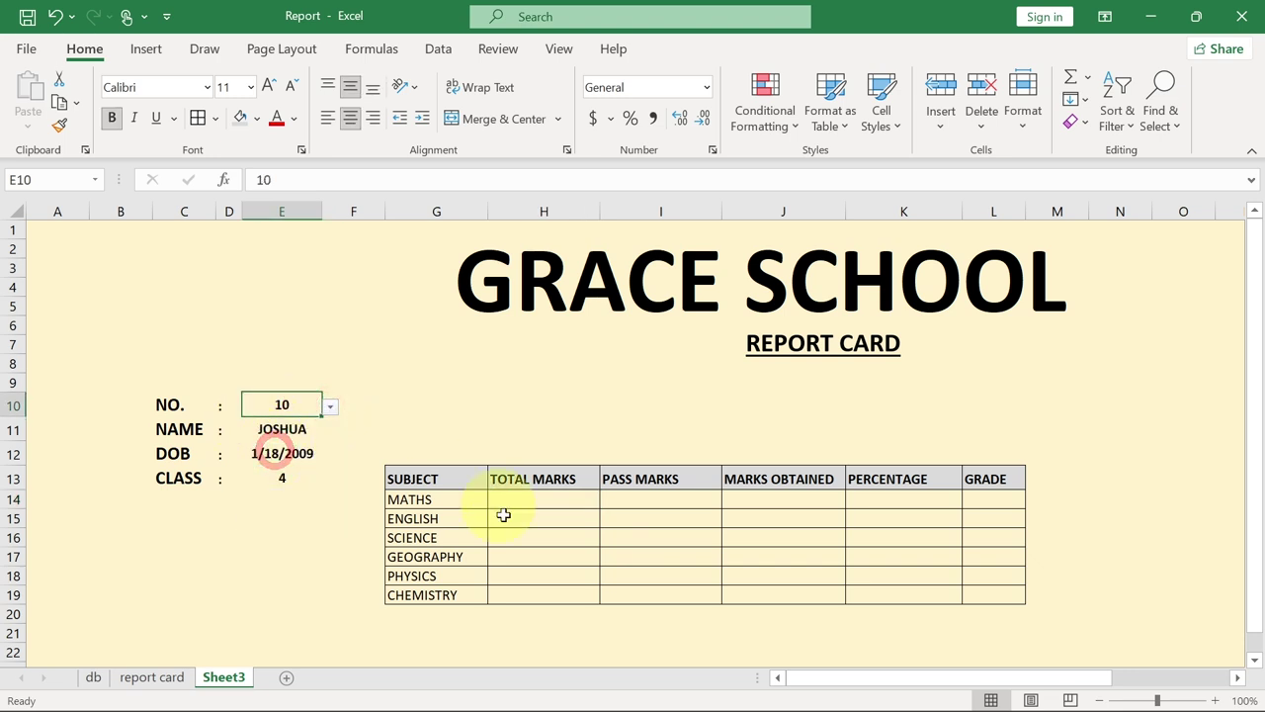
left_click(763, 503)
left_click(890, 502)
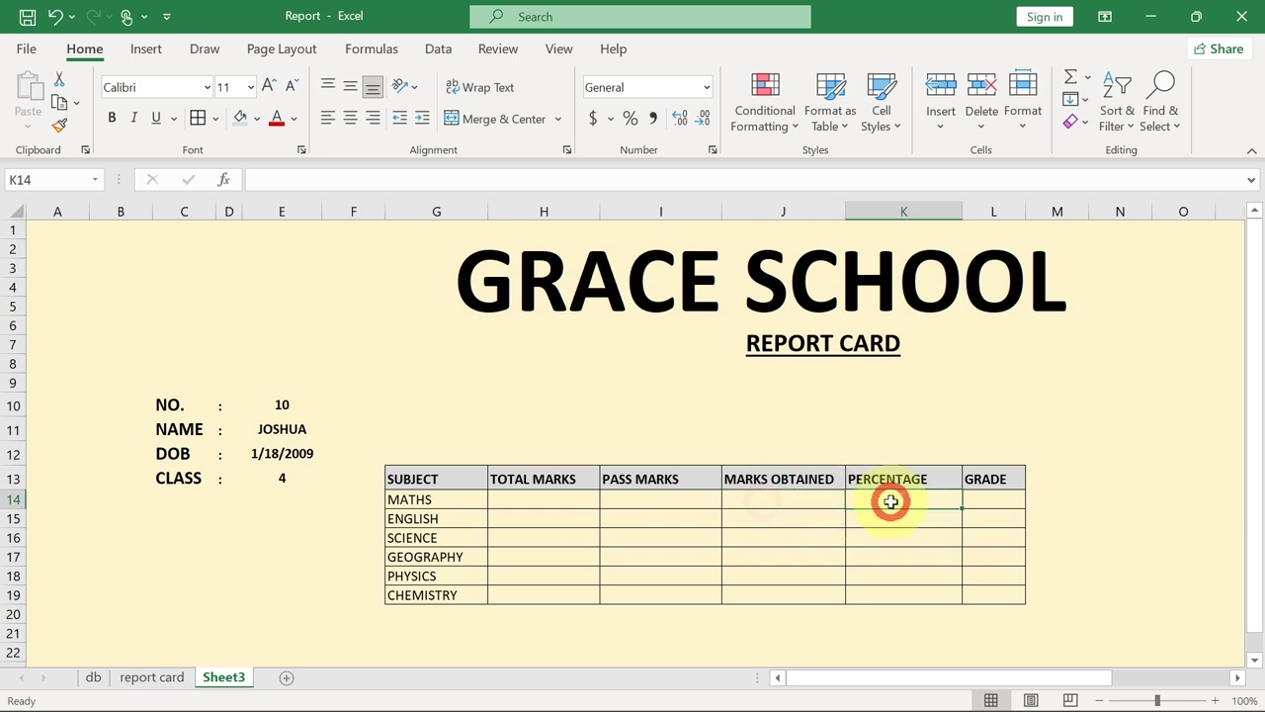
left_click(986, 499)
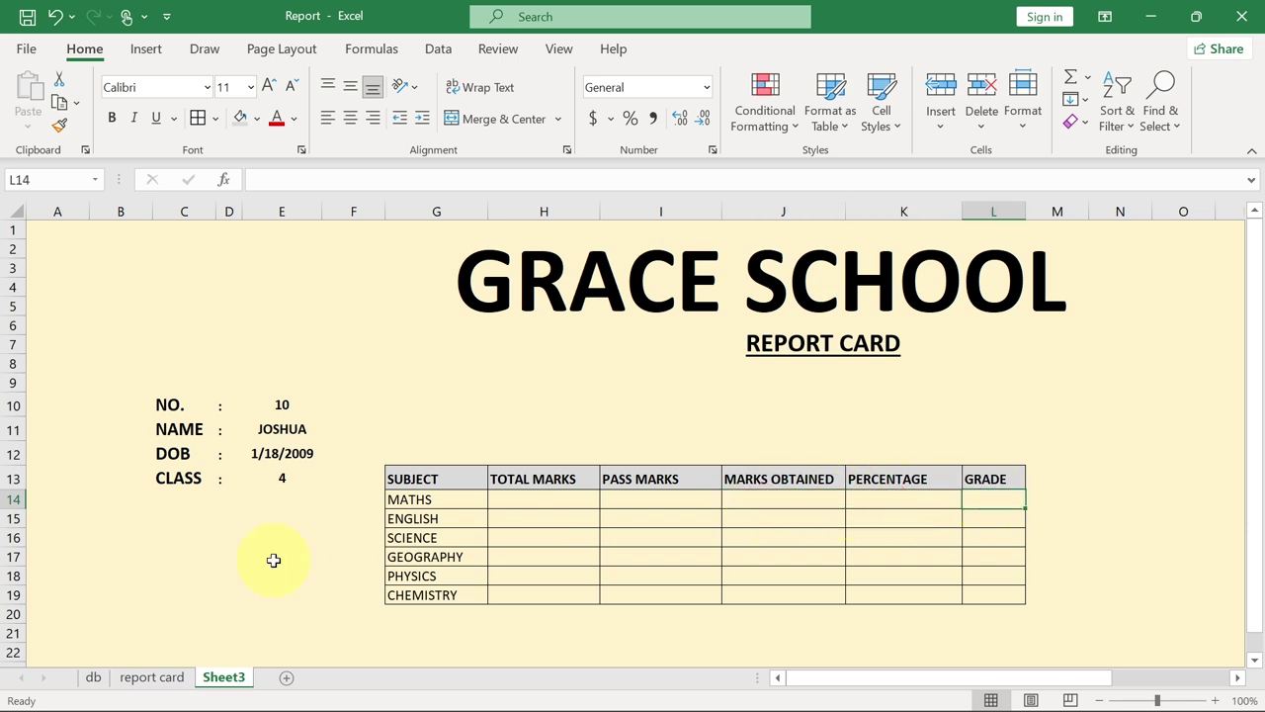
Step: Enter 100 as the total marks for MATHS in H14 and fill it down to H19
left_click(522, 501)
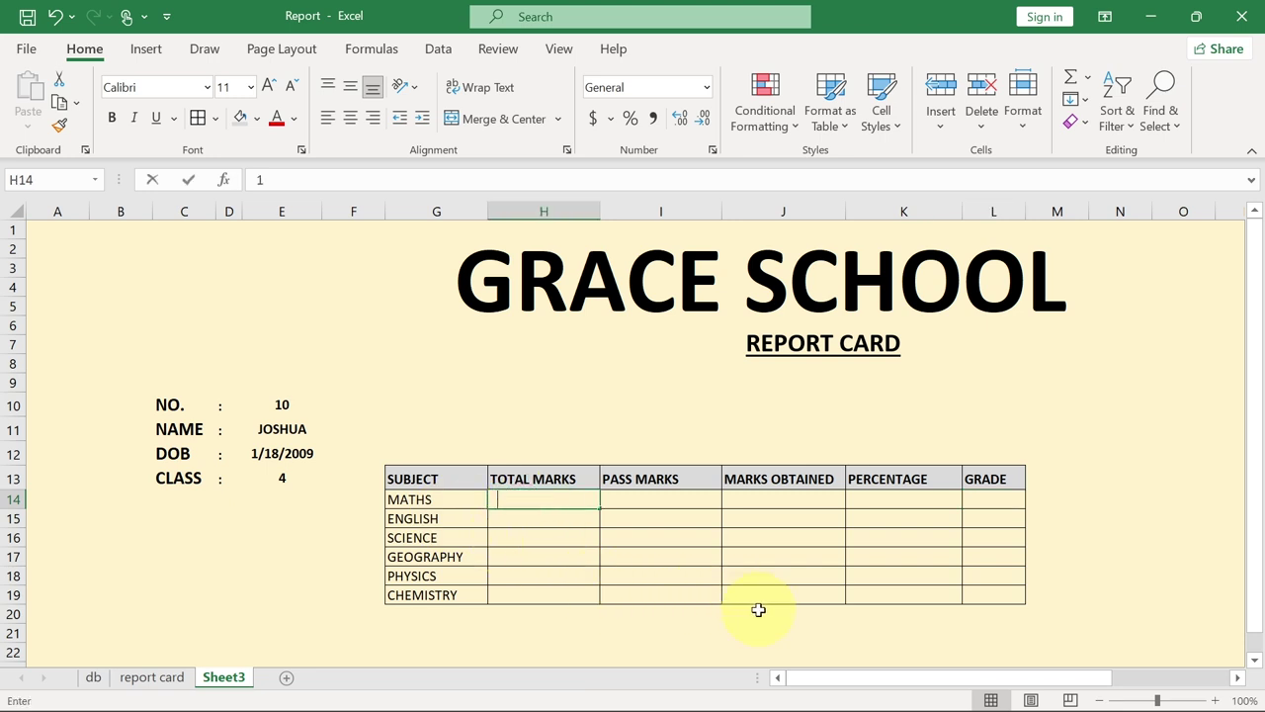
type("100")
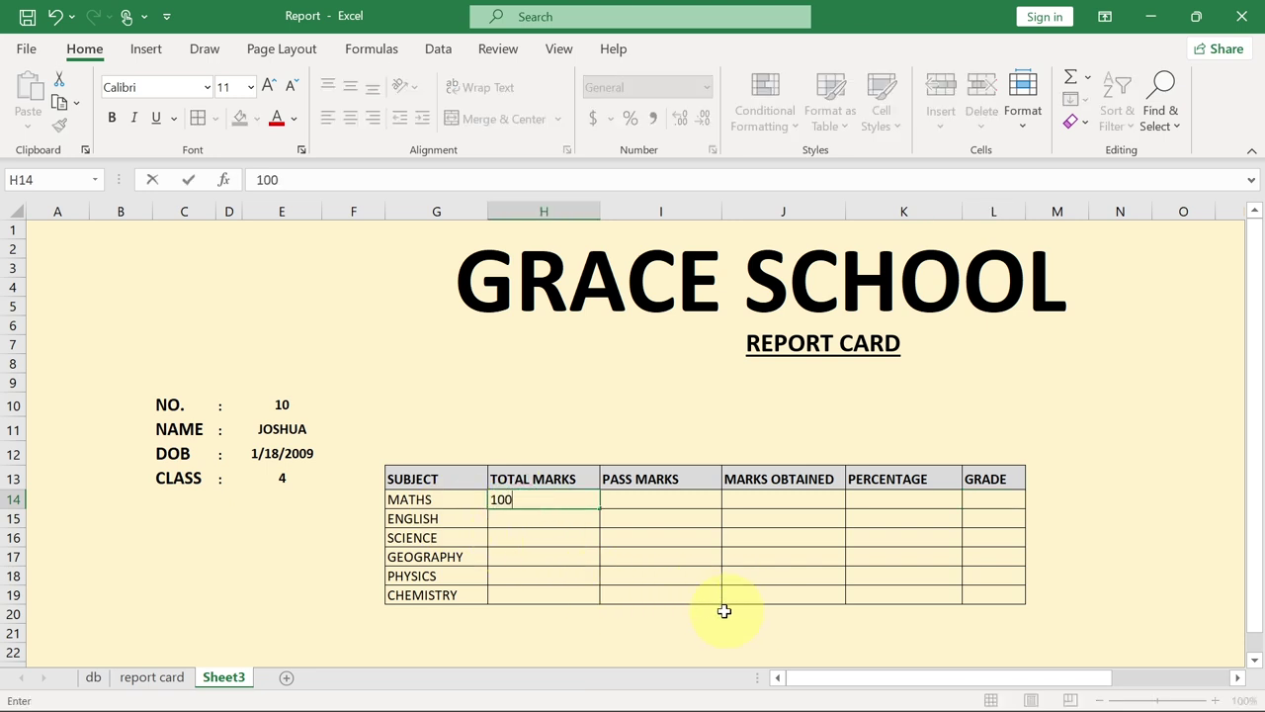
left_click(546, 515)
left_click(556, 499)
left_click_drag(599, 510, 593, 596)
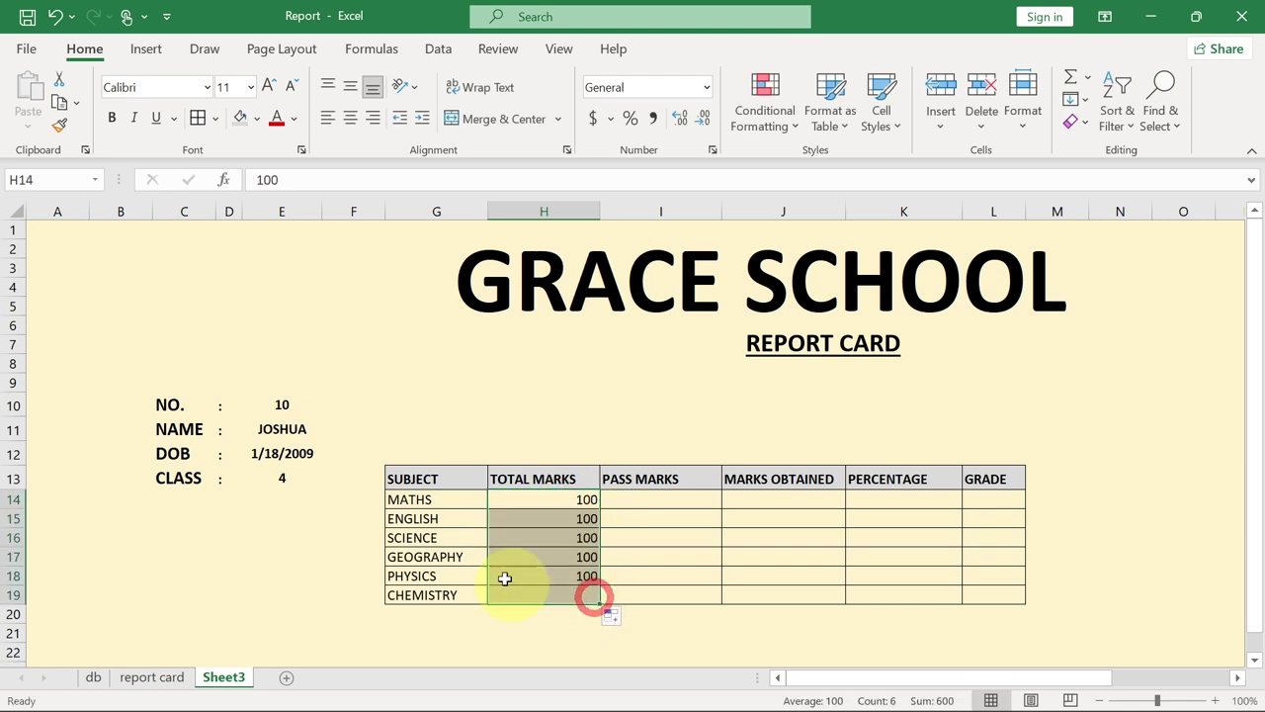
Step: Increase the font size of the marks table in G13:L19 to 14
left_click_drag(396, 478, 970, 594)
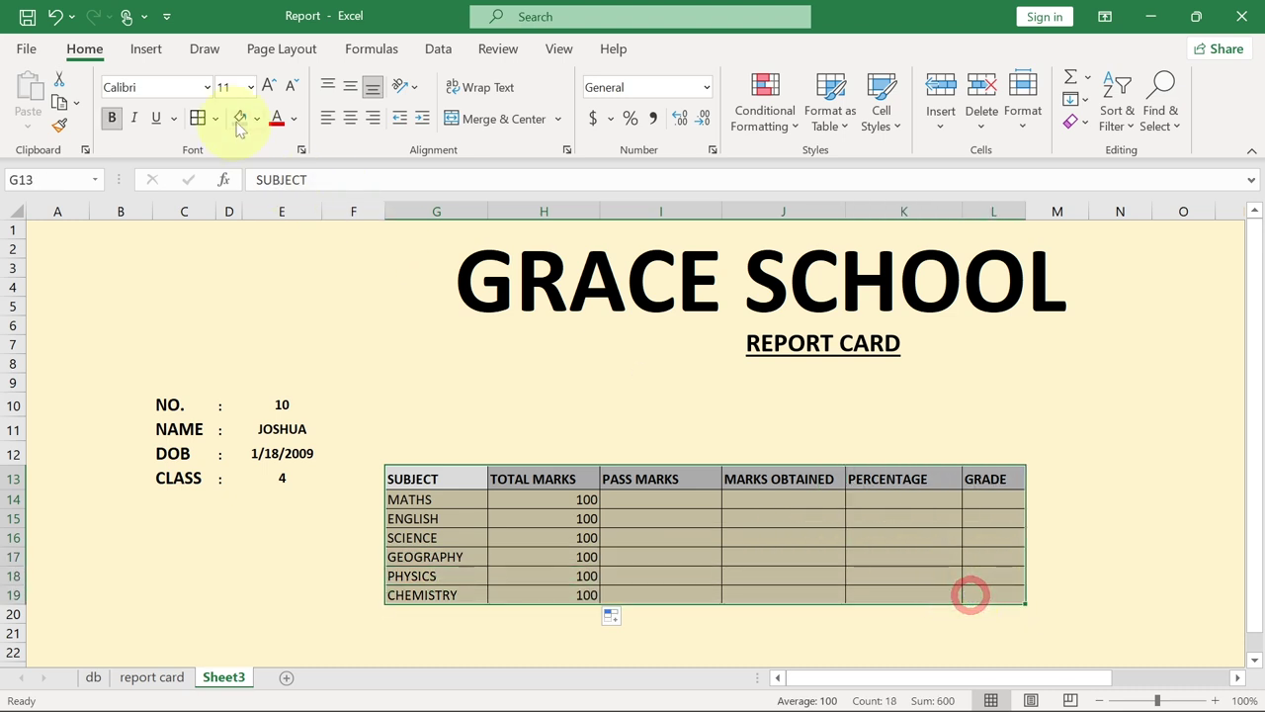
left_click(269, 86)
left_click(269, 86)
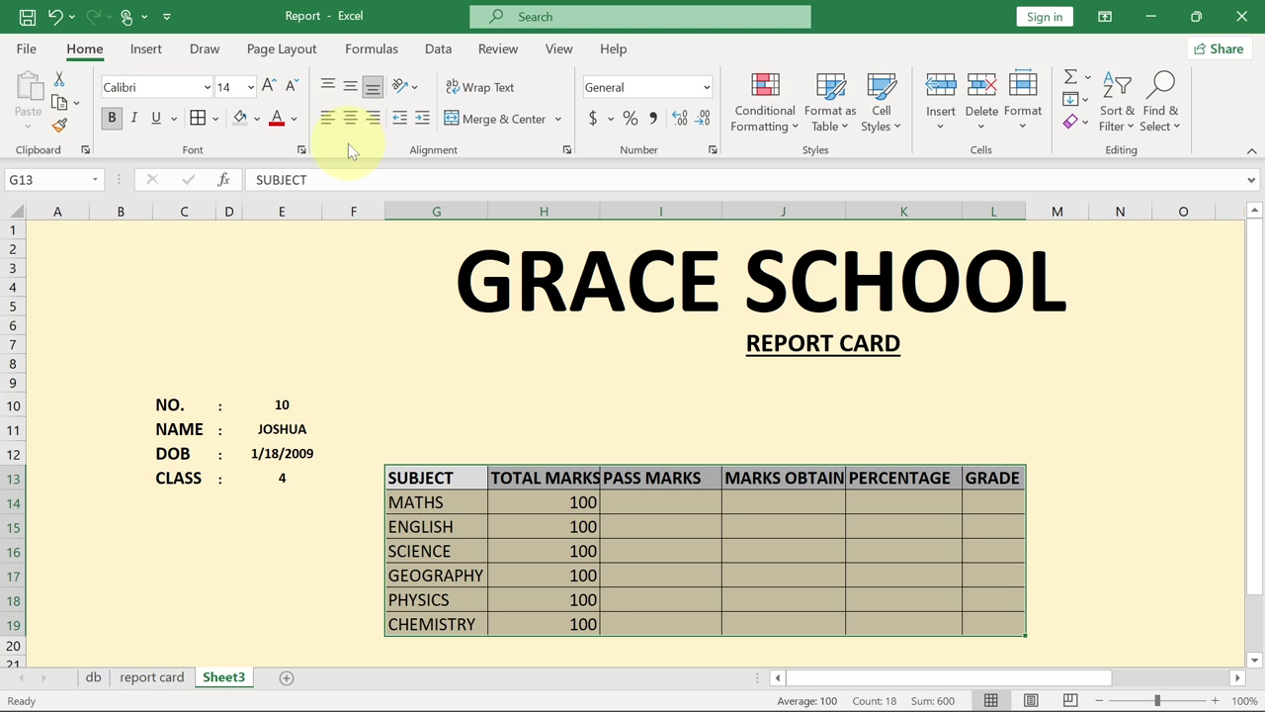
Step: Widen column H to fit the TOTAL MARKS heading and centre its contents horizontally and vertically
left_click(564, 520)
left_click(530, 478)
left_click(543, 210)
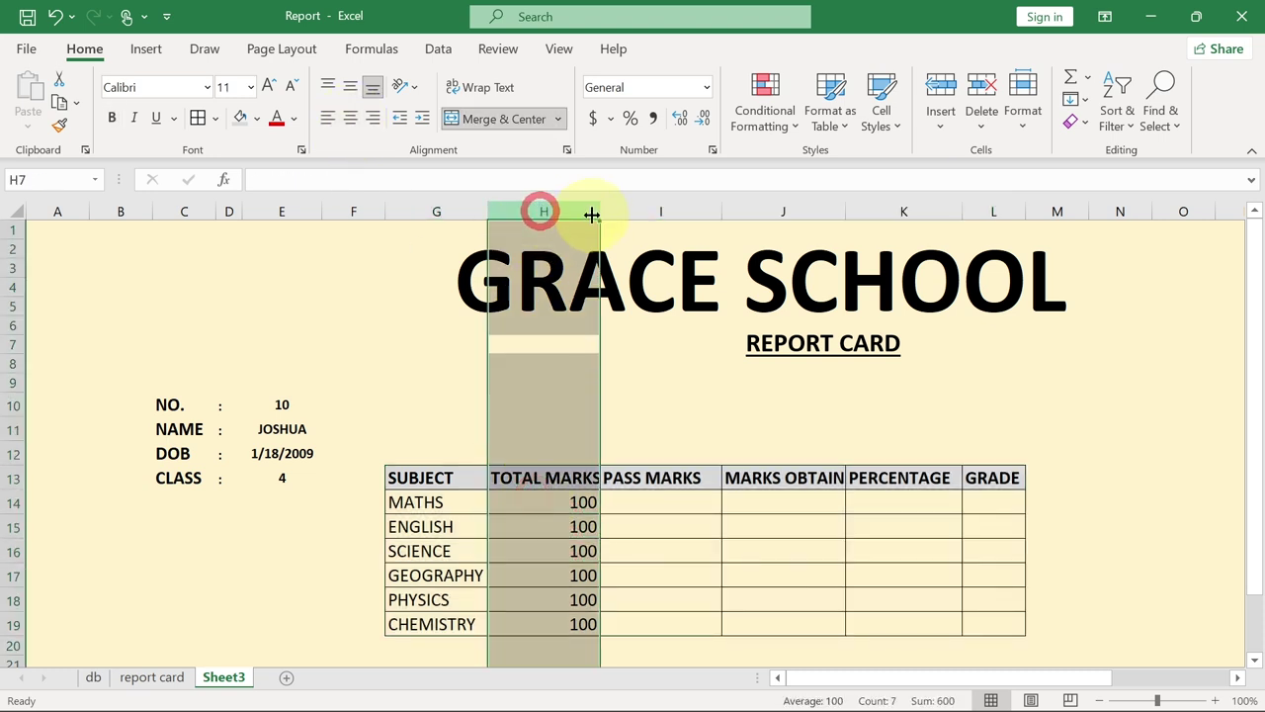
left_click_drag(595, 209, 606, 210)
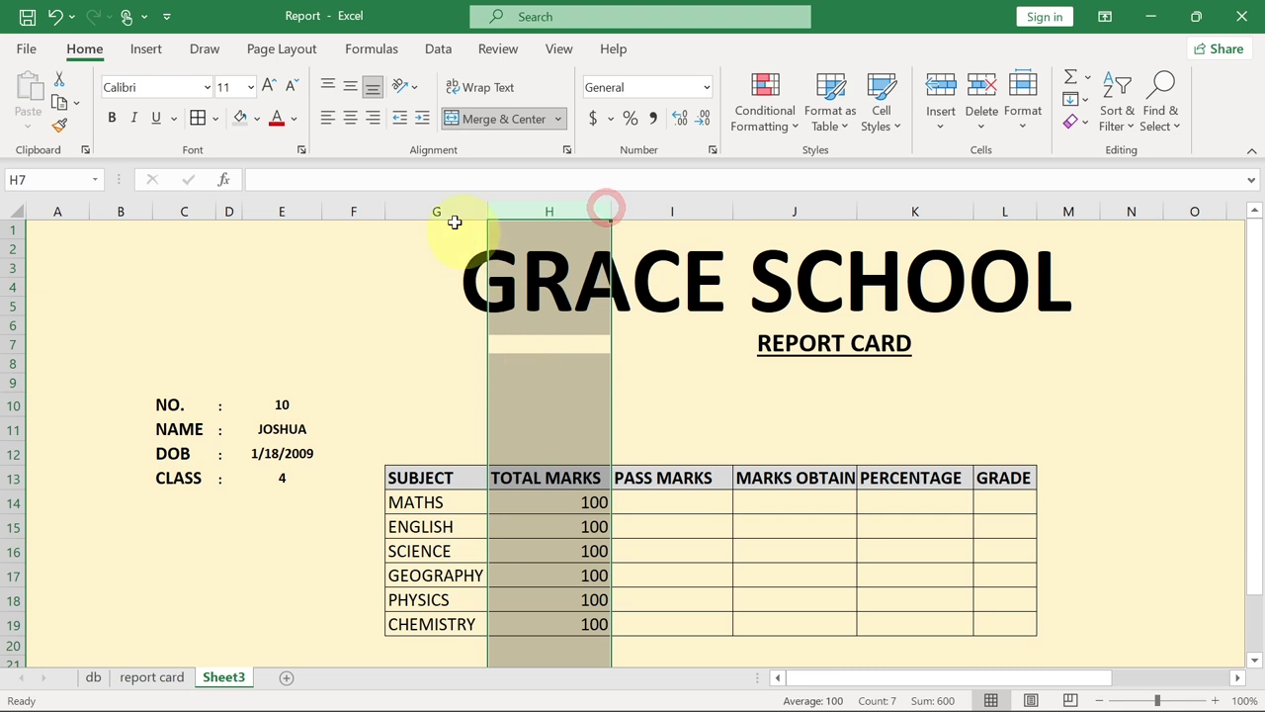
left_click(350, 117)
left_click(350, 87)
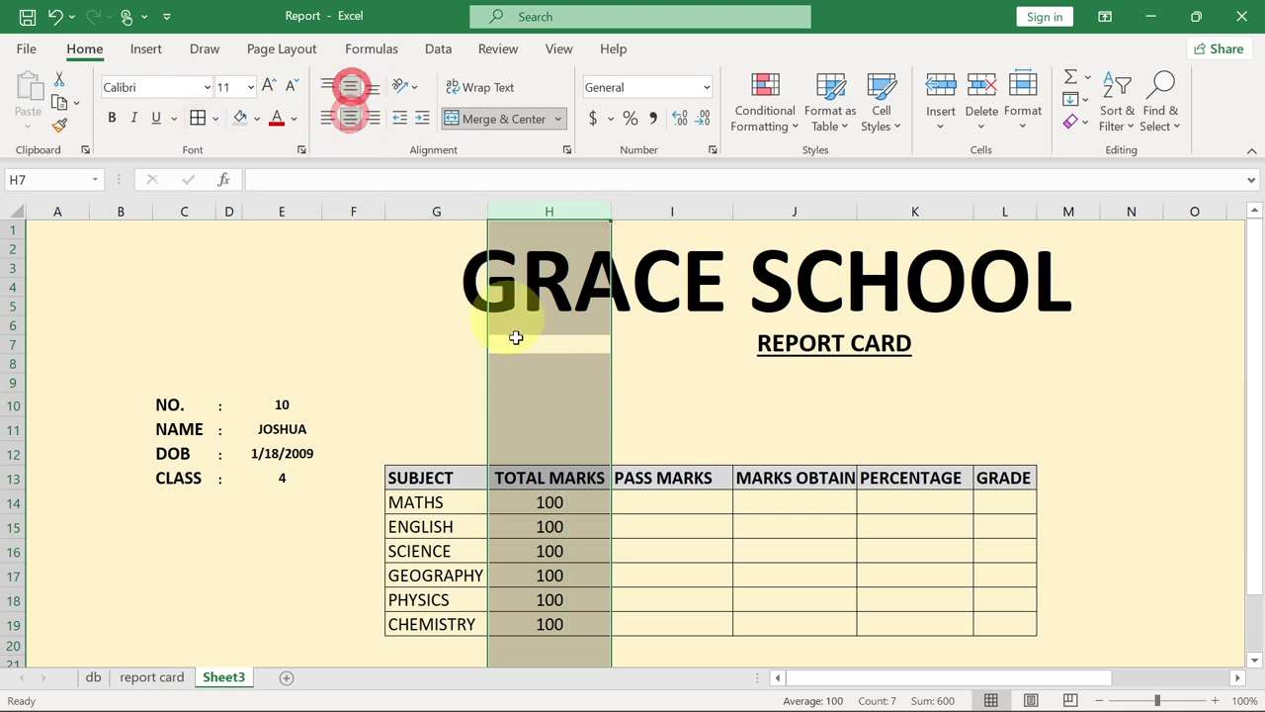
Step: Enter 50 as the pass marks in I14, fill it down to I19 and centre the values horizontally and vertically
left_click(660, 501)
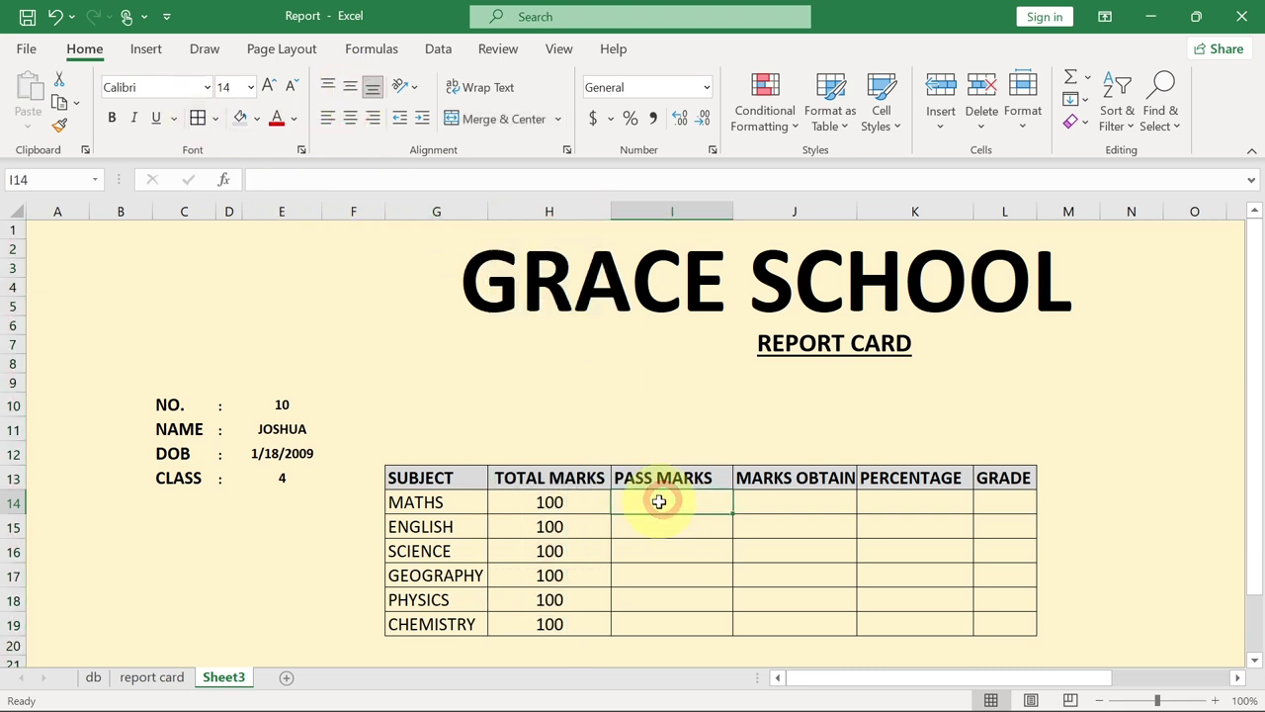
type("50")
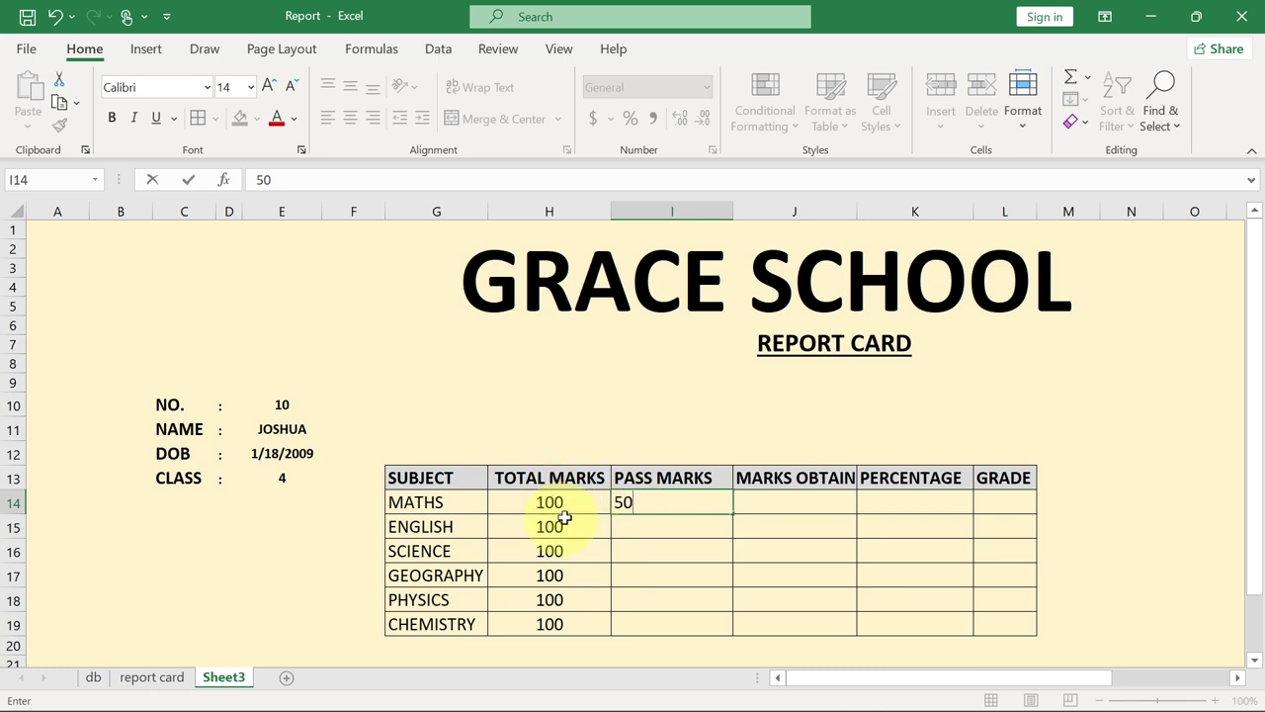
left_click(632, 531)
left_click(655, 502)
left_click_drag(732, 513, 707, 627)
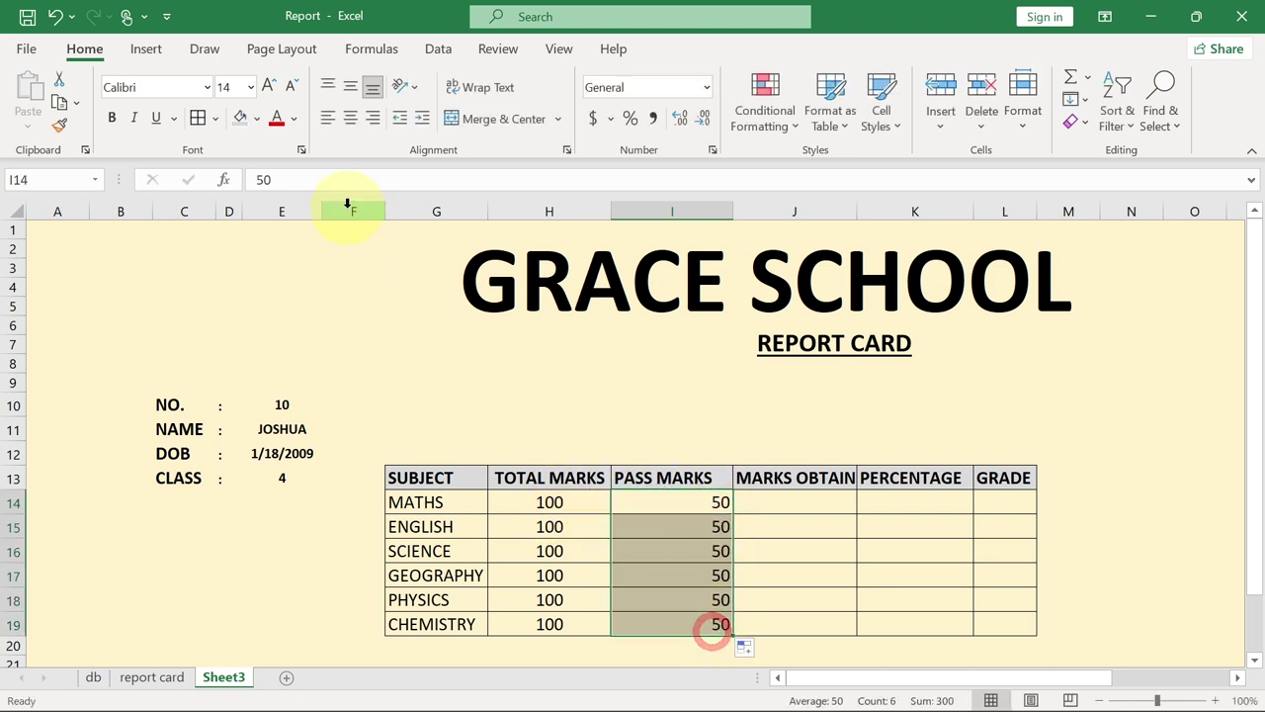
left_click(350, 119)
left_click(349, 87)
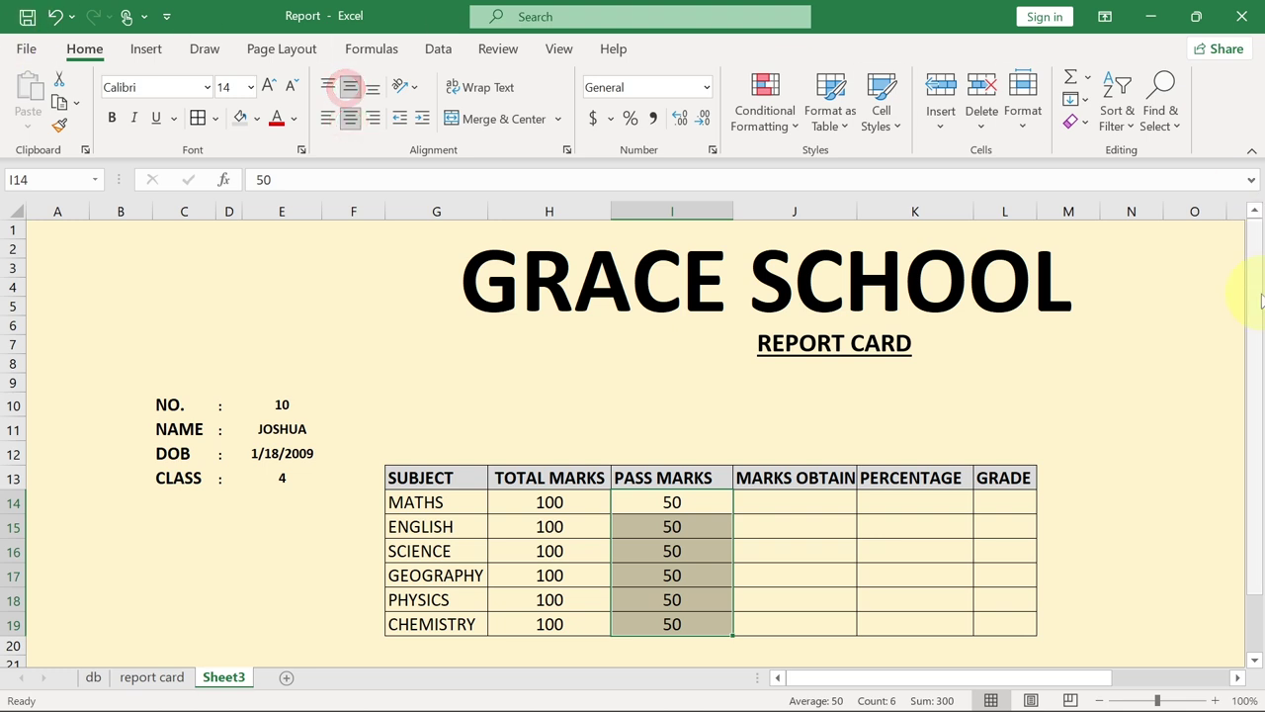
Step: Widen column J to fit the MARKS OBTAINED heading
left_click_drag(1255, 295, 1256, 333)
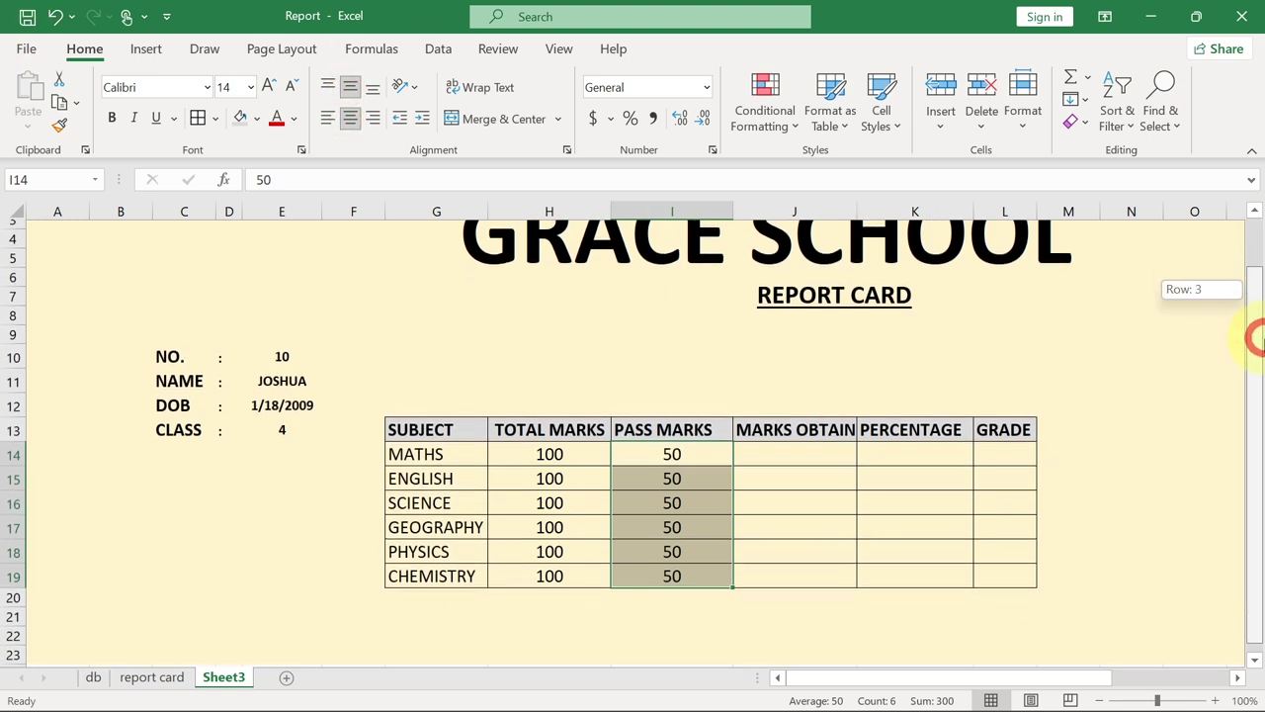
left_click(791, 211)
left_click_drag(857, 211, 880, 211)
left_click(779, 462)
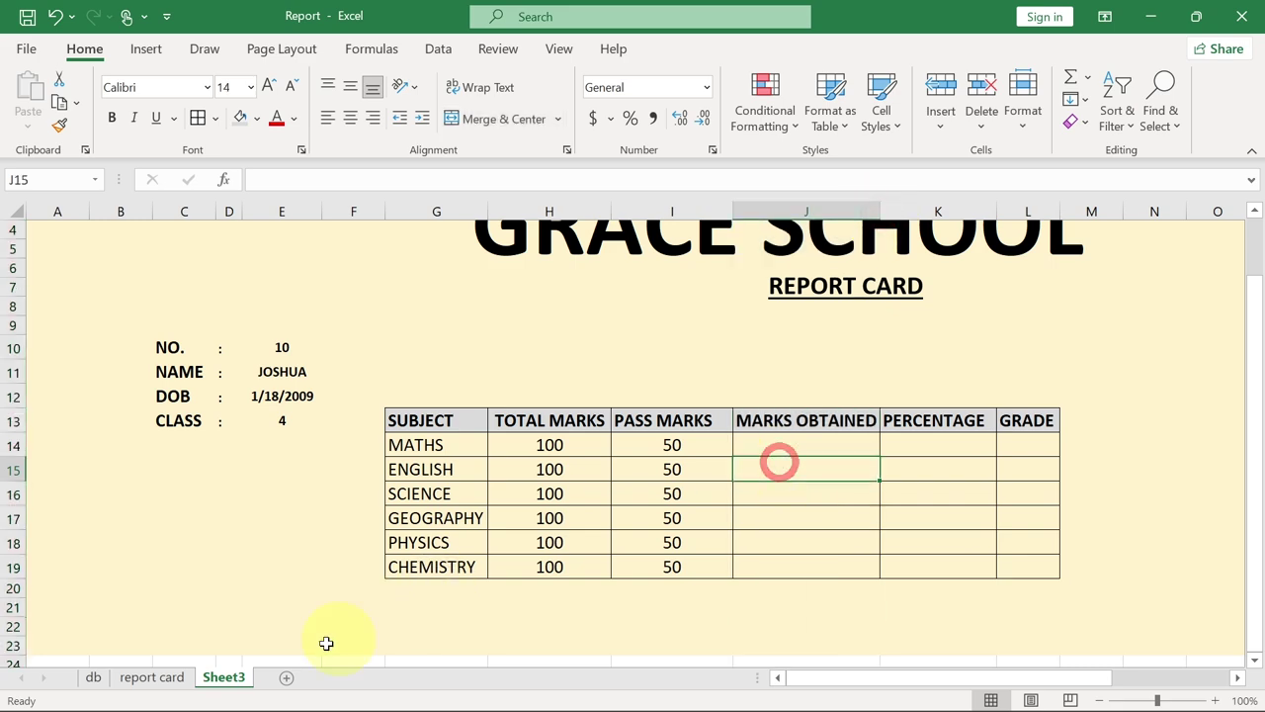
Step: Review the db sheet's subject columns and start a VLOOKUP in Sheet3's J14 with E10 as lookup value and db!A1:J16 as table array
left_click(93, 678)
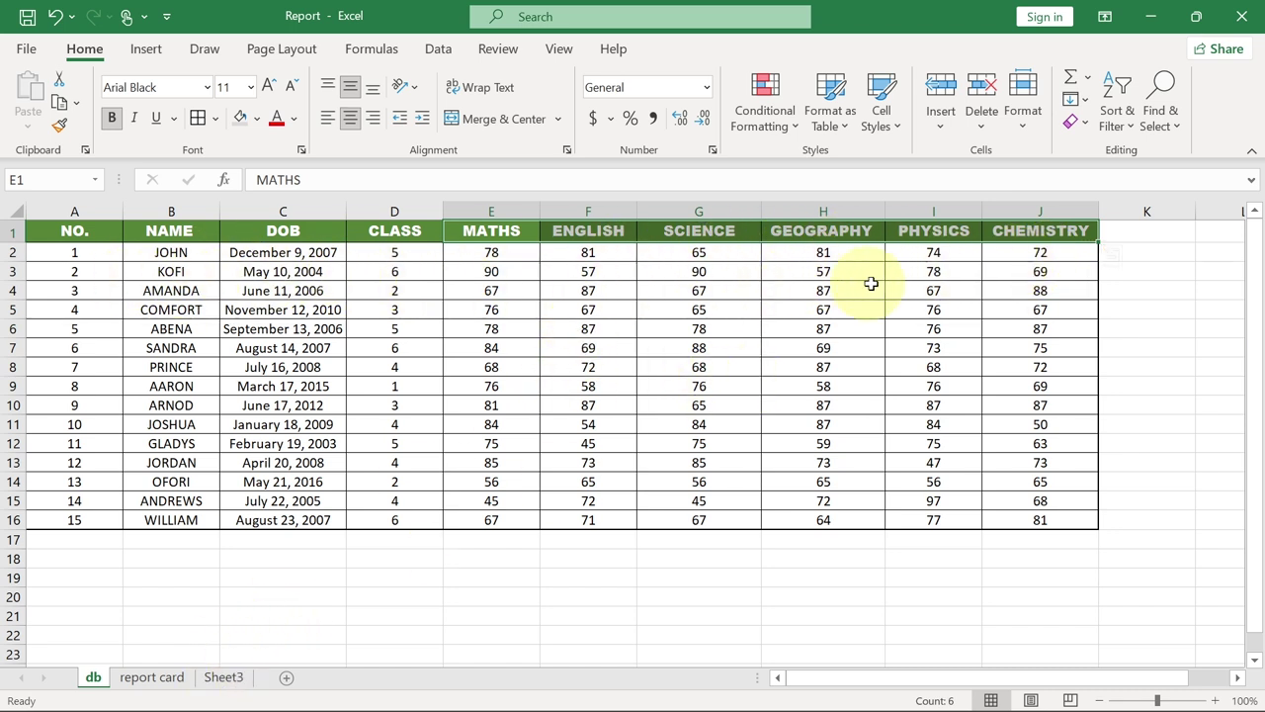
left_click(227, 680)
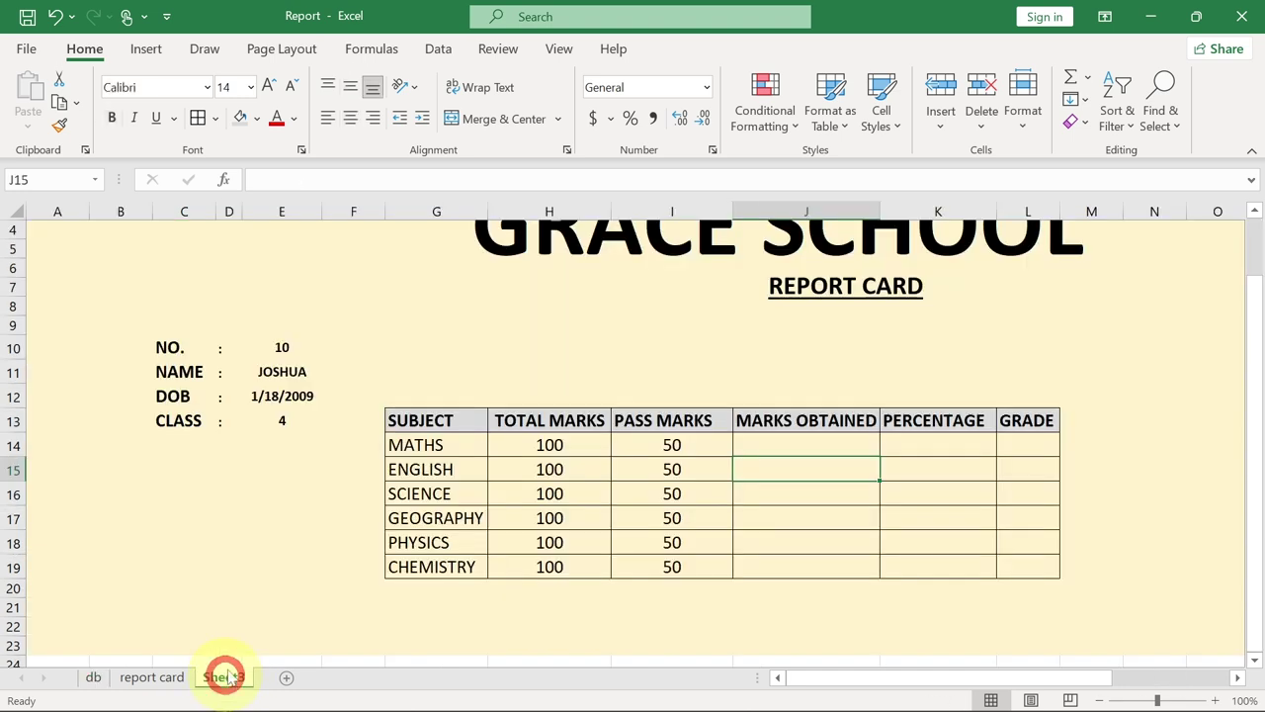
left_click(800, 445)
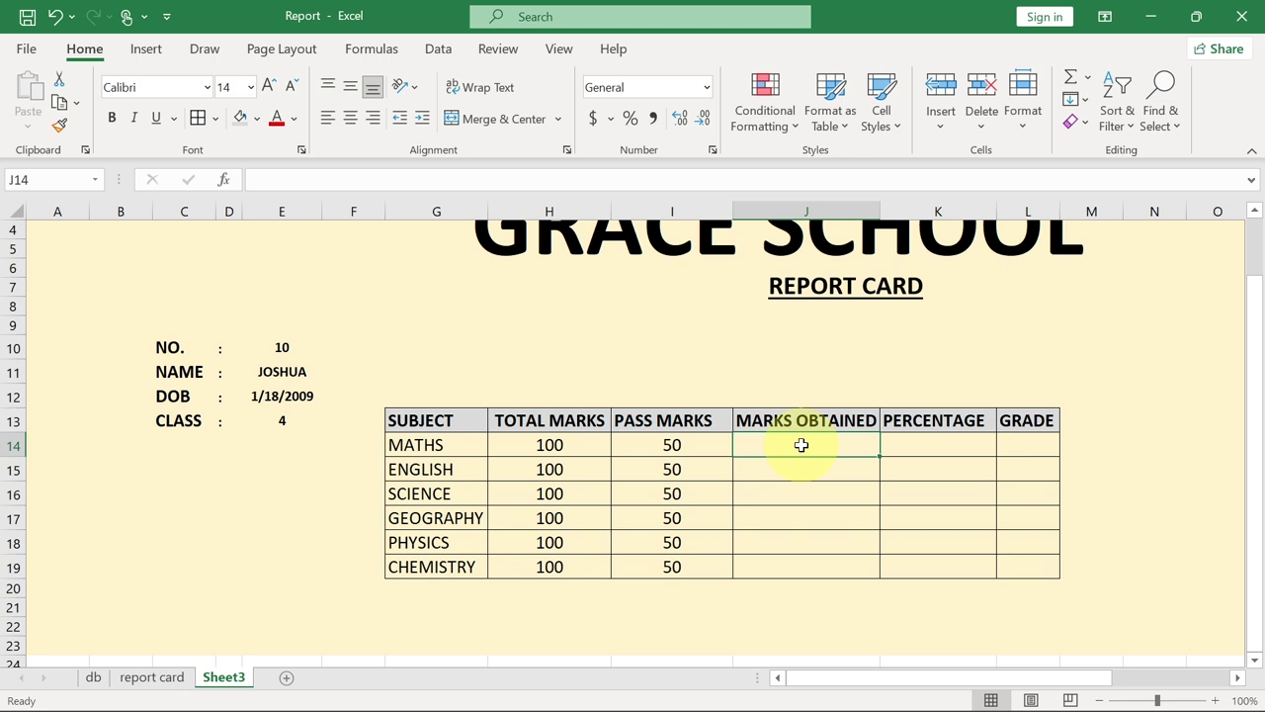
type("=VL")
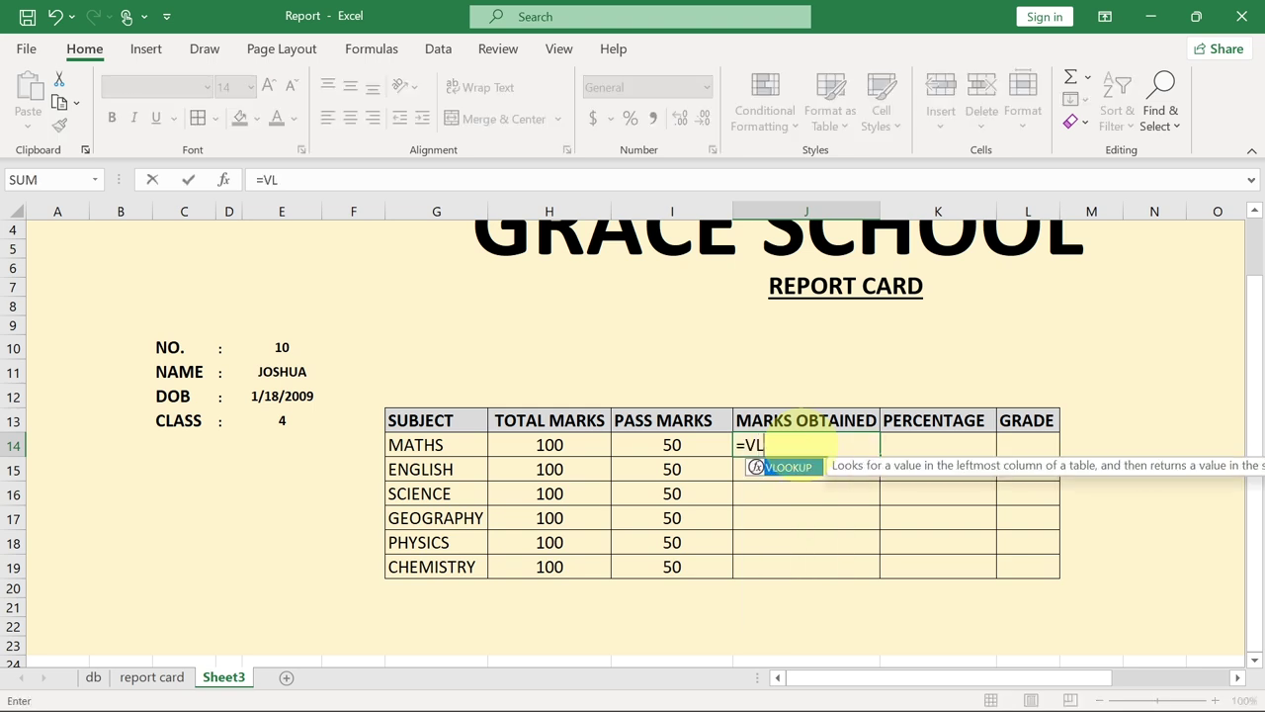
key("Tab")
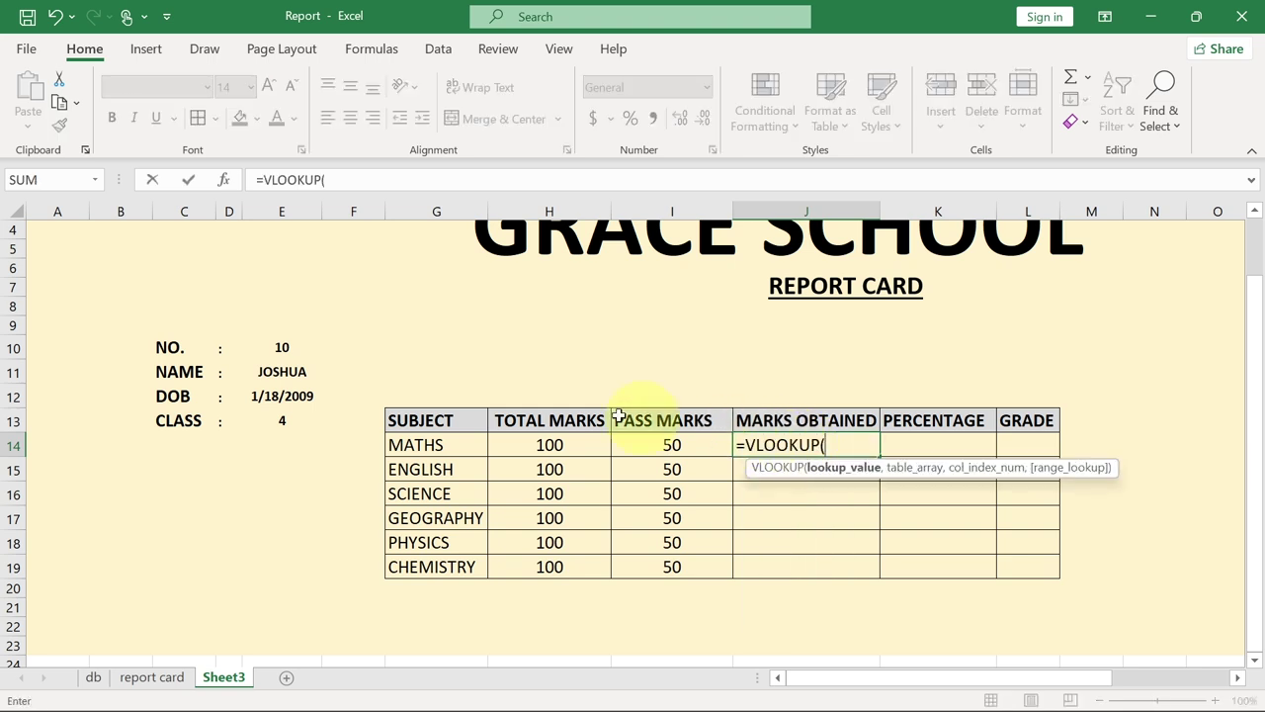
left_click(272, 348)
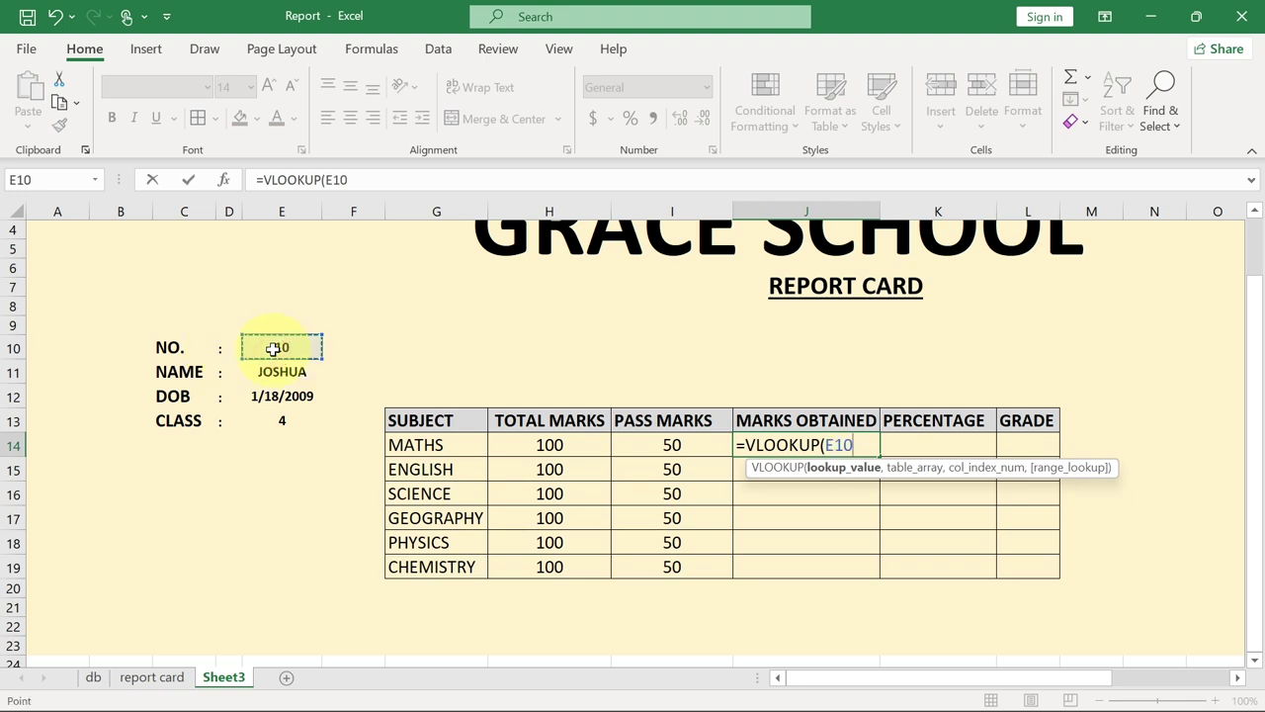
type(",")
left_click(94, 676)
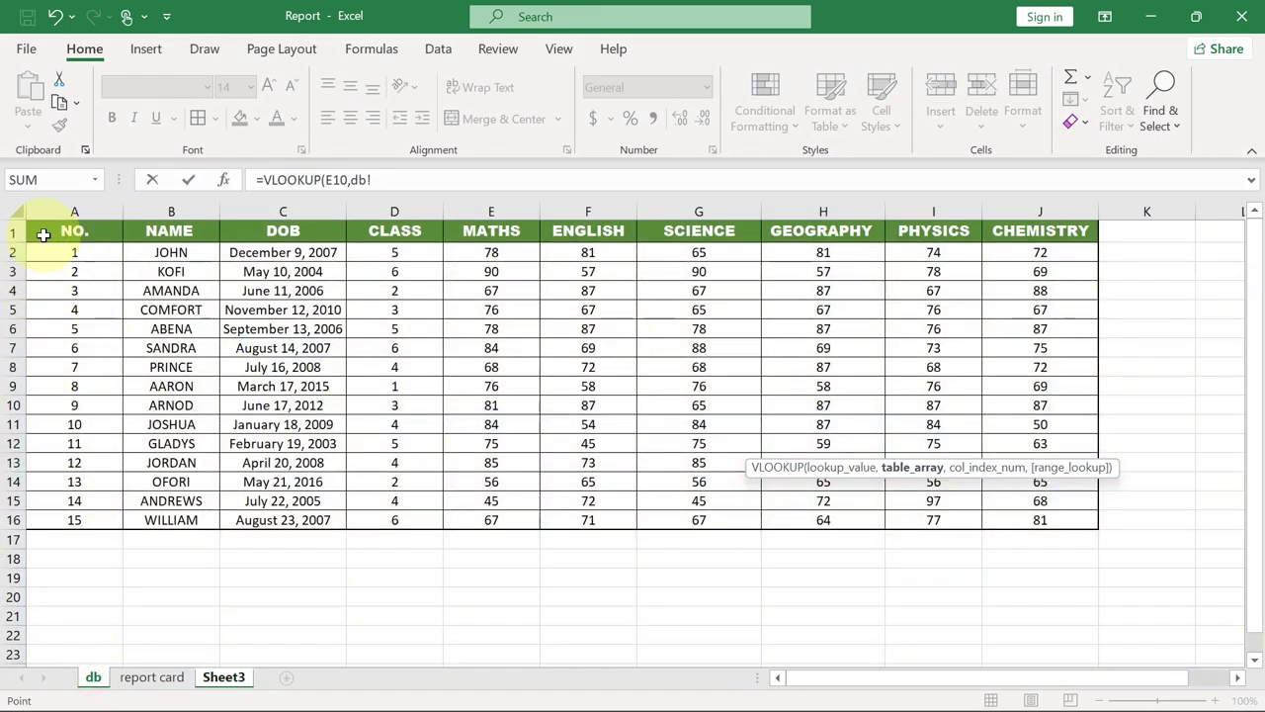
left_click_drag(40, 225, 1026, 519)
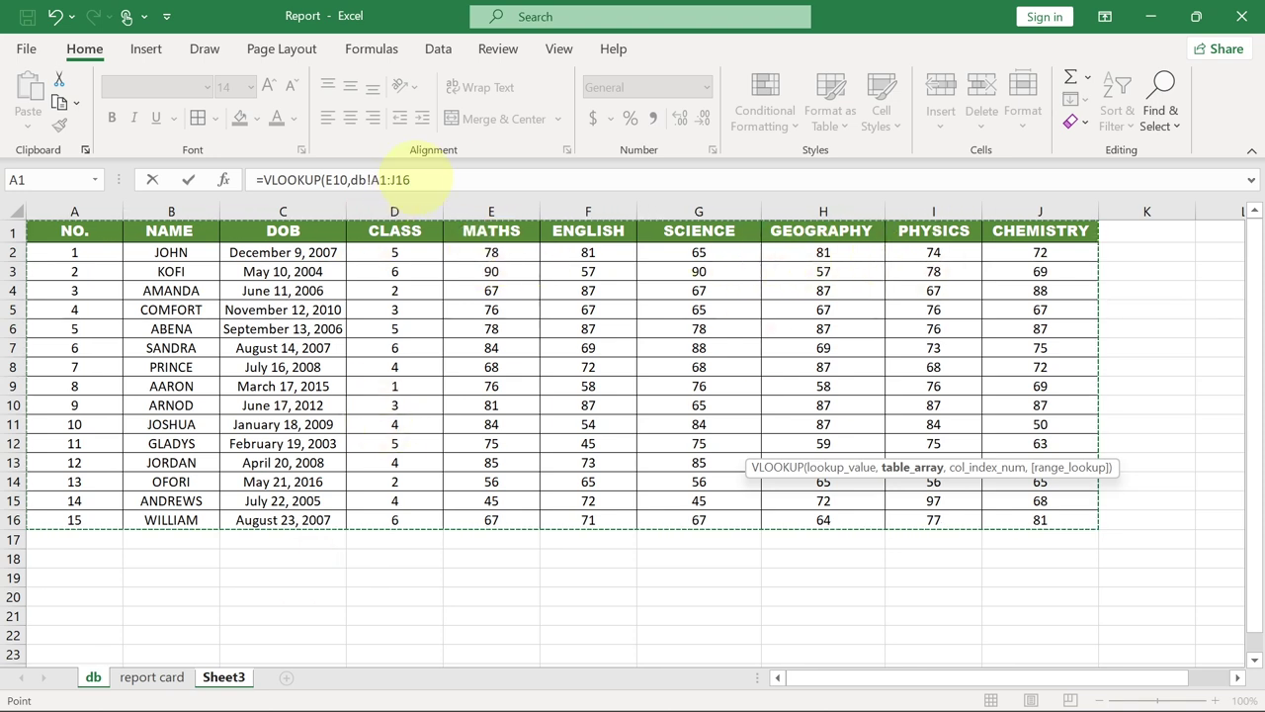
Step: Complete the J14 VLOOKUP with column index 5 and range lookup 0, and make the db range absolute as $A$1:$J$16
left_click(413, 179)
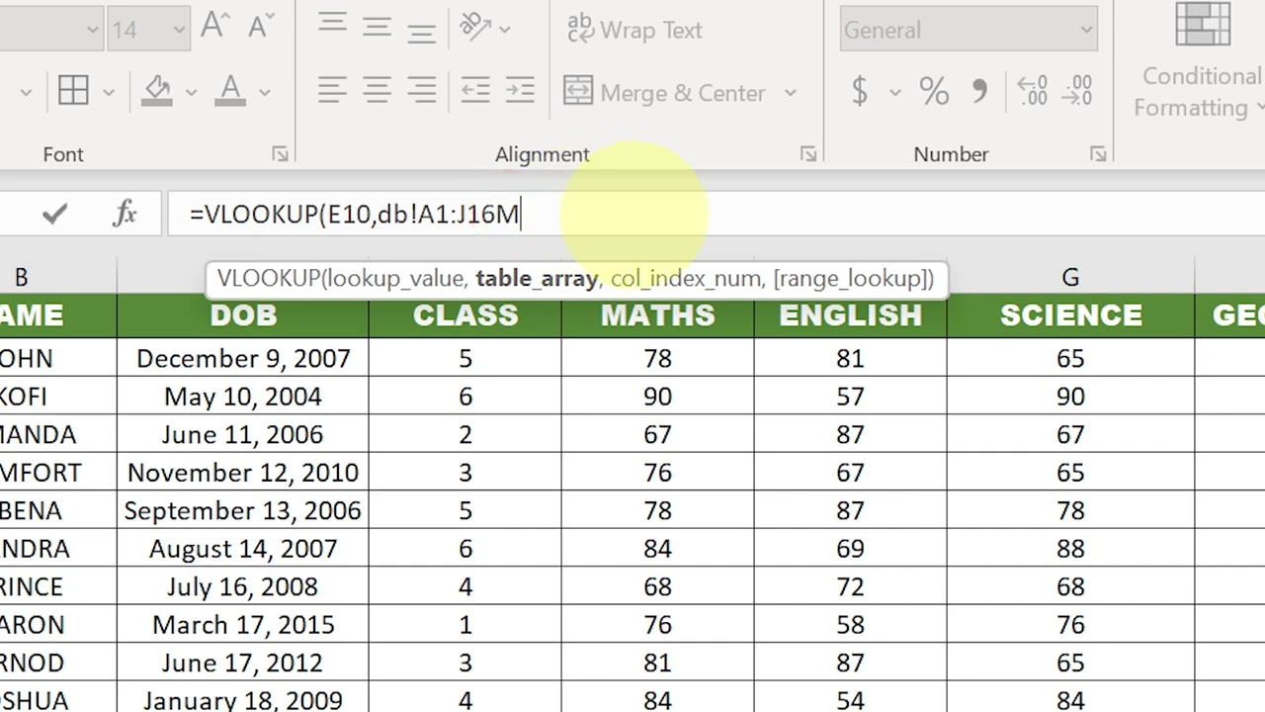
type(",5")
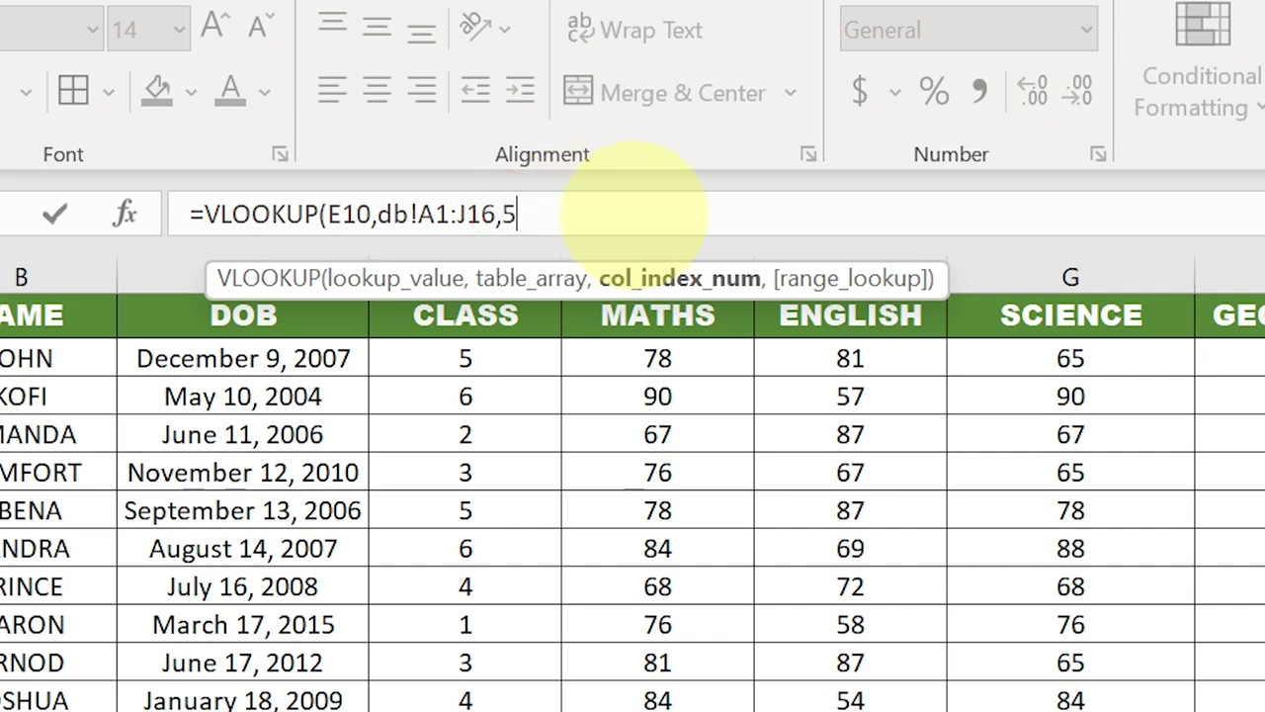
type(",")
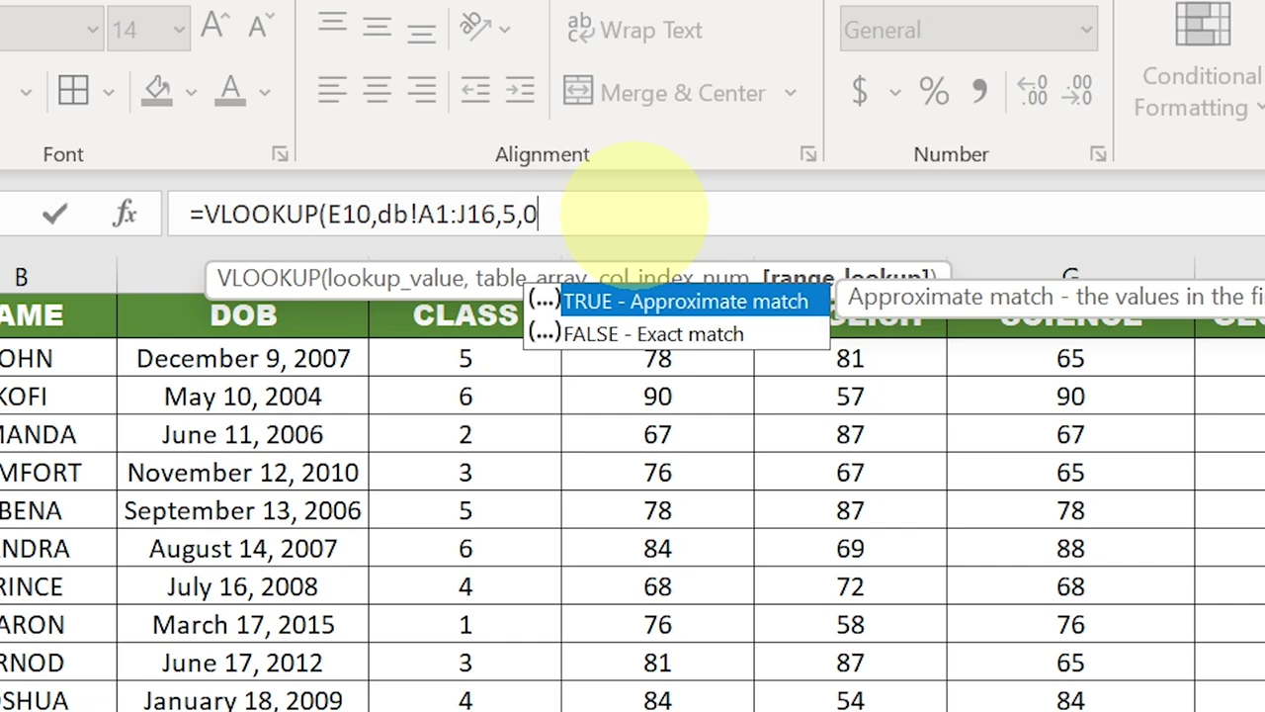
type("0")
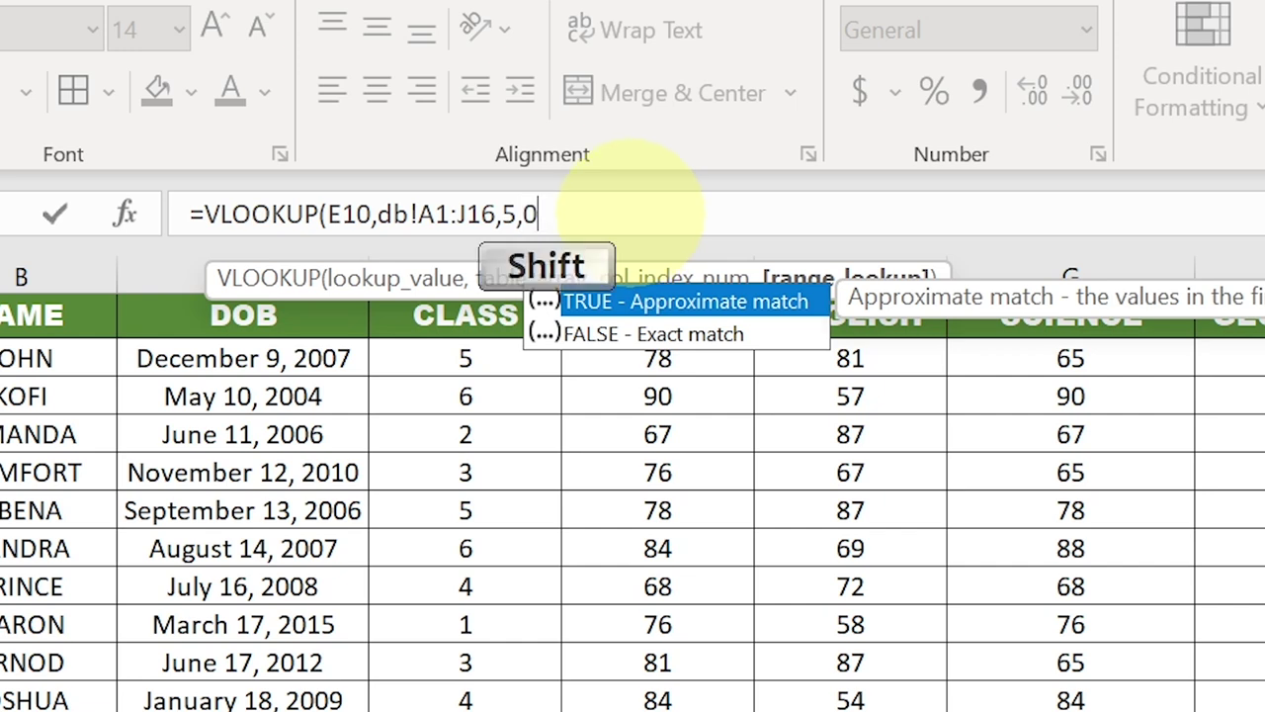
type(")")
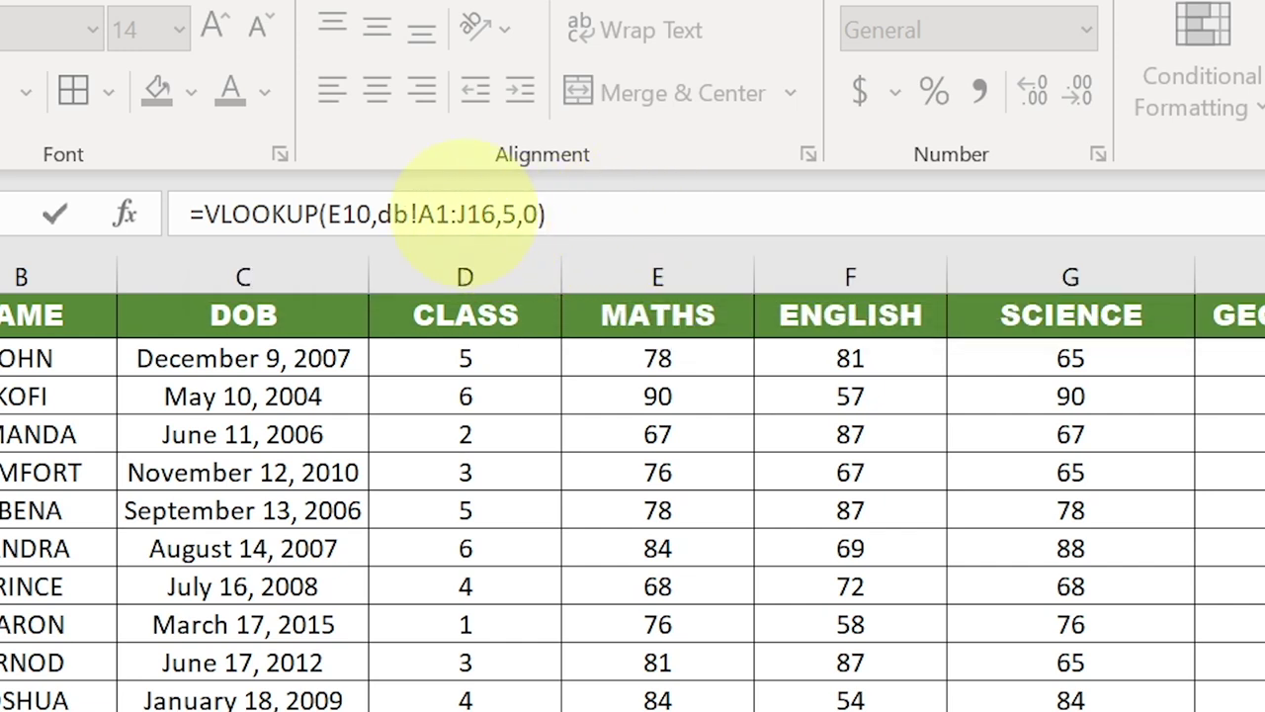
left_click_drag(494, 211, 381, 203)
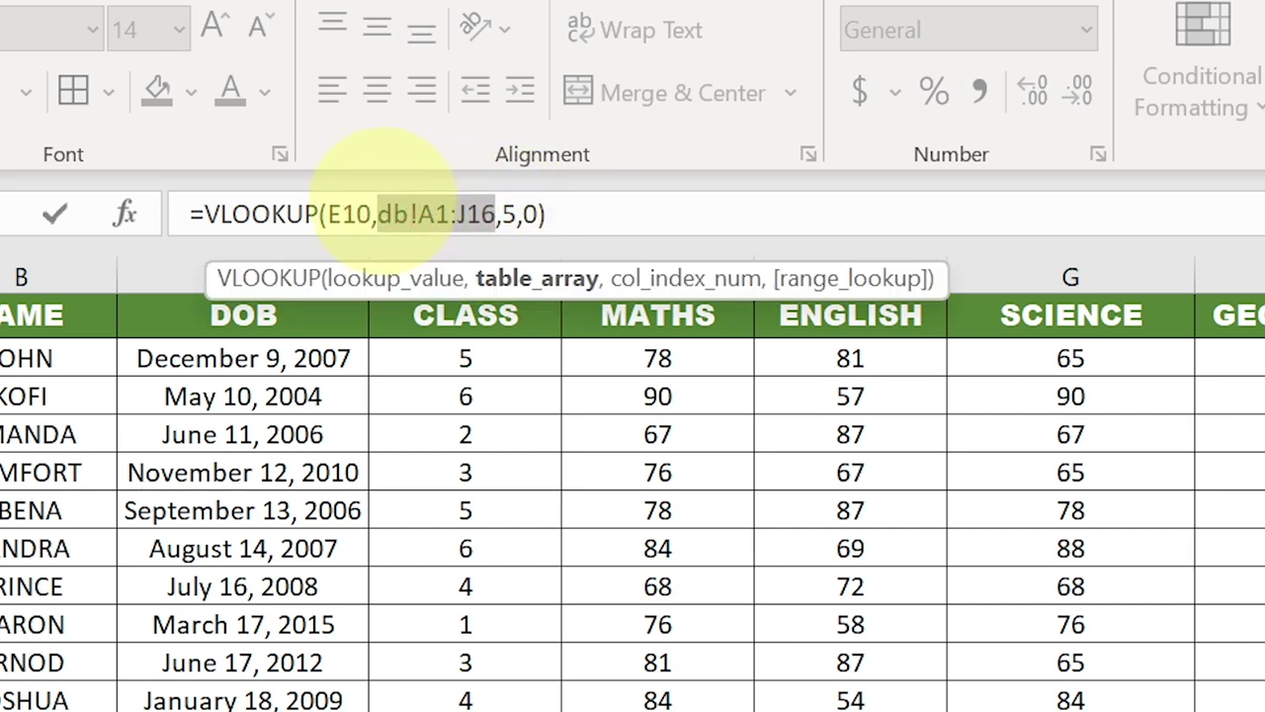
key("F4")
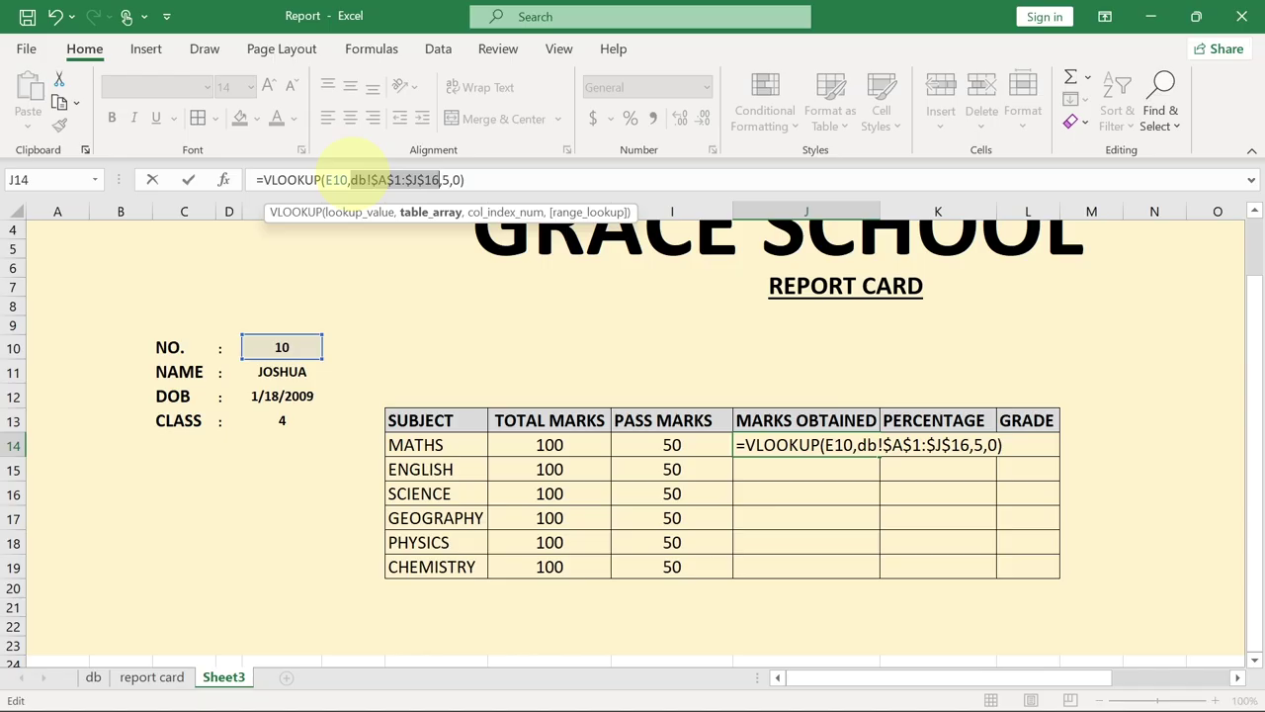
key("Return")
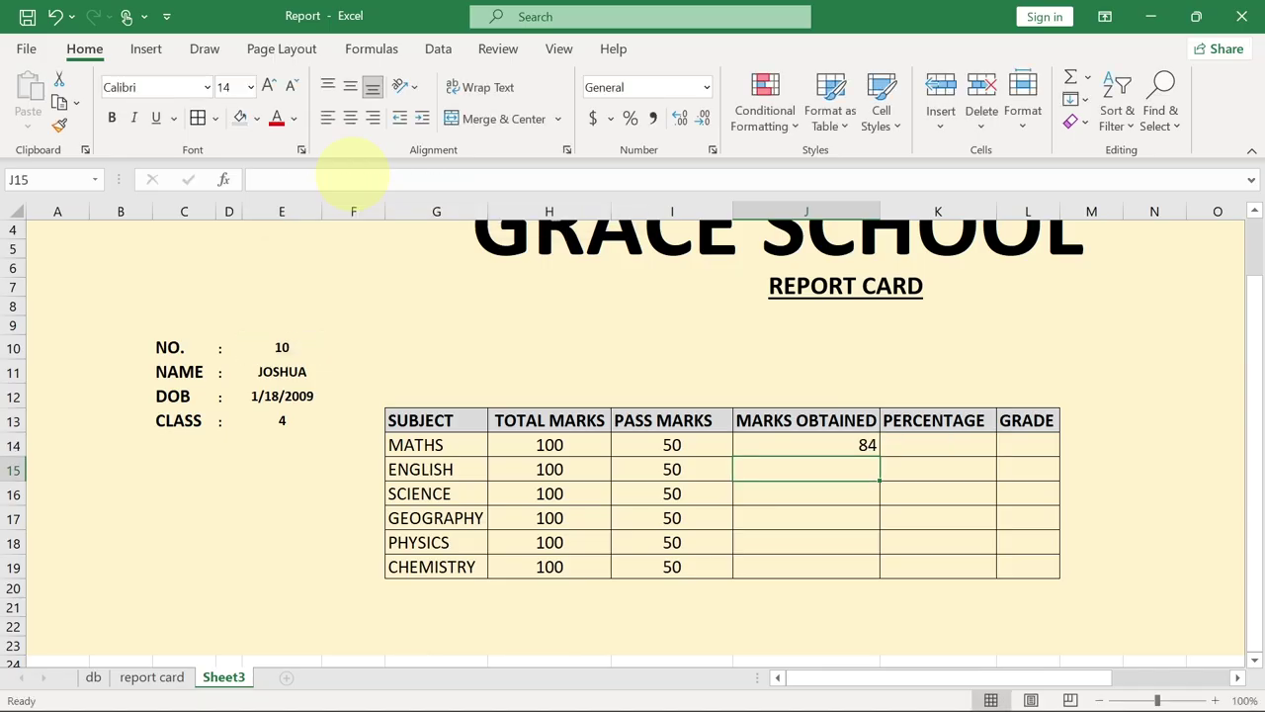
Step: Compare the MATHS mark in J14 with the selected student's row on the db sheet and return to Sheet3
left_click(787, 441)
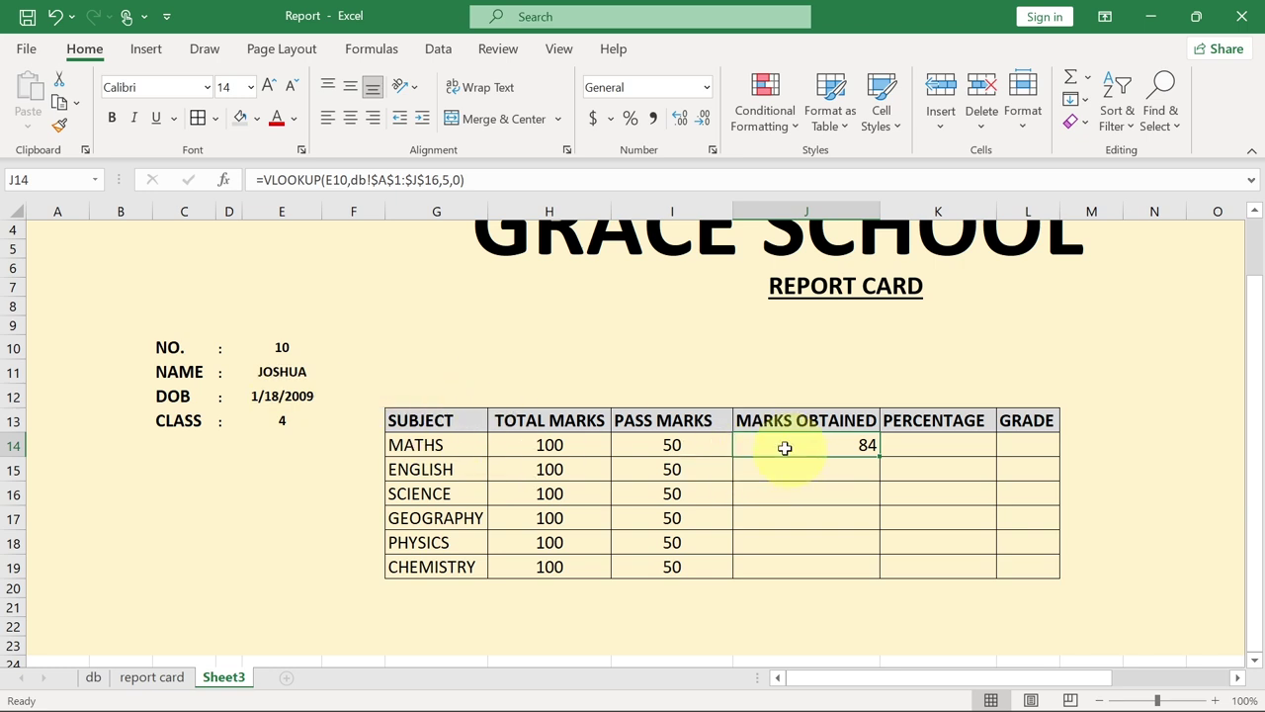
left_click_drag(396, 444, 769, 444)
left_click(769, 444)
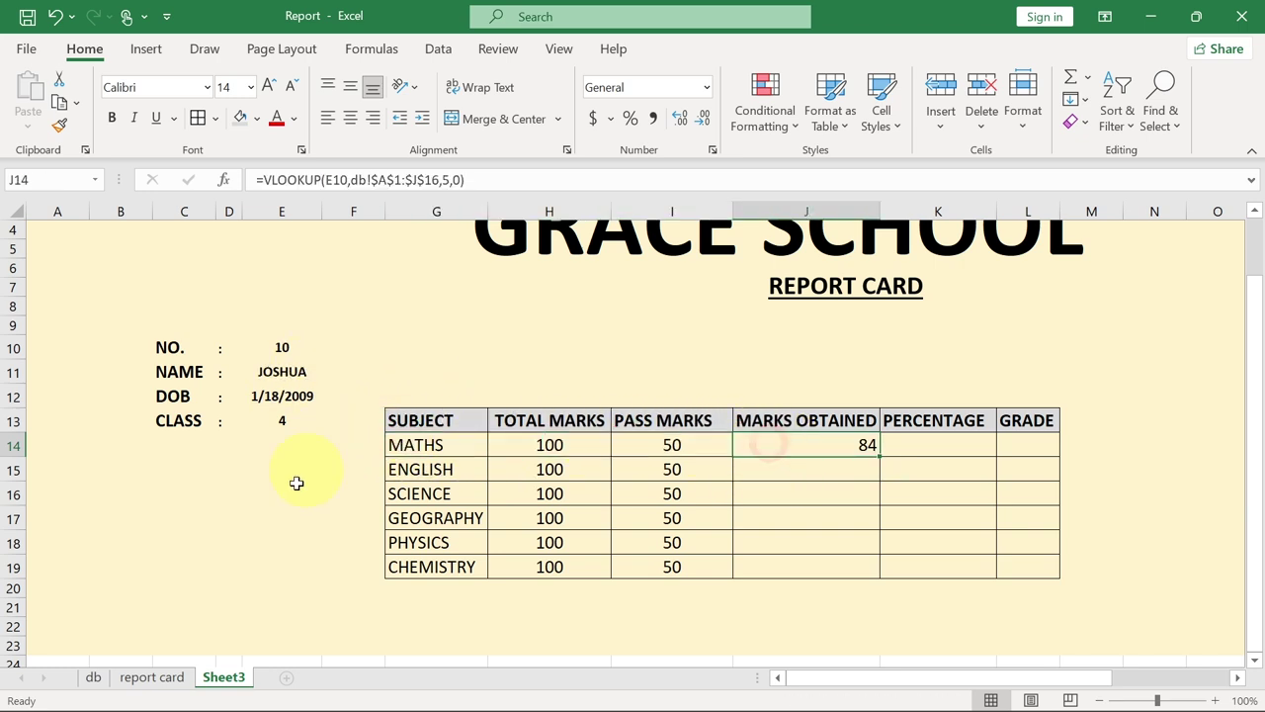
left_click(94, 672)
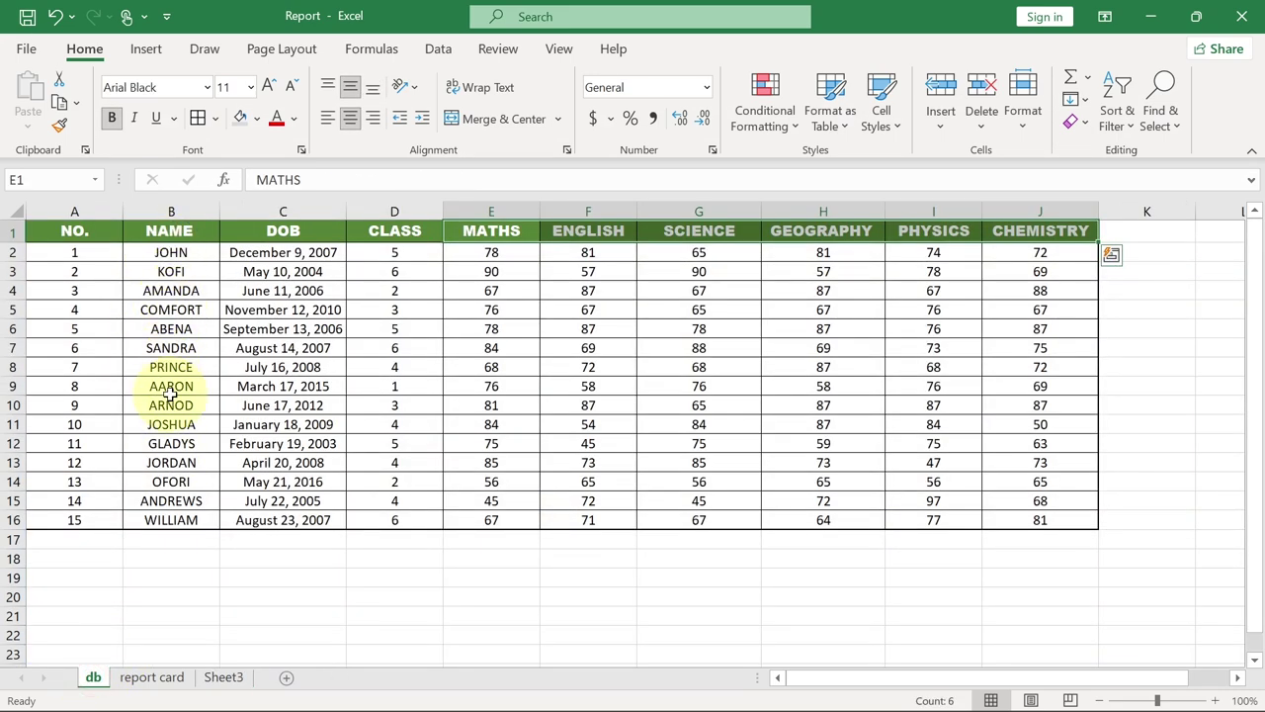
left_click(169, 424)
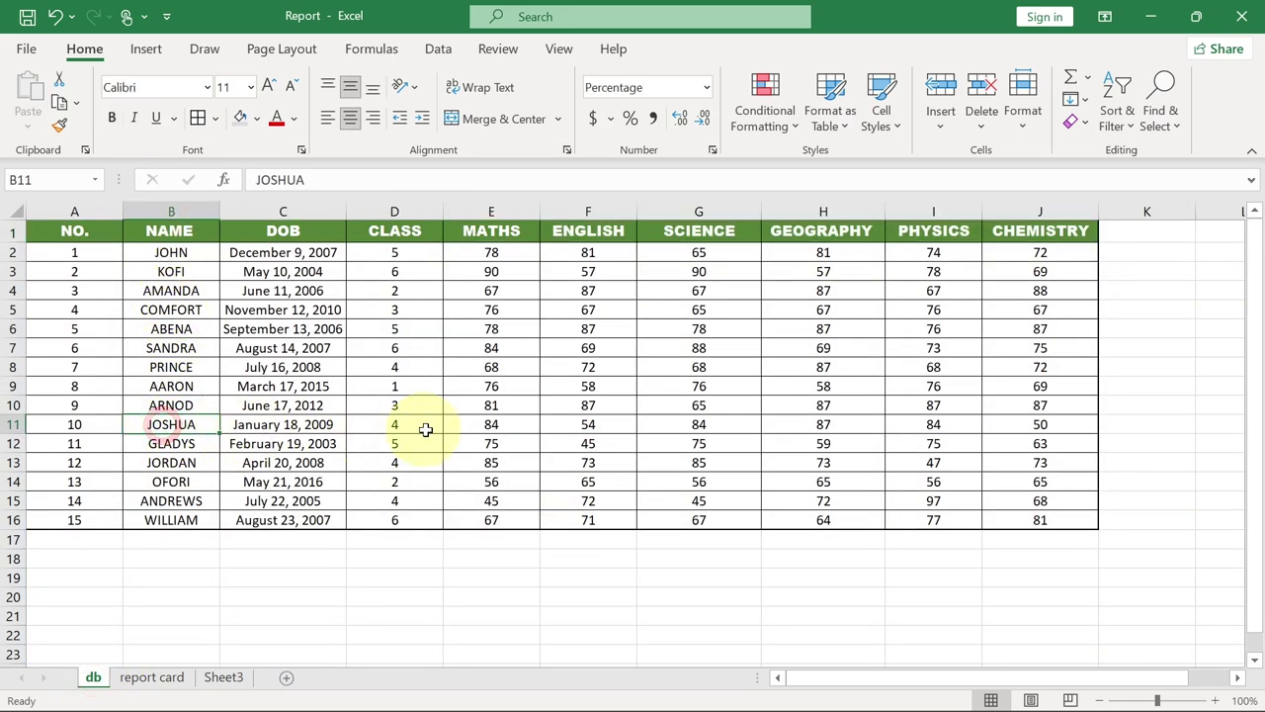
left_click_drag(186, 423, 478, 428)
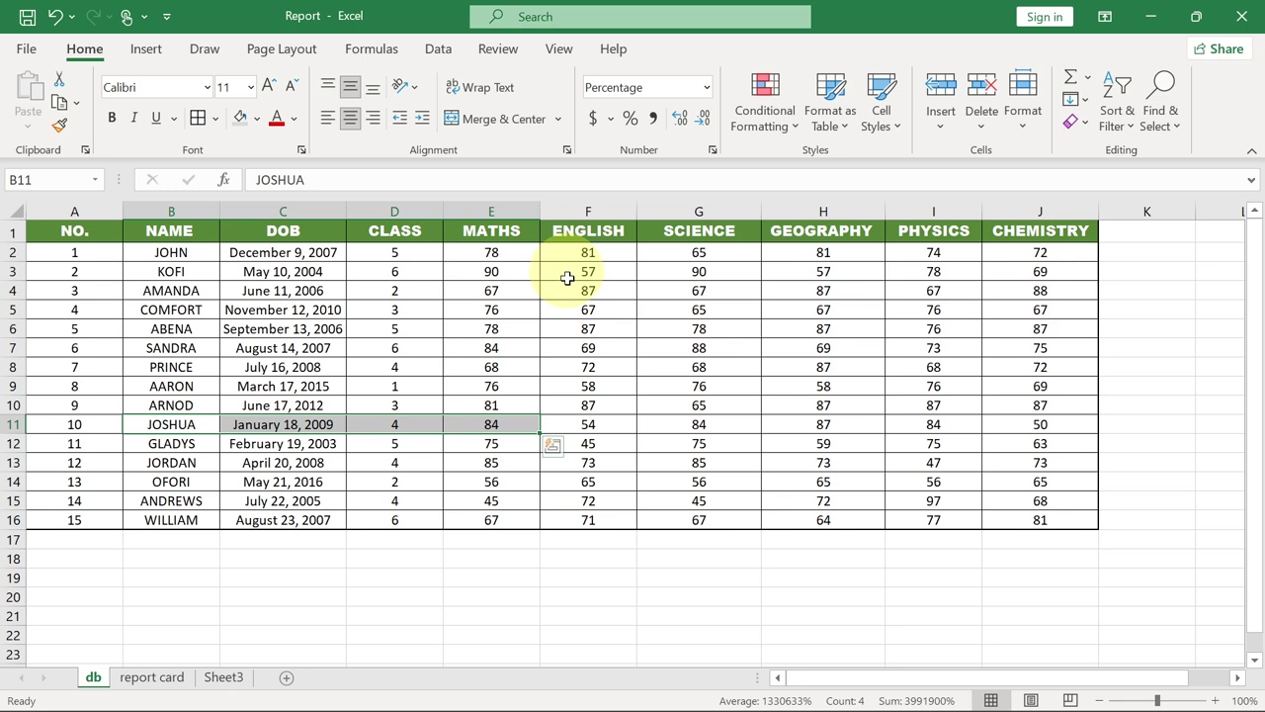
left_click(564, 419)
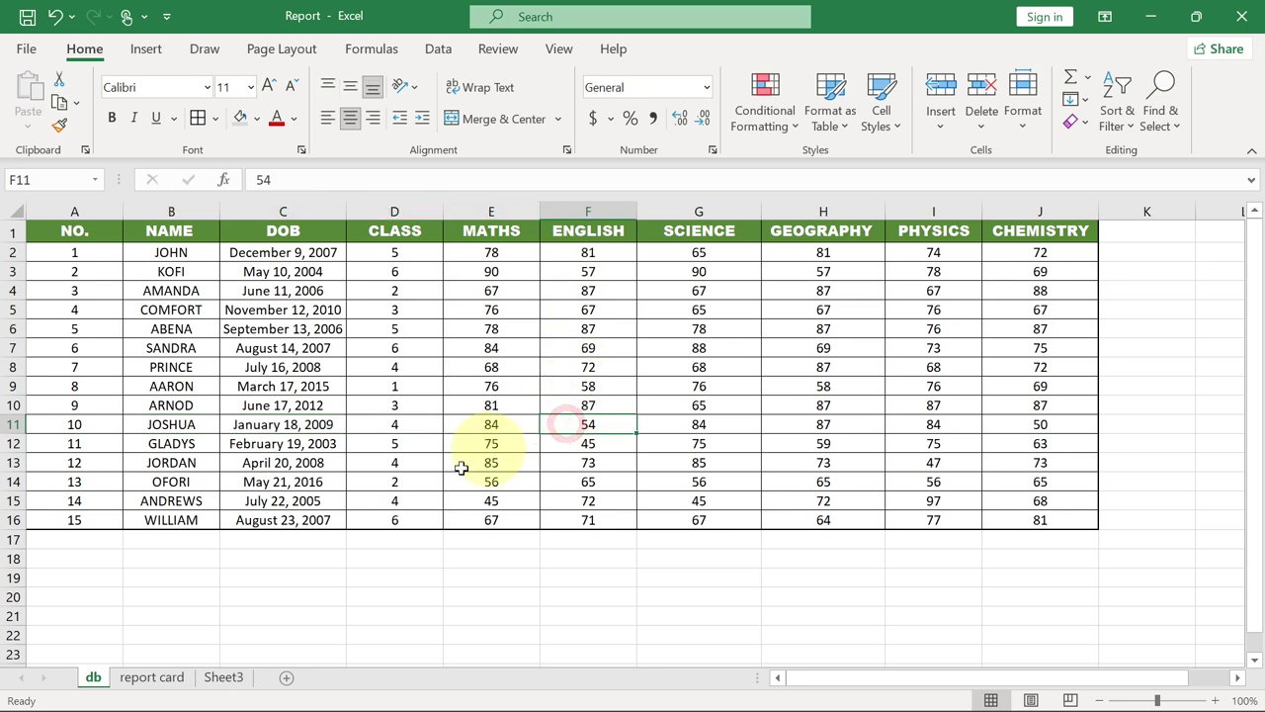
left_click(234, 682)
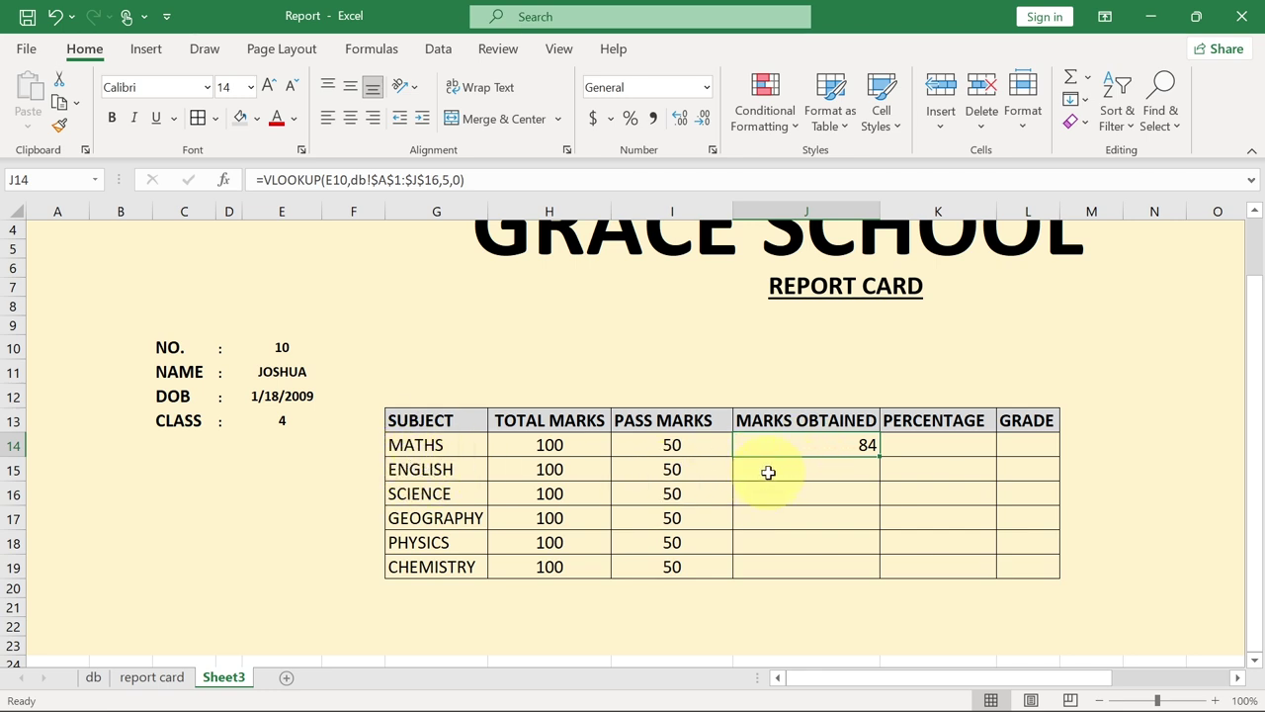
Step: Copy the J14 VLOOKUP formula text into J15 and set its column index to 6 for the ENGLISH mark
left_click_drag(465, 179, 227, 179)
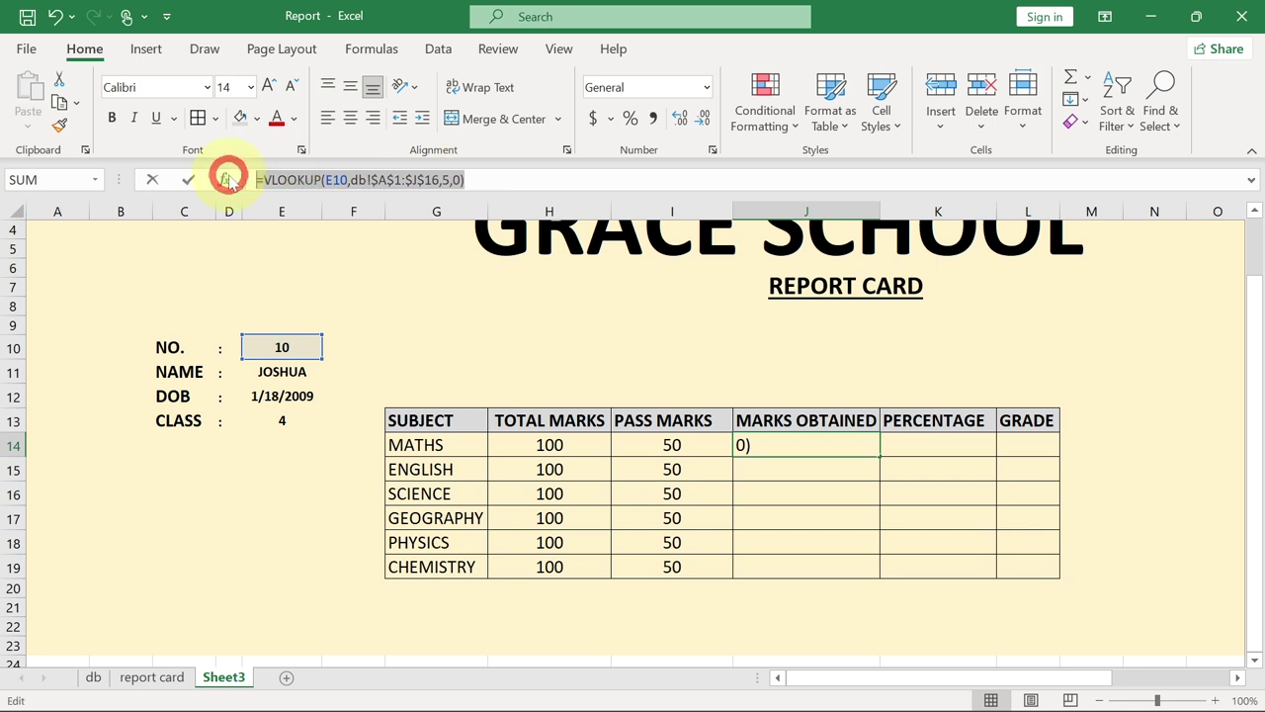
key("ctrl+c")
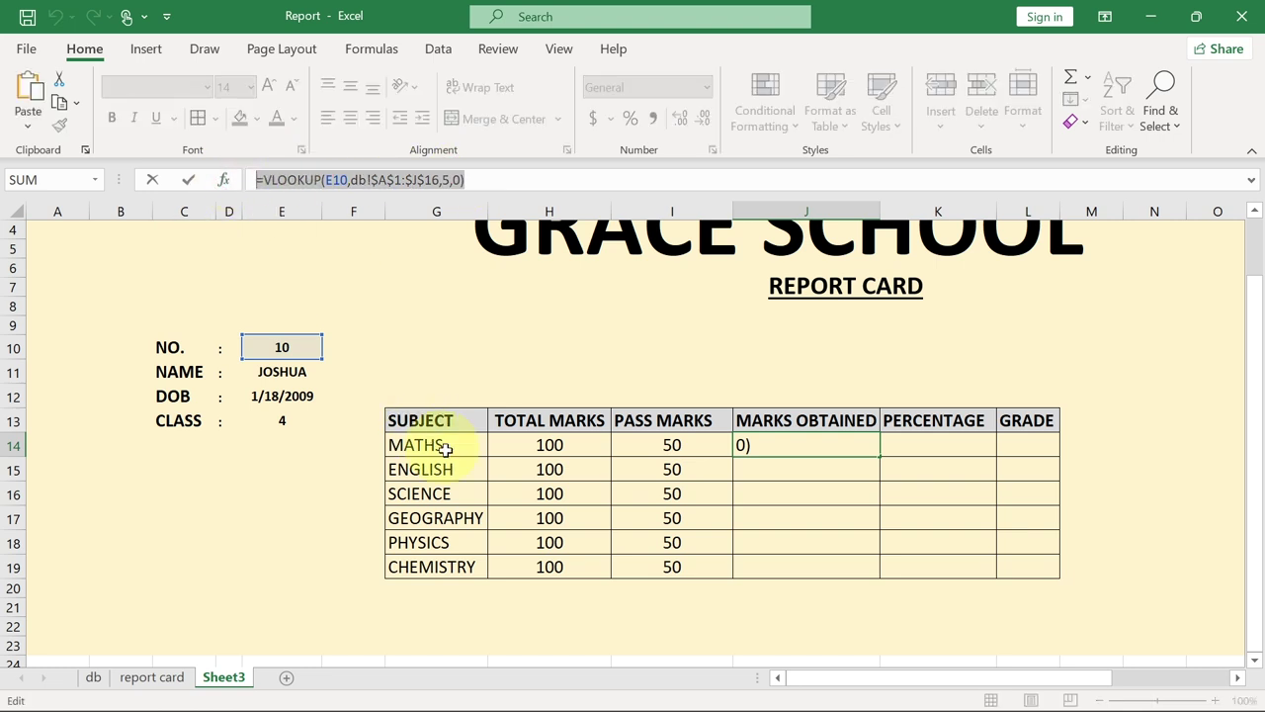
left_click(751, 464)
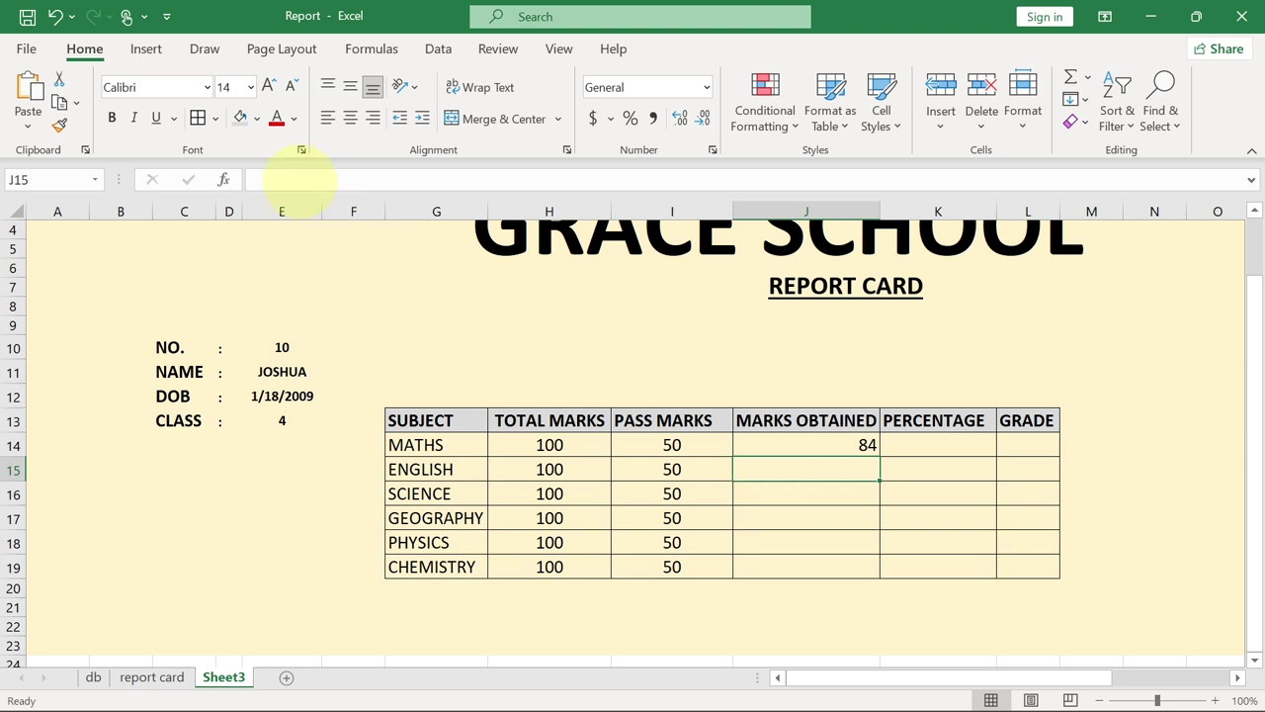
left_click(297, 178)
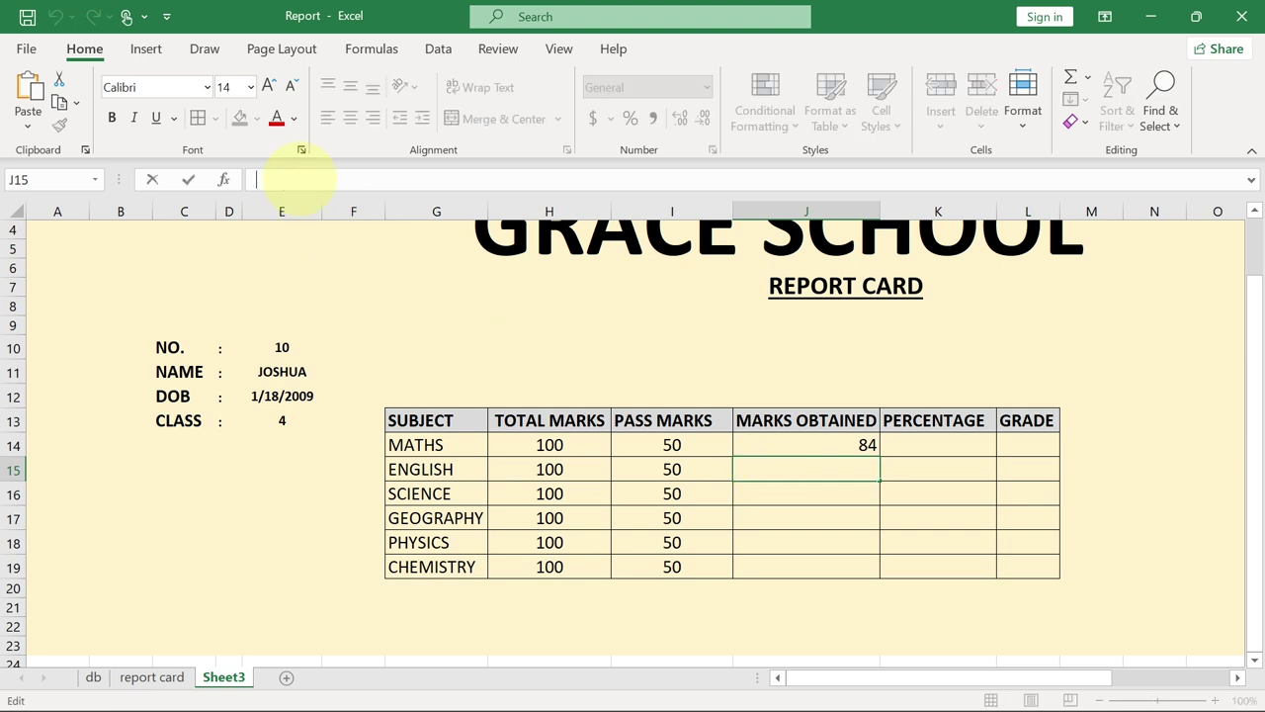
key("ctrl+v")
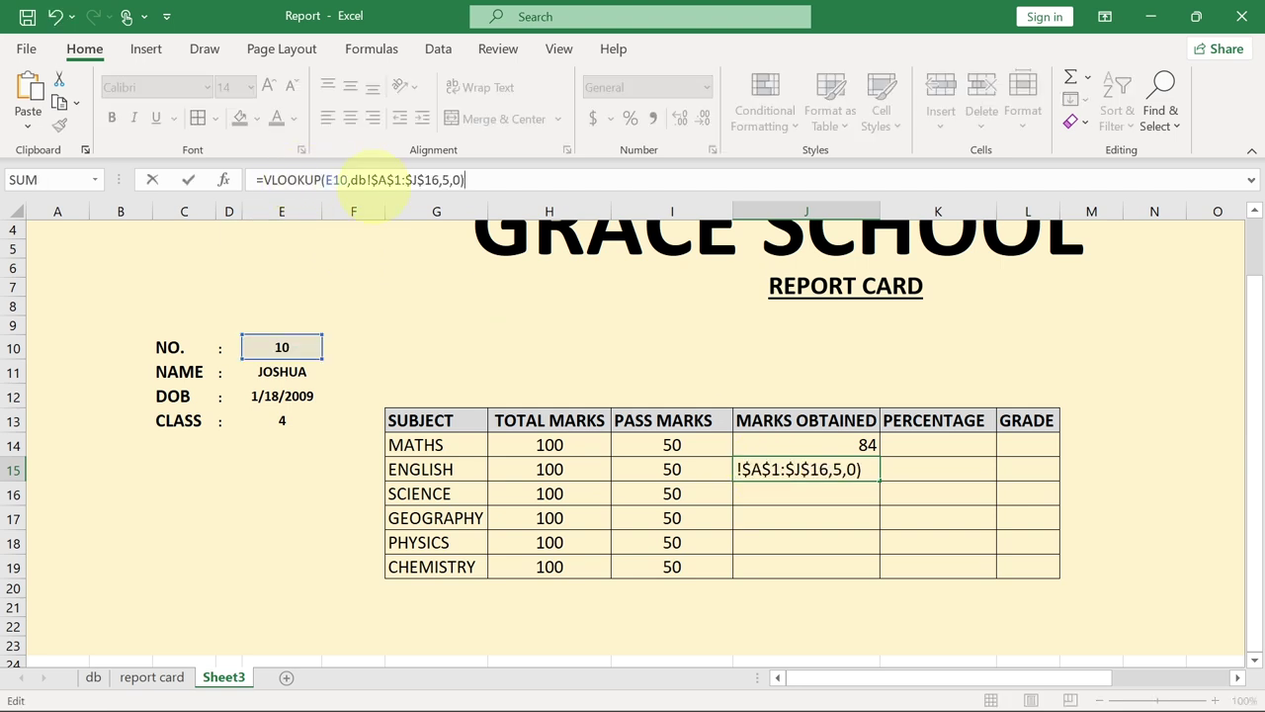
left_click(446, 179)
key("BackSpace")
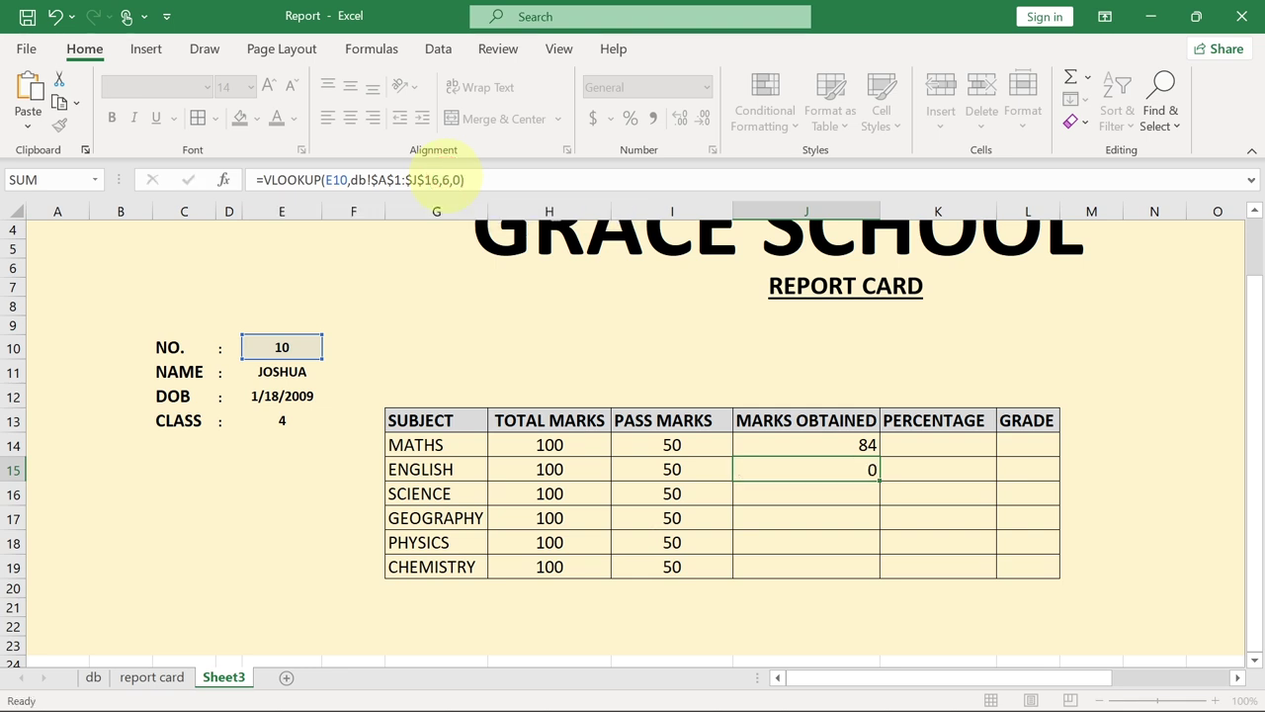
key("Return")
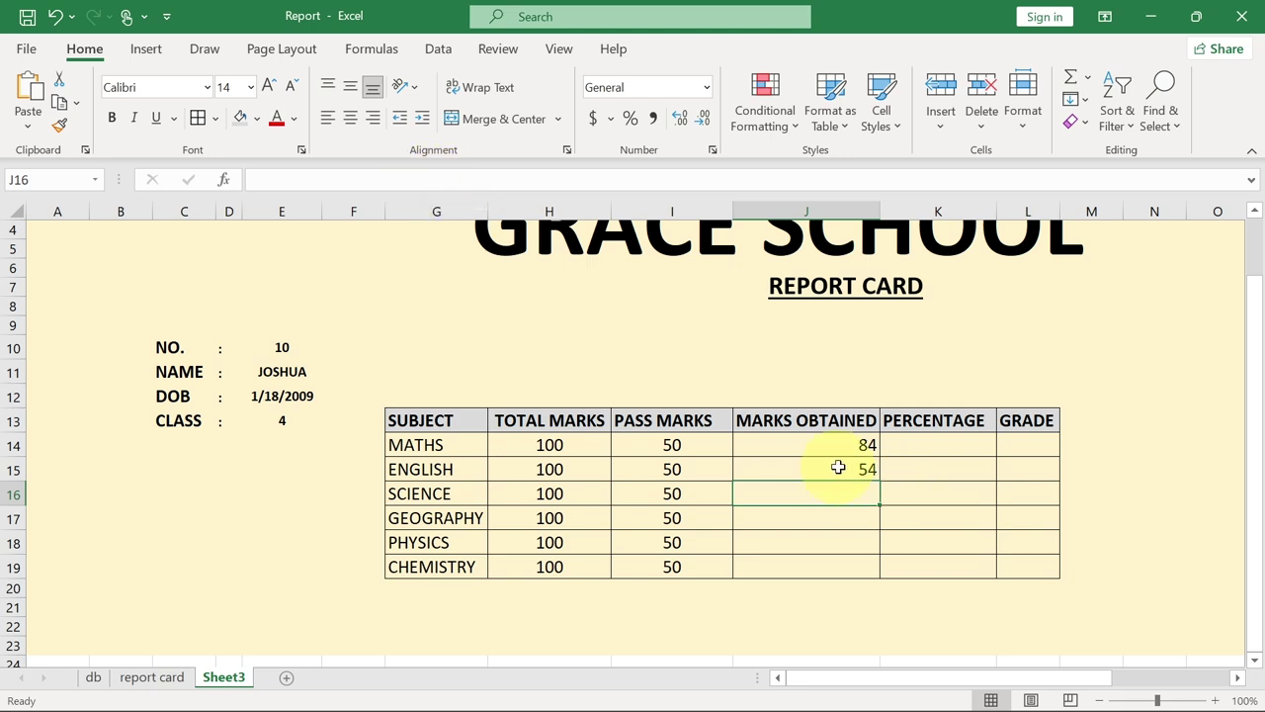
Step: Check the ENGLISH mark against the db sheet, and enter the copied VLOOKUP in Sheet3's J16 with column index 7 for SCIENCE
left_click(93, 677)
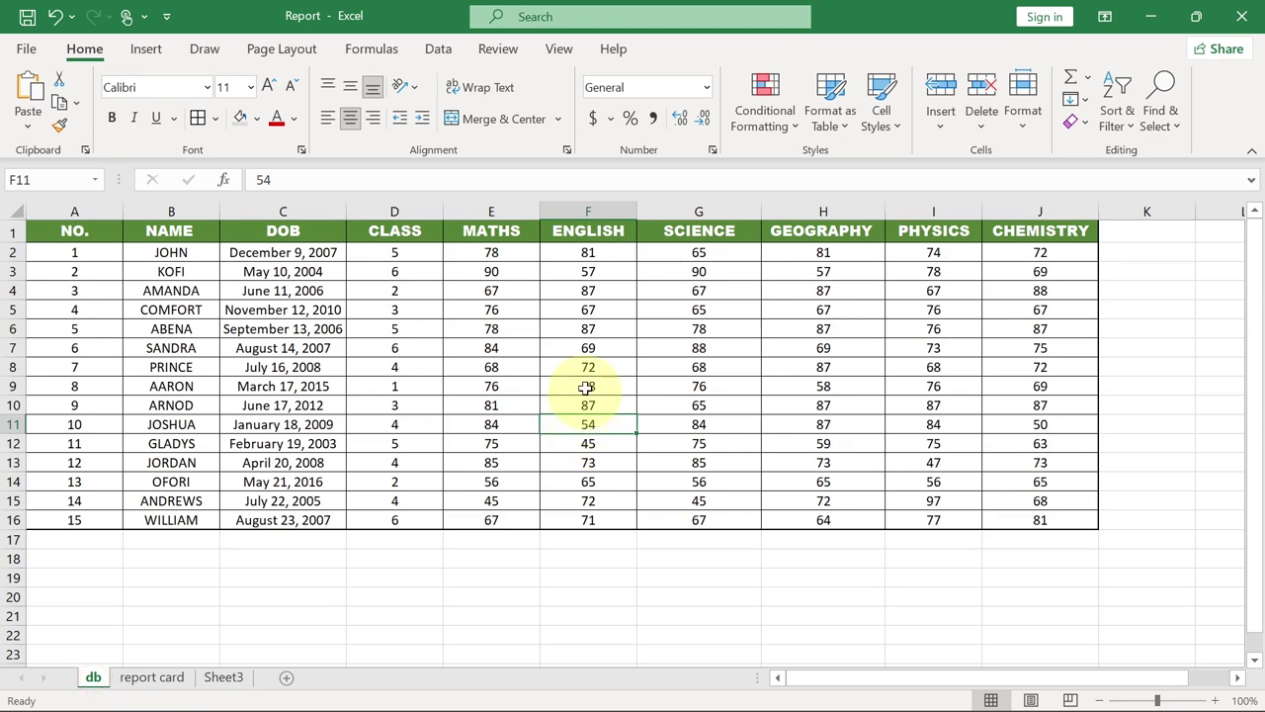
left_click(223, 677)
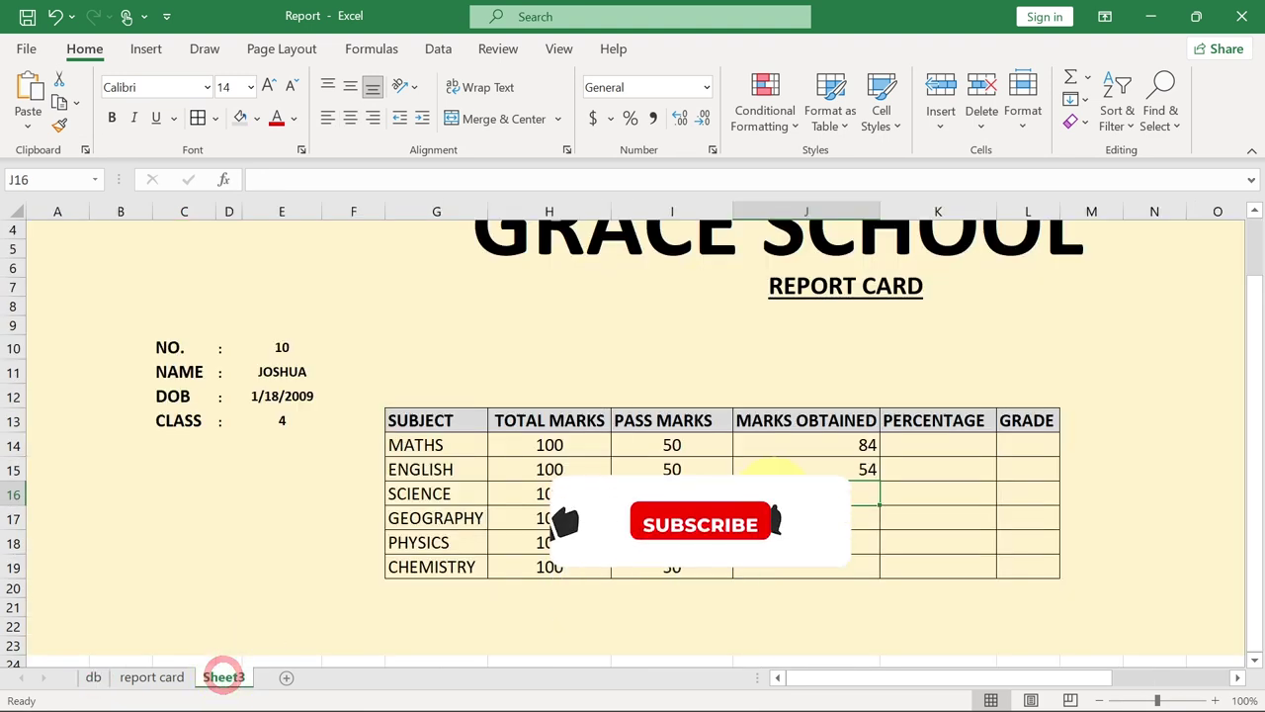
left_click(277, 179)
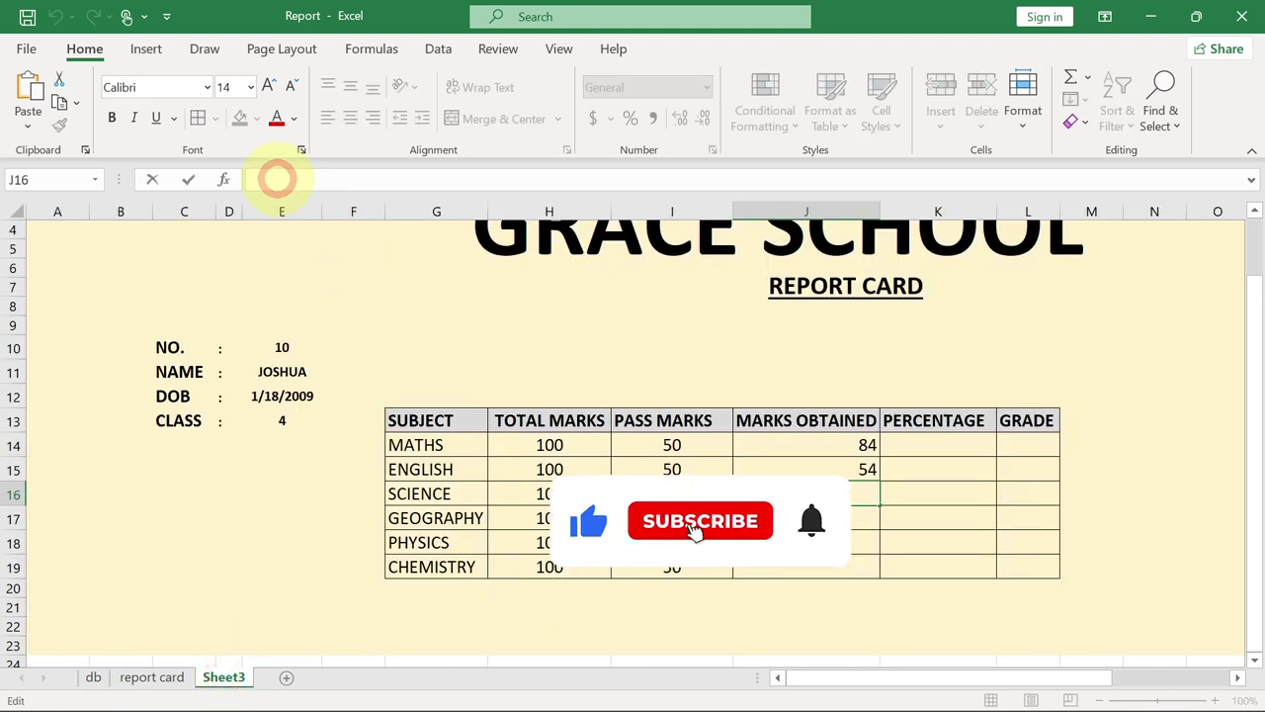
key("ctrl+v")
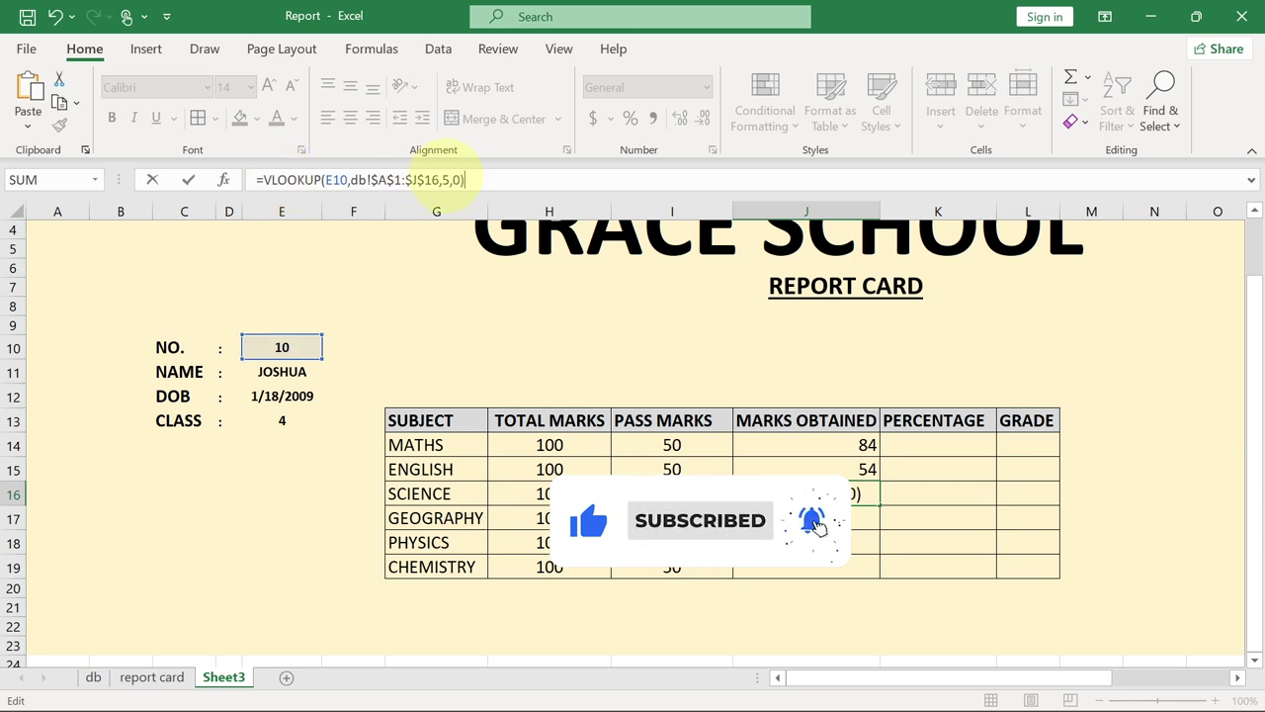
left_click(448, 179)
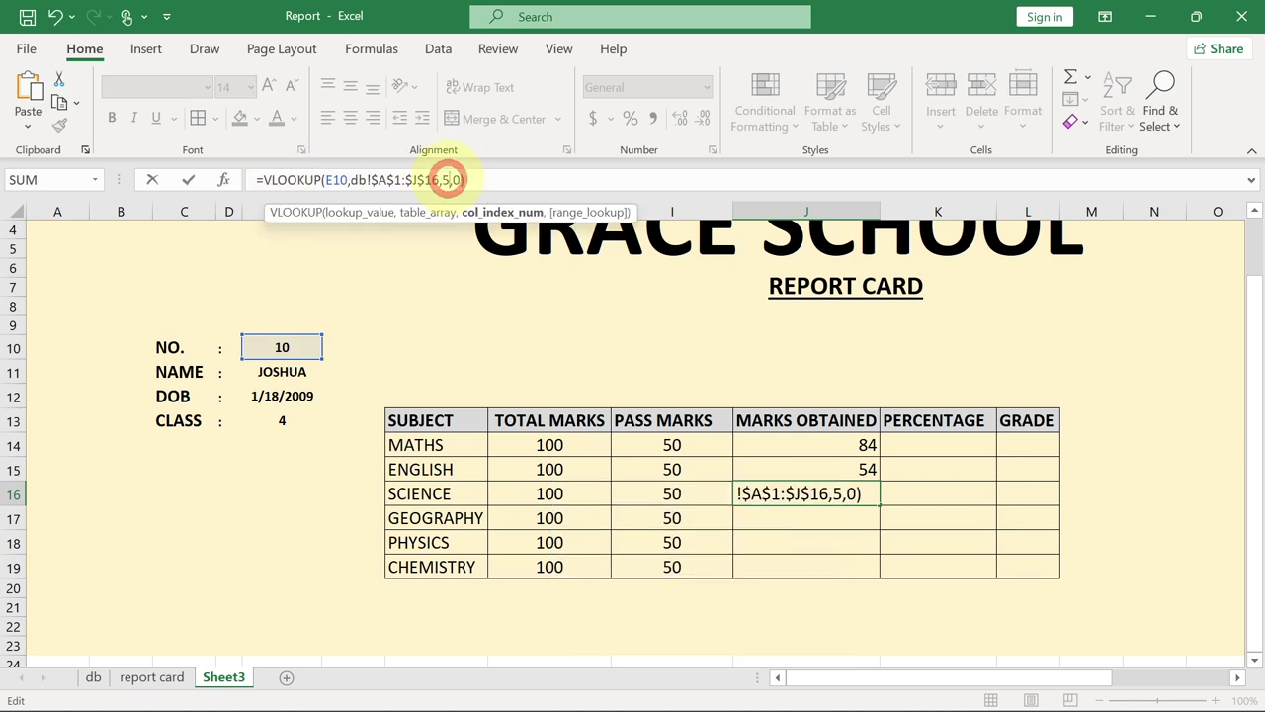
key("BackSpace")
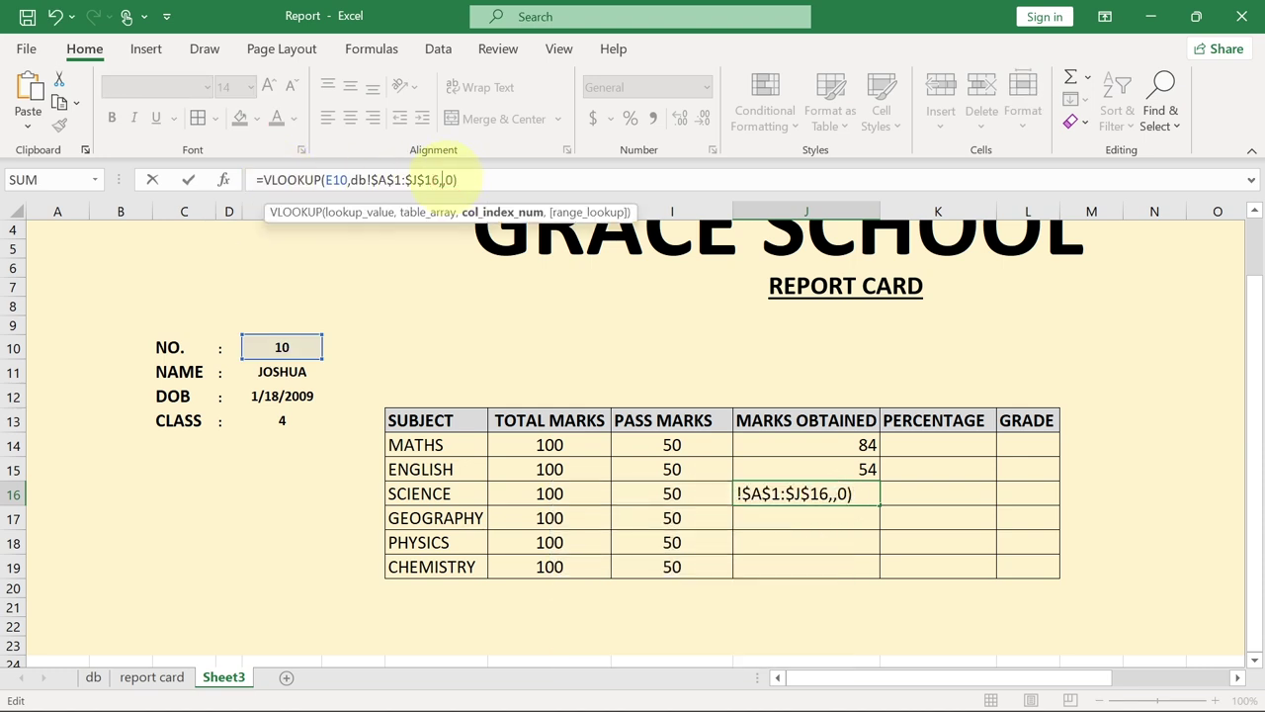
type("7")
key("Return")
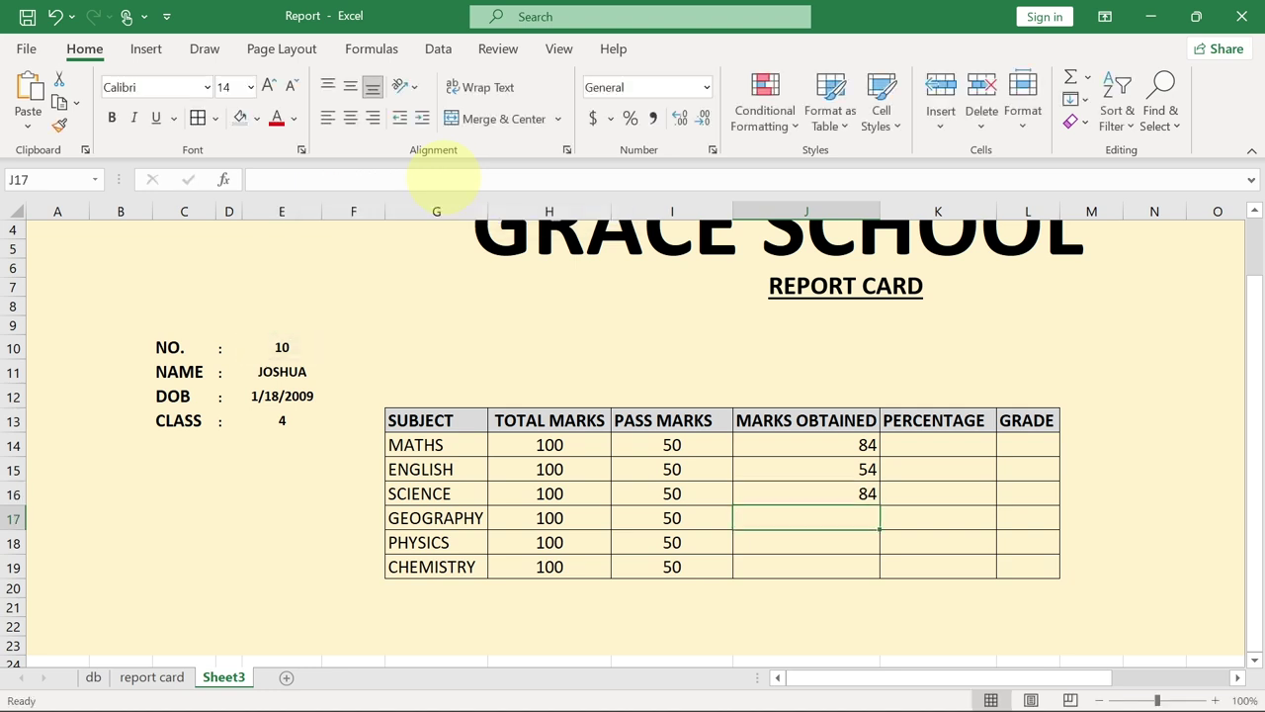
Step: Paste the VLOOKUP formula into J17 and set its column index to 8 for the GEOGRAPHY mark
left_click(415, 179)
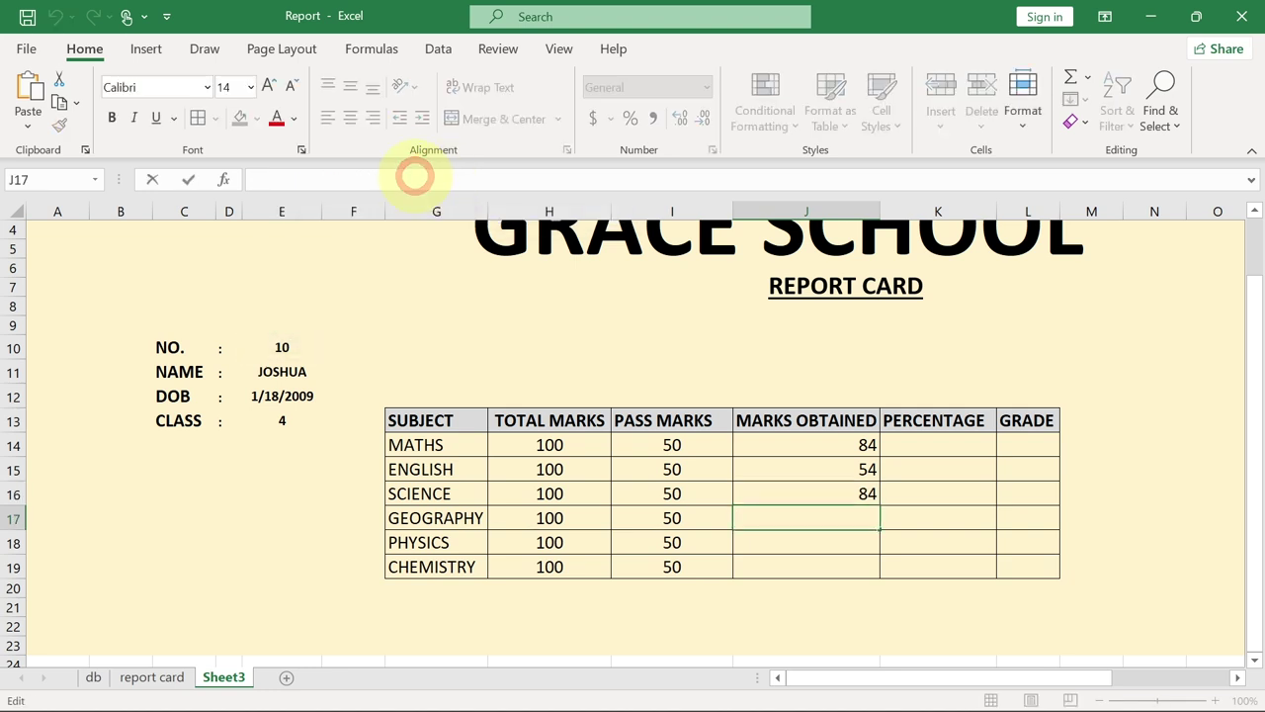
key("ctrl+v")
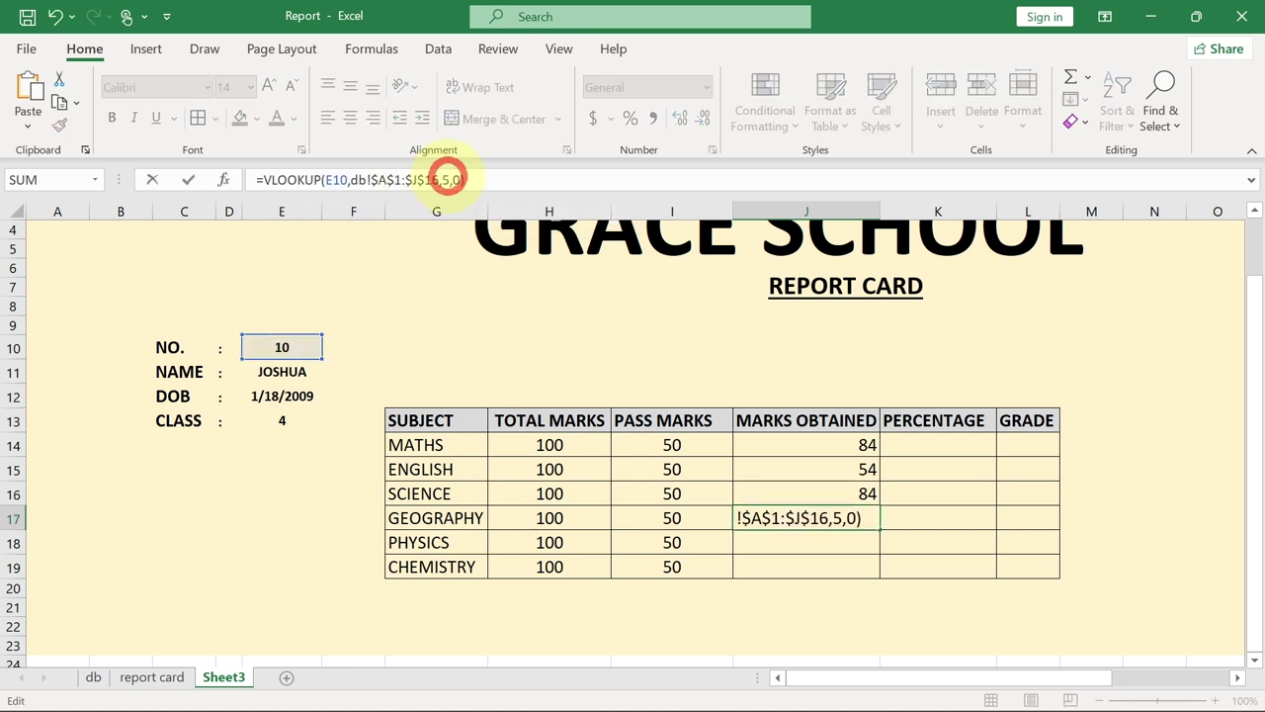
left_click(450, 179)
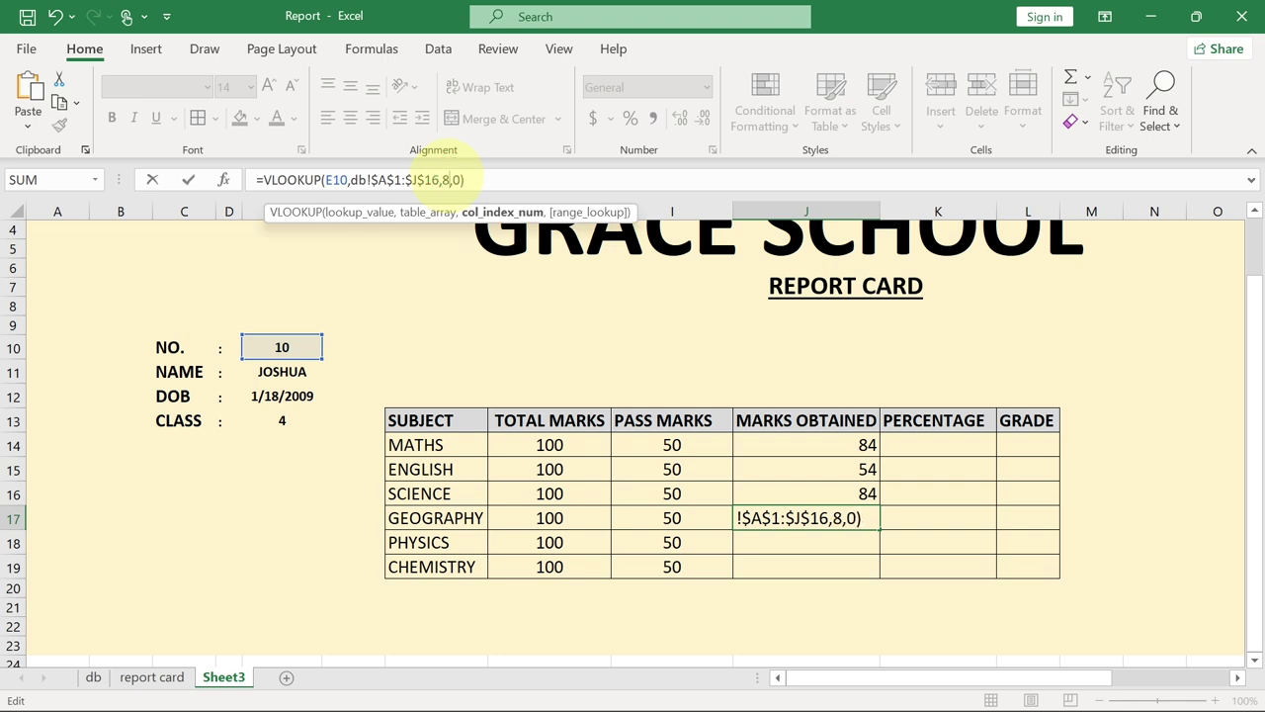
key("Return")
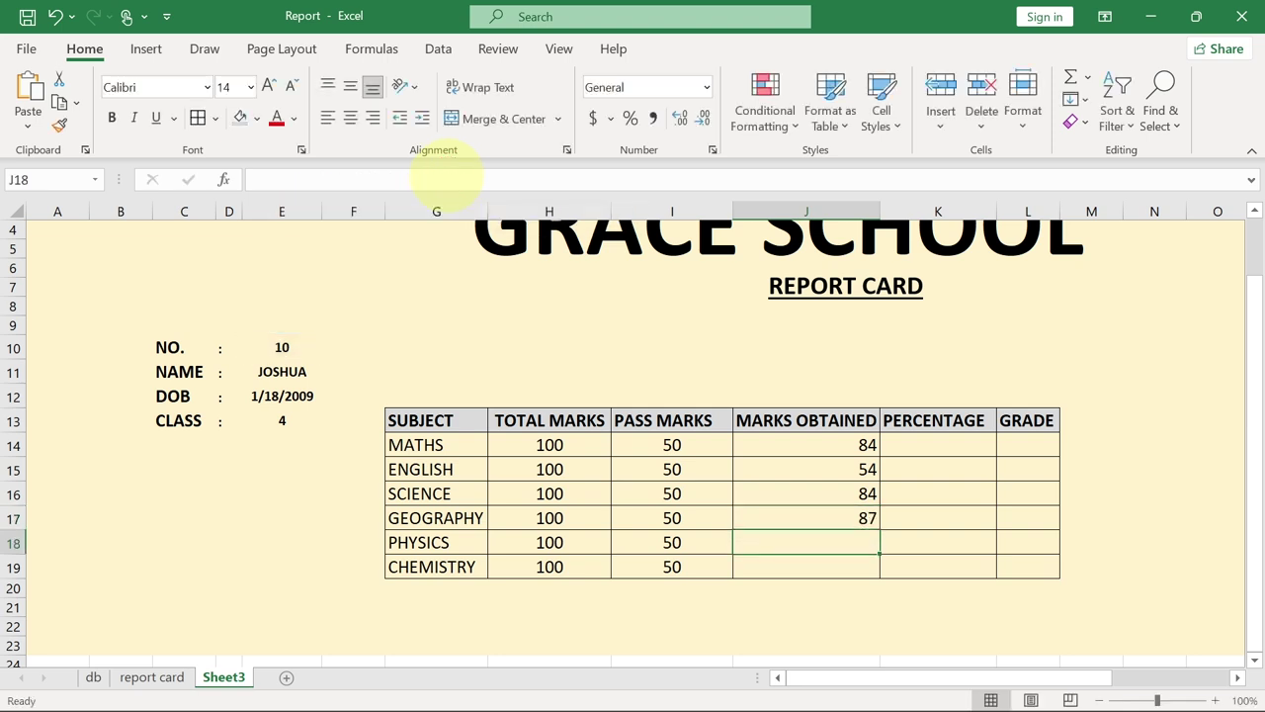
Step: Paste the VLOOKUP formula into J18 and set its column index to 9 for the PHYSICS mark
left_click(436, 179)
type("=VLOOKUP(E10,db!$A$1:$J$16,5,0)")
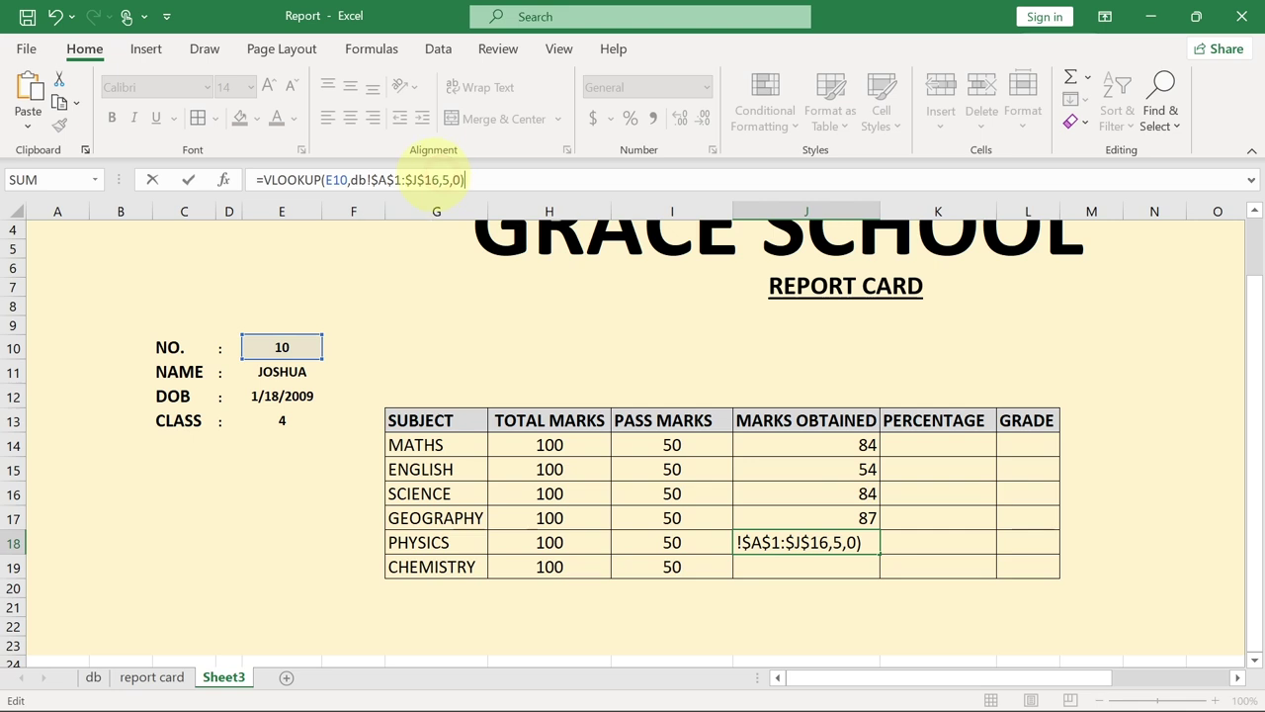
left_click(447, 178)
key("BackSpace")
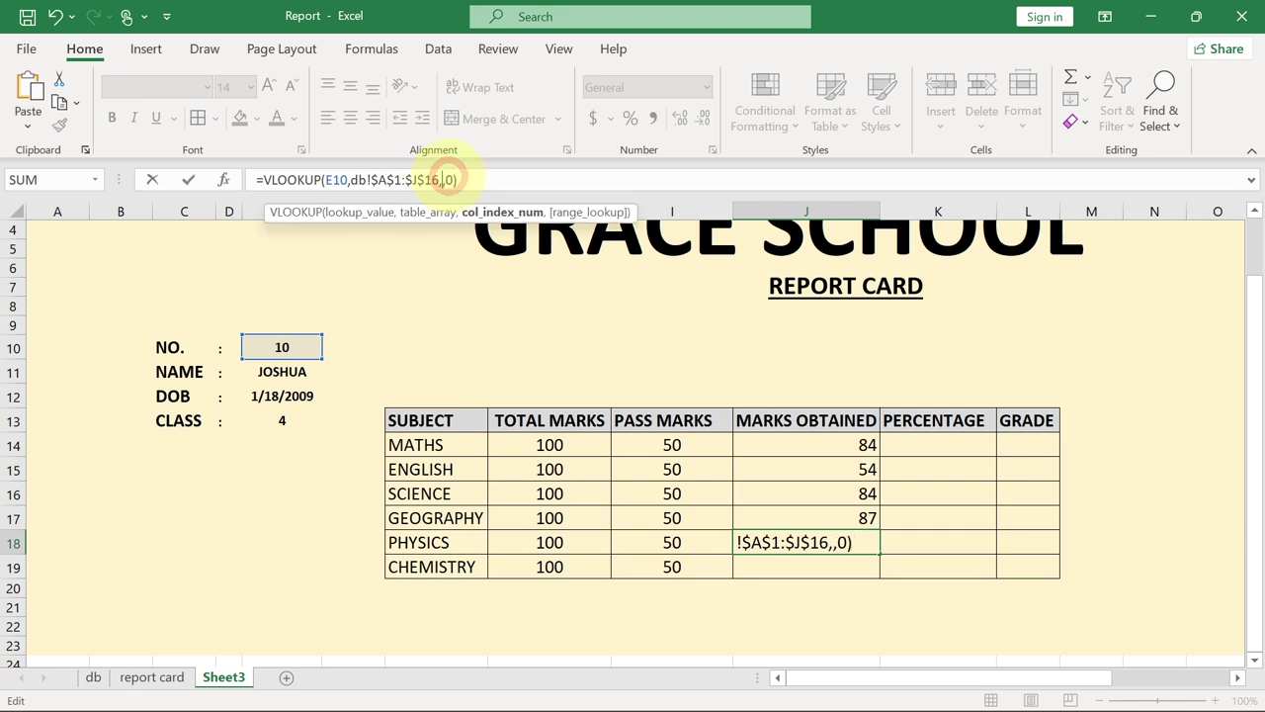
type("9")
key("Return")
Step: Paste the VLOOKUP formula into J19 and set its column index to 10 for the CHEMISTRY mark
left_click(433, 176)
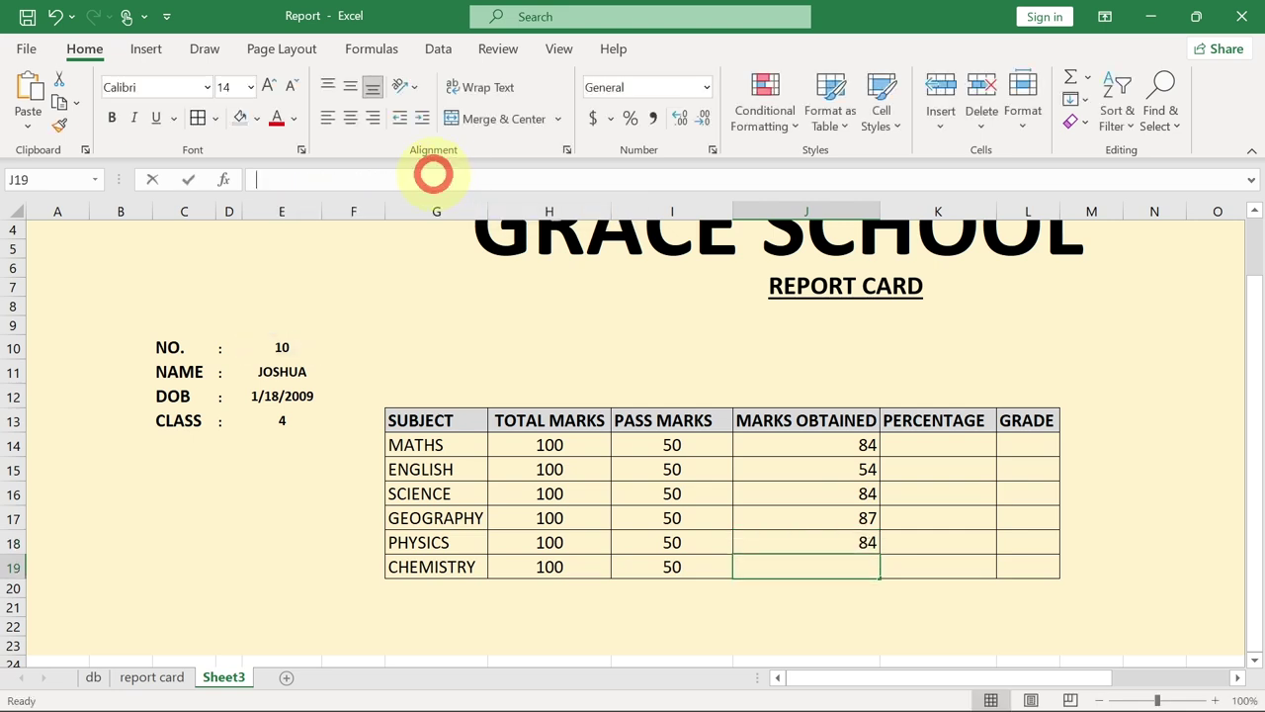
type("=VLOOKUP(E10,db!$A$1:$J$16,5,0)")
left_click(450, 179)
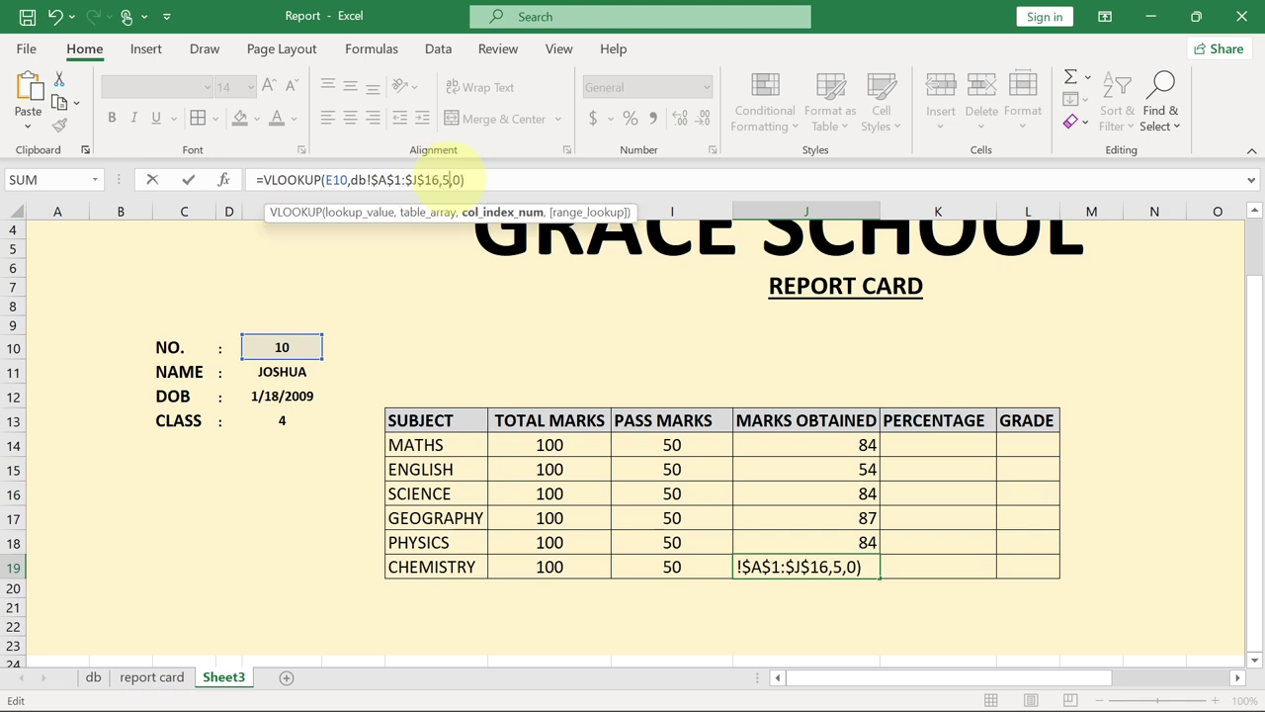
type("10")
key("Return")
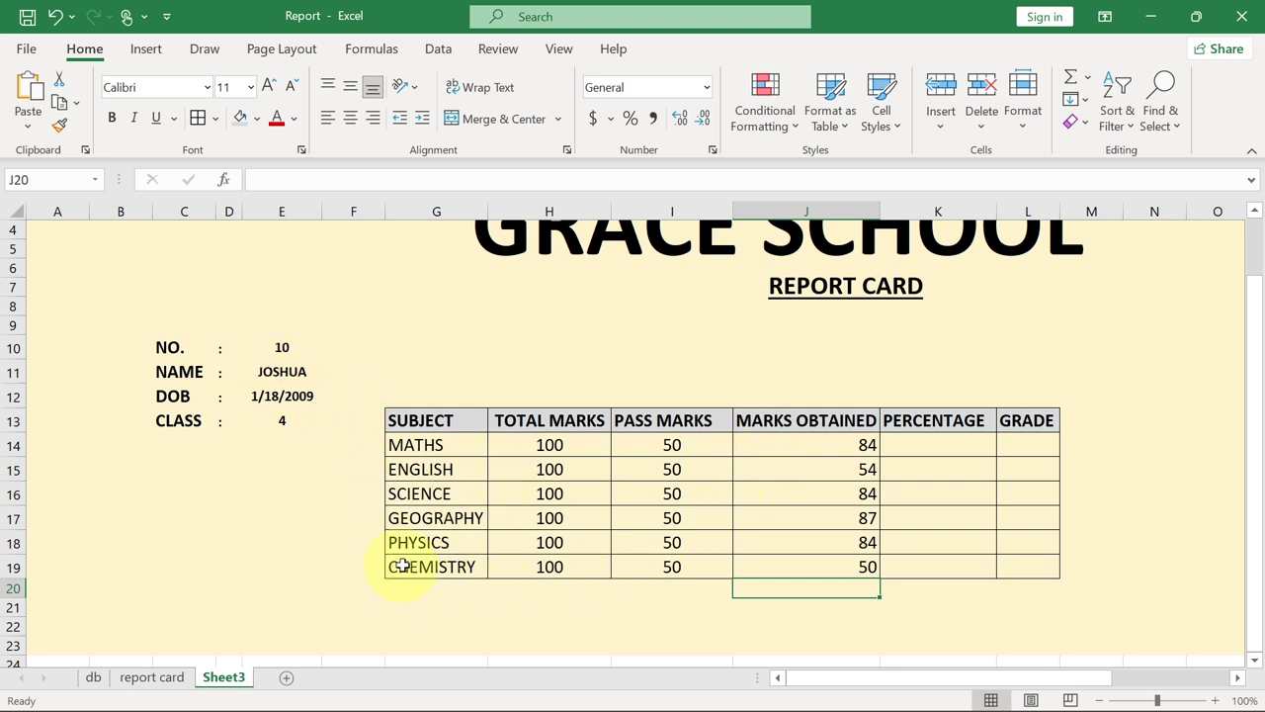
Step: Compare the marks obtained with the selected student's row 11 on the db sheet and return to Sheet3
left_click(828, 564)
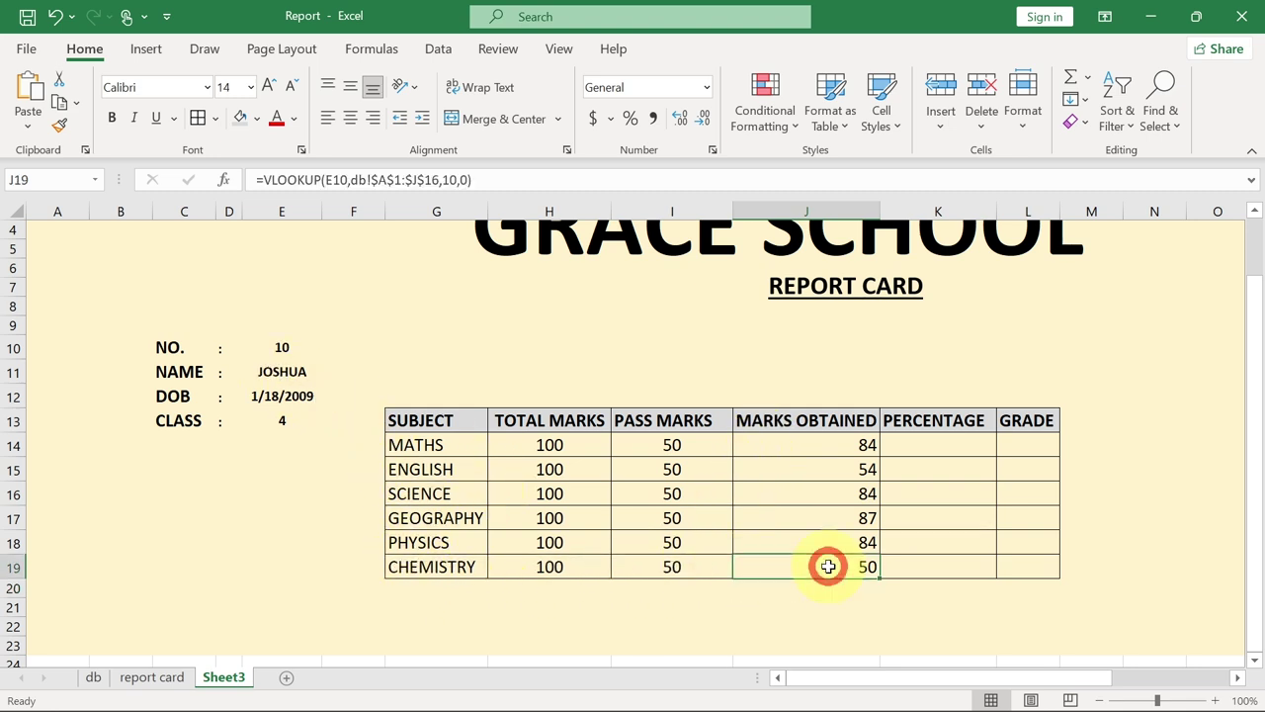
left_click(93, 677)
left_click_drag(131, 428, 1015, 427)
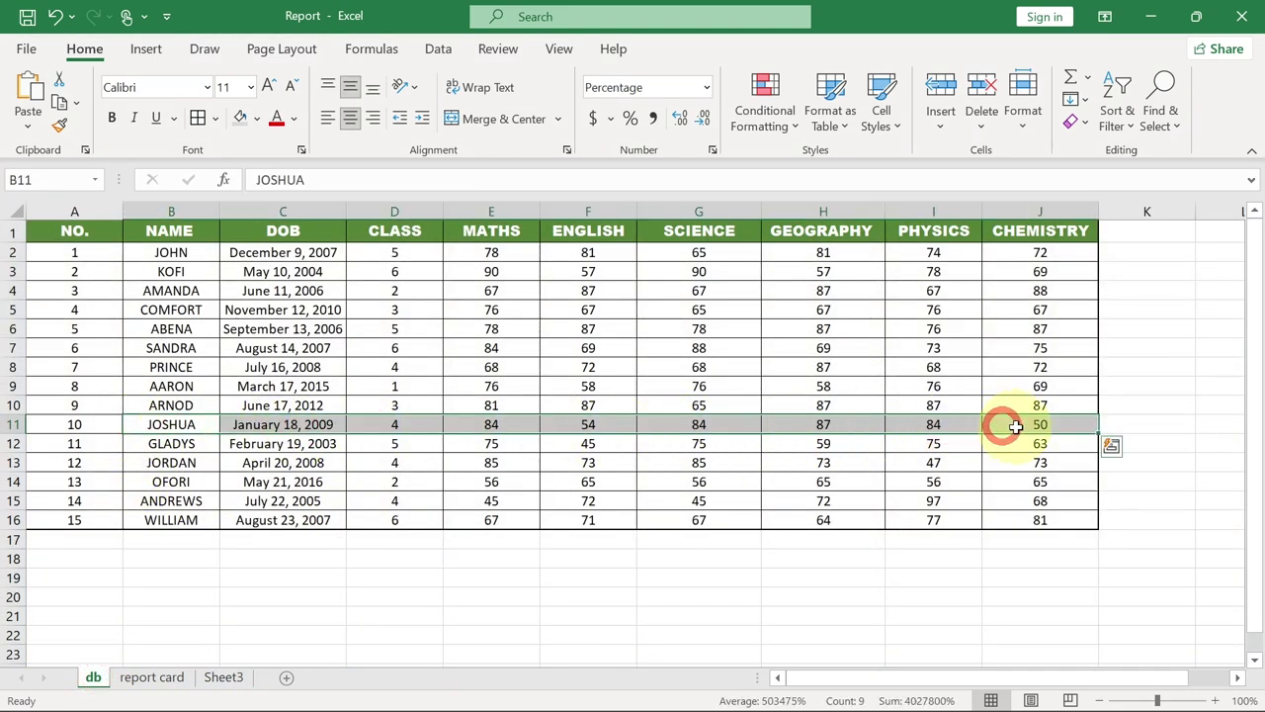
left_click(1015, 426)
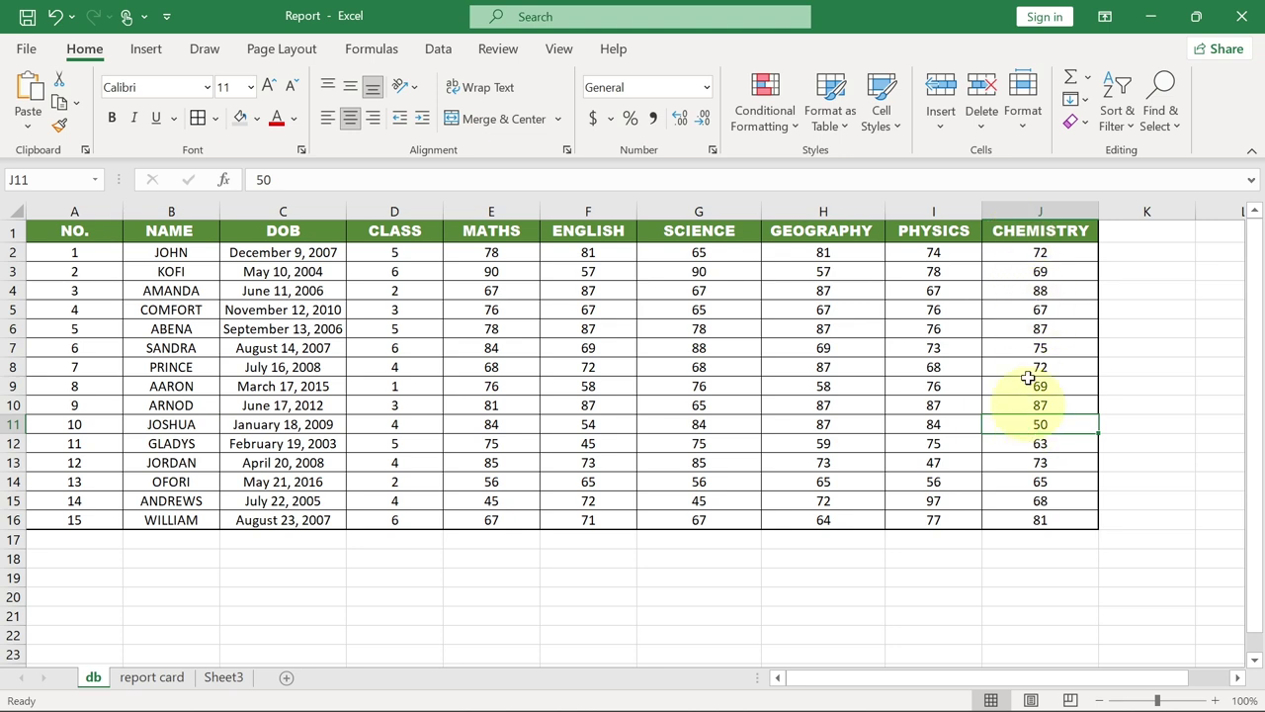
left_click(219, 677)
Step: Center the marks obtained in J14:J19 horizontally
left_click_drag(757, 448, 795, 557)
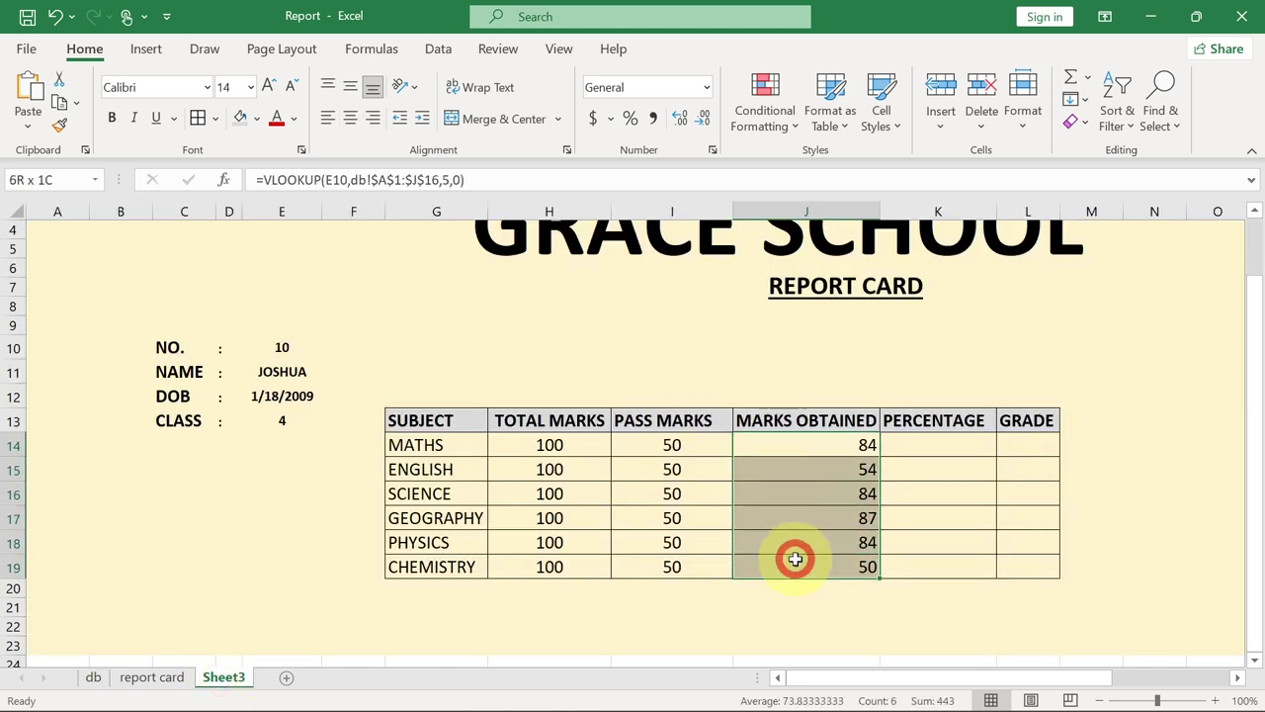
left_click(348, 118)
left_click(824, 468)
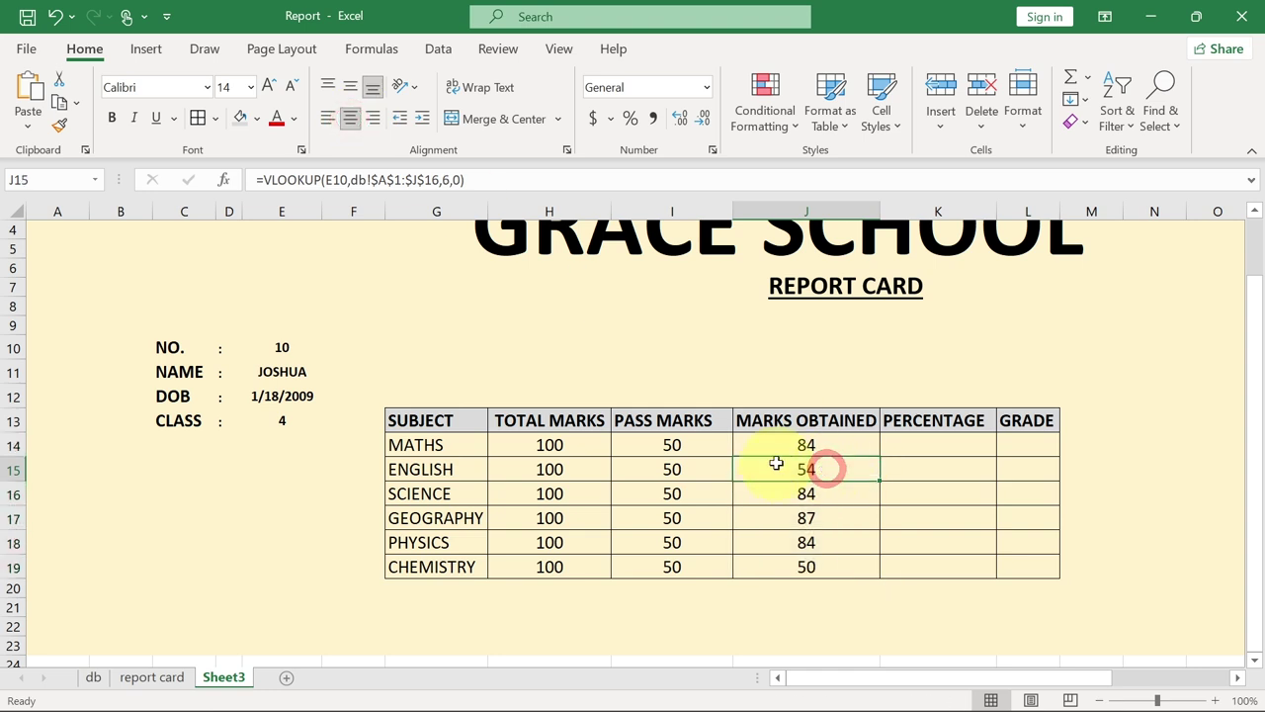
Step: Enter =J14/H14 in K14 for the MATHS percentage and format the cell as a percentage
scroll(893, 467, "down", 1)
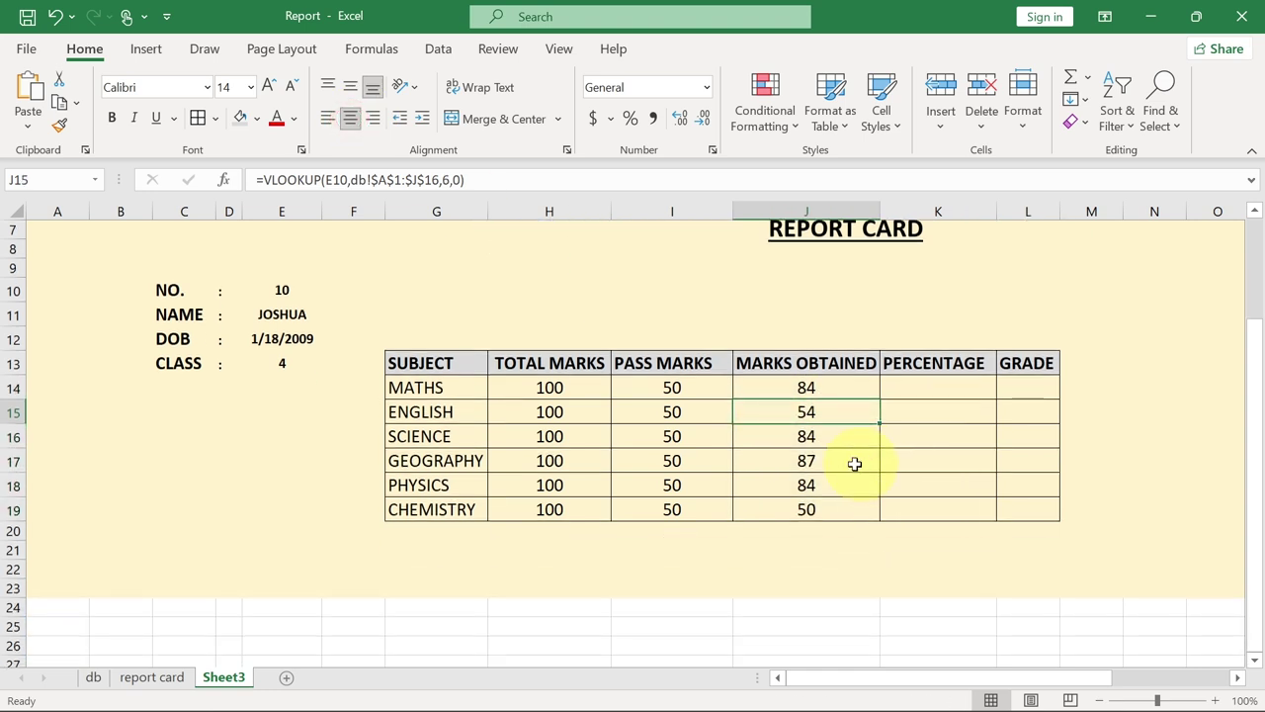
left_click(909, 381)
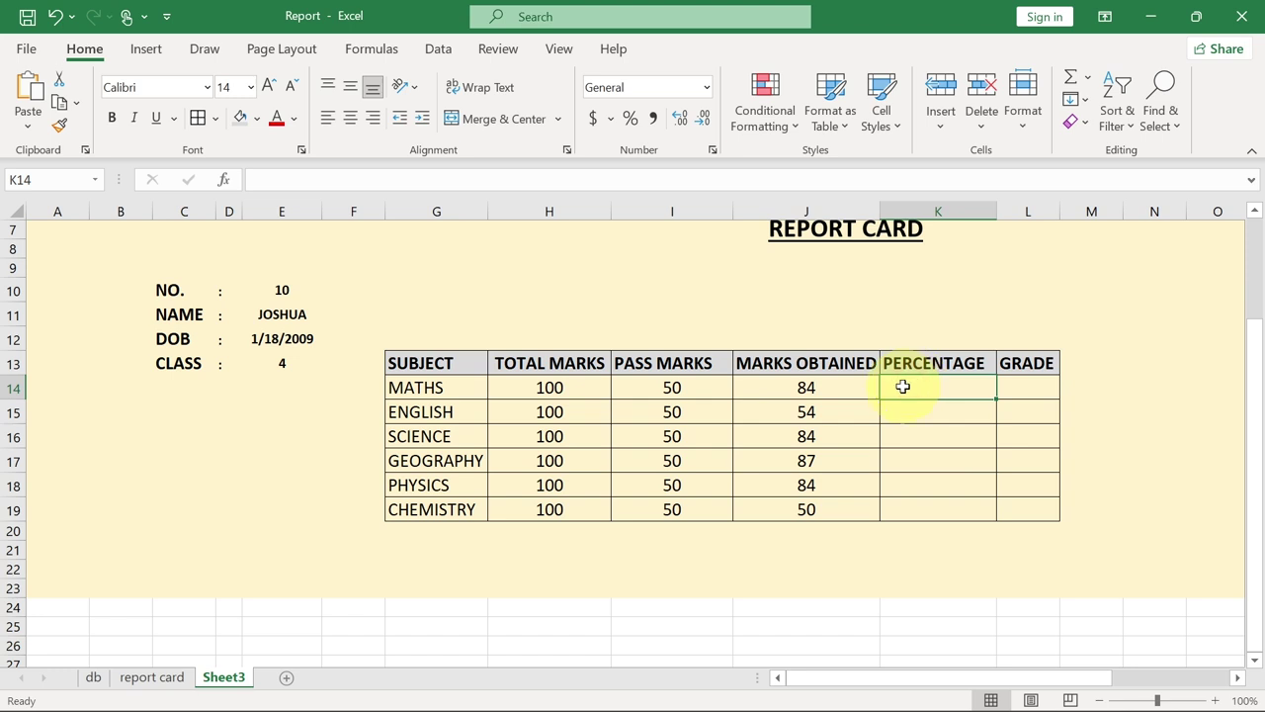
type("=")
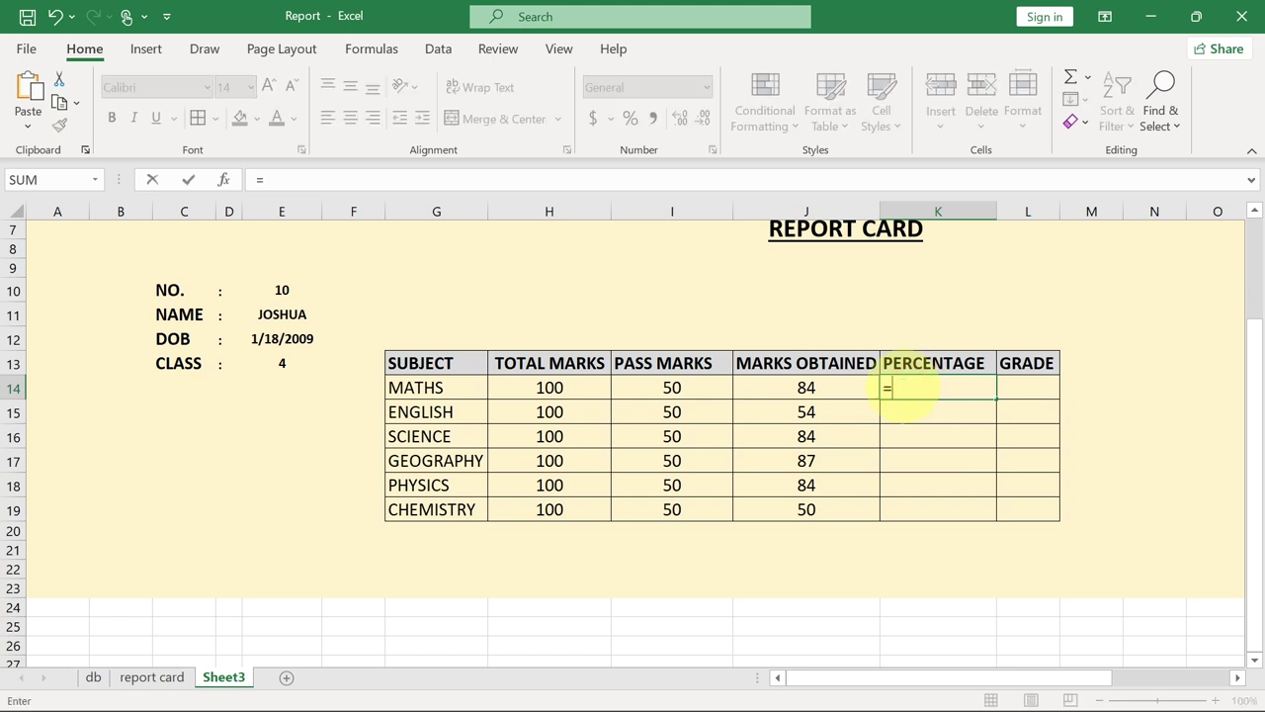
left_click(762, 387)
type("/")
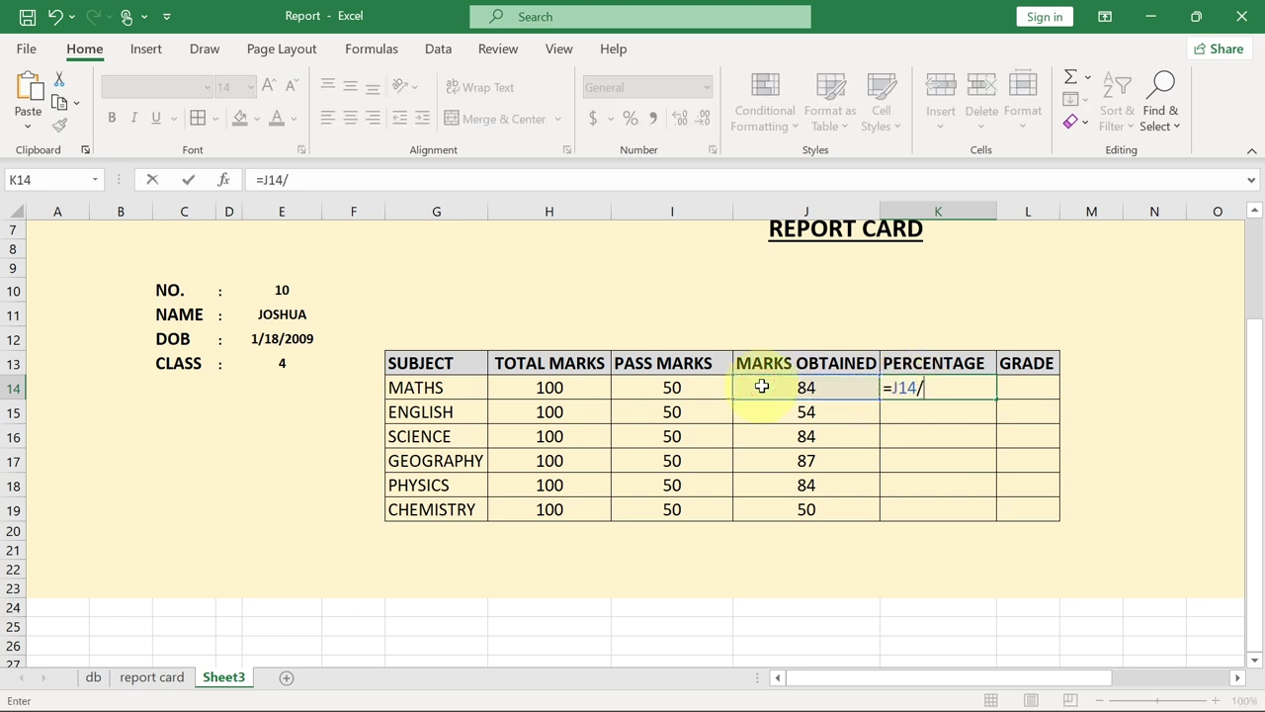
left_click(514, 385)
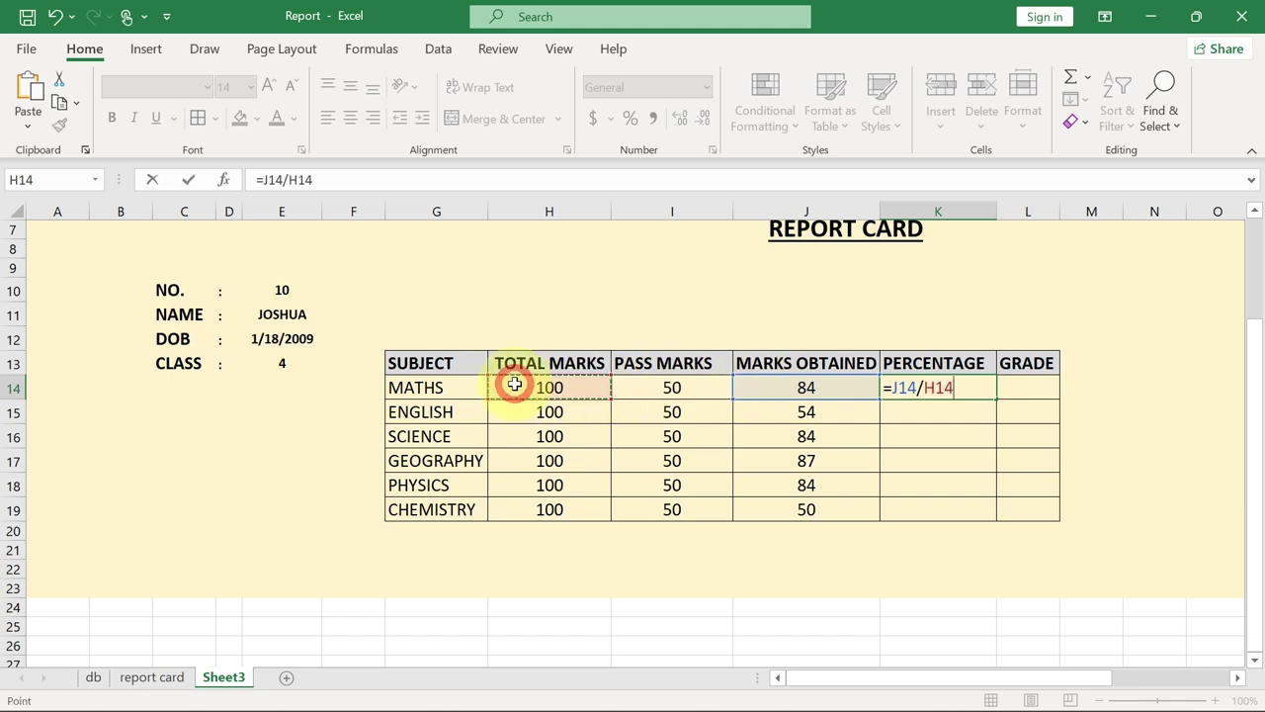
key("Return")
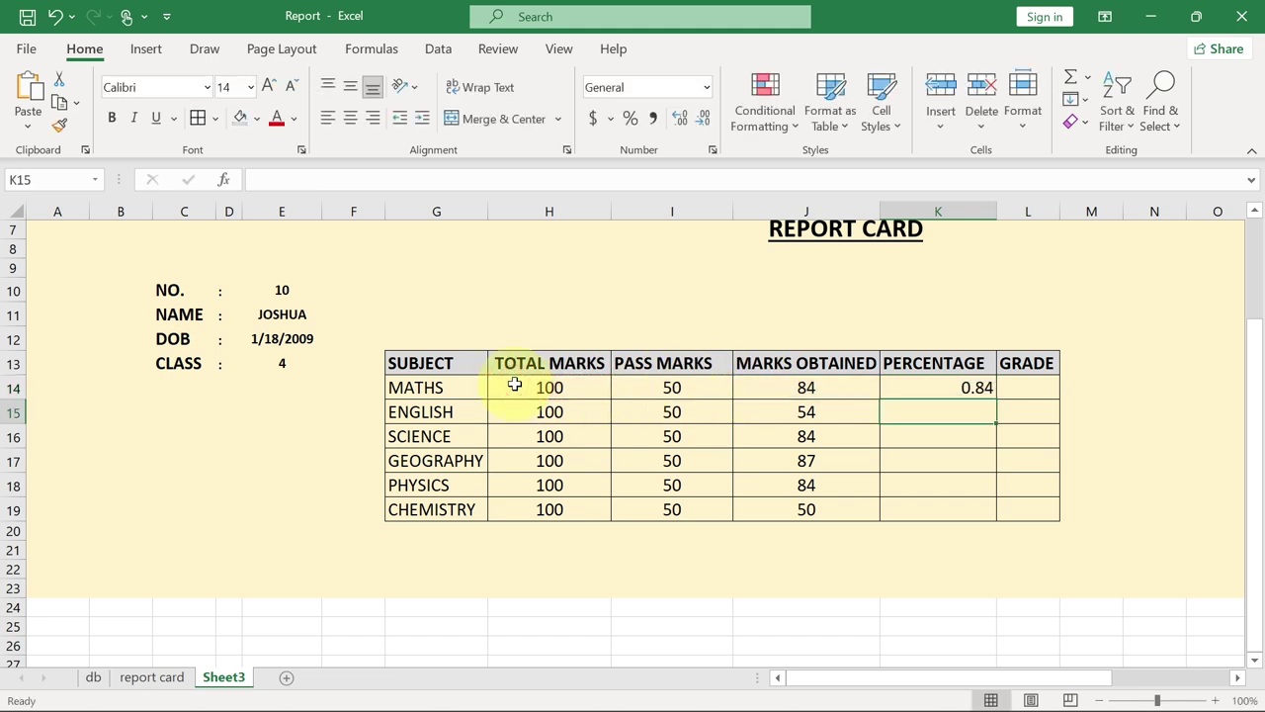
left_click(896, 389)
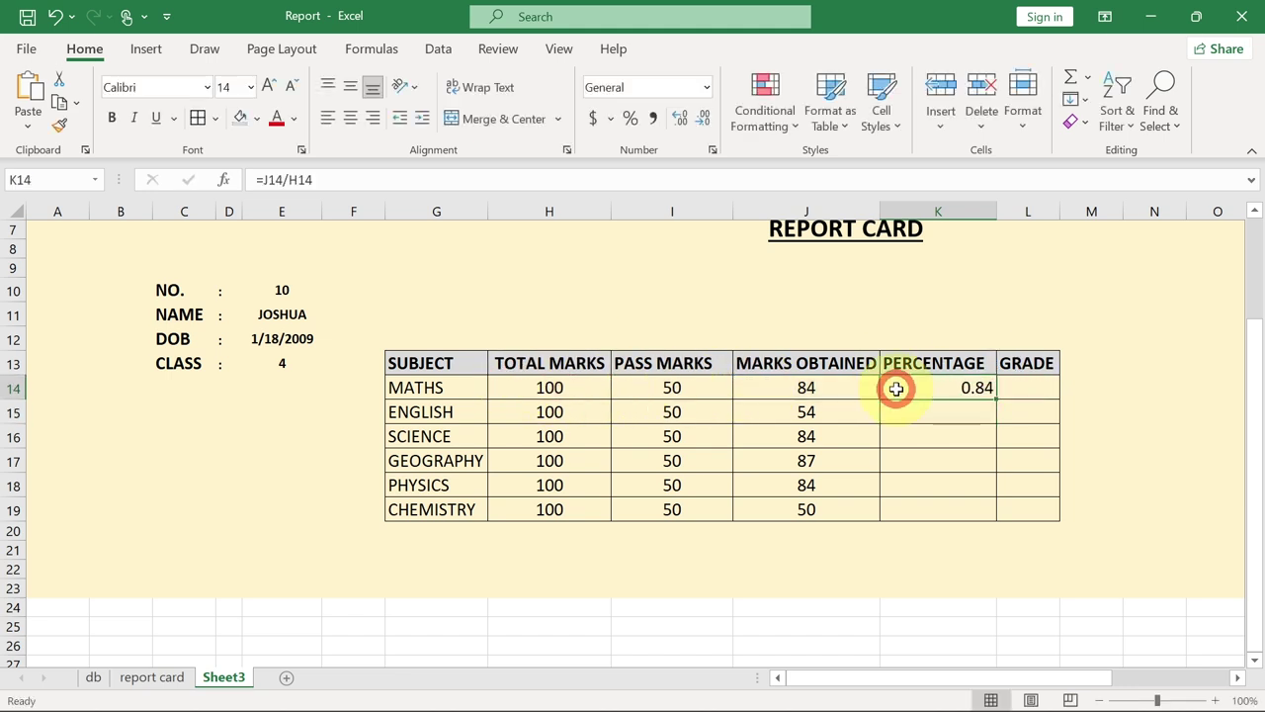
left_click(629, 118)
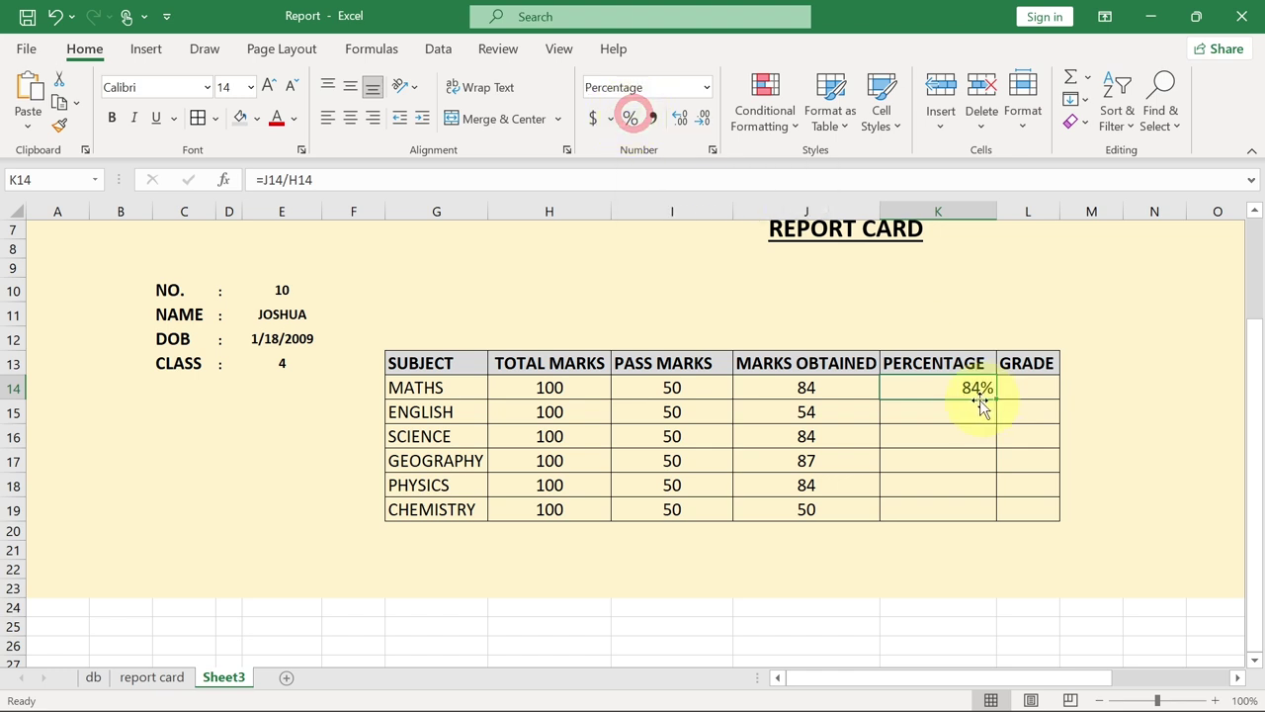
Step: Fill the K14 percentage formula down to K19 and center the values in K14:K19
left_click_drag(994, 399, 994, 514)
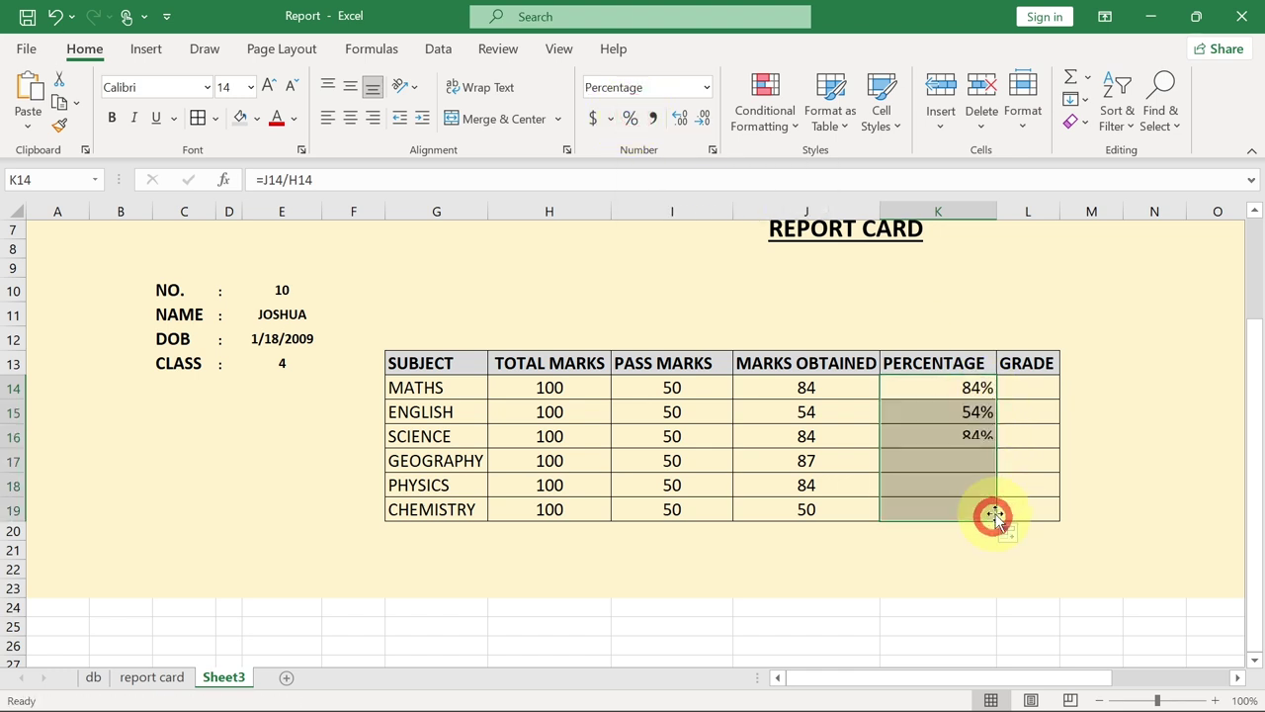
left_click(350, 118)
Step: Begin the MATHS grade formula in L14 with =IF(J14>=85,"A", so marks of 85 or more give an A
left_click(1028, 386)
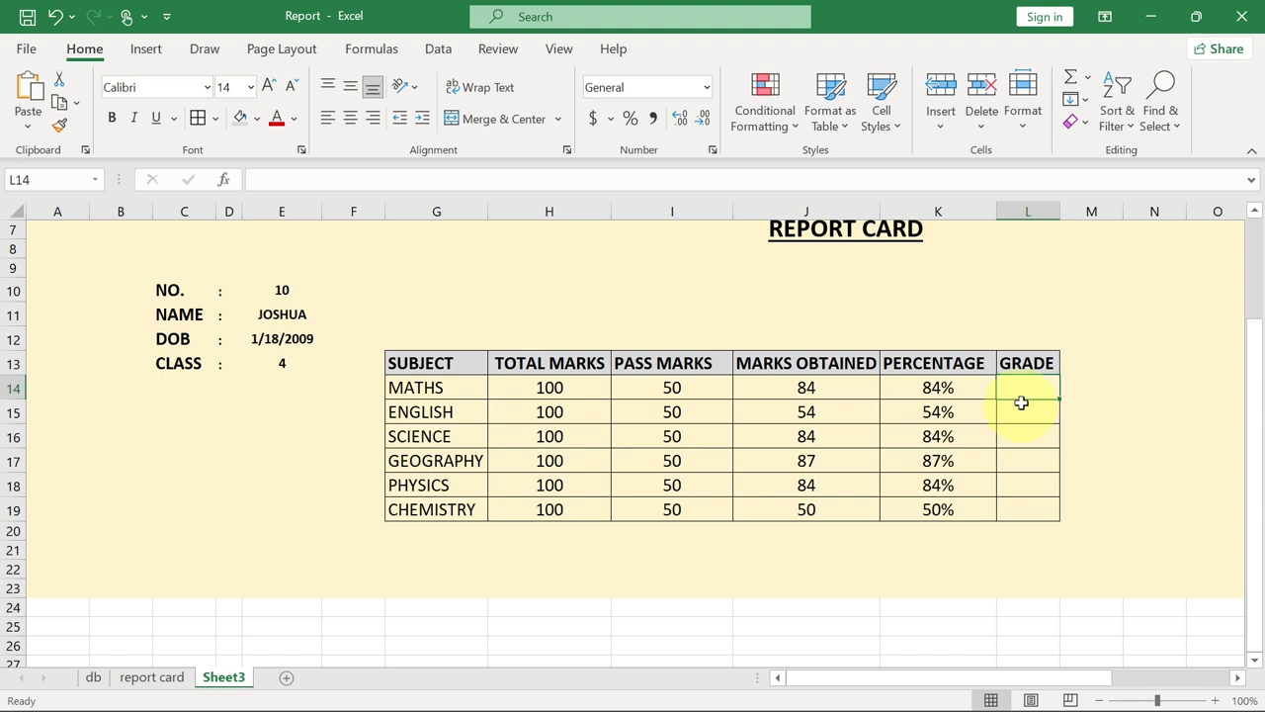
left_click_drag(1008, 682, 1079, 680)
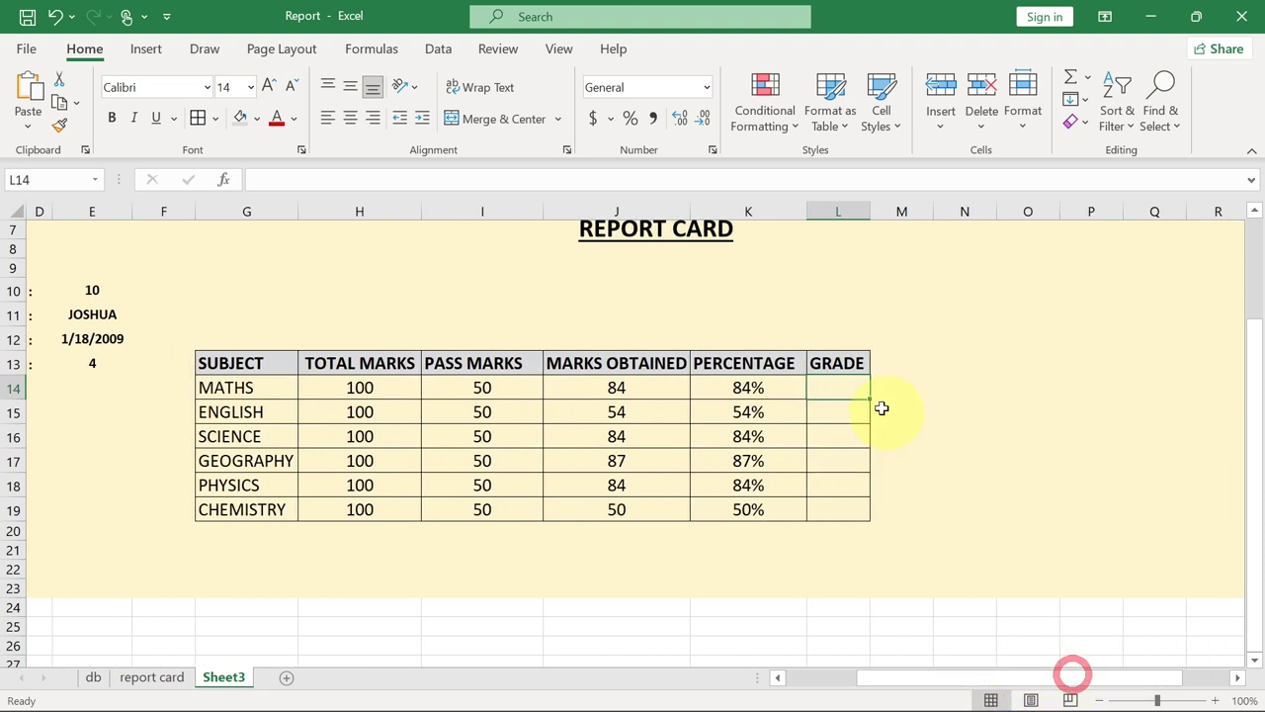
type("=")
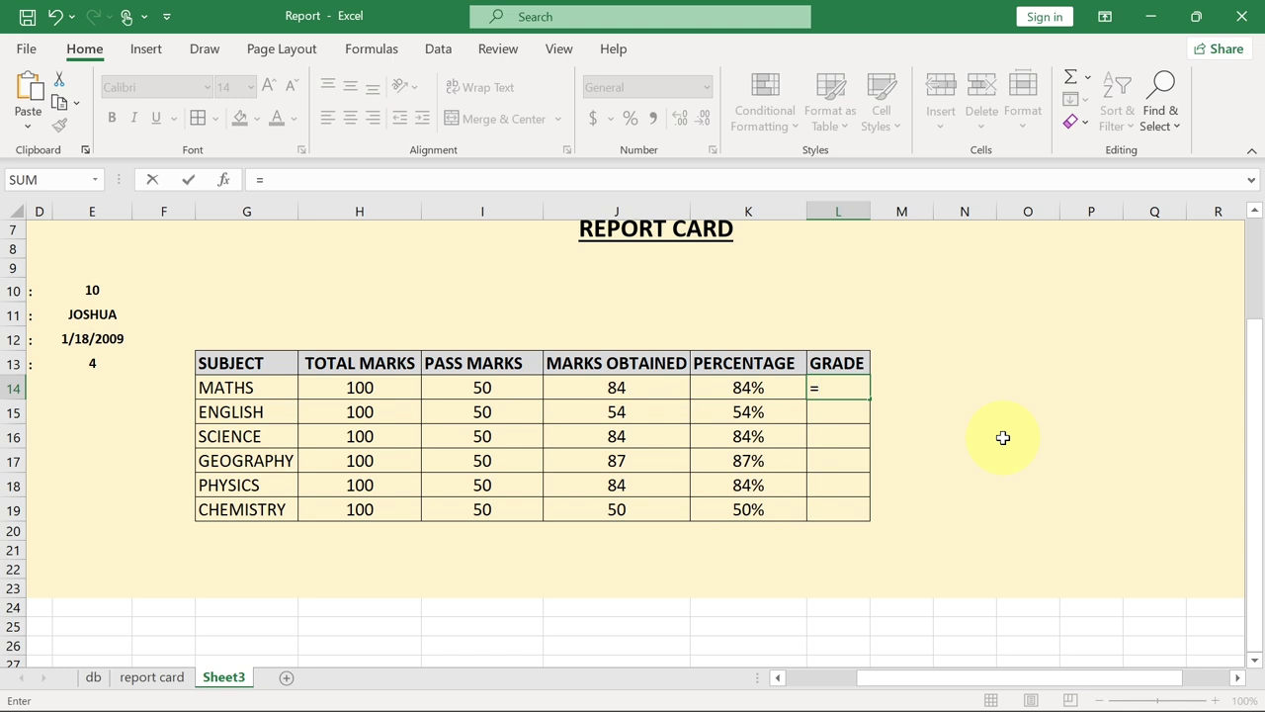
type("if")
key("Tab")
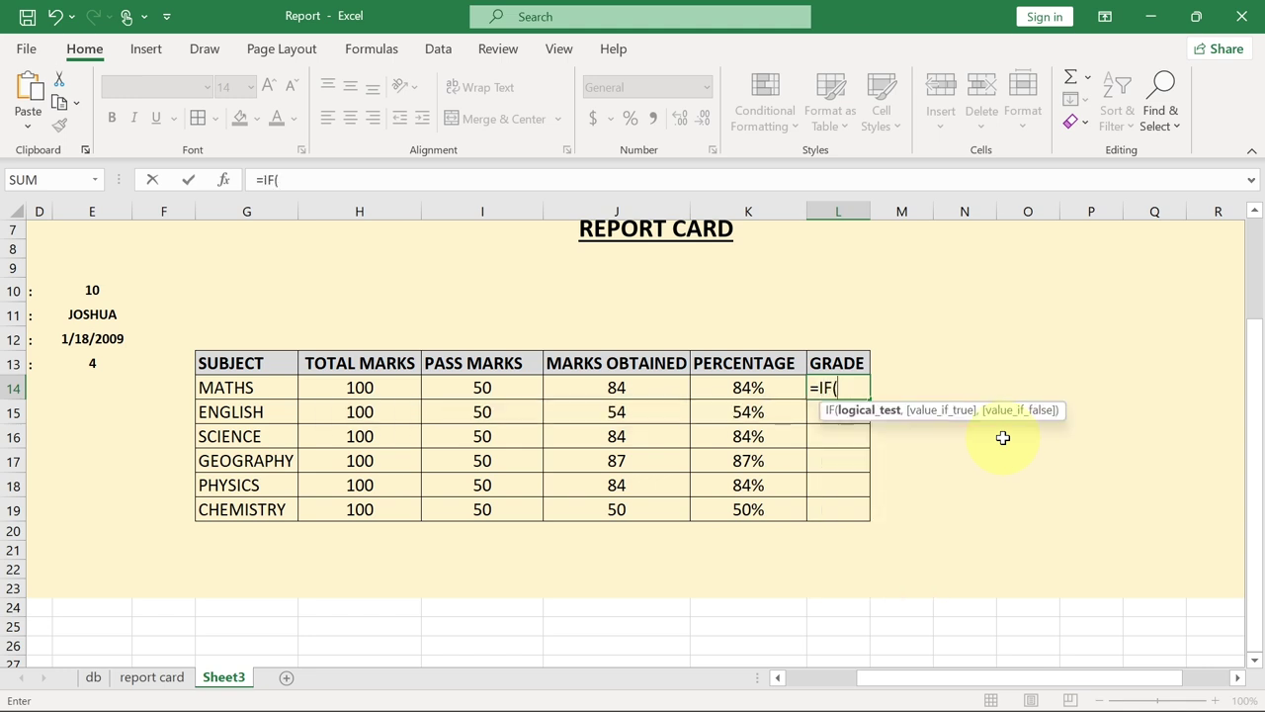
left_click(585, 388)
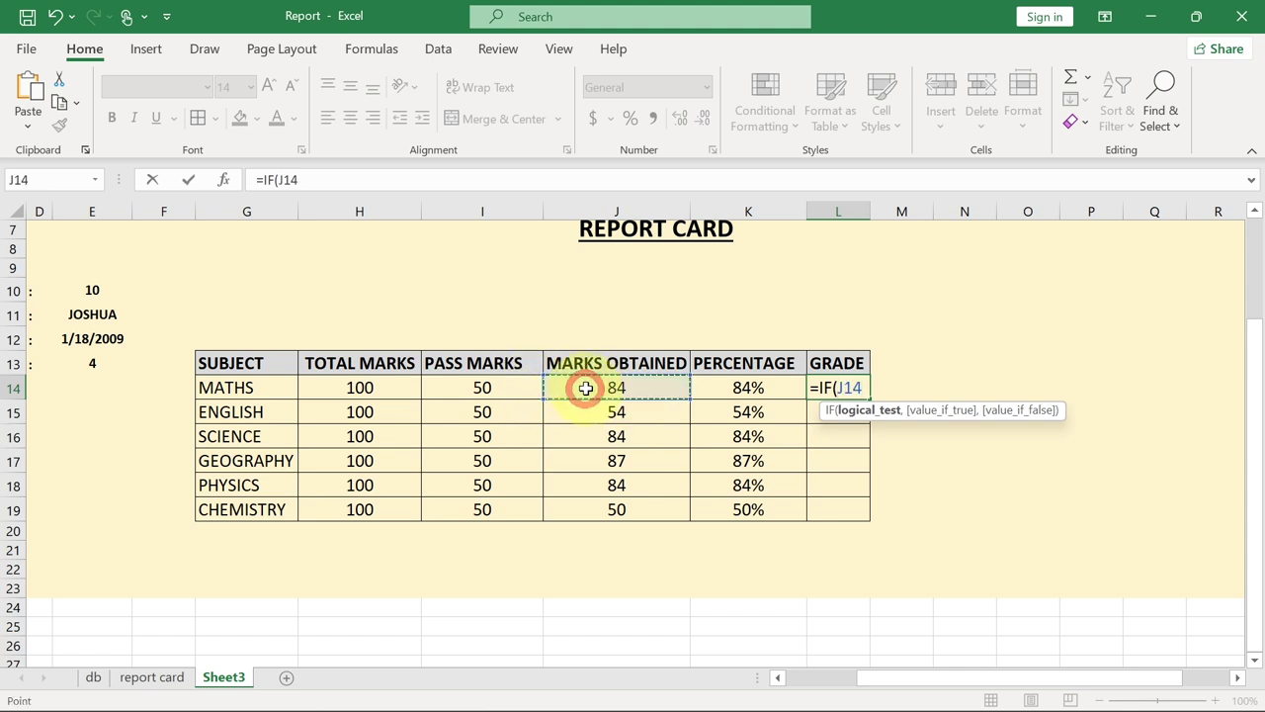
type(">=85")
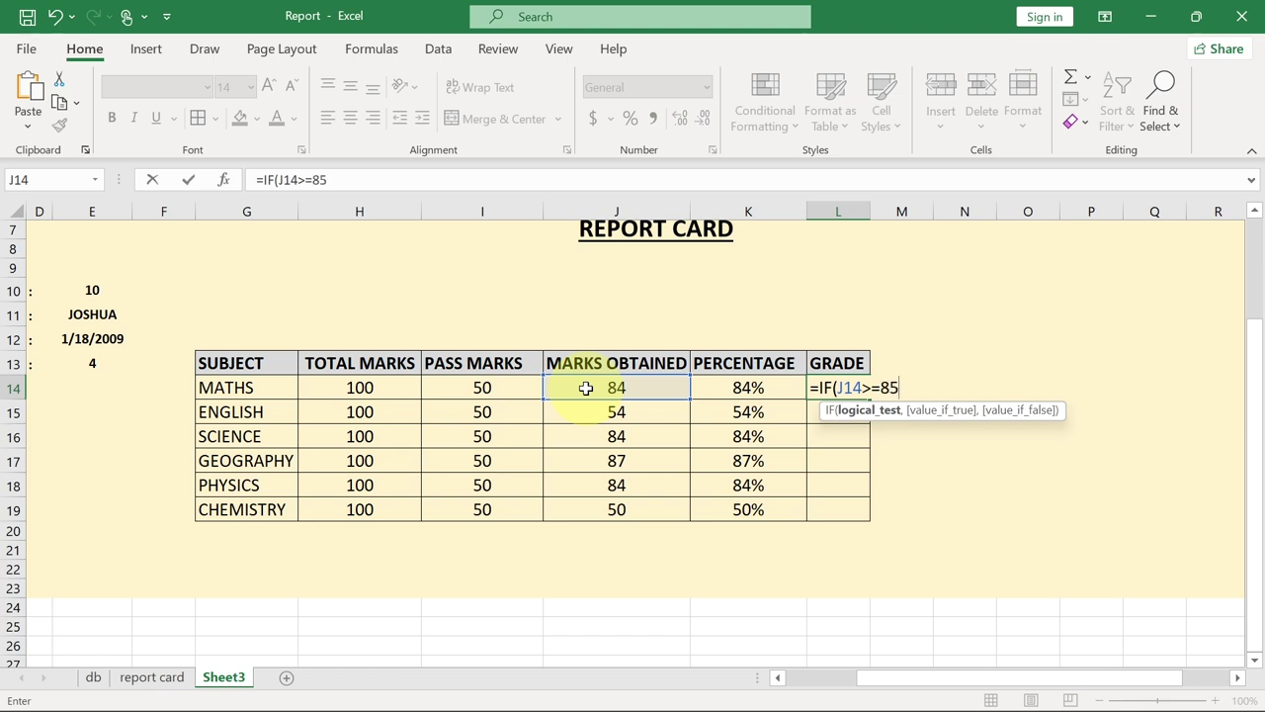
type(",")
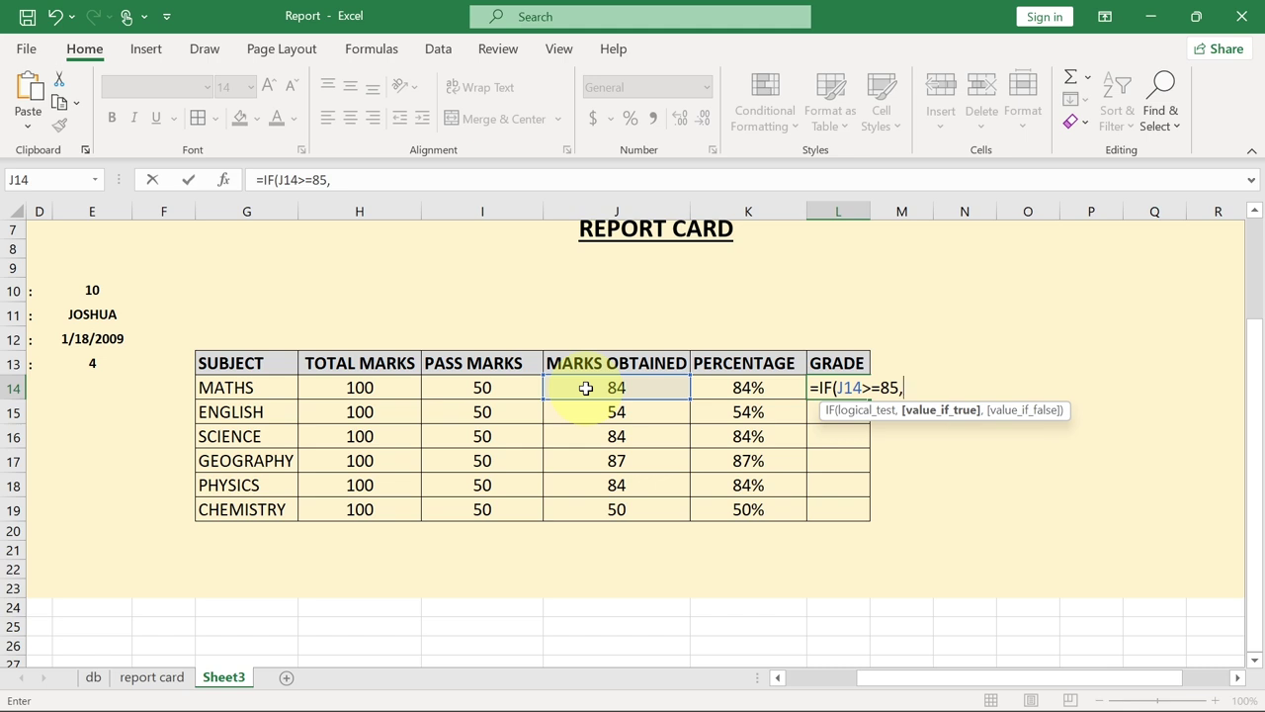
type("\"")
type("A\",")
Step: Nest IF(J14>=70,"B", as the next condition in the L14 grade formula
type("IF(")
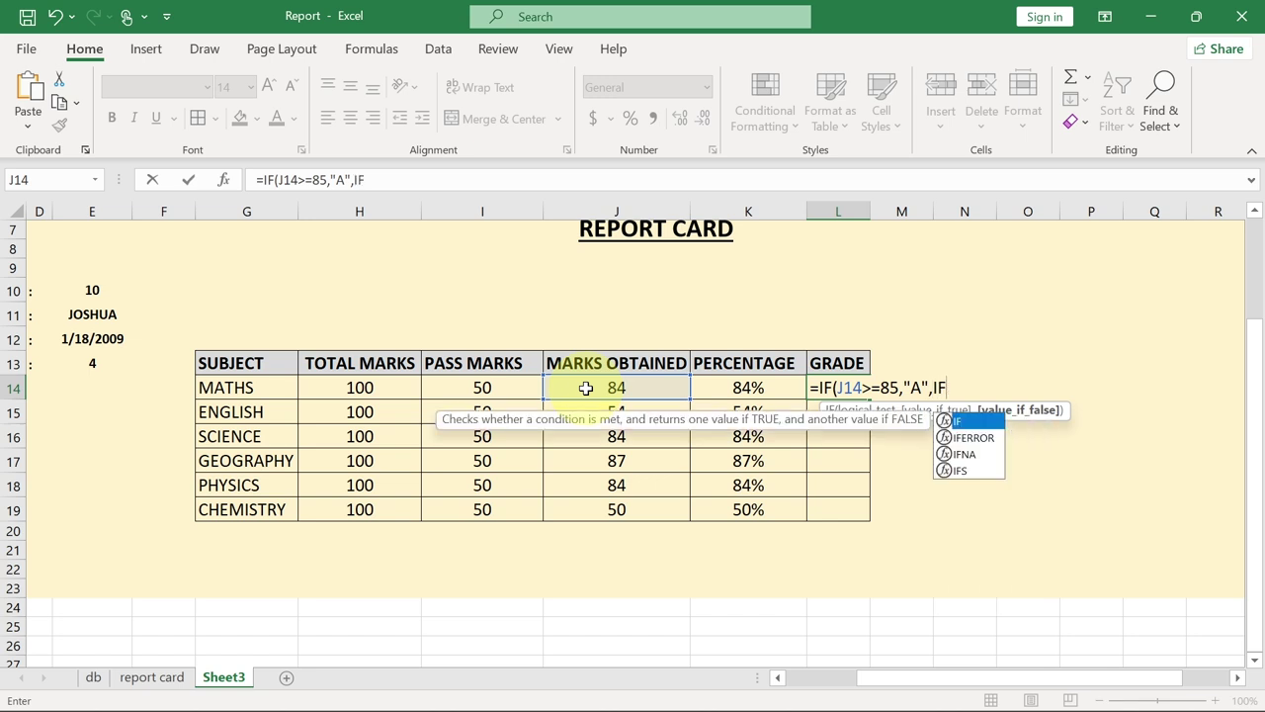
left_click(585, 389)
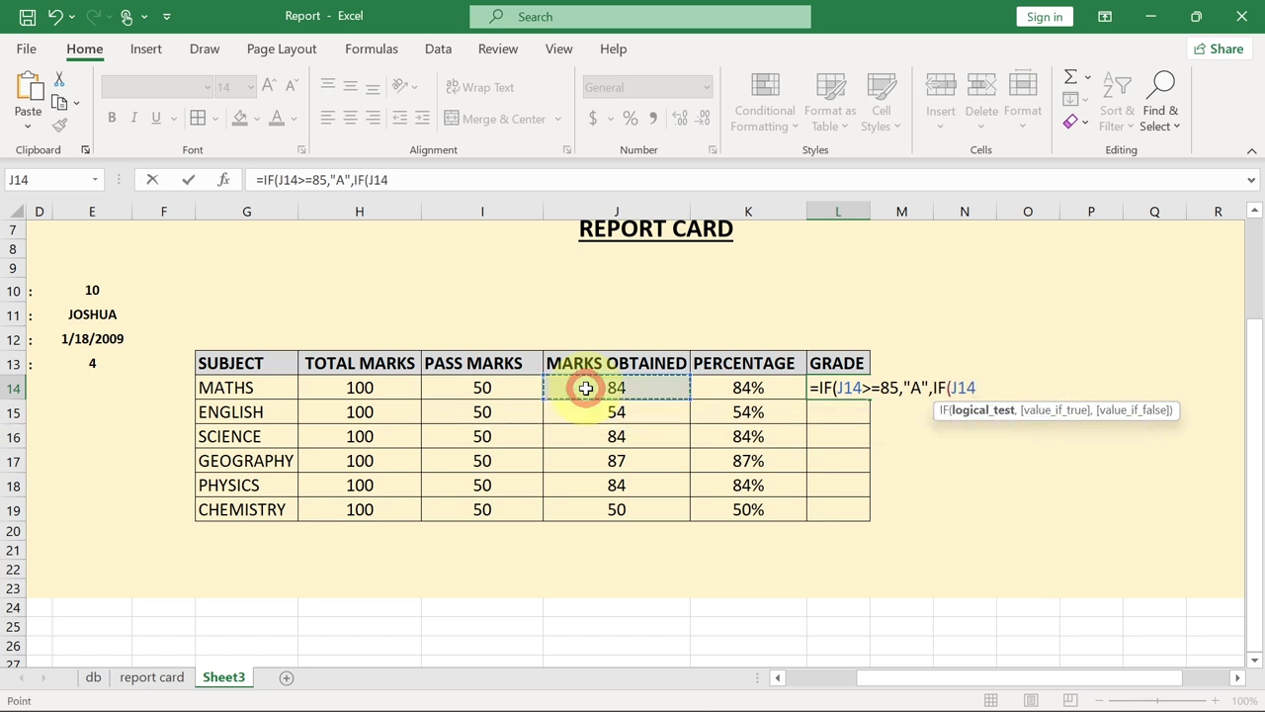
type(">=")
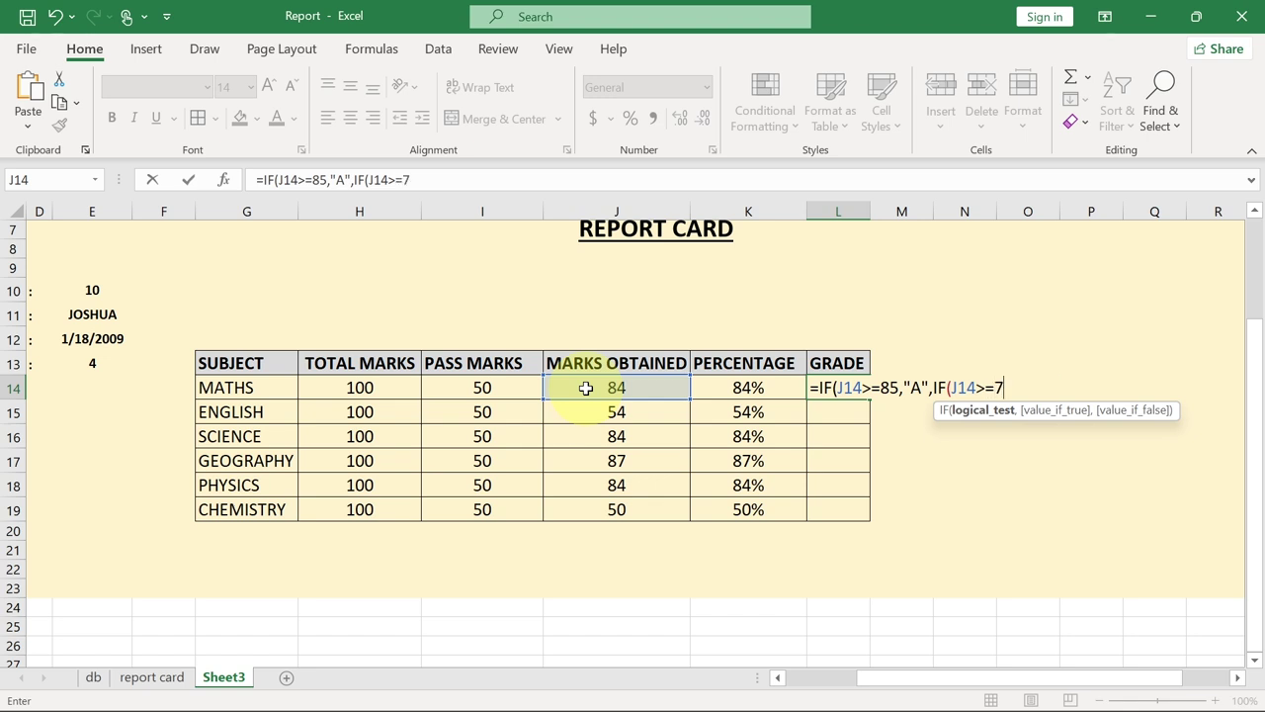
type("70,")
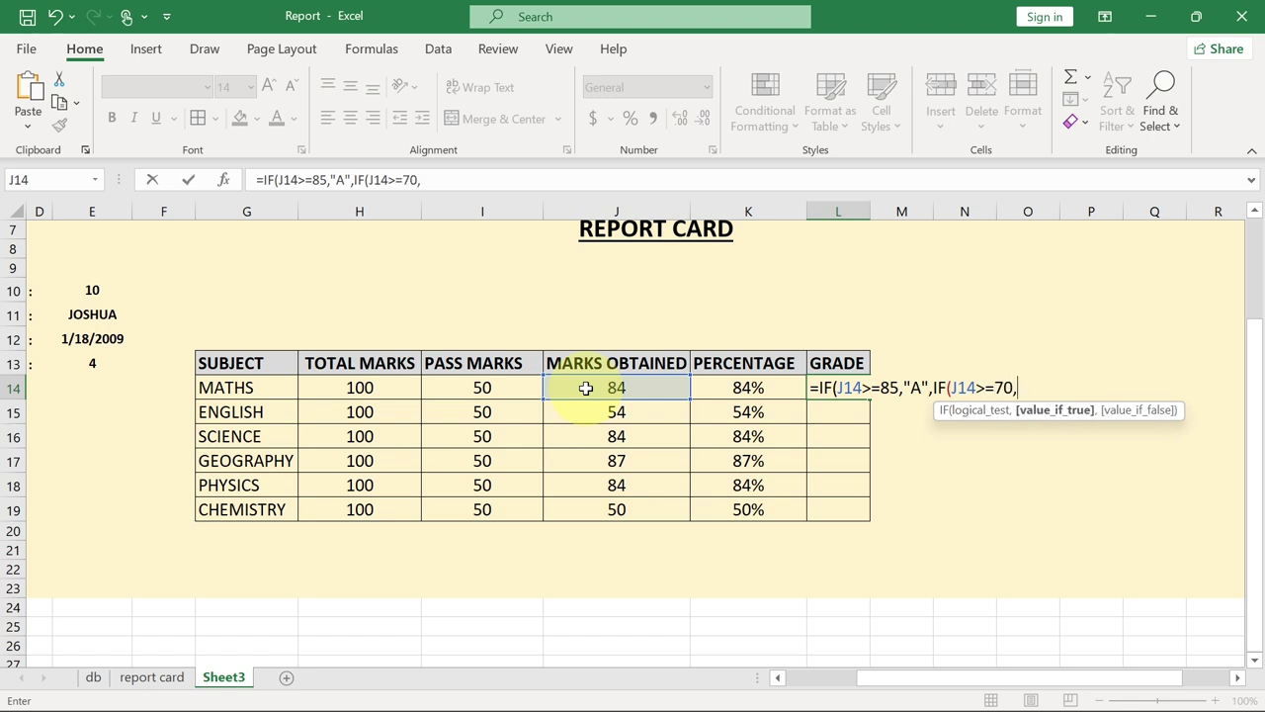
type("\"")
type("B\",")
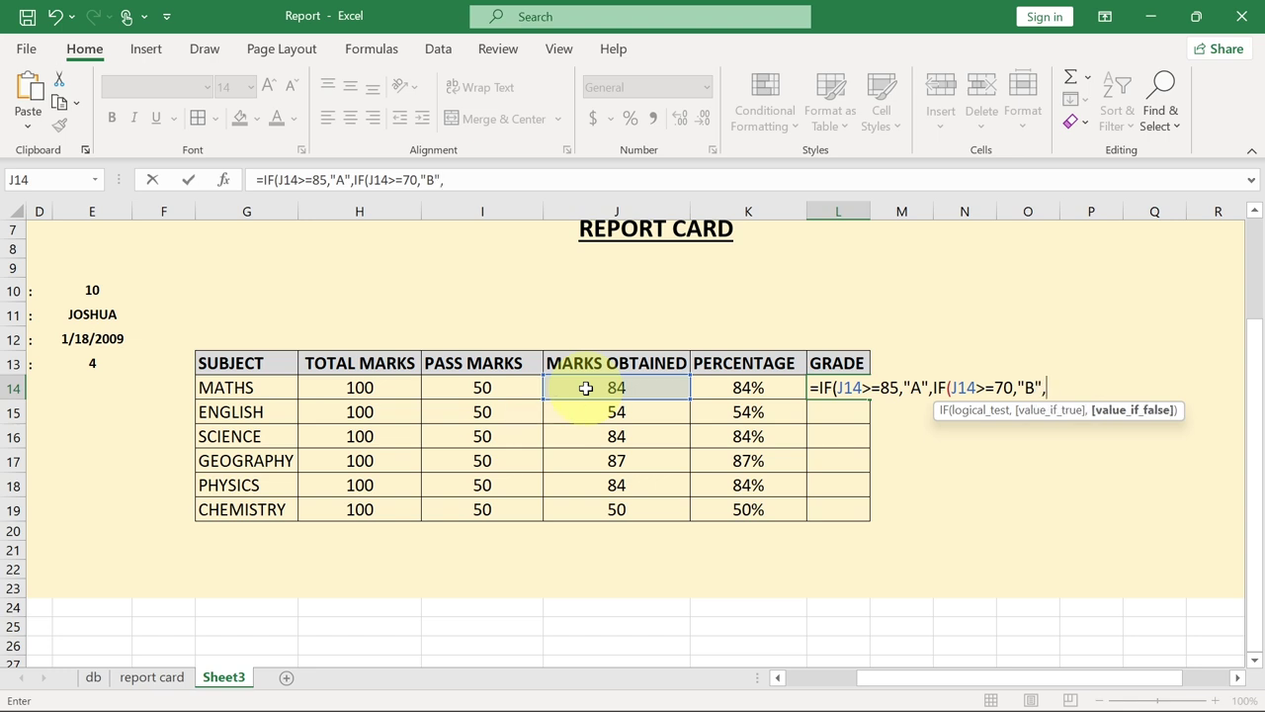
Step: Add a third nested condition, IF(J14>=60,"C", to the L14 grade formula
type("IF(")
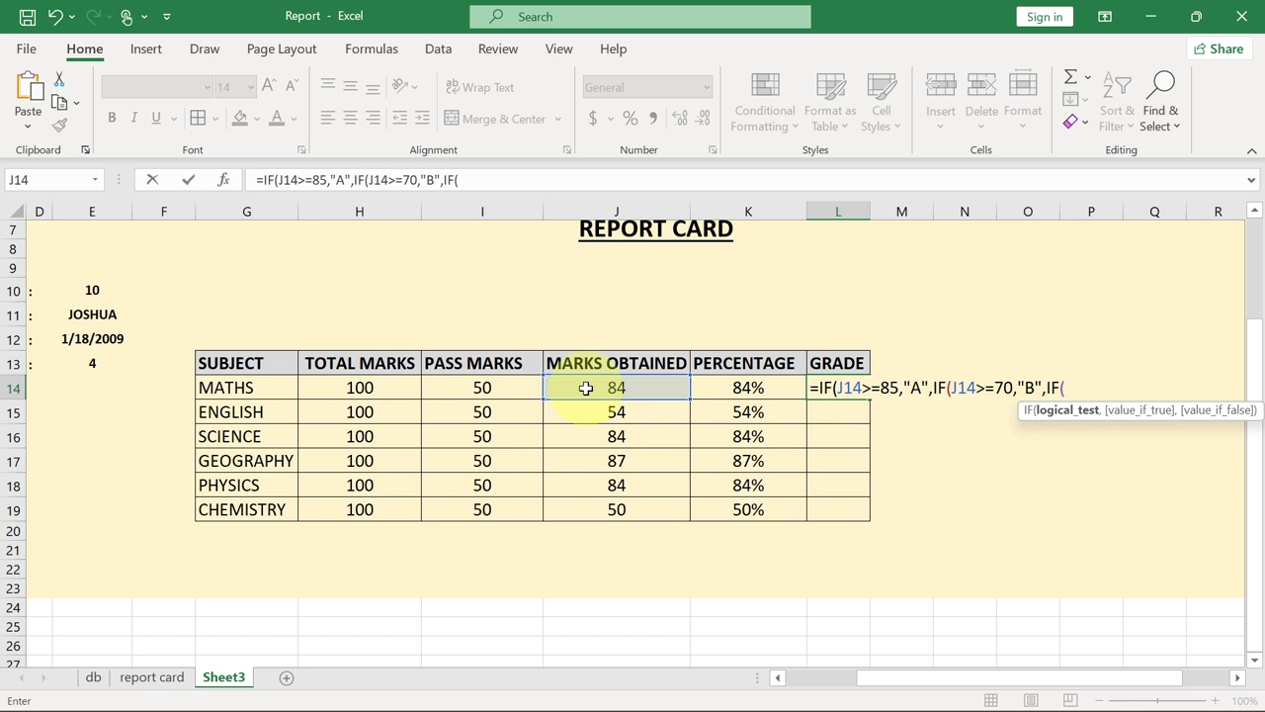
left_click(585, 387)
type(">=")
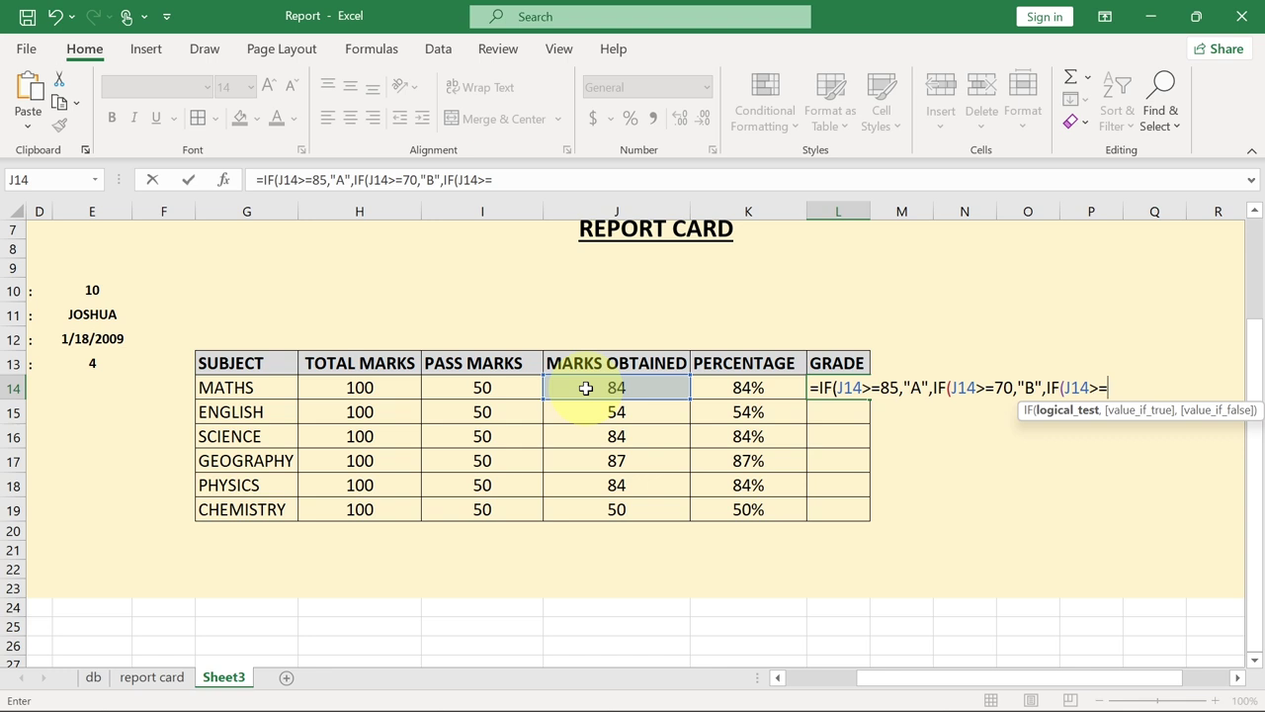
type("50")
key("BackSpace")
type("0,\"")
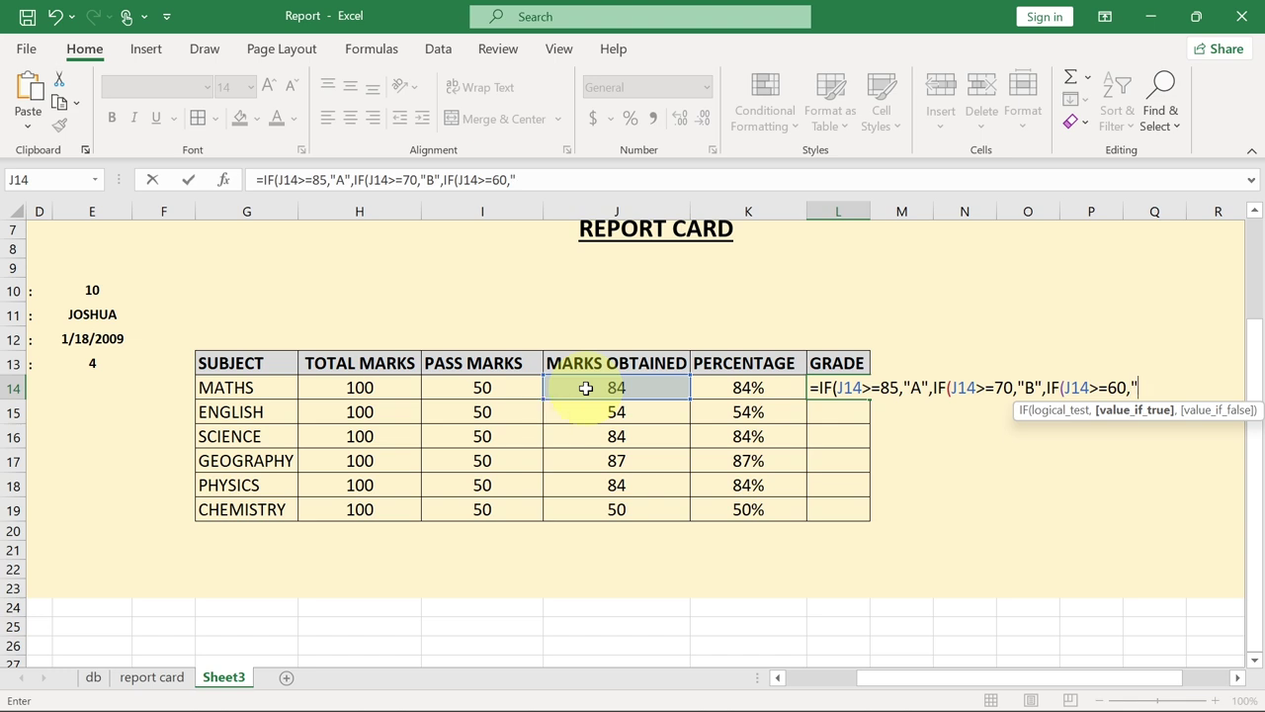
type("C\"")
type(",")
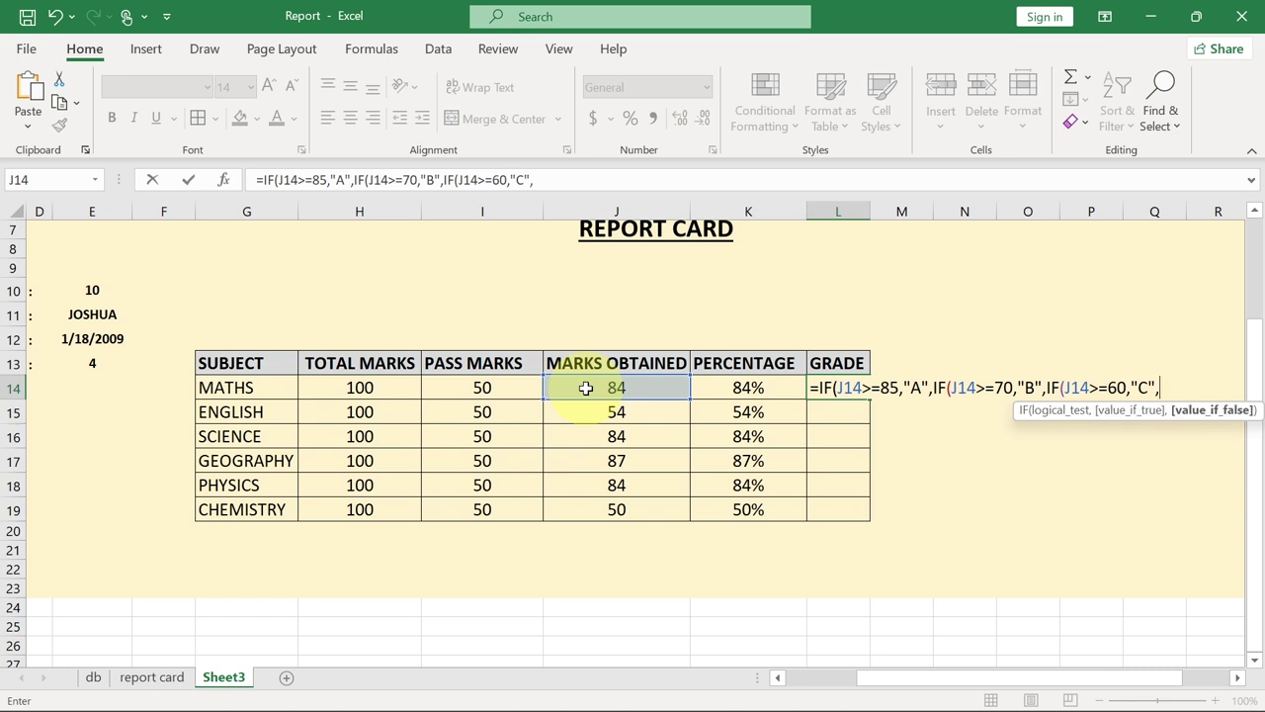
Step: Extend the L14 grade formula with the nested condition IF(J14>=50,"D",
type("IF(")
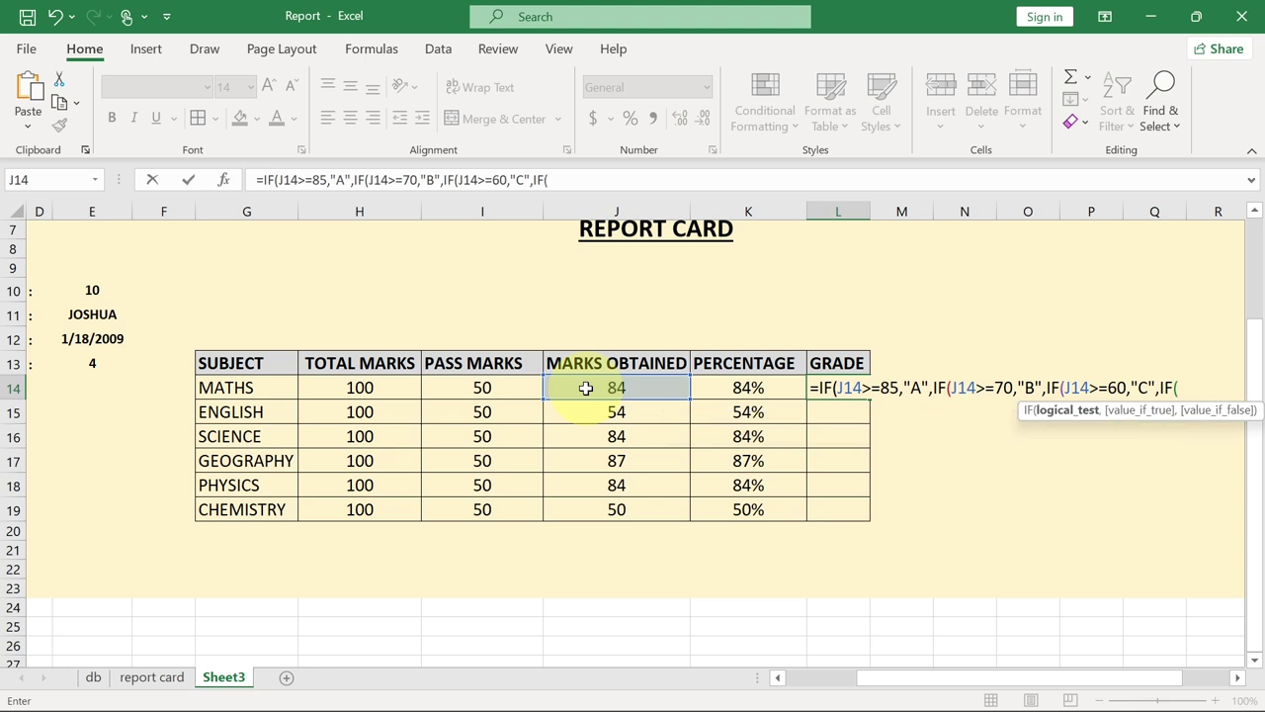
left_click(586, 388)
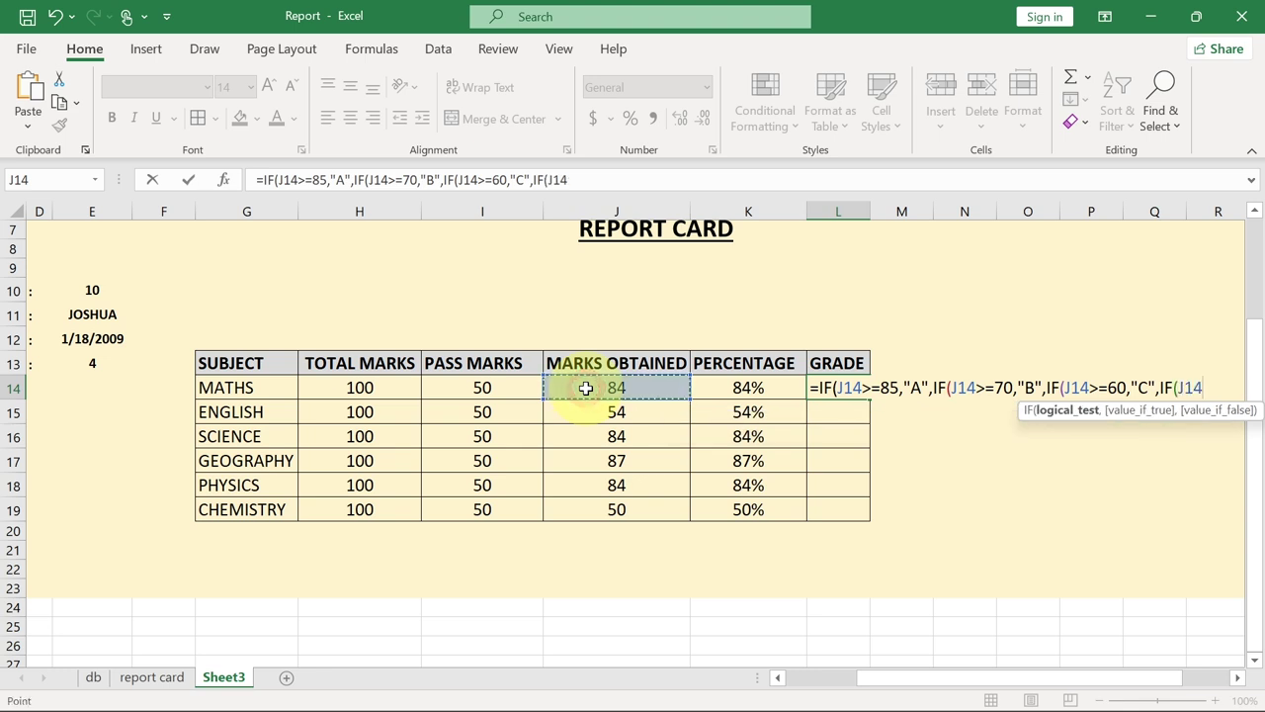
type(">=50")
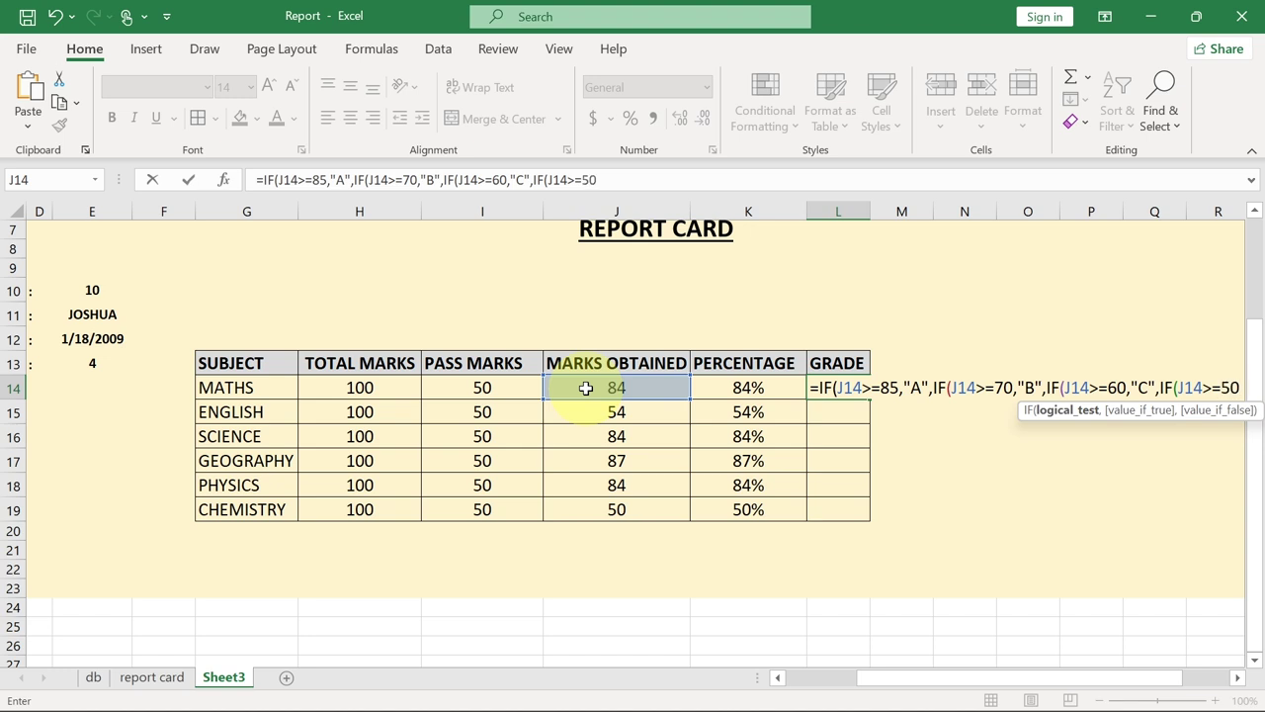
type(",")
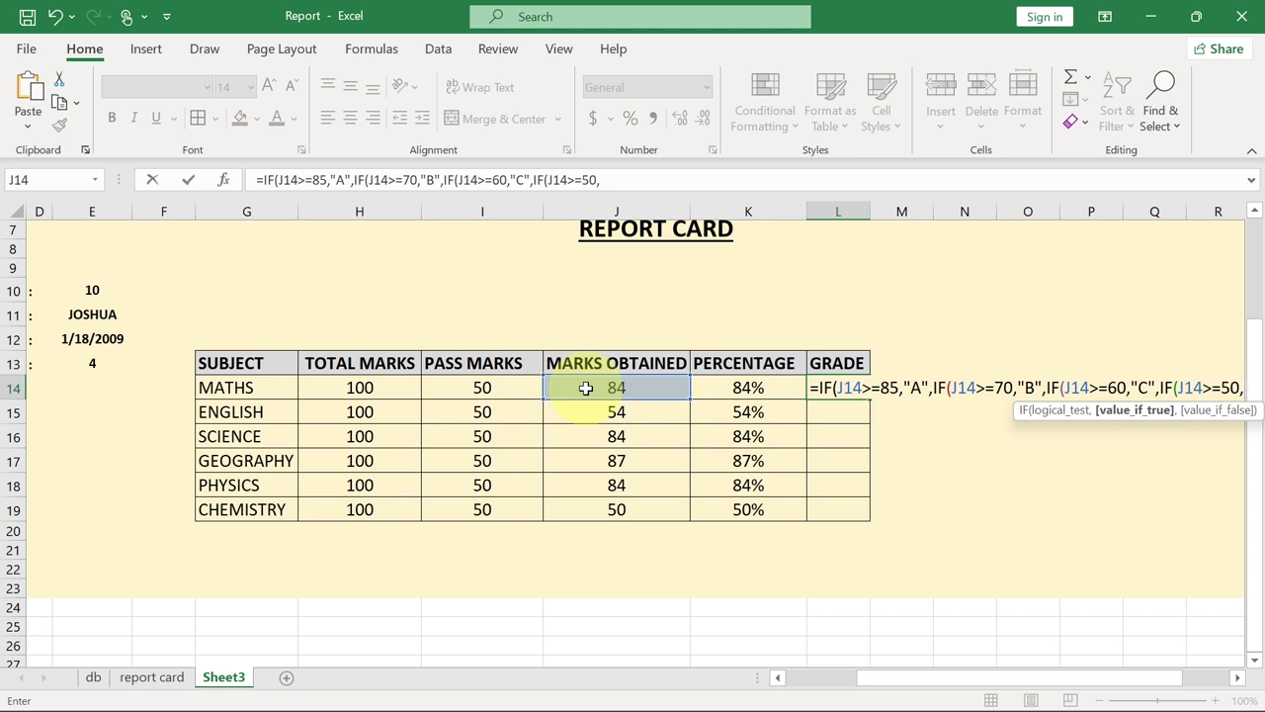
type("\"")
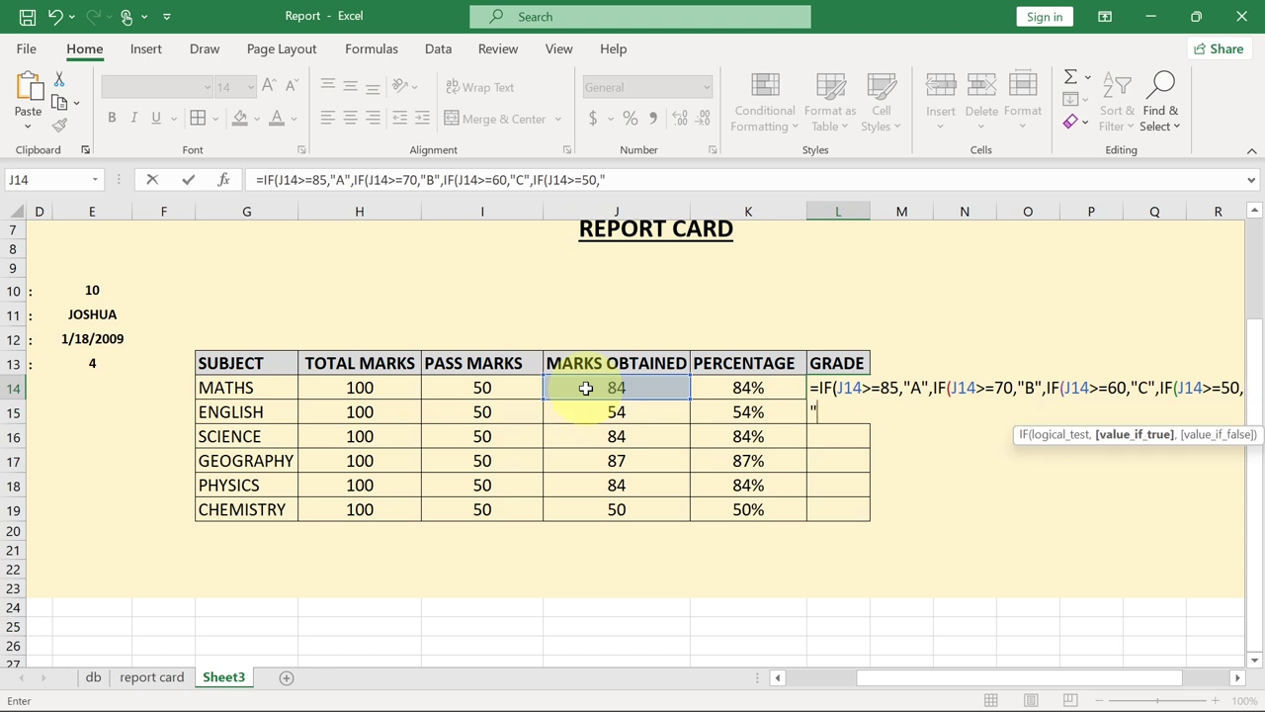
type("D\",FI")
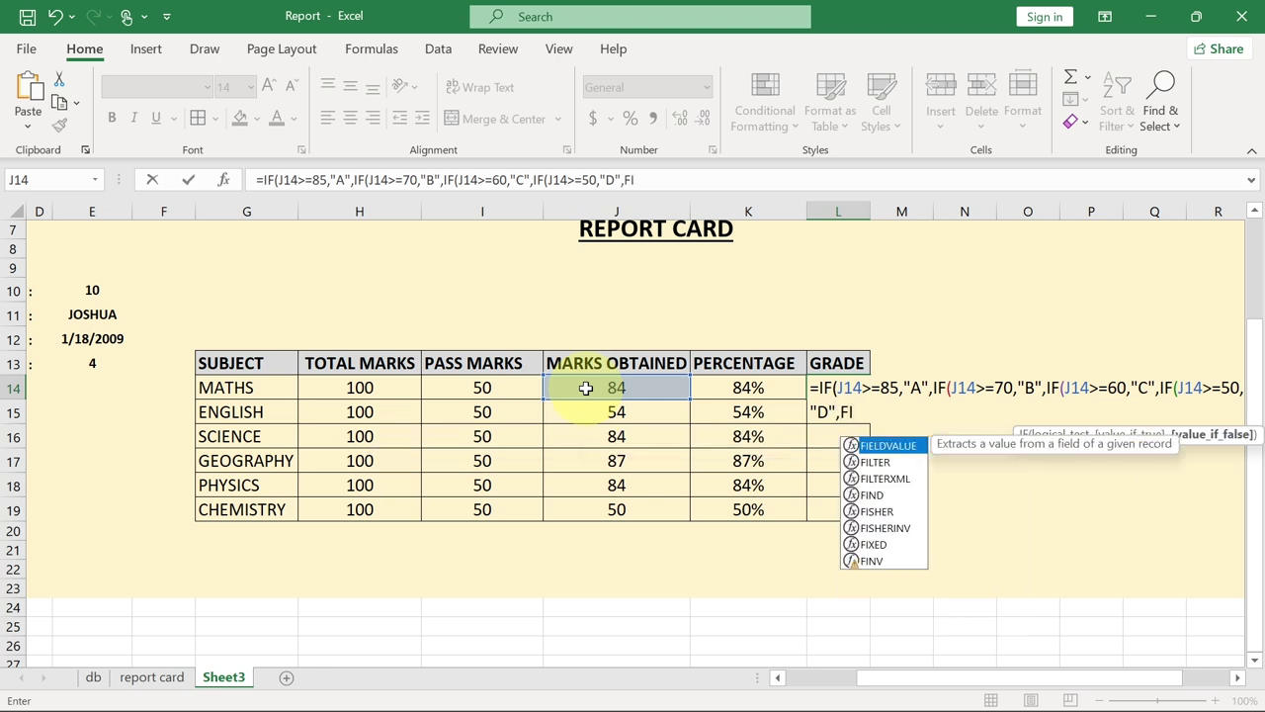
Step: Replace the mistyped FI with a final nested condition, IF(J14<50,"F", in the L14 grade formula
key("BackSpace")
key("BackSpace")
type("IF")
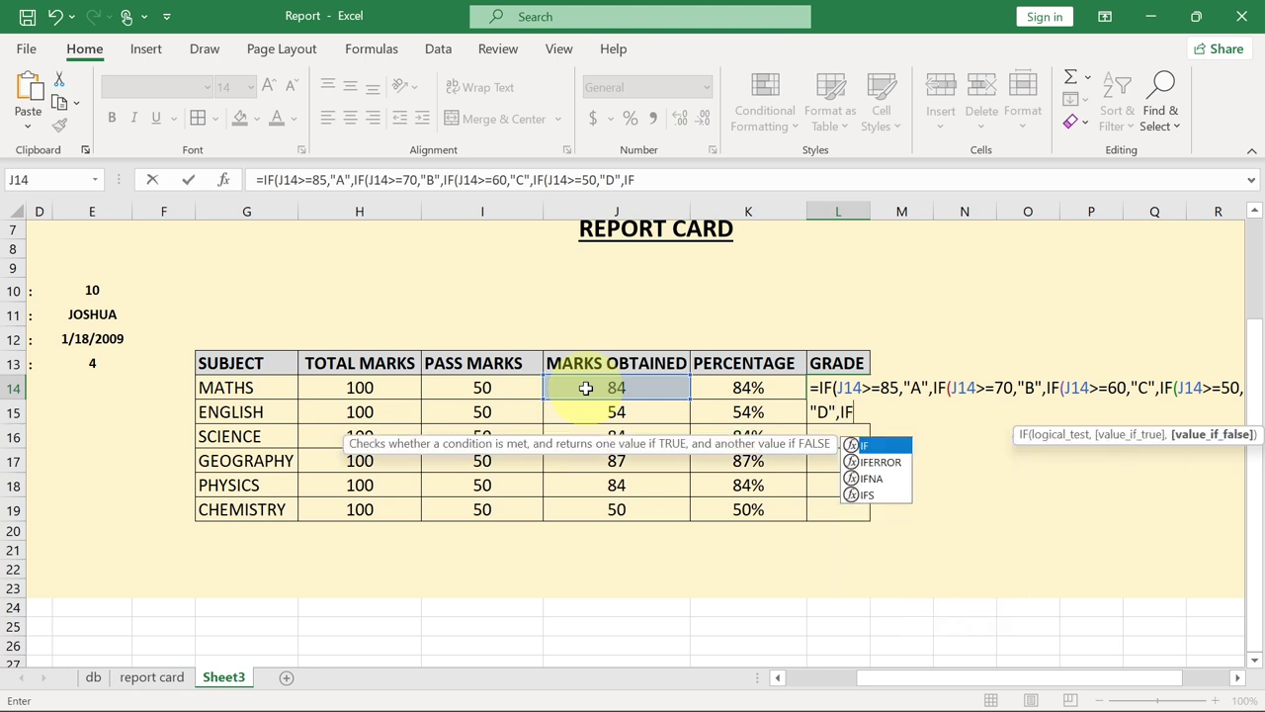
type("(")
left_click(586, 387)
type("<")
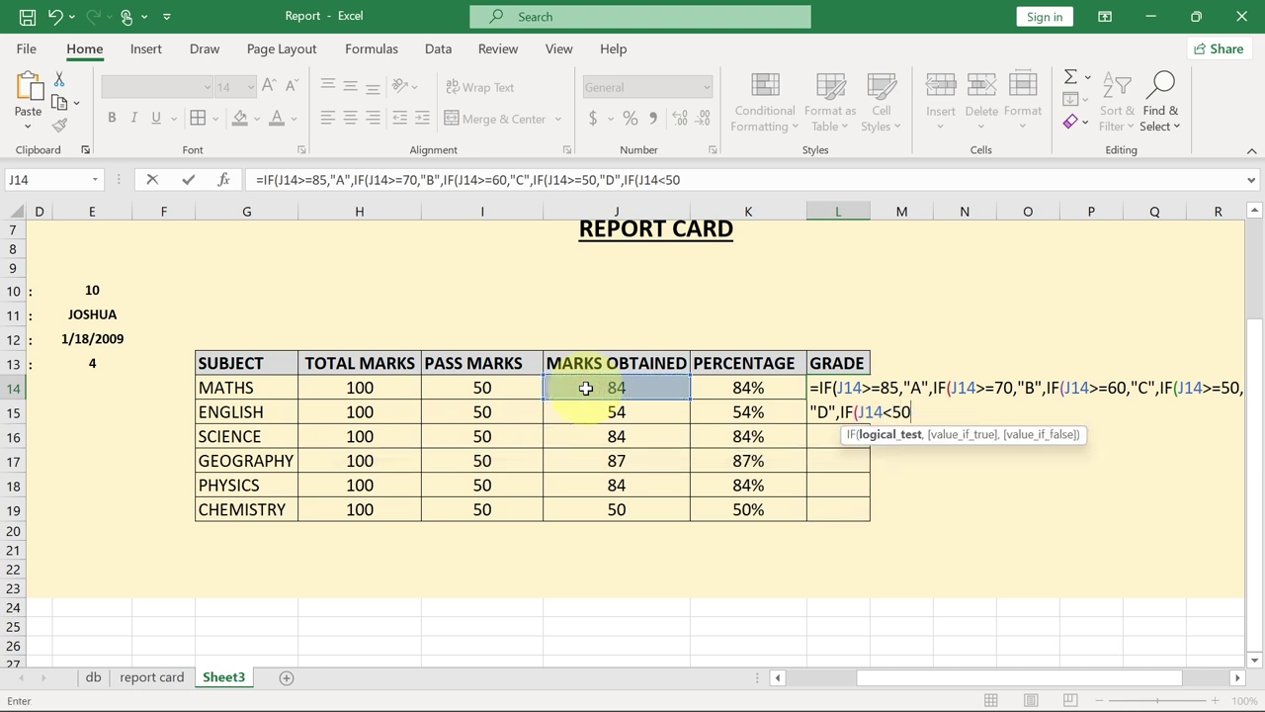
type("50")
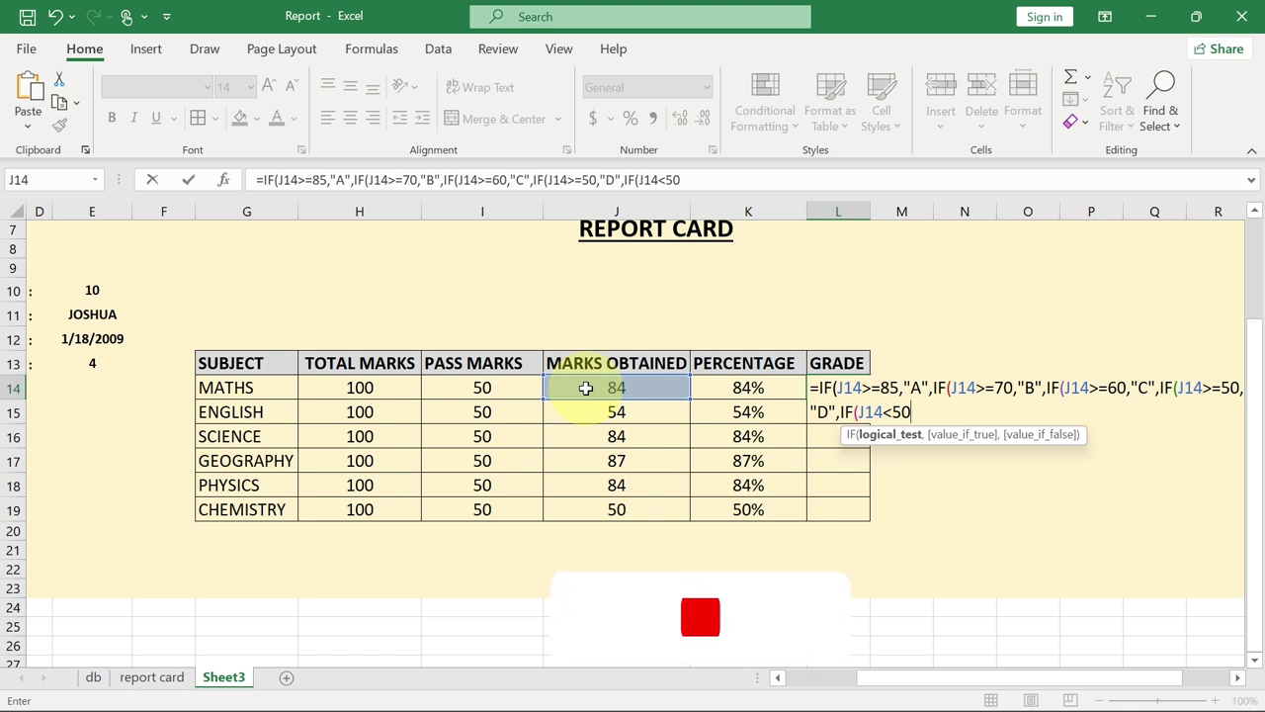
type(",")
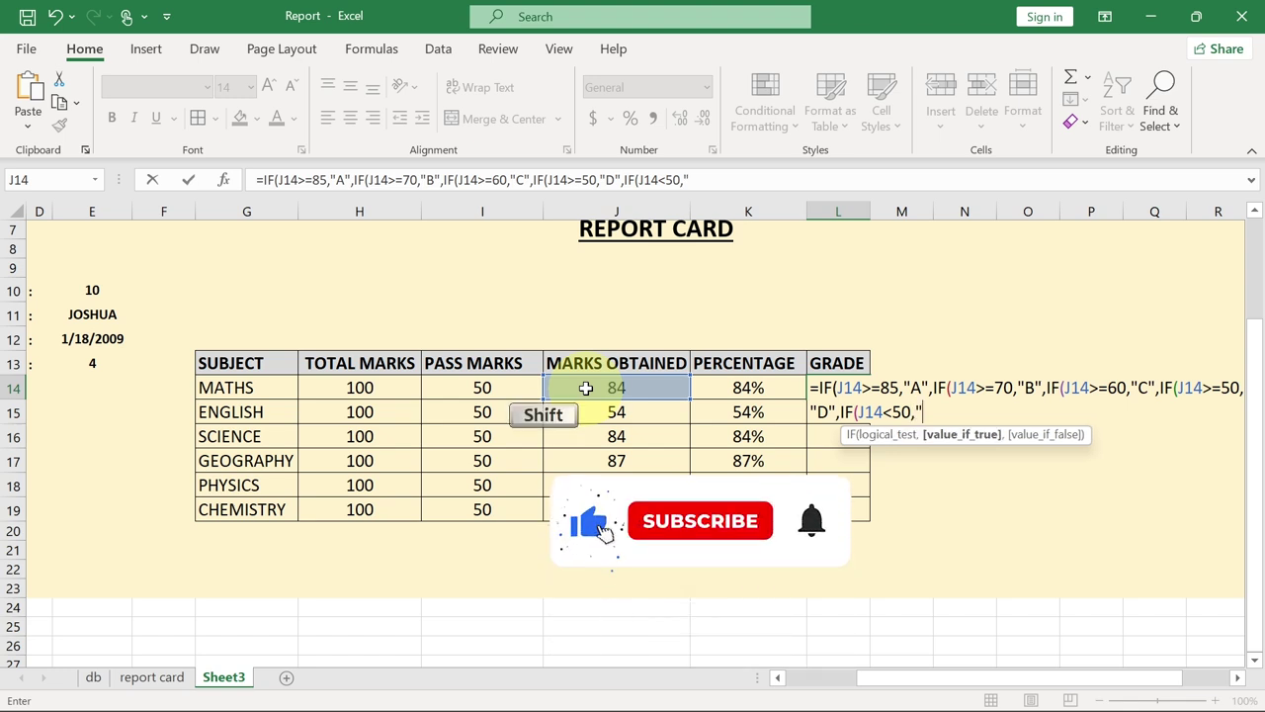
type("\"F\"")
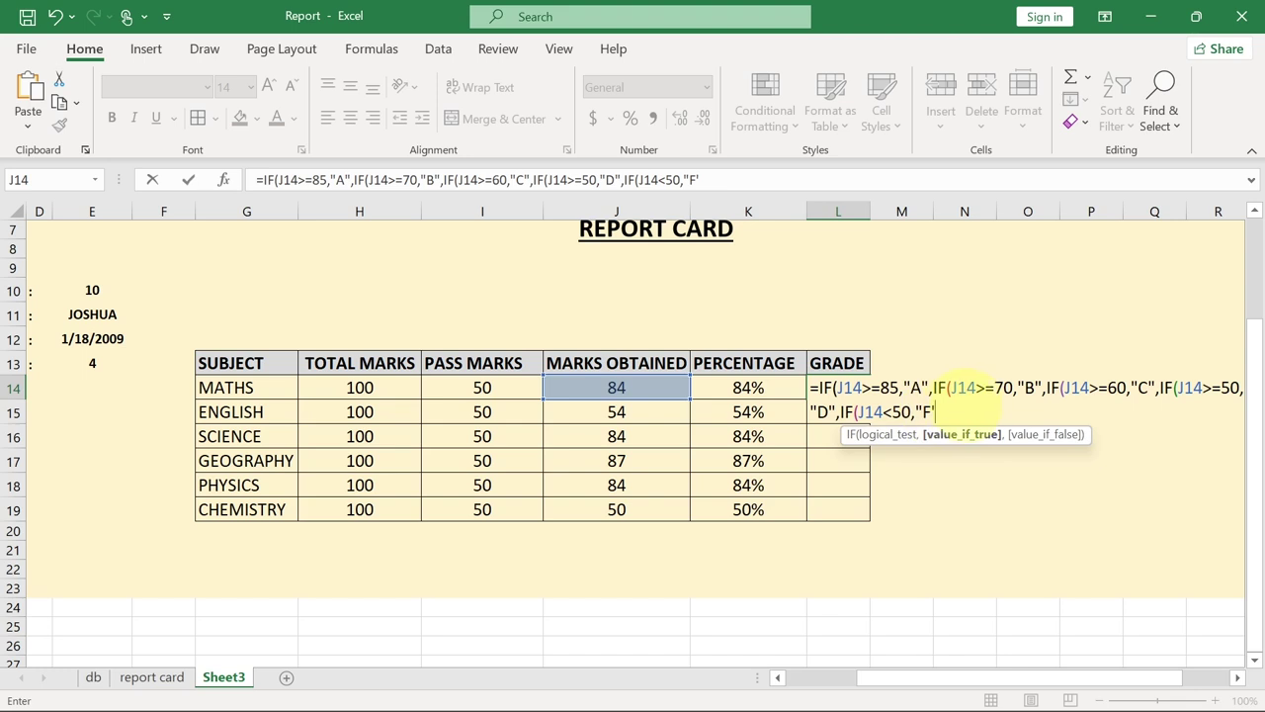
Step: Correct the closing quotation mark after F, close all five nested IFs with parentheses and enter the L14 formula
left_click(935, 409)
key("BackSpace")
type("\"))")
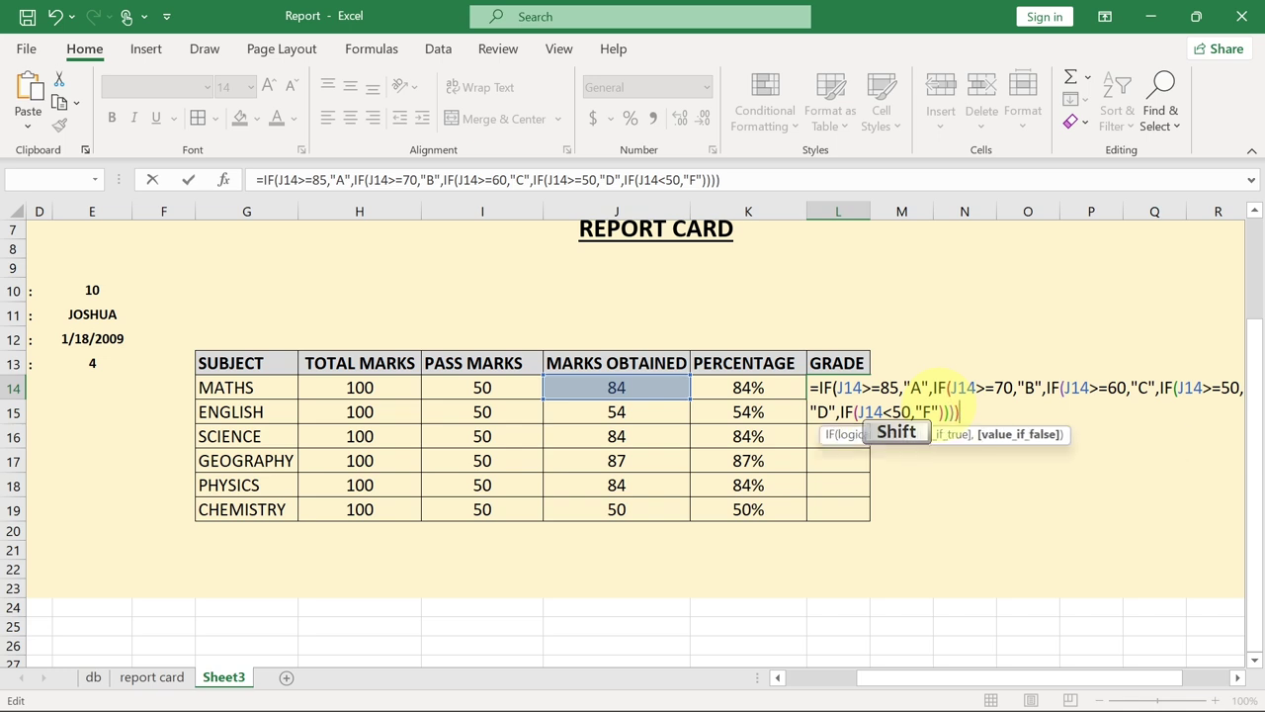
type("))")
key("Return")
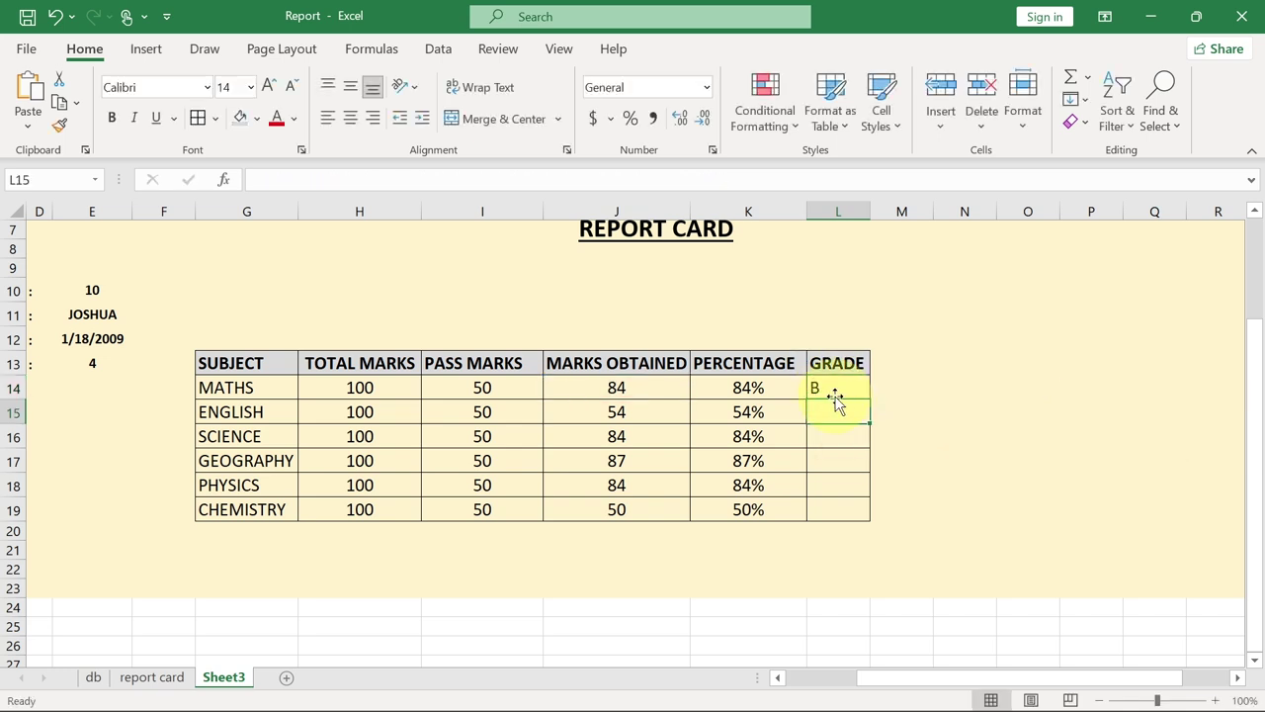
Step: Fill the L14 grade formula down to L19 for the remaining subjects
left_click(845, 388)
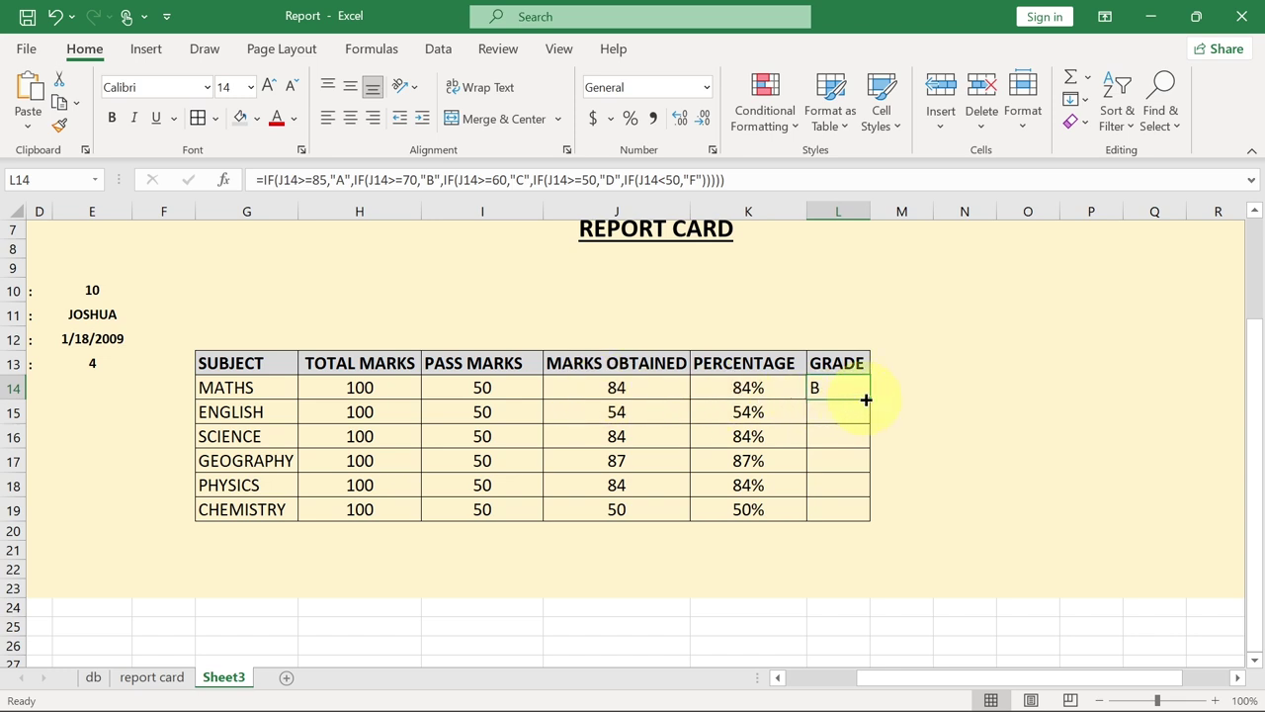
left_click(607, 461)
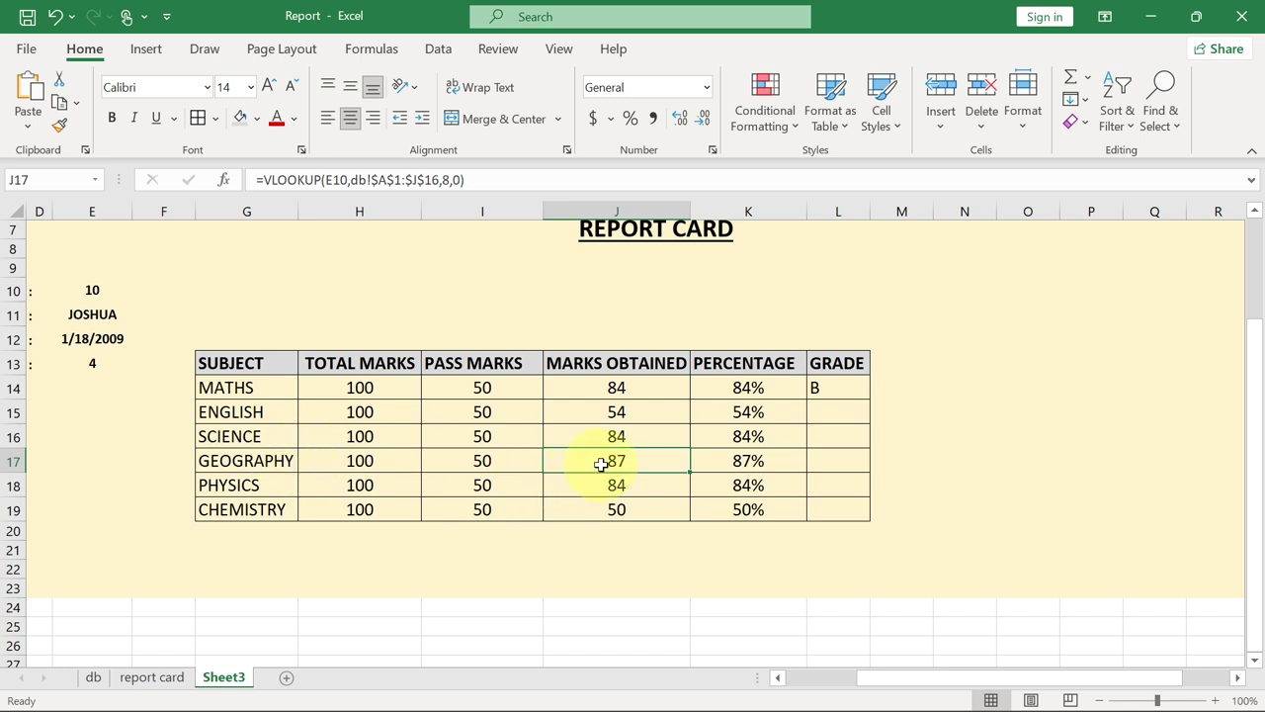
left_click(822, 390)
left_click_drag(868, 398, 853, 519)
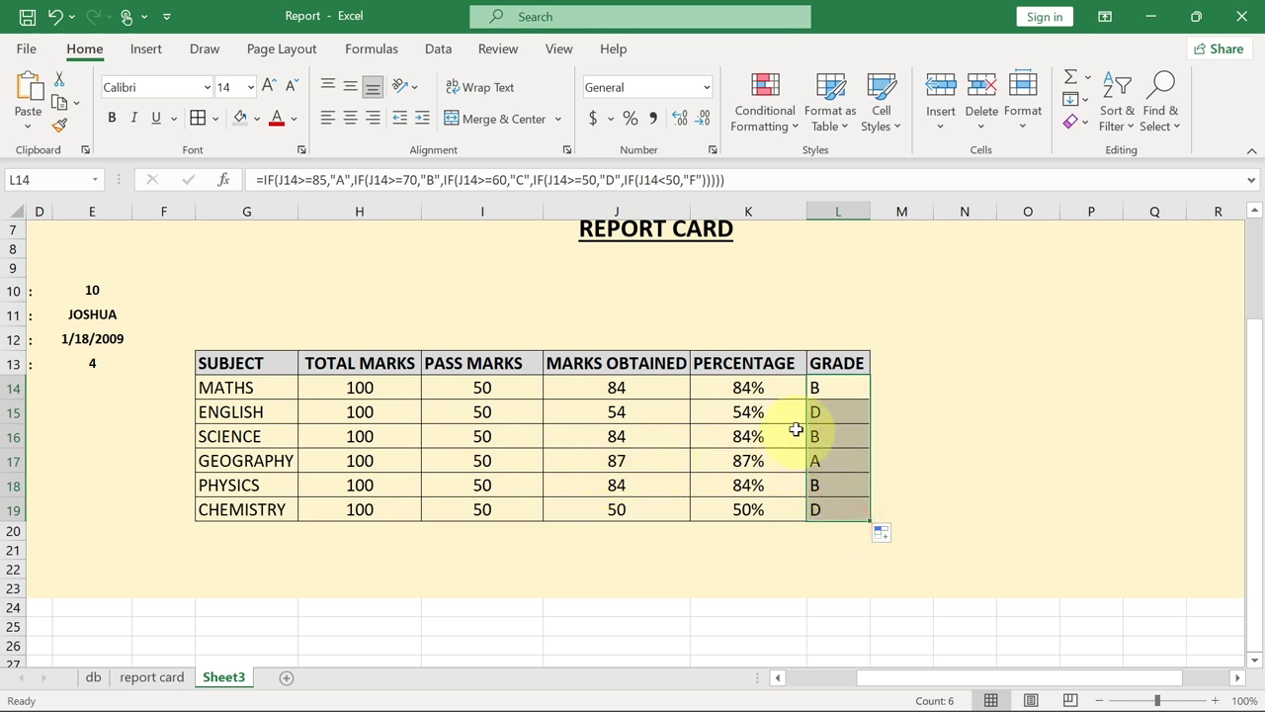
Step: Center the grades in L14:L19 horizontally and vertically
left_click(346, 117)
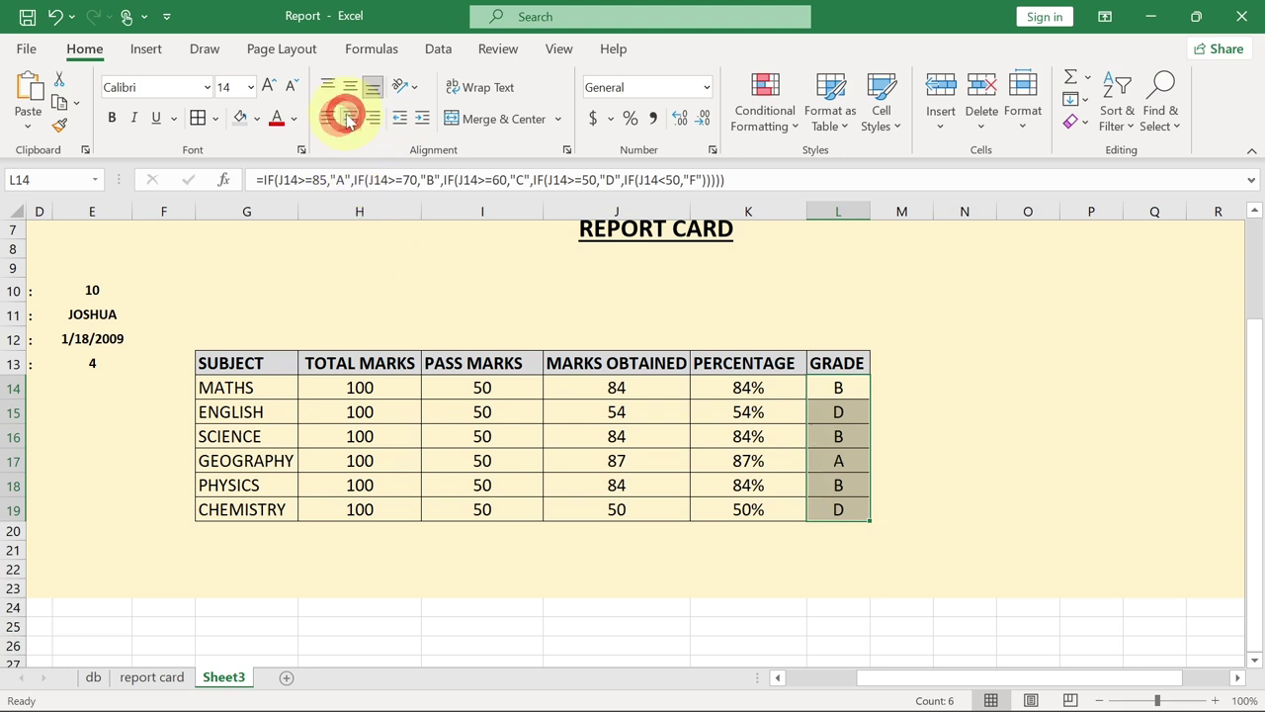
left_click(349, 85)
left_click(929, 461)
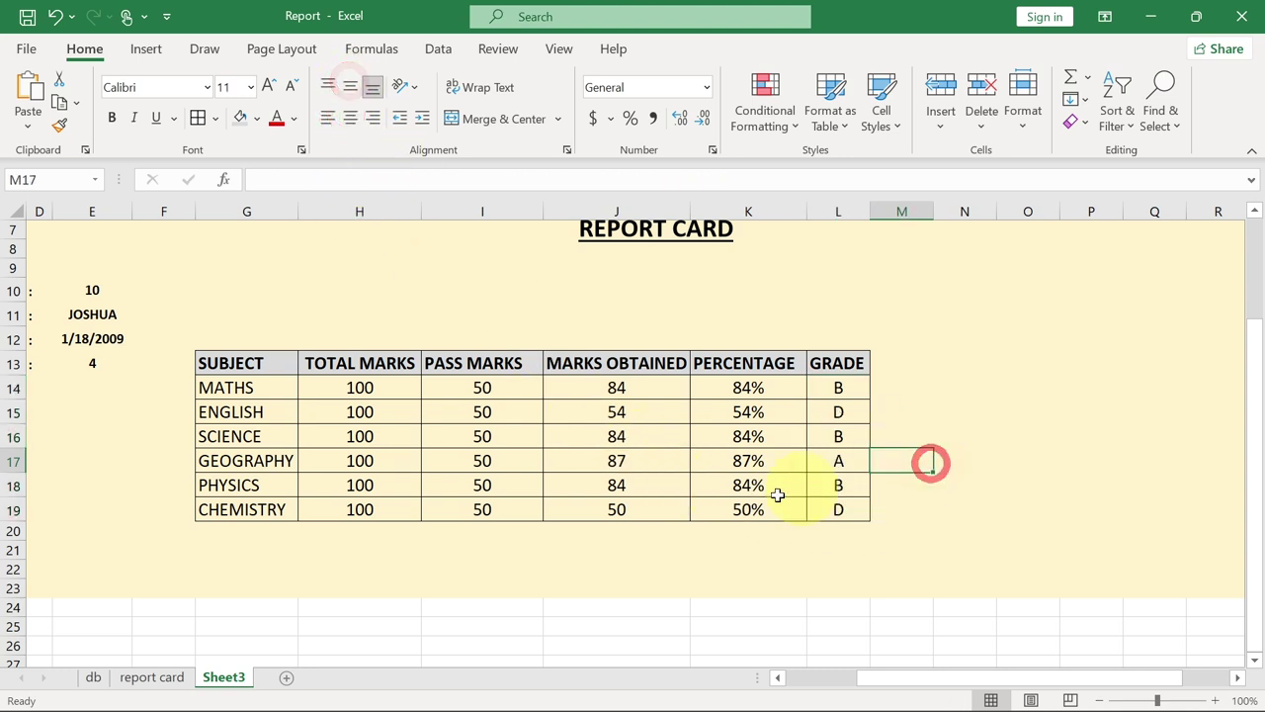
Step: Check the marks and grades on Sheet3 by choosing numbers 11, 8 and 13 in the E10 dropdown
left_click_drag(903, 680, 830, 681)
left_click(279, 290)
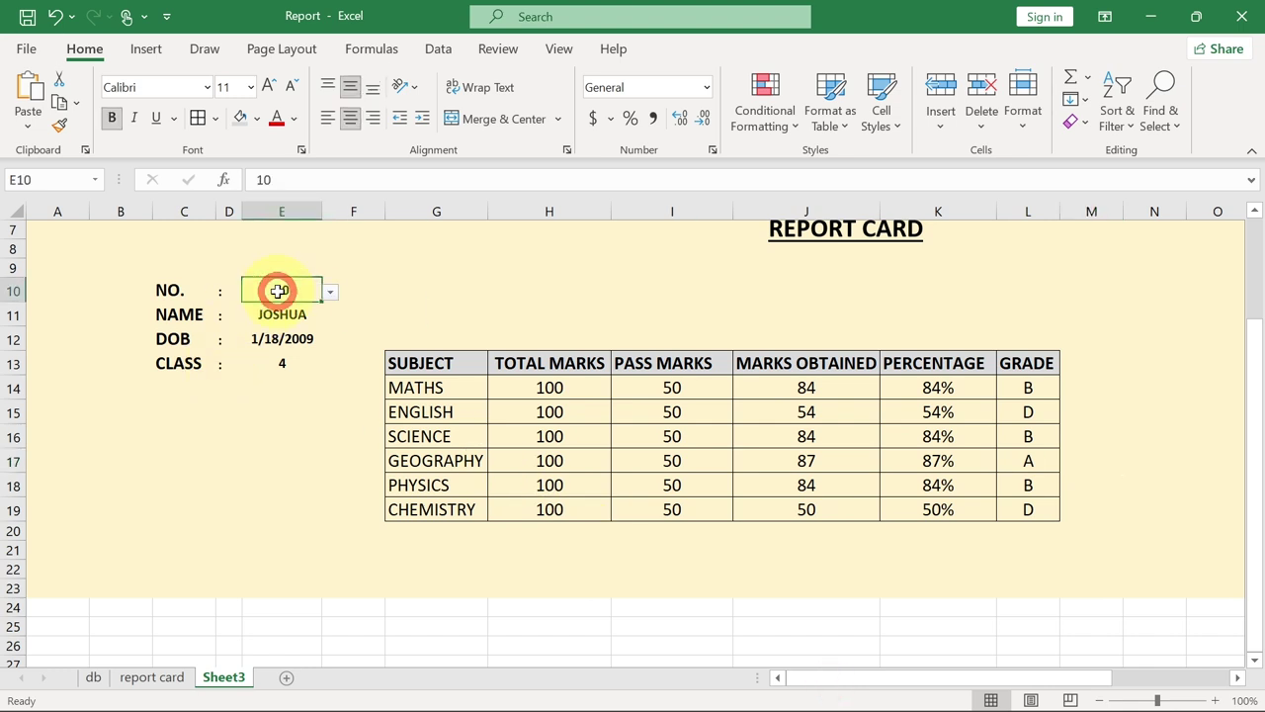
left_click(331, 291)
left_click(280, 360)
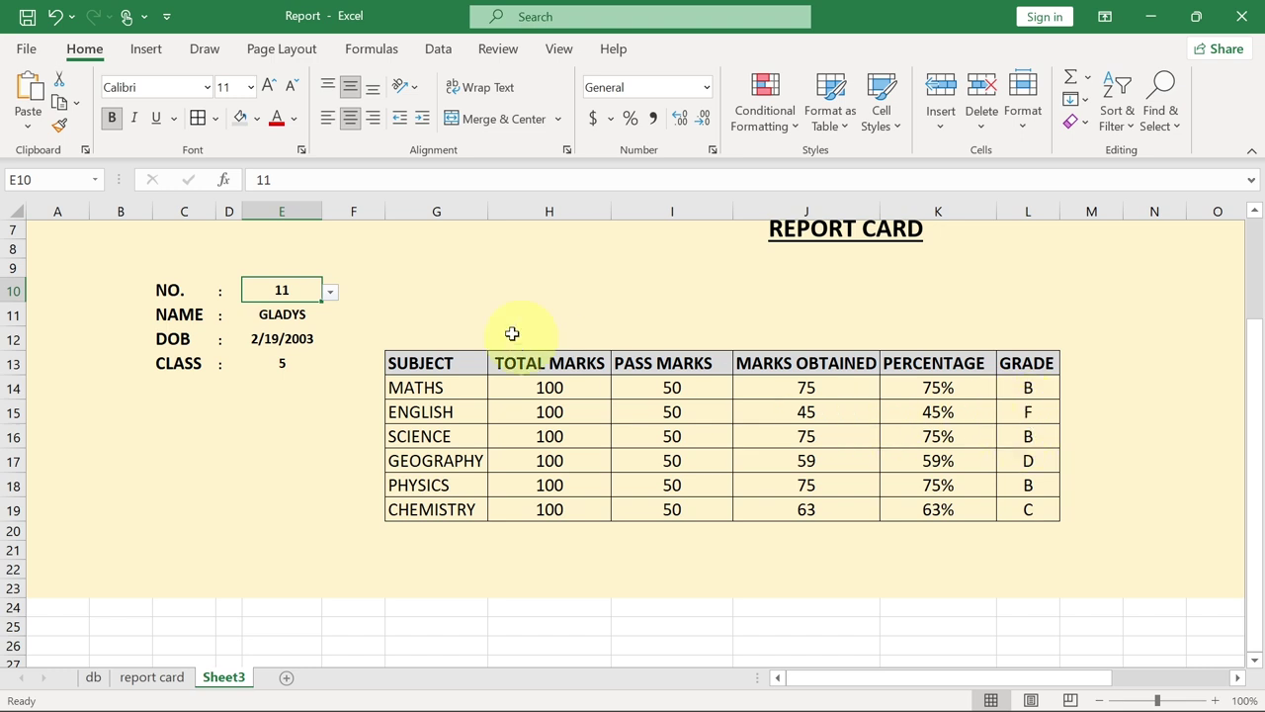
left_click(330, 292)
left_click(288, 312)
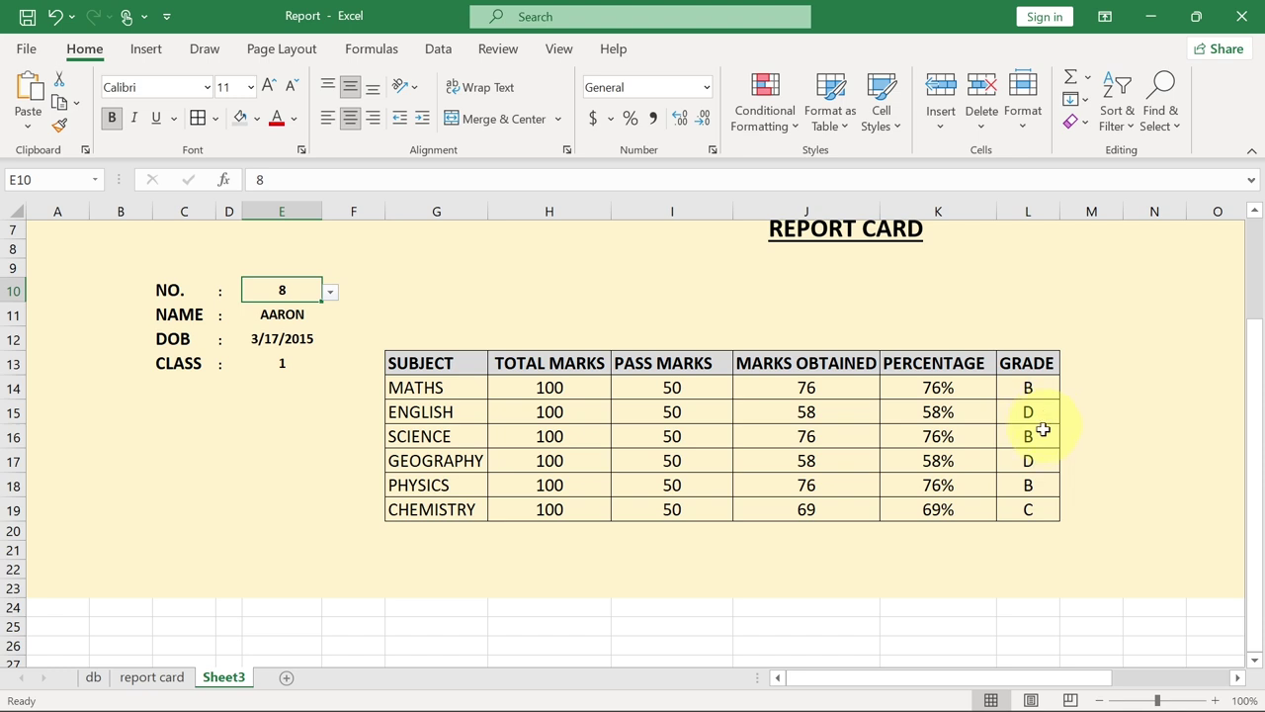
left_click(330, 291)
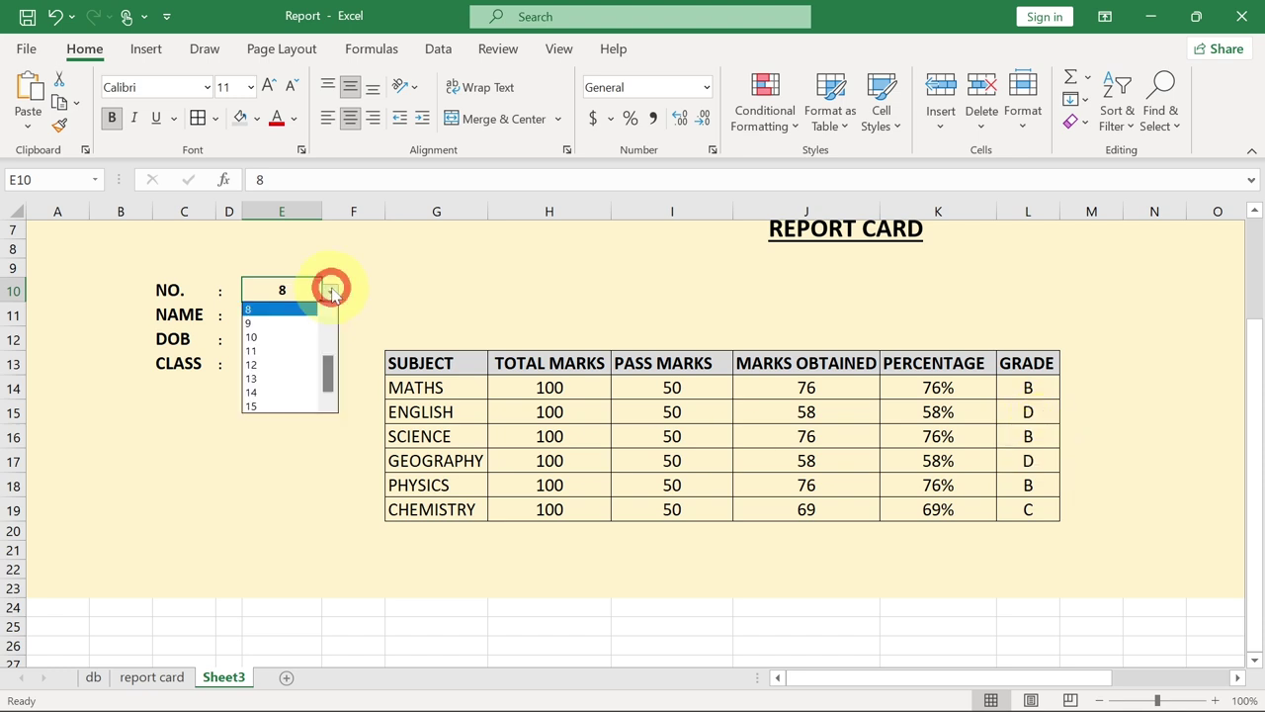
left_click(279, 378)
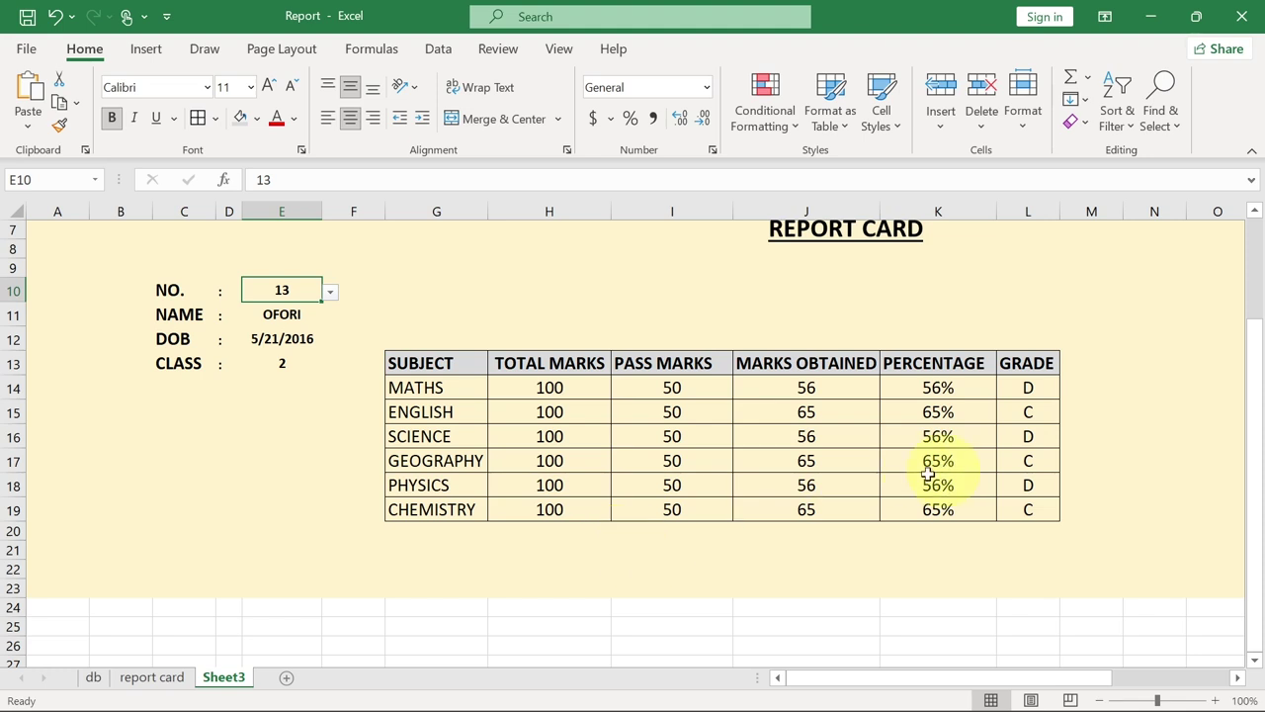
Step: Using the report card sheet's summary table as reference, apply all borders to K21:L23 on Sheet3
left_click(151, 677)
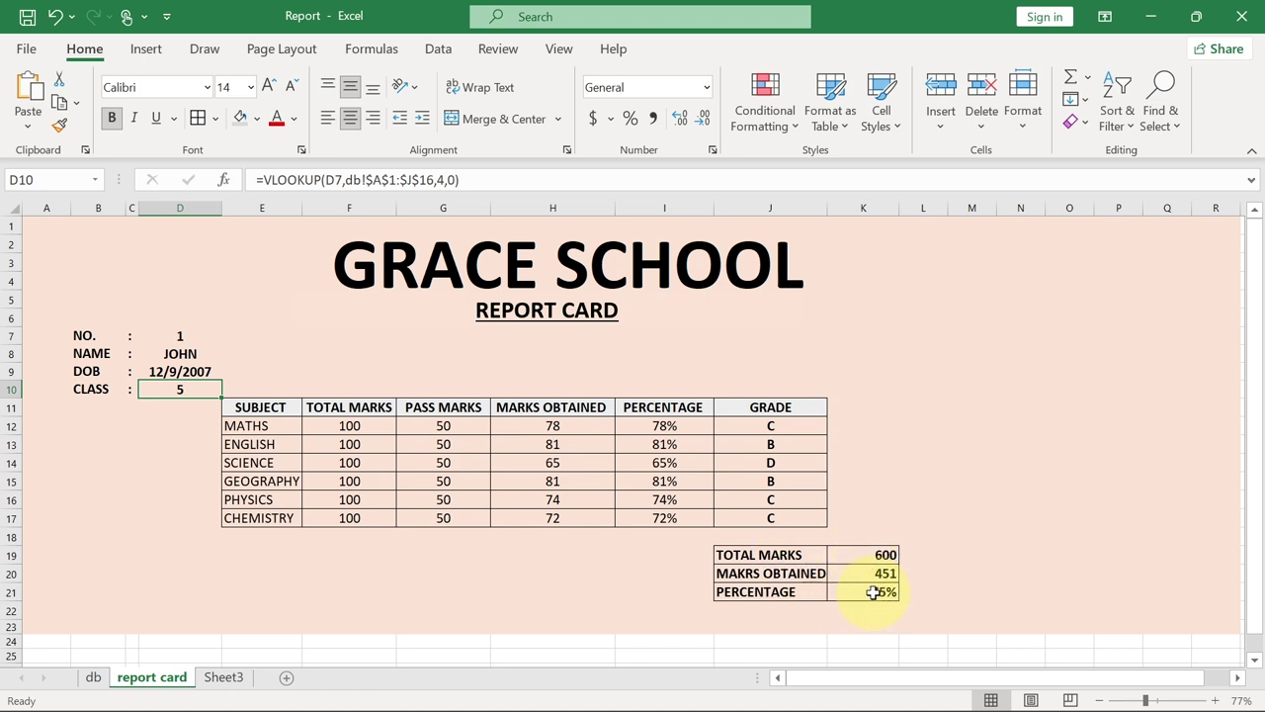
left_click(223, 677)
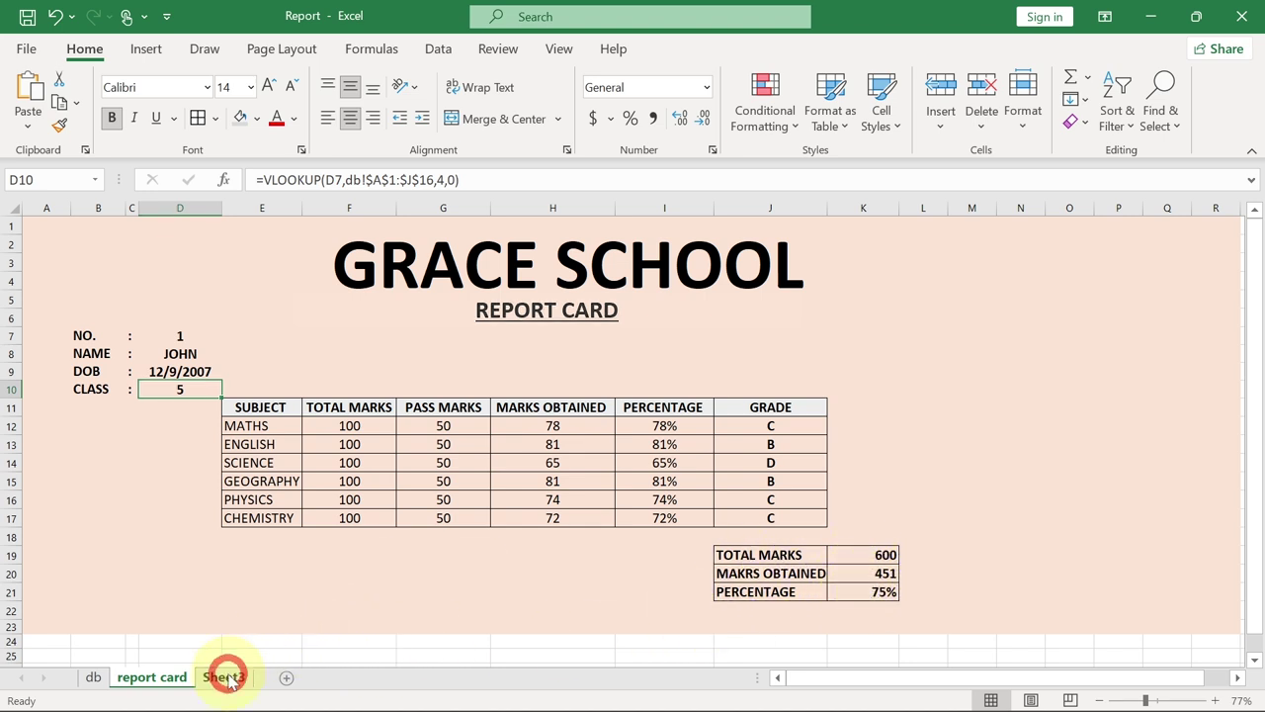
left_click_drag(894, 548, 1016, 587)
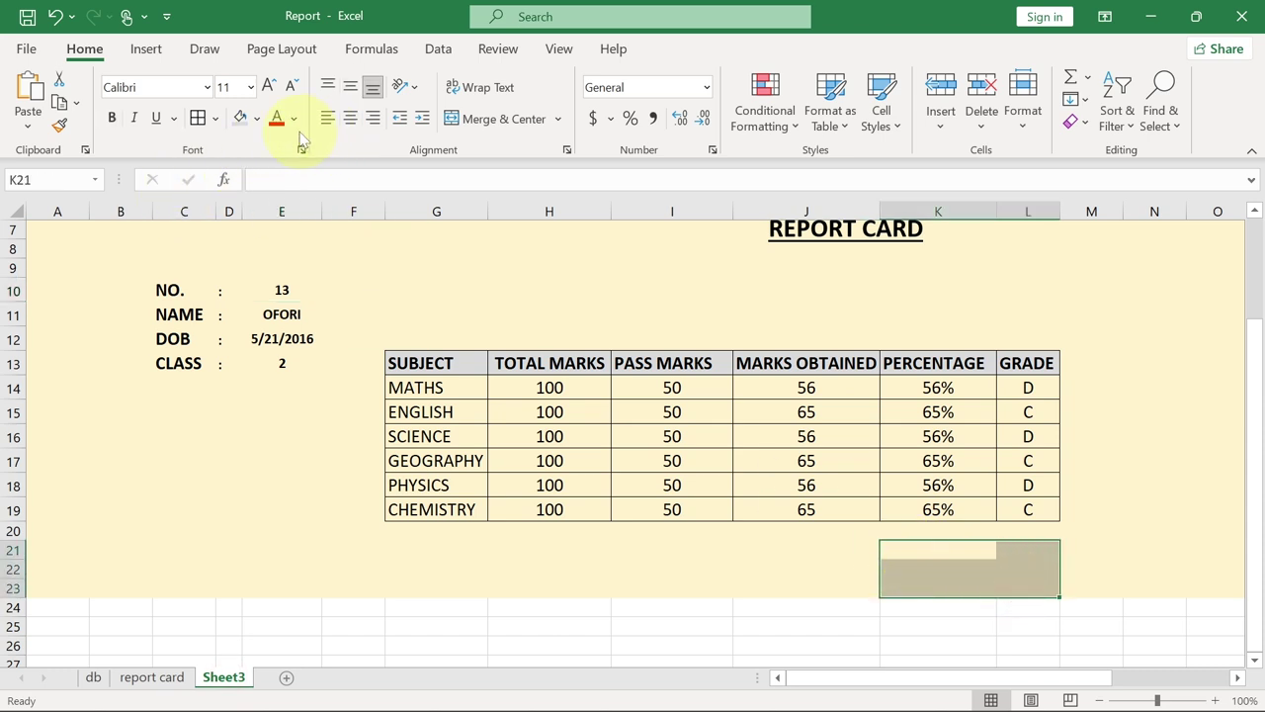
left_click(197, 118)
left_click(924, 556)
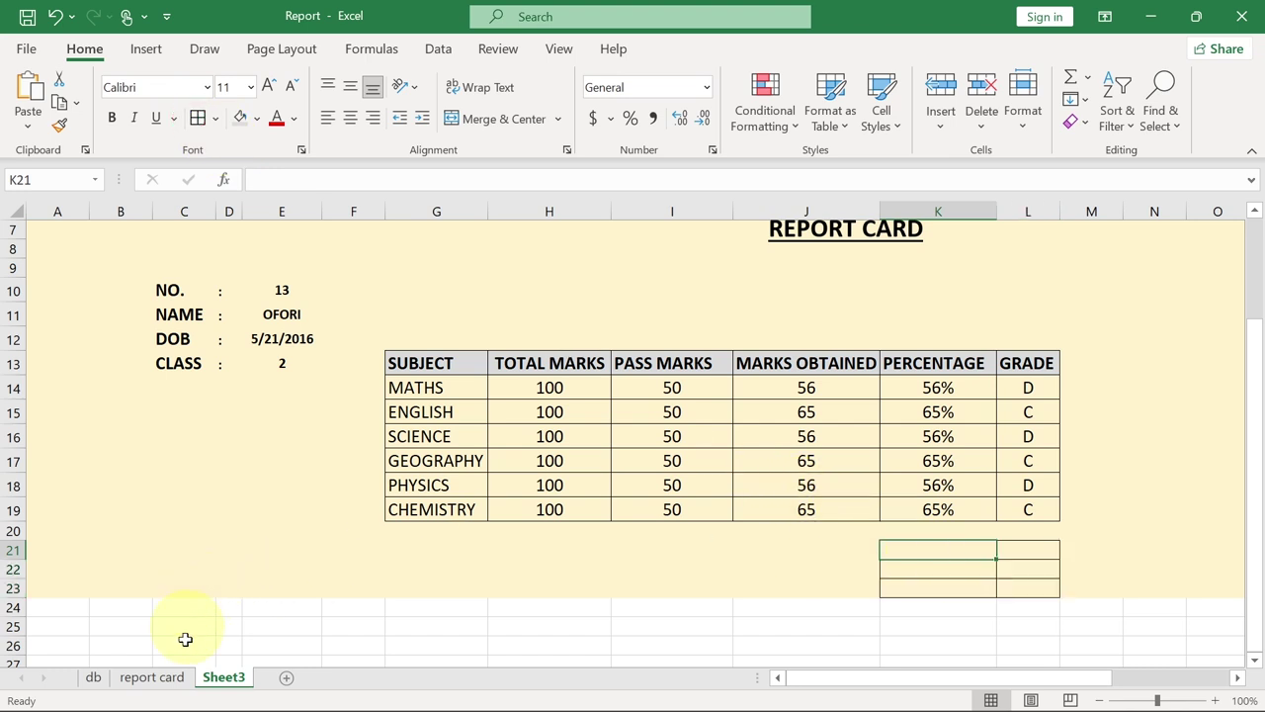
Step: Label K21 TOTAL MARKS and sum the subjects' total marks in L21 with =SUM(H14:H19)
left_click(156, 676)
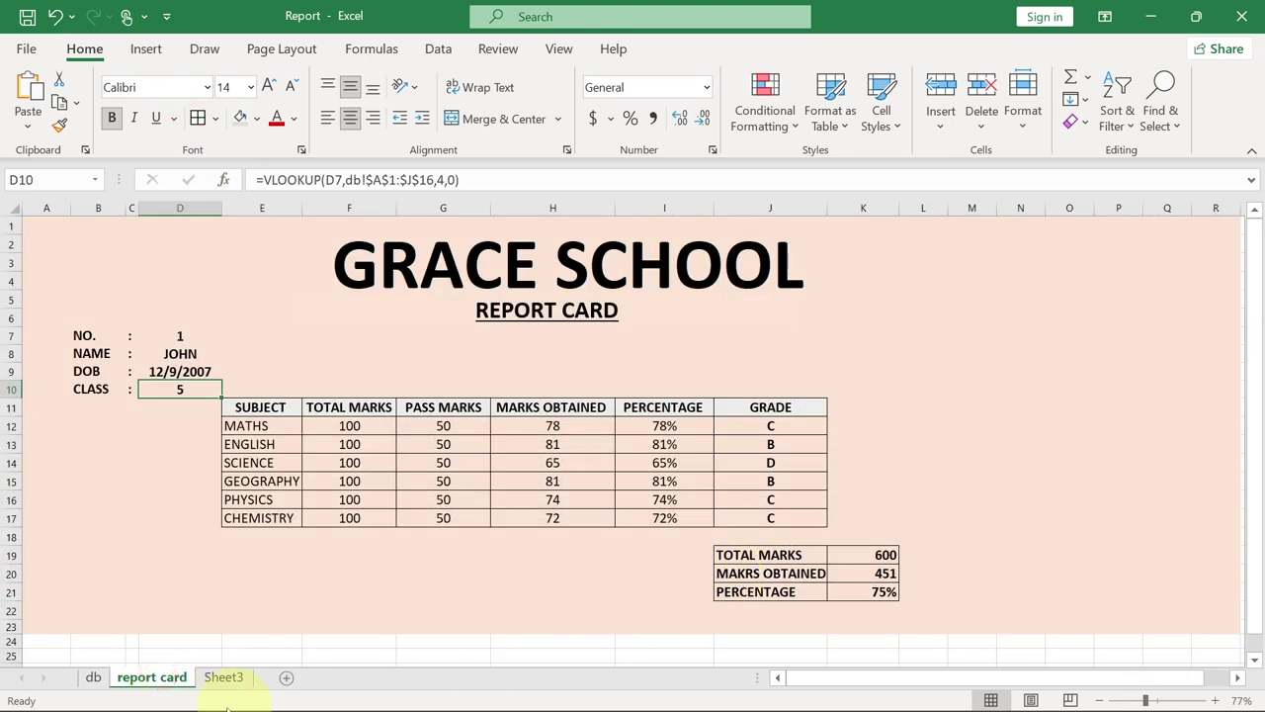
left_click(223, 677)
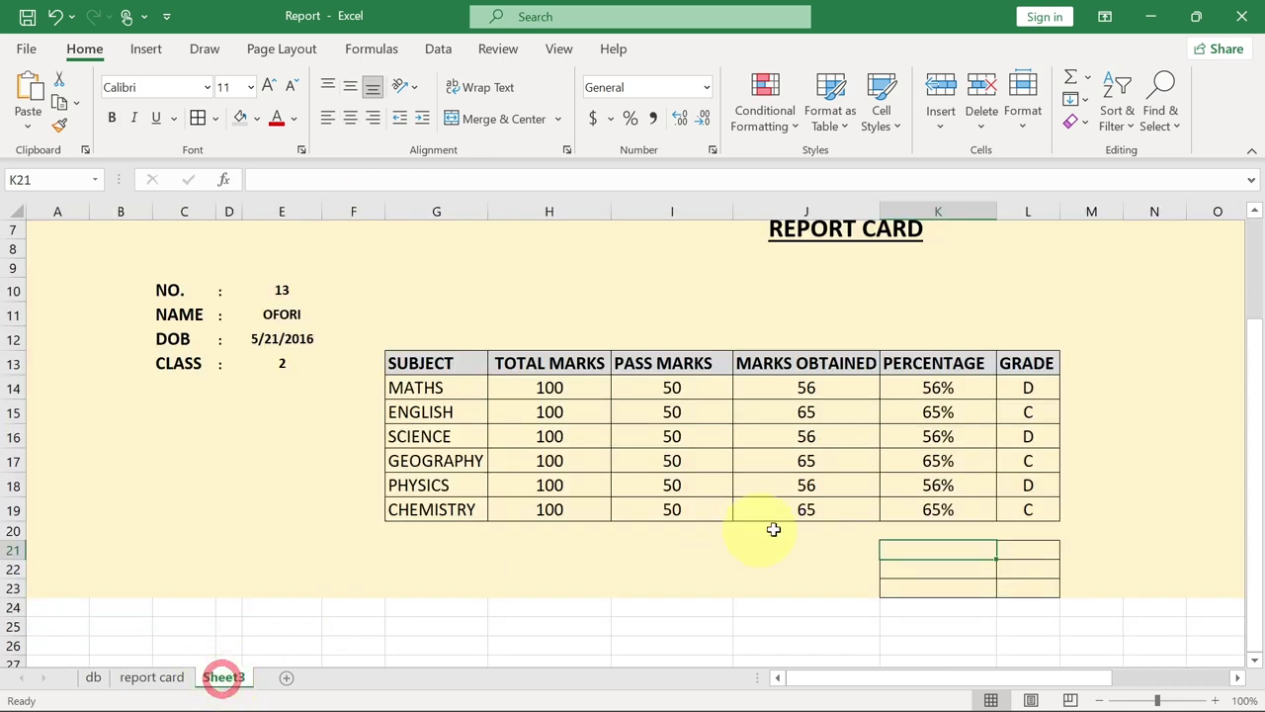
type("TOTAL MARKS")
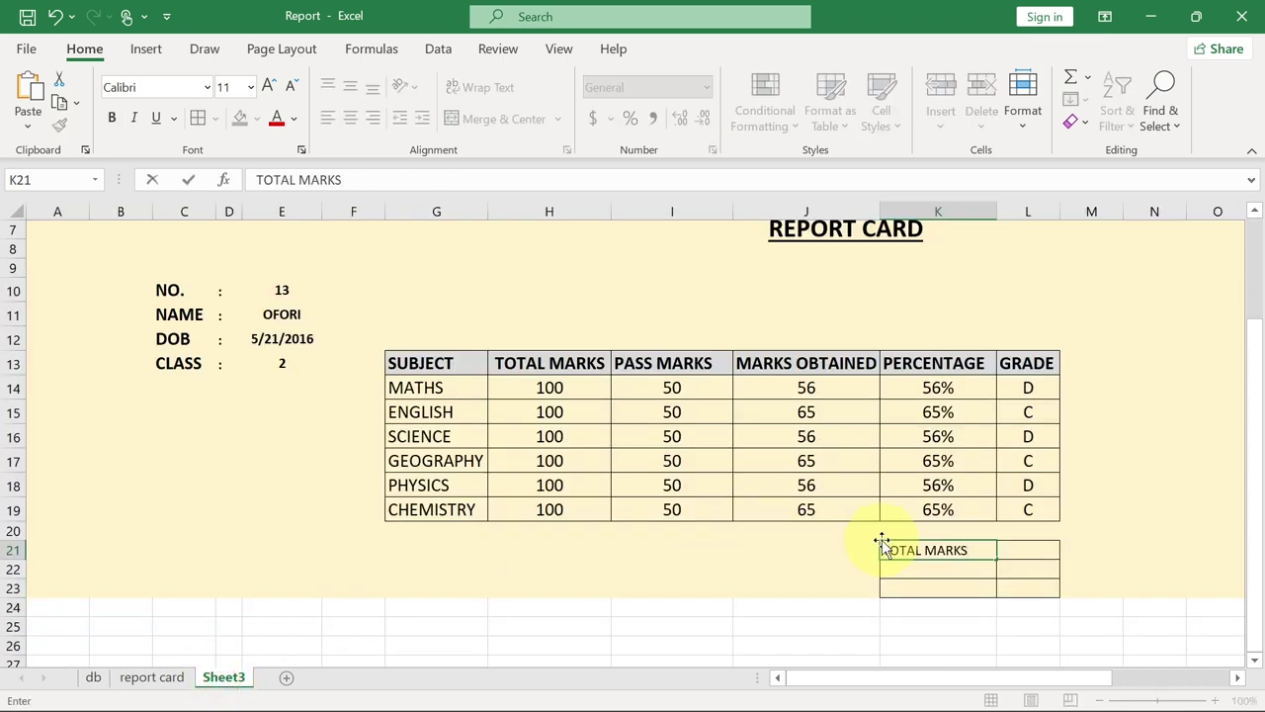
left_click(1013, 551)
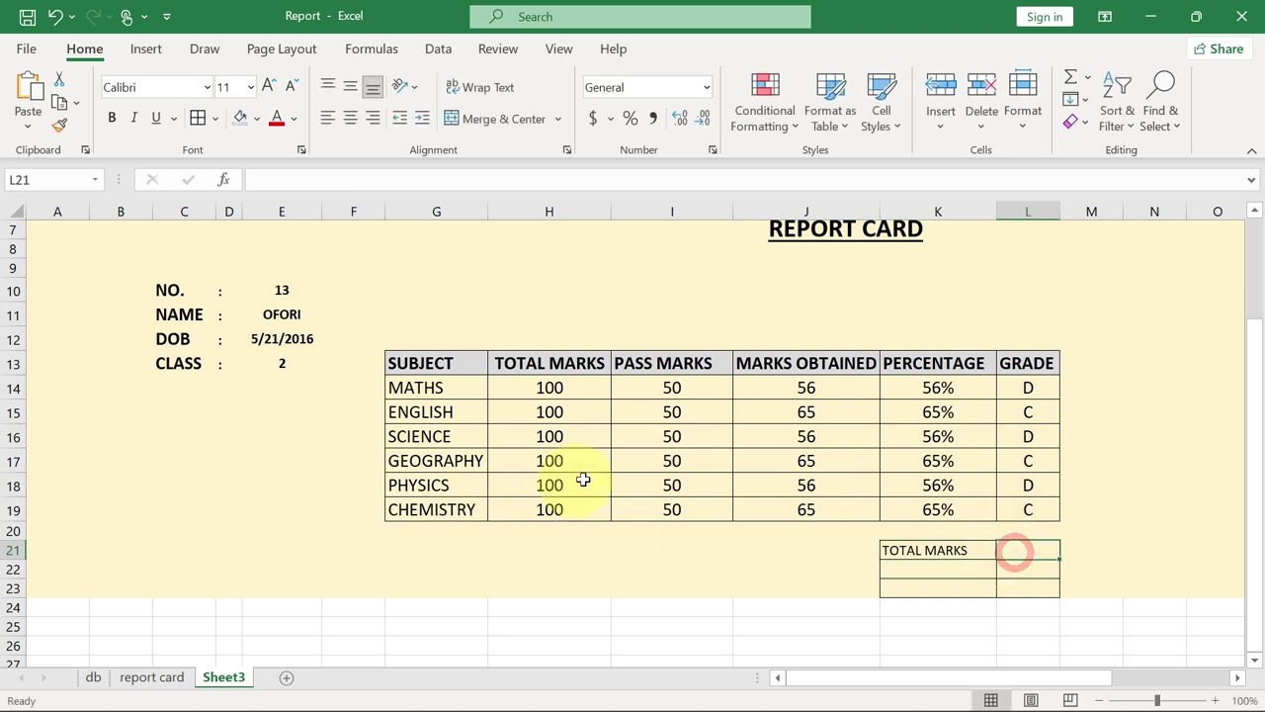
type("=")
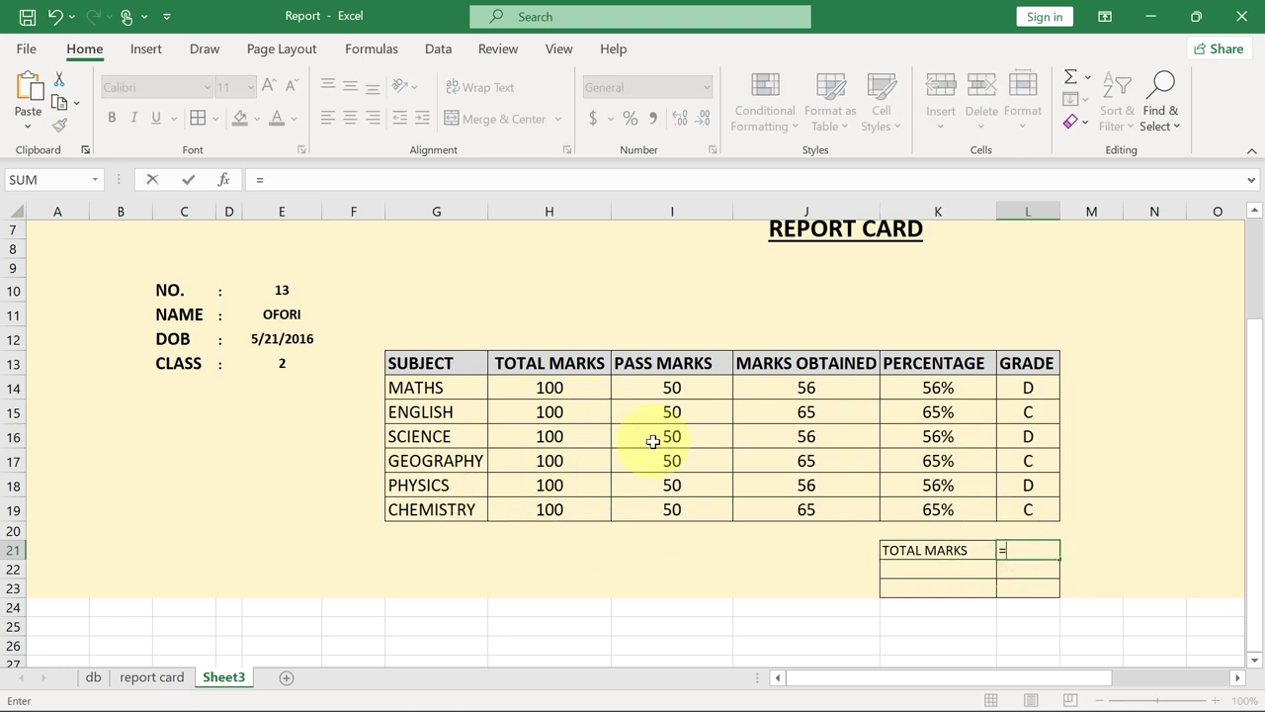
type("SUM(")
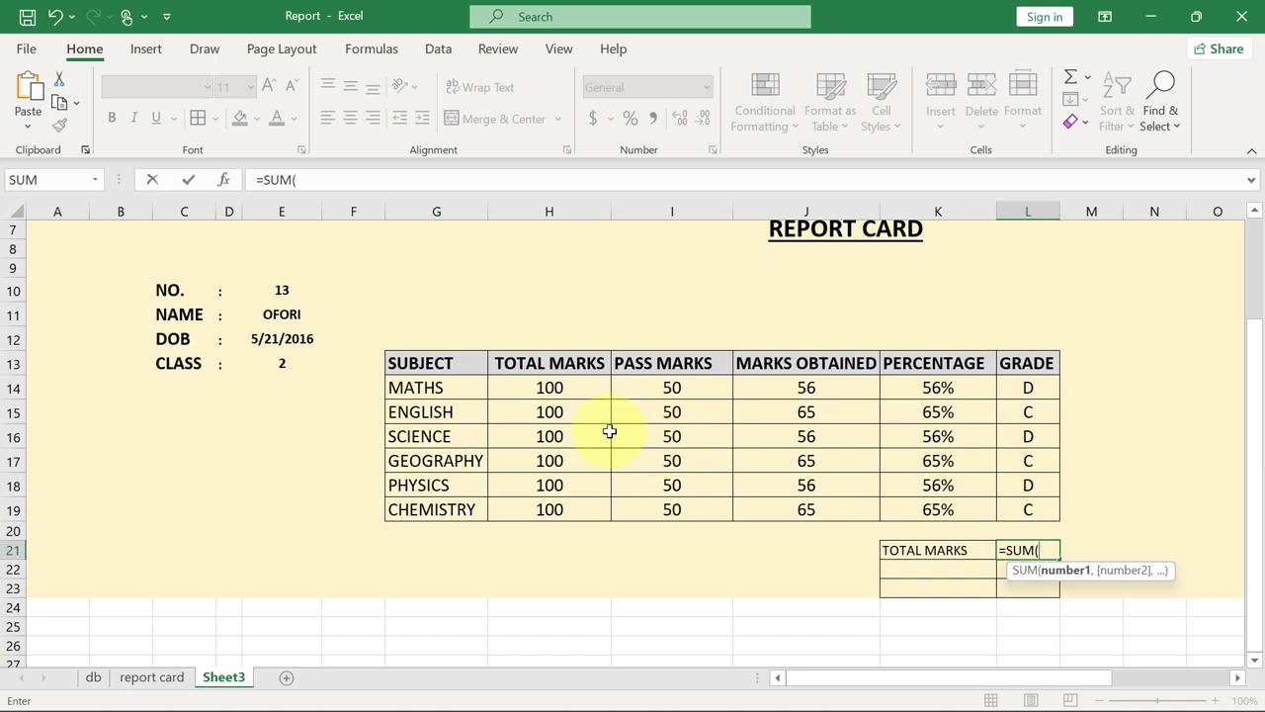
left_click_drag(541, 388, 535, 510)
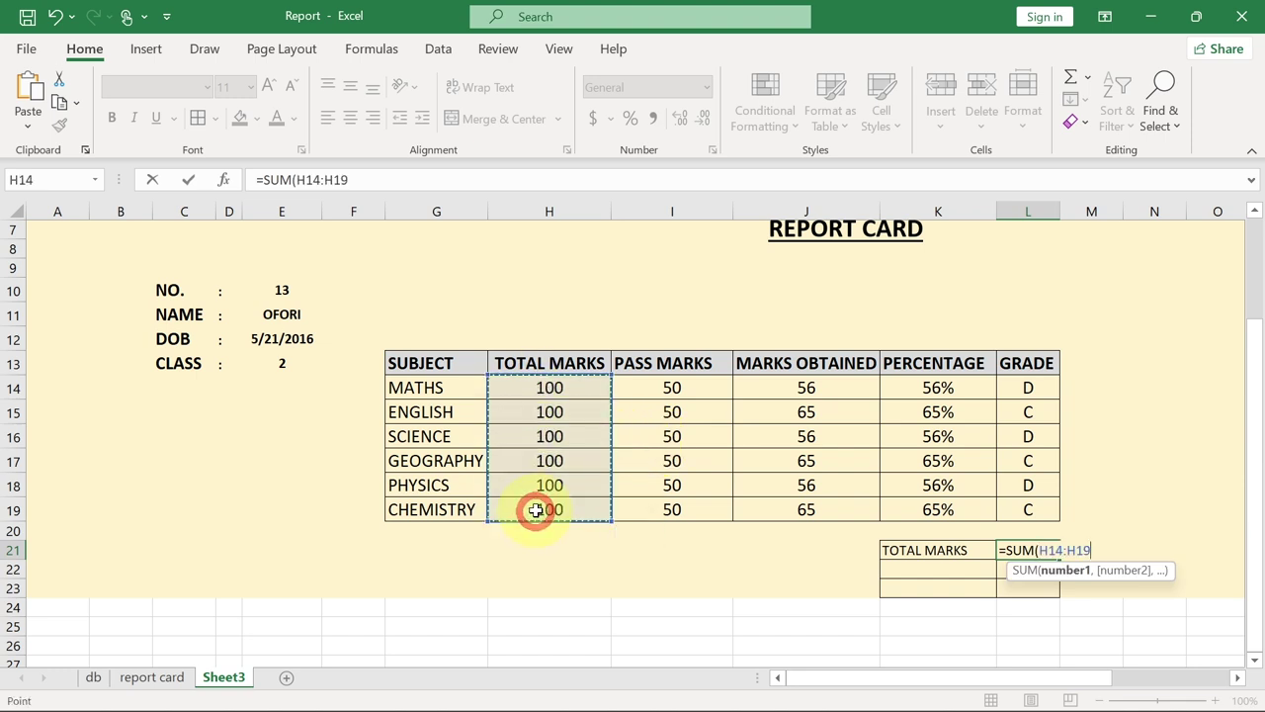
key("Return")
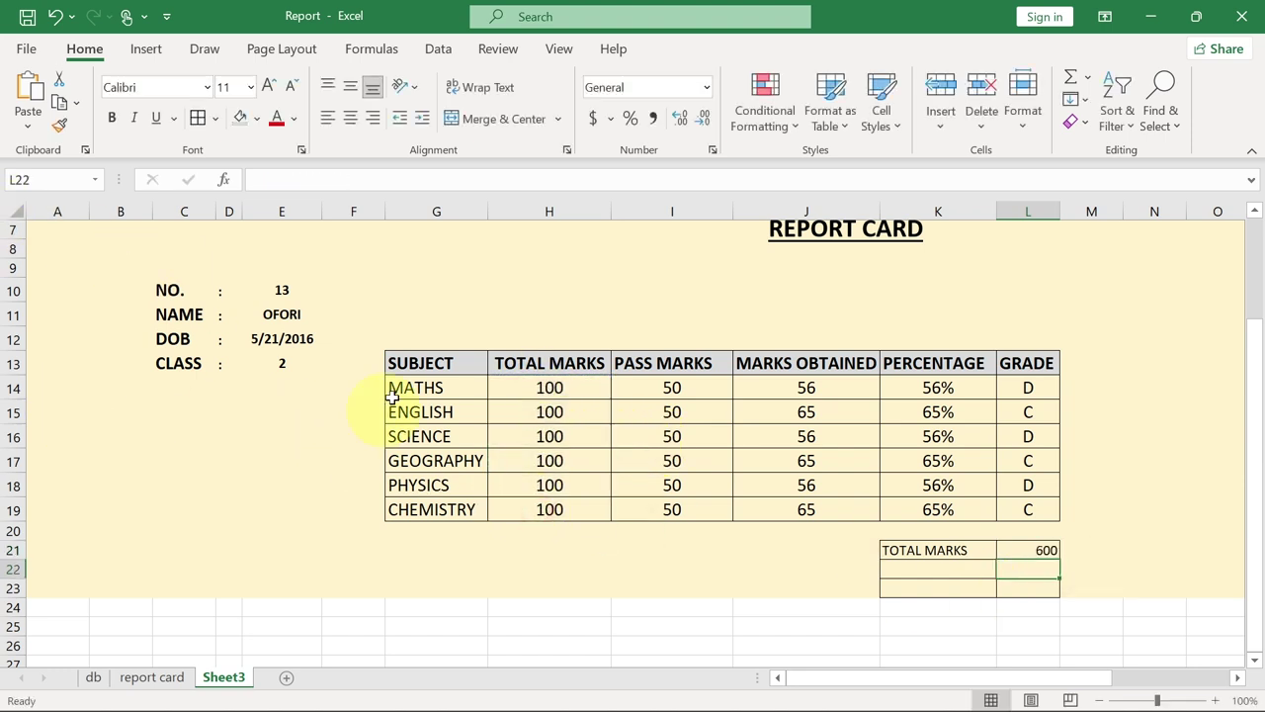
Step: Label K22 MARKS OBTAINED and sum the obtained marks in L22 with =SUM(J14:J19)
left_click(908, 569)
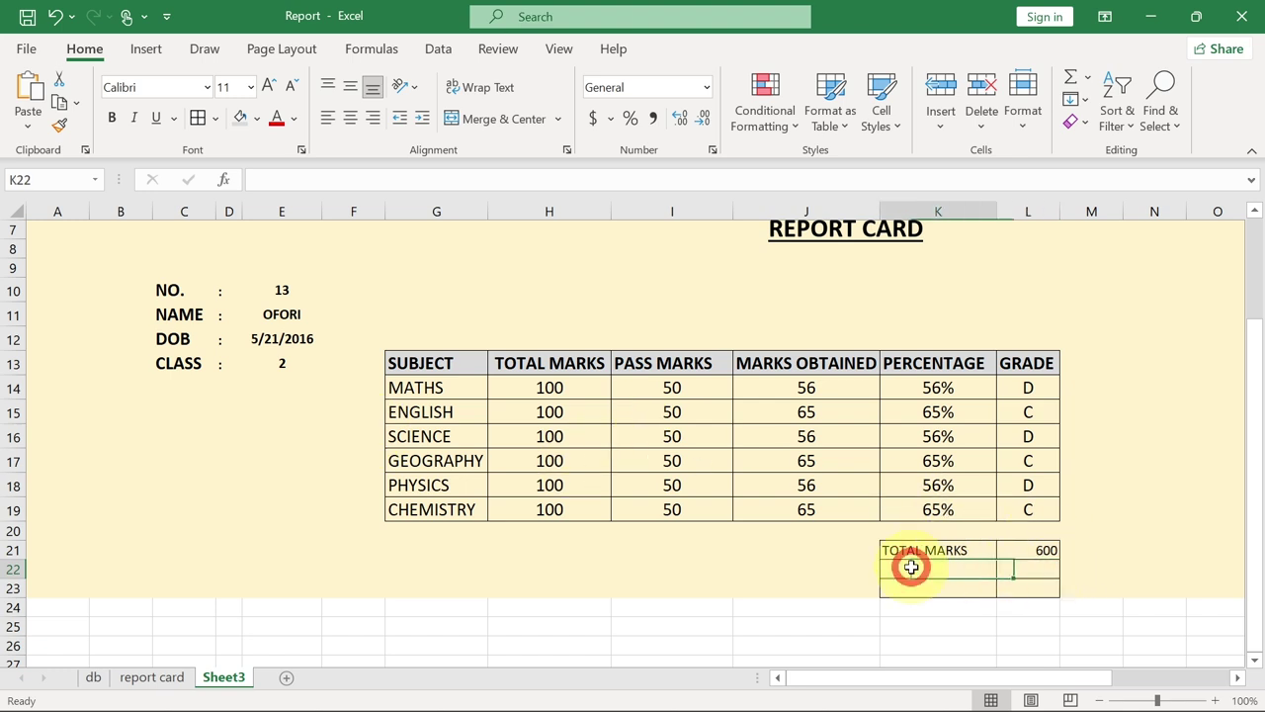
type("OBTAINED")
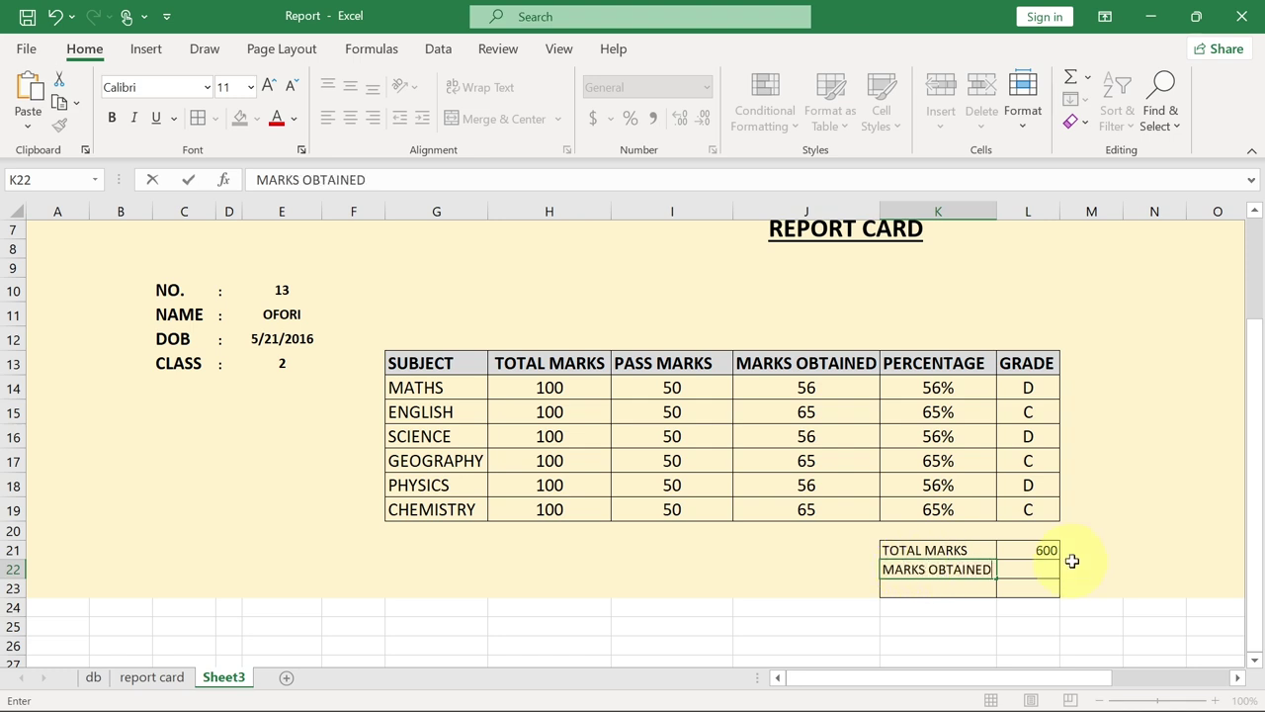
left_click(1003, 570)
type("=")
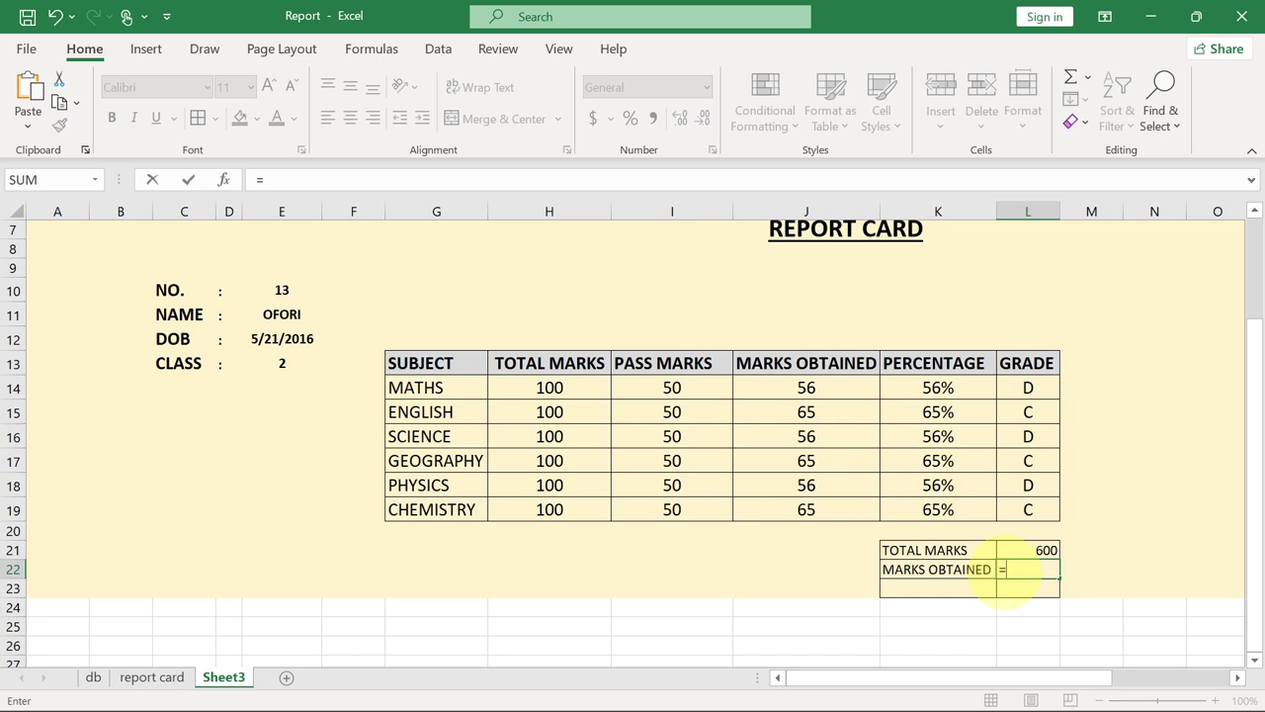
type("SUM")
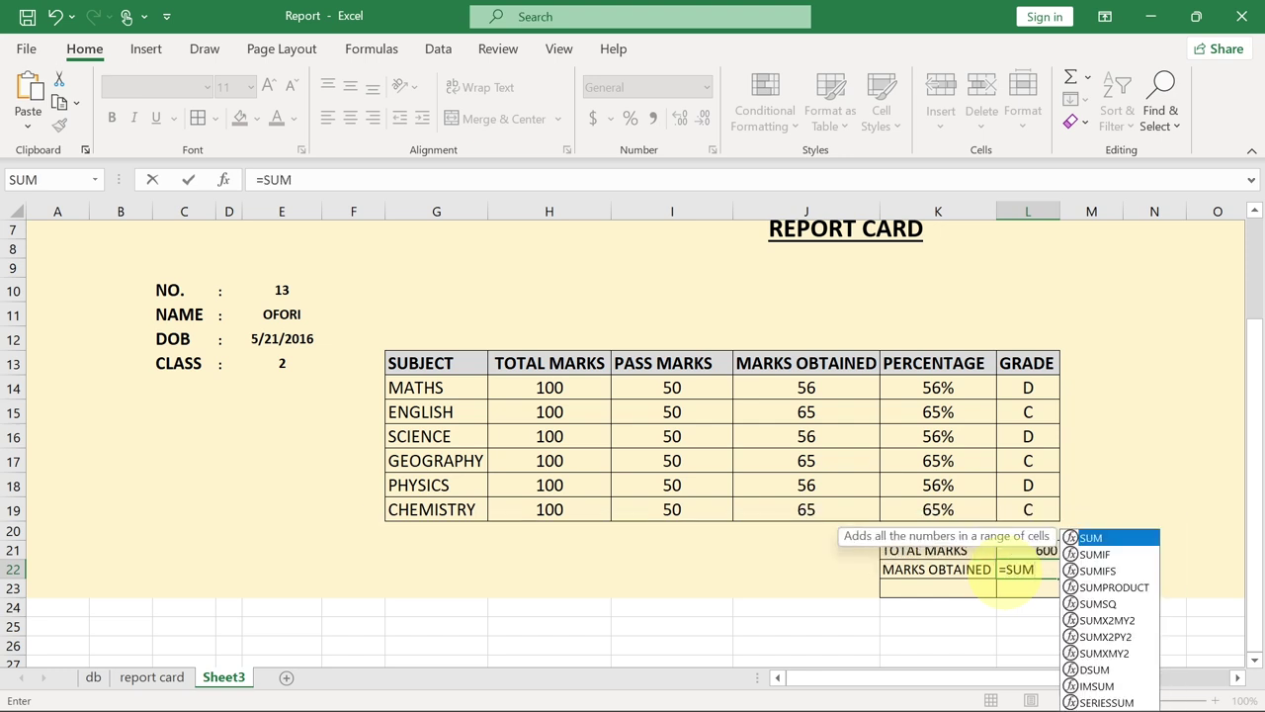
type("(")
left_click(780, 384)
left_click_drag(781, 380, 757, 515)
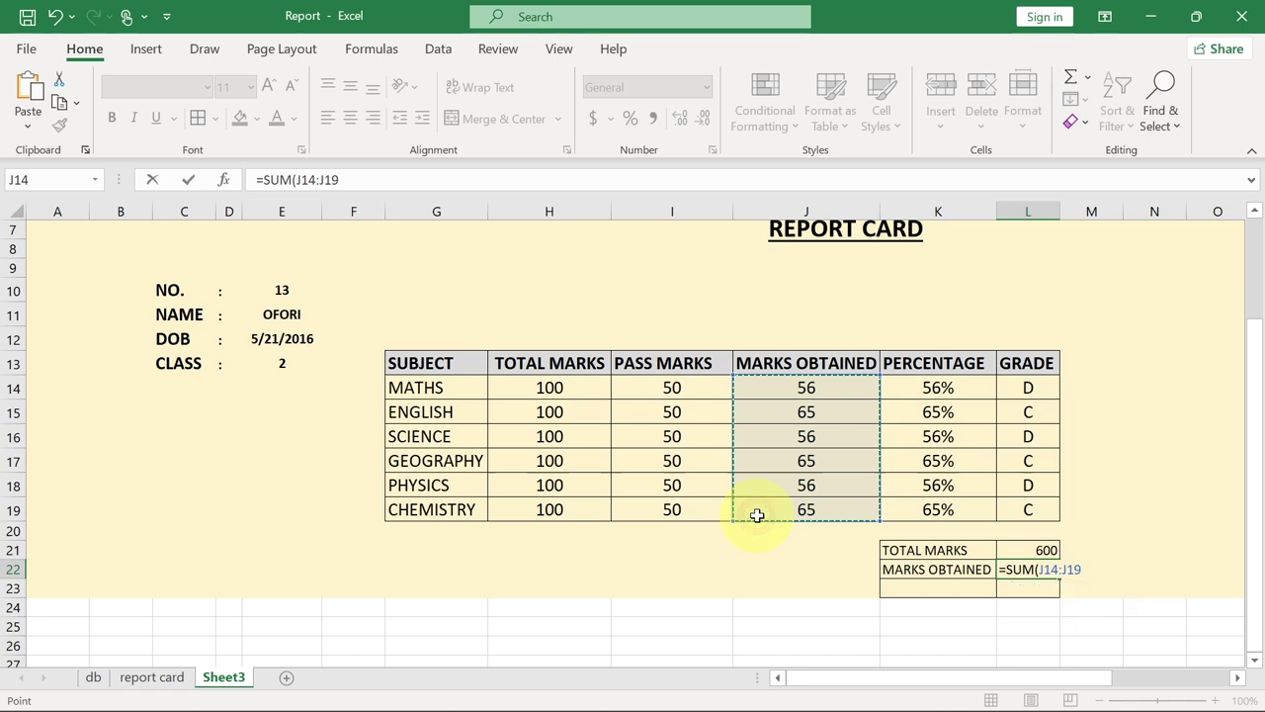
key("Return")
Step: Label K23 PERCENTAGE and calculate the overall percentage in L23 with =L22/600, formatted as a percentage
left_click(897, 585)
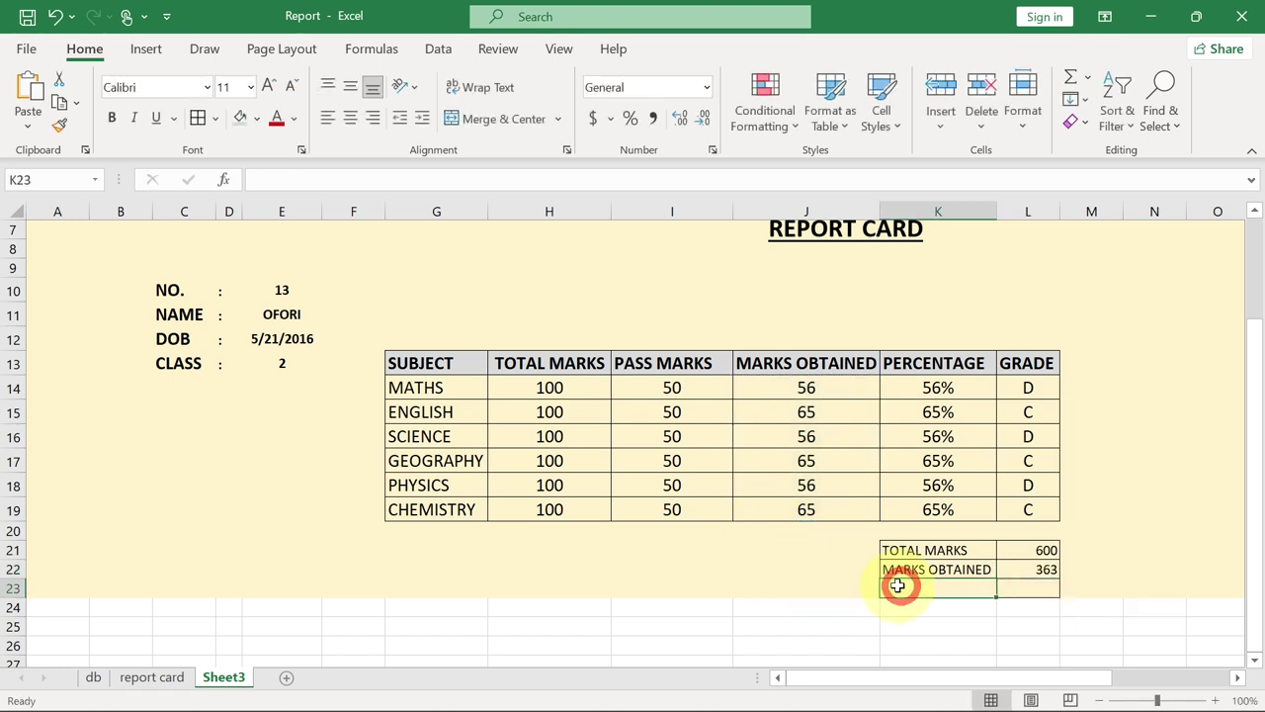
type("PER")
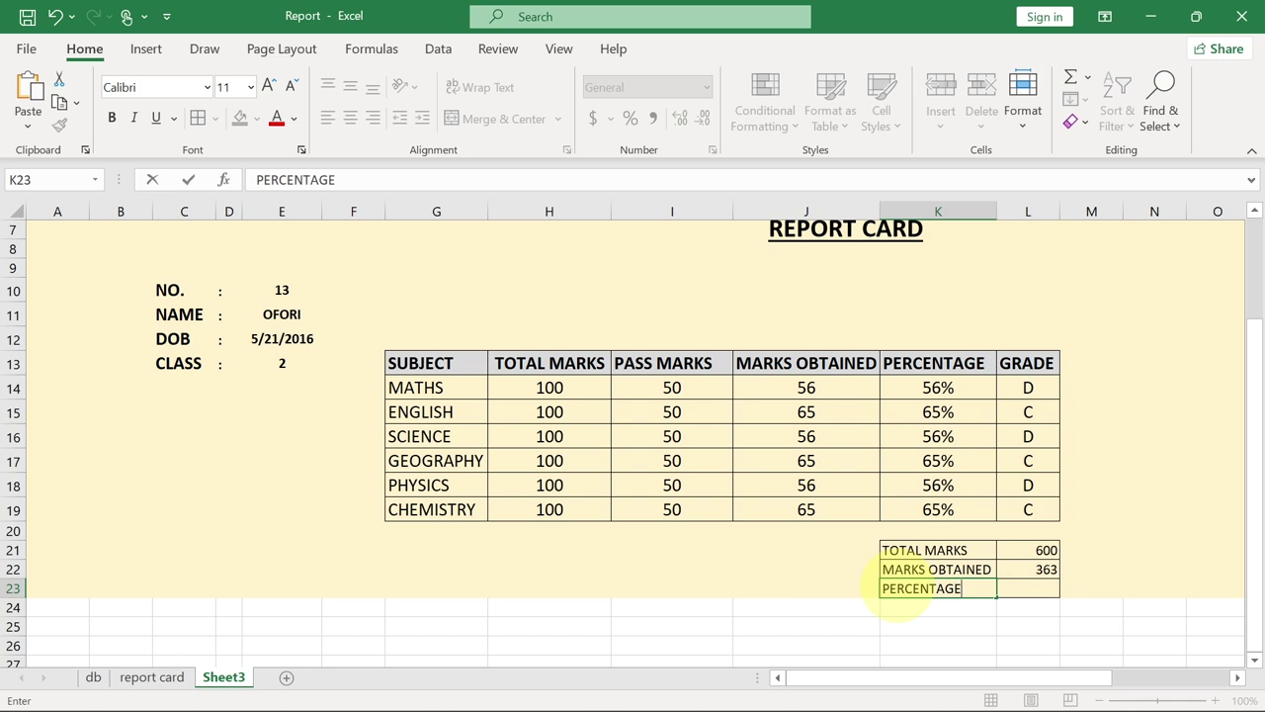
type("CENTAGE")
left_click(1003, 586)
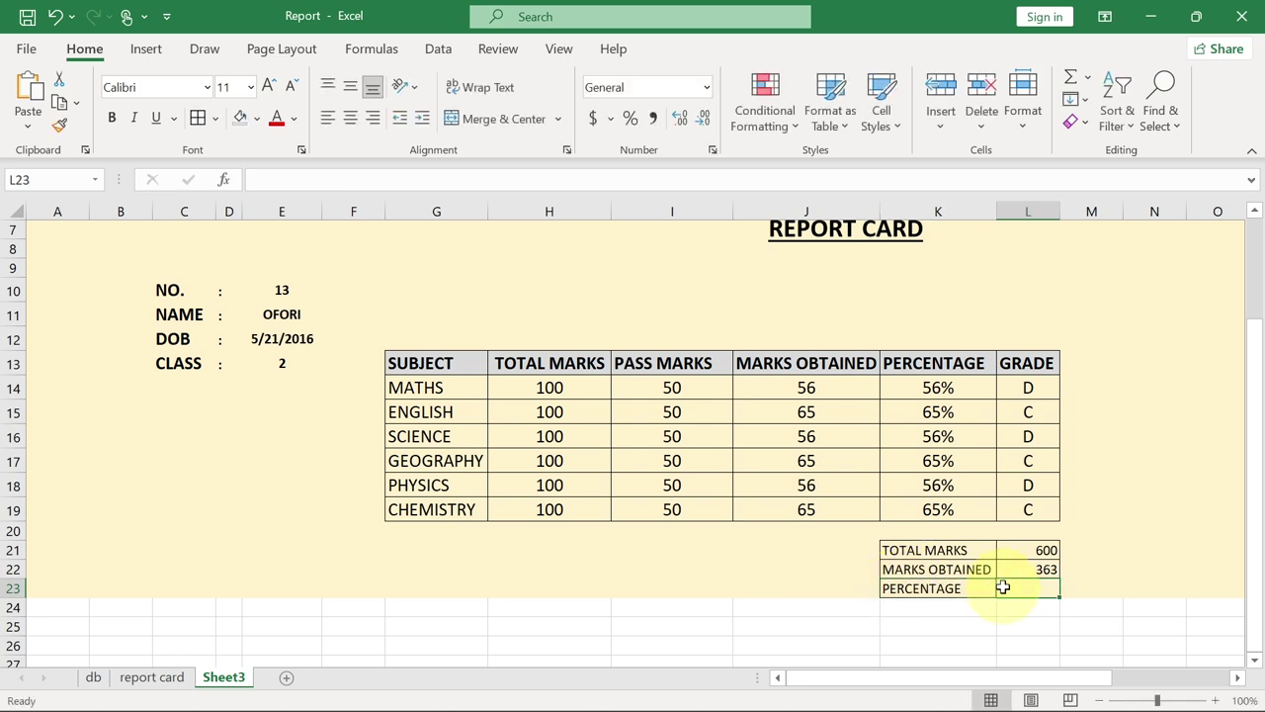
type("=")
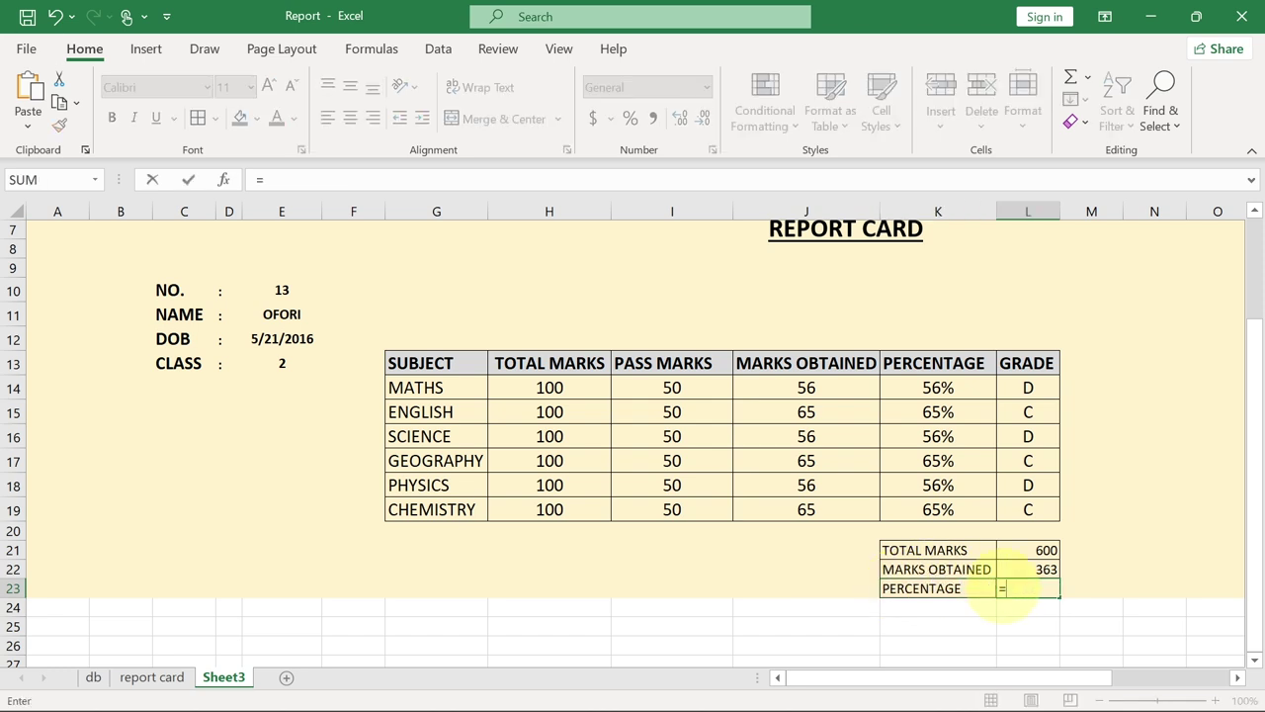
left_click(1011, 570)
type("/600")
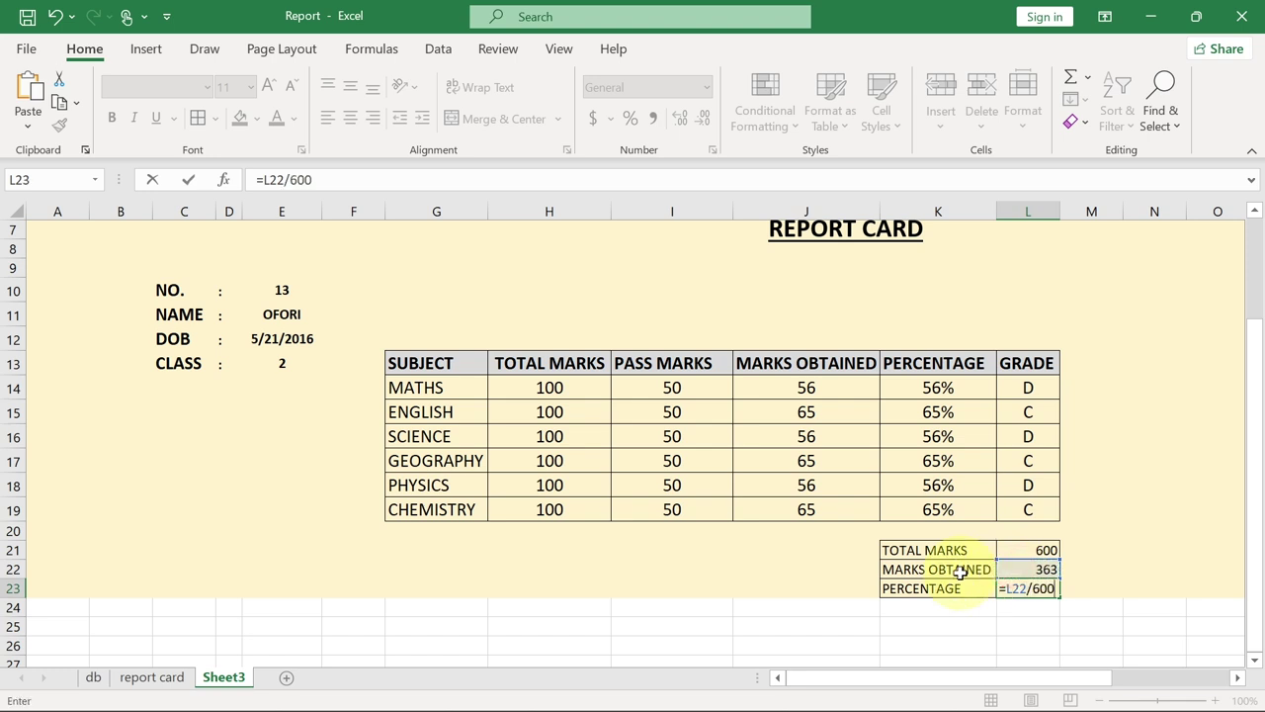
key("Return")
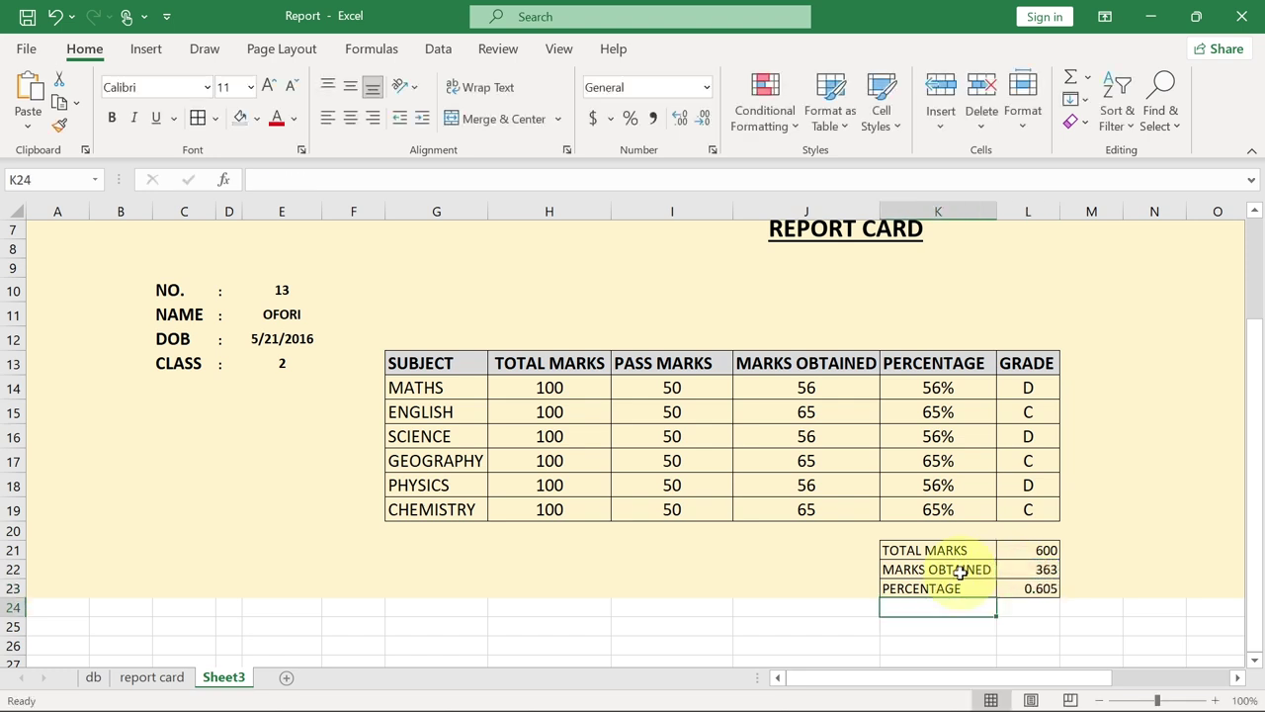
left_click(1018, 587)
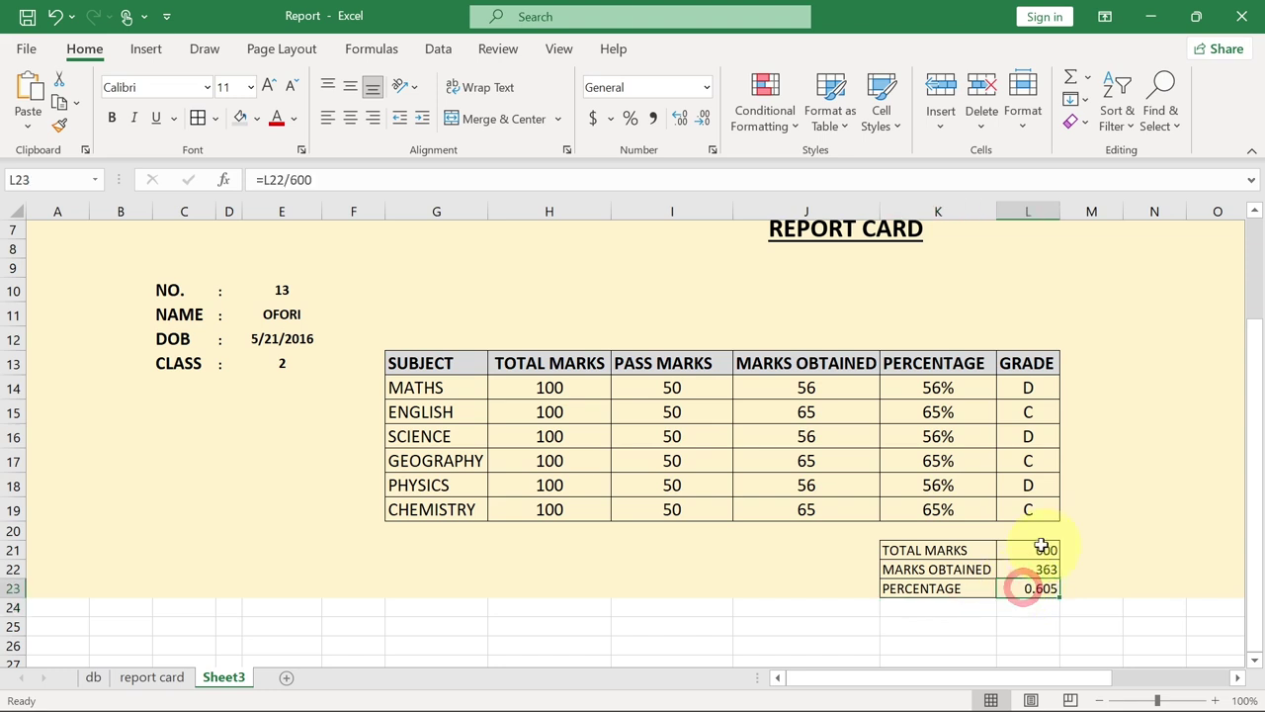
left_click(631, 119)
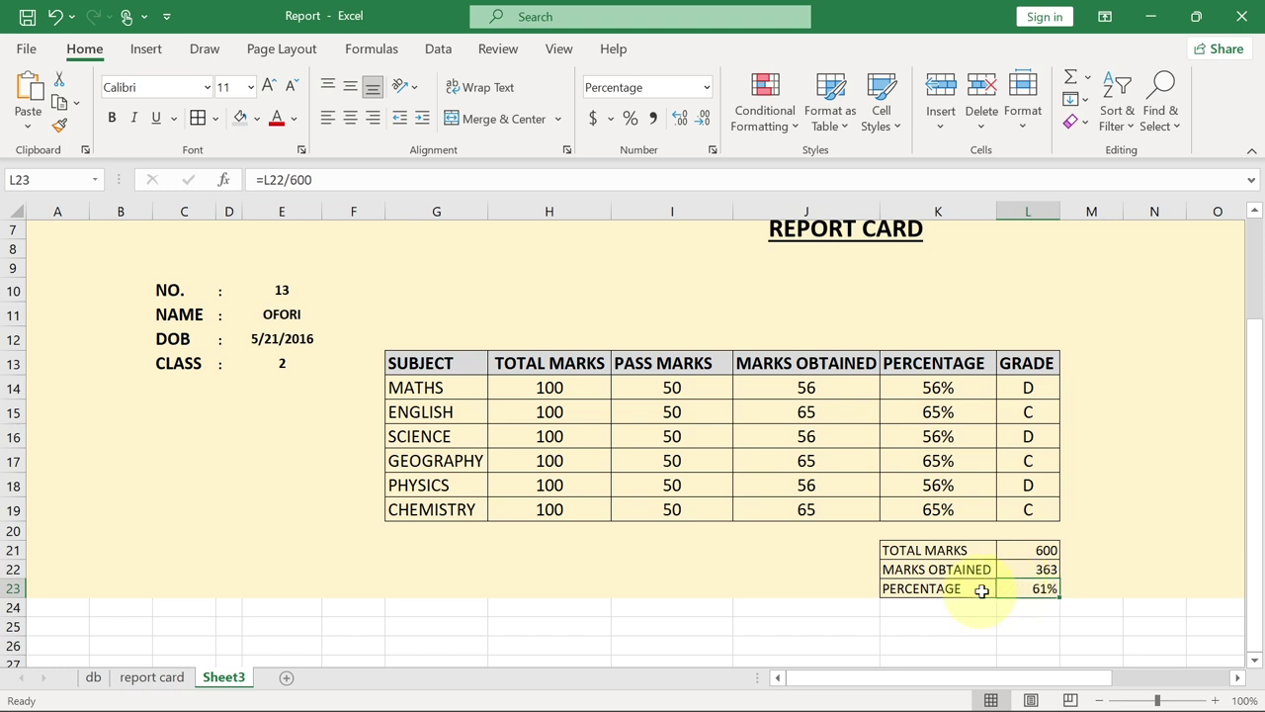
Step: Check the summary totals and percentage by choosing numbers 8 and 1 in the E10 dropdown
left_click(289, 291)
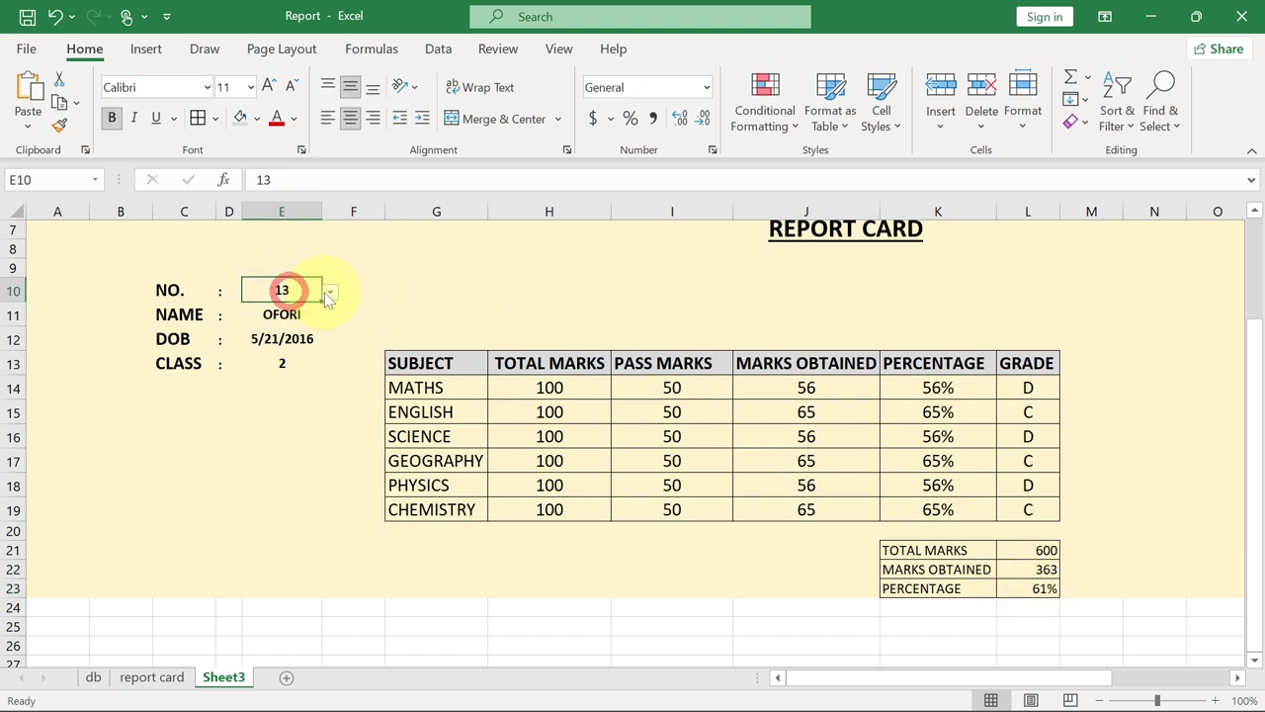
left_click(330, 292)
left_click(259, 308)
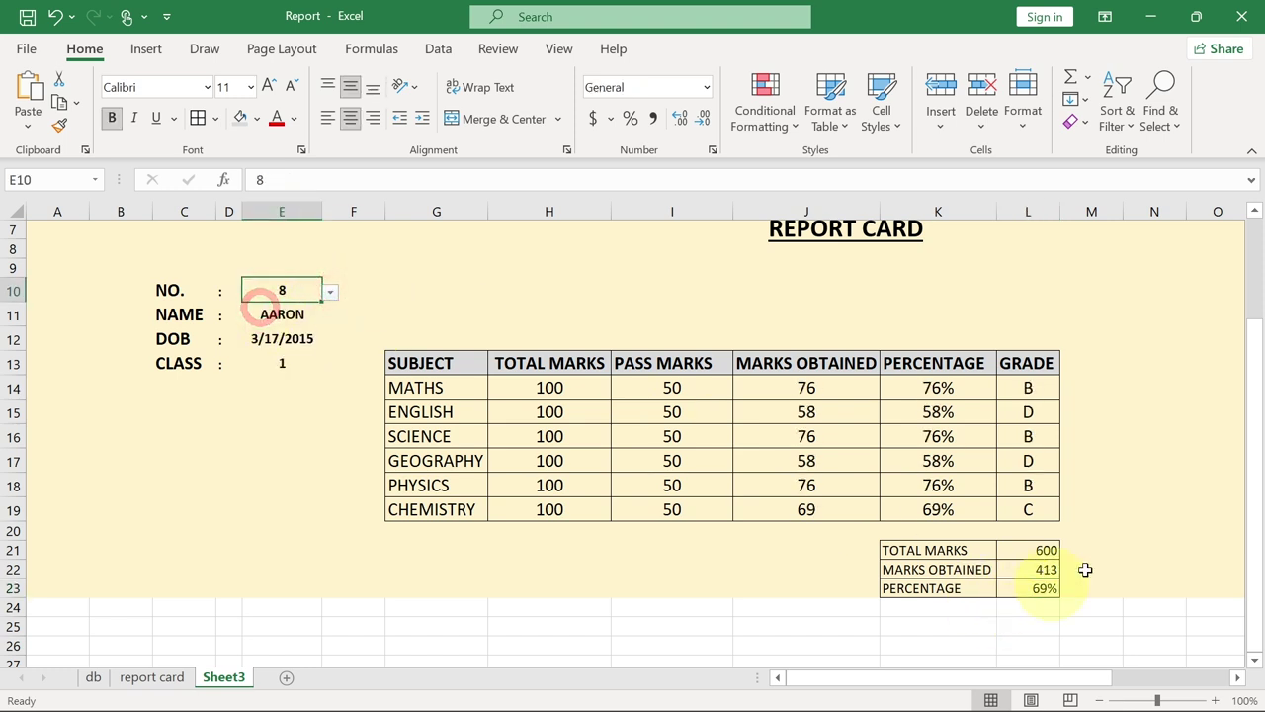
left_click(332, 299)
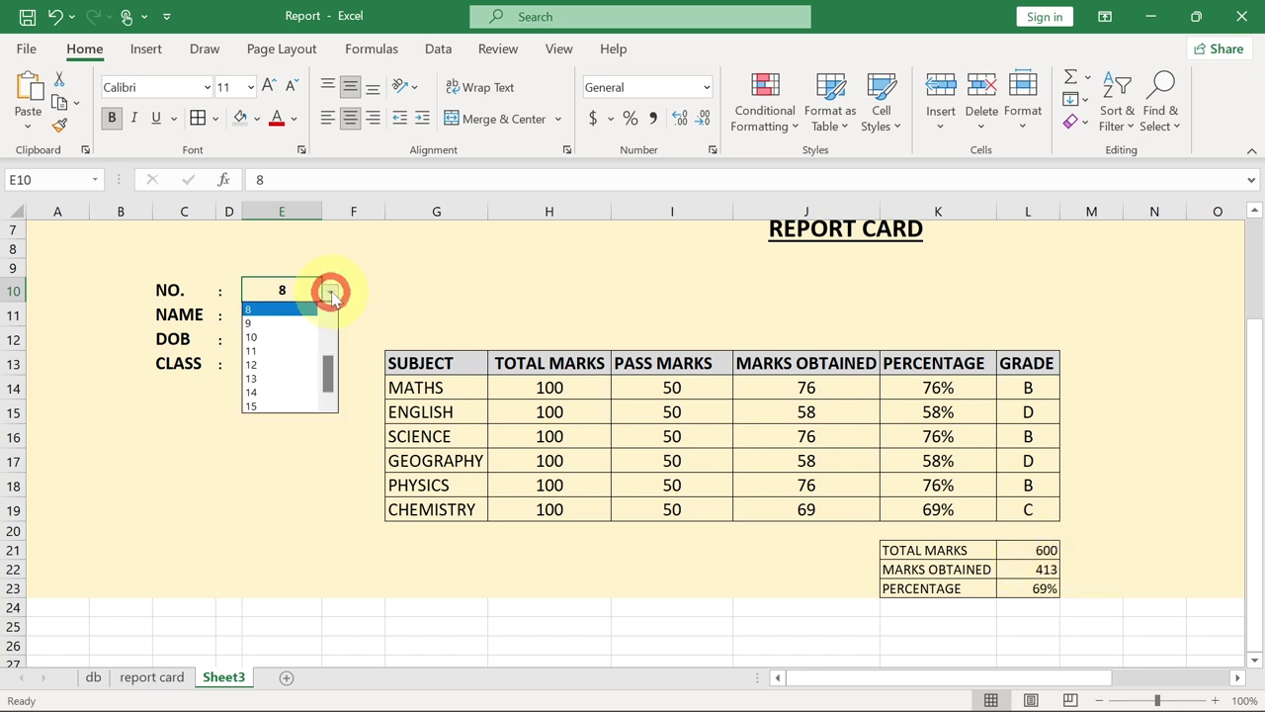
left_click_drag(333, 367, 319, 315)
left_click(282, 311)
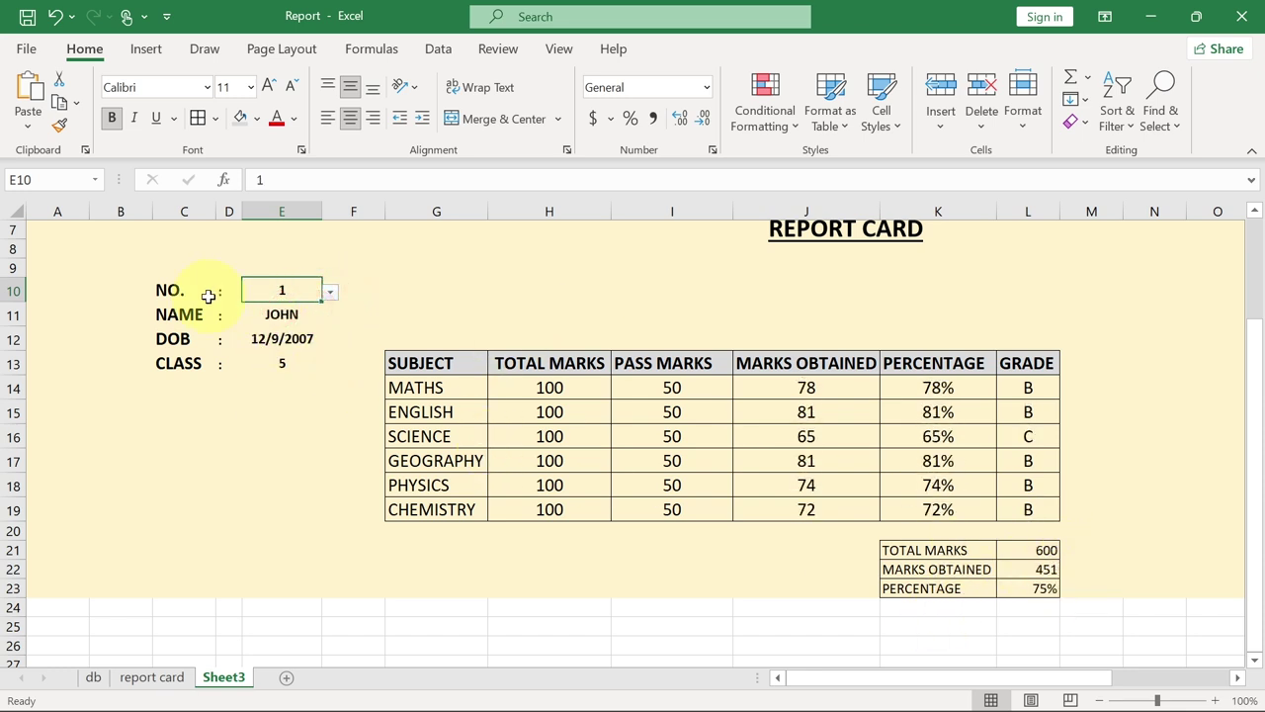
left_click(282, 314)
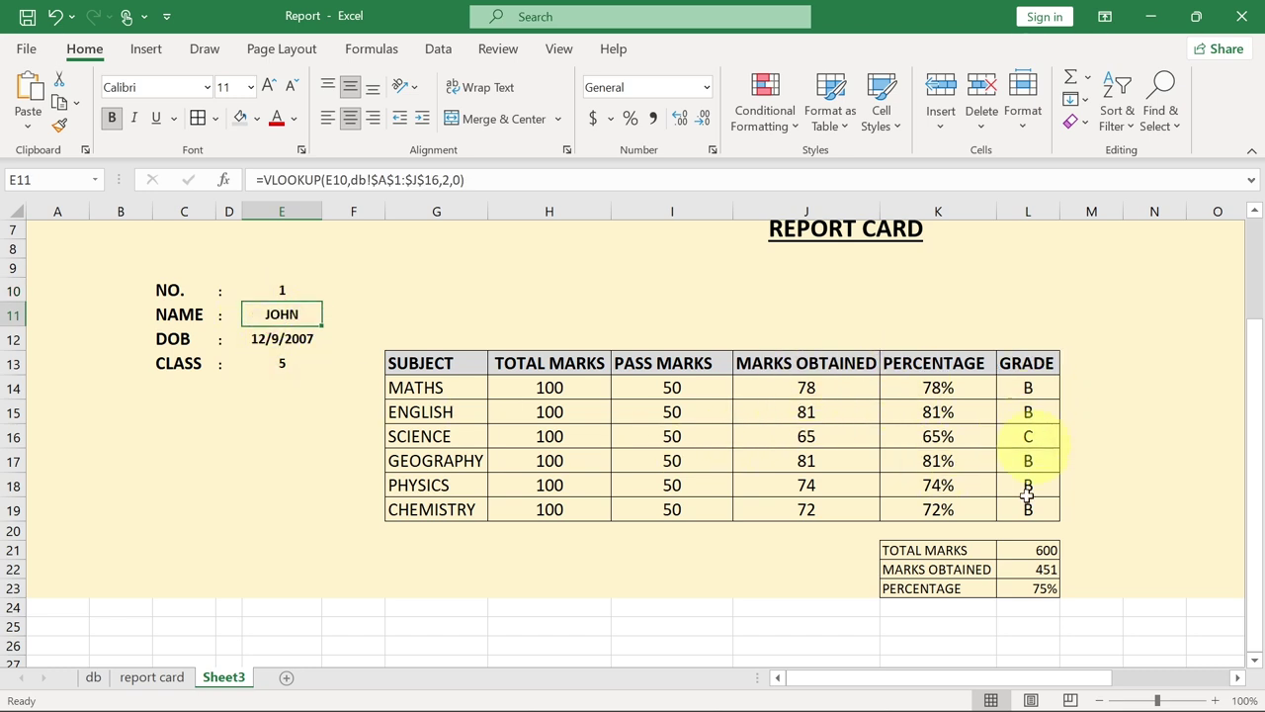
Step: Choose number 7 in the E10 dropdown to display that student's complete report card
left_click(273, 287)
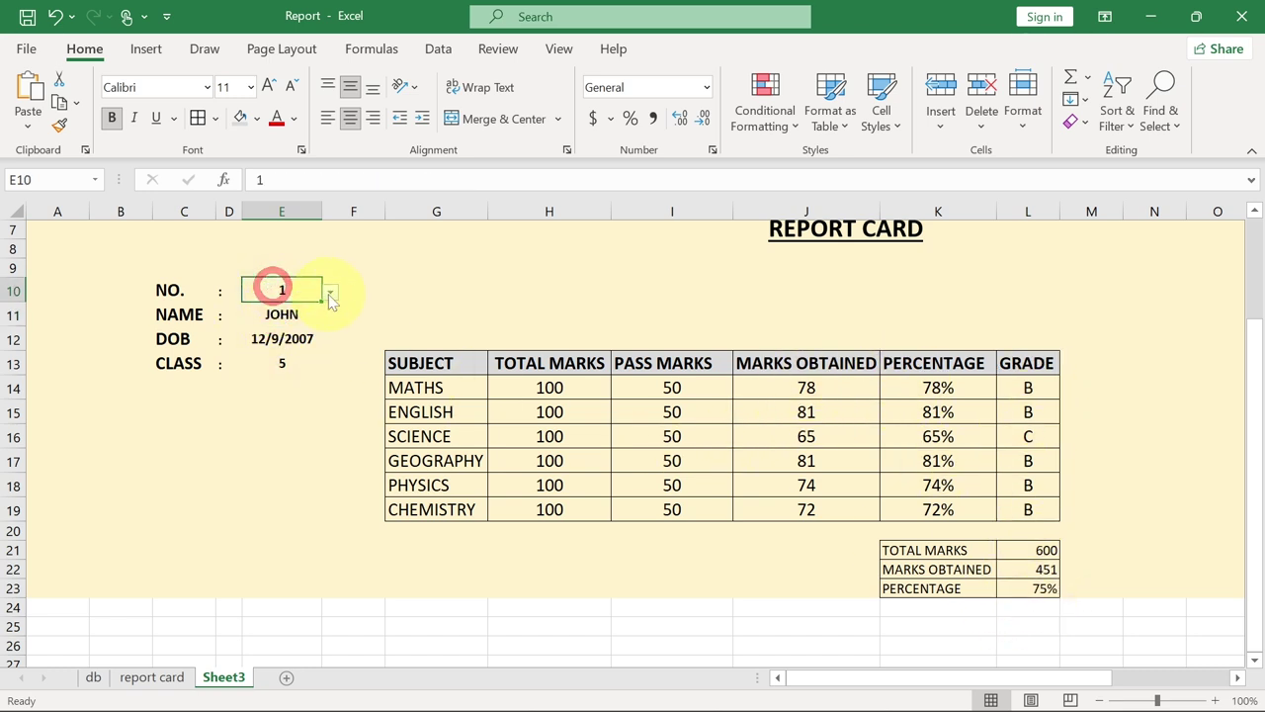
left_click(330, 291)
left_click(267, 395)
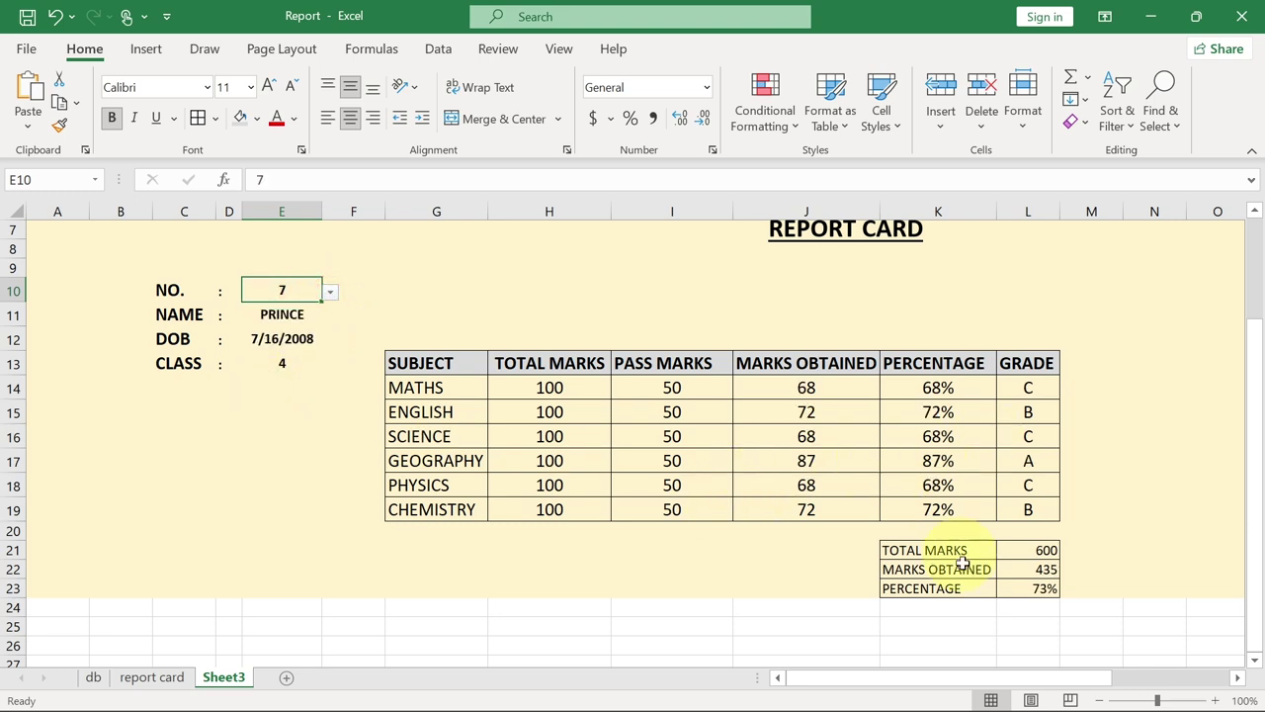
left_click_drag(1157, 700, 1146, 700)
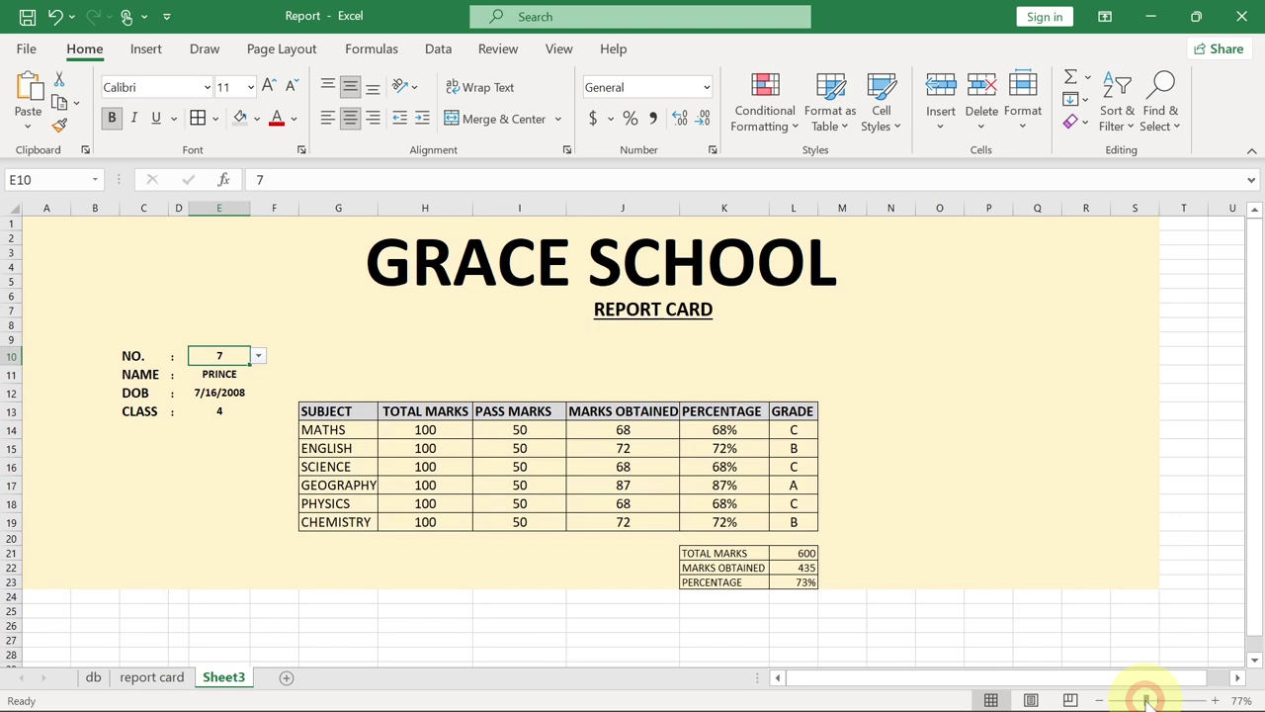